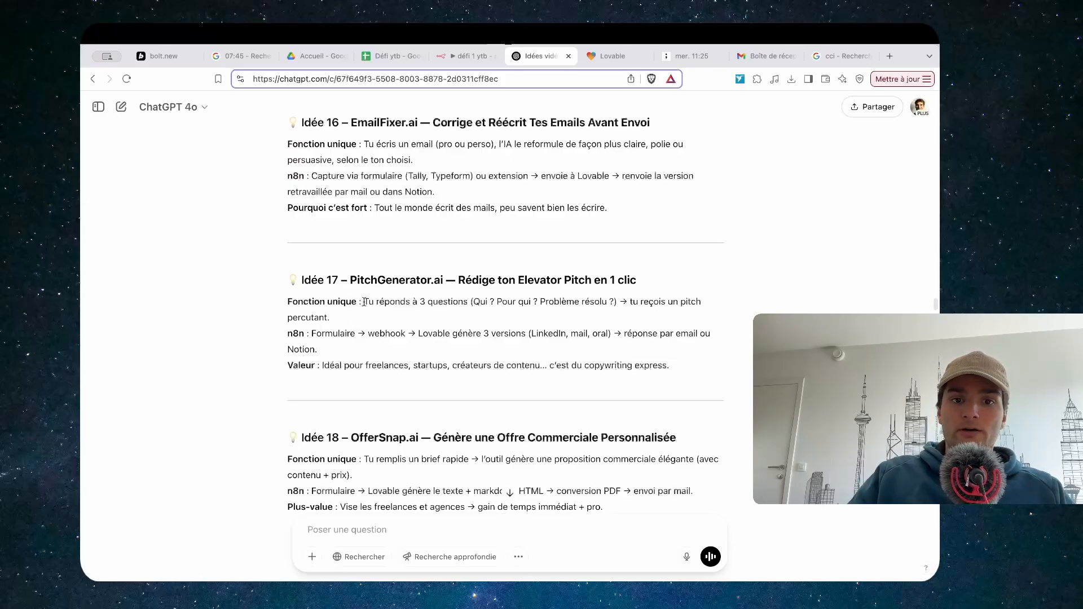
Highlight idea 17's main-function and n8n-flow descriptions in ChatGPT's list of app ideas
{"action": "left_click_drag", "start_coordinate": [367, 310], "coordinate": [371, 319]}
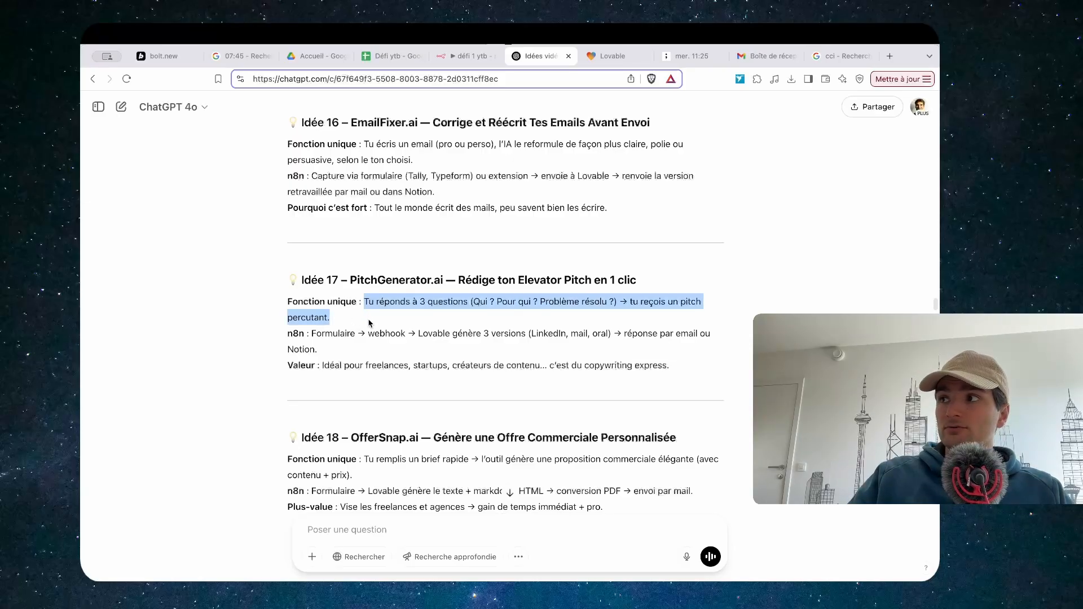
{"action": "left_click_drag", "start_coordinate": [316, 333], "coordinate": [318, 349]}
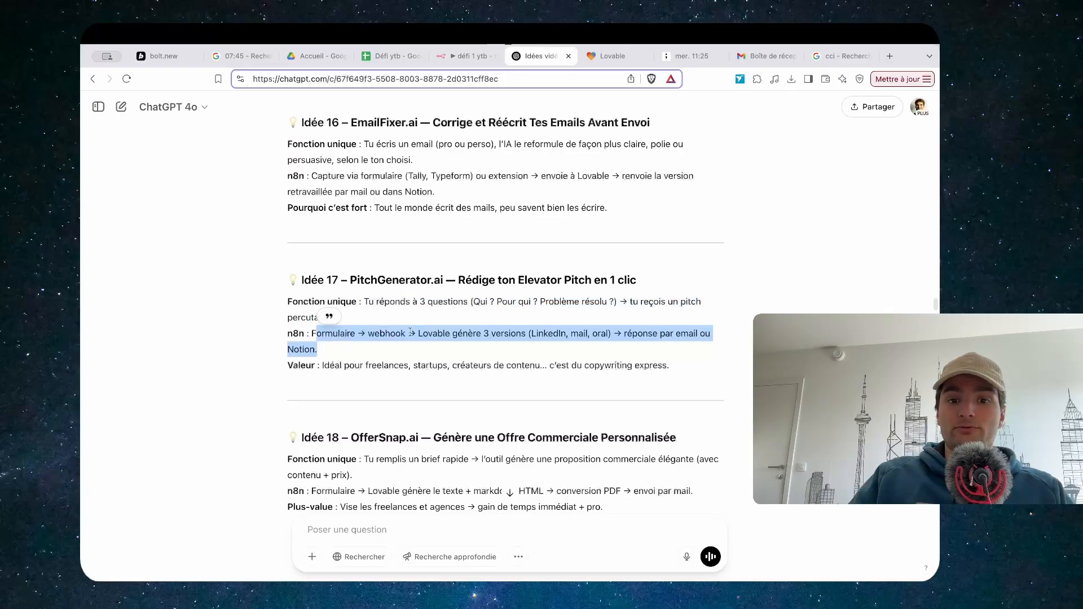
{"action": "left_click", "coordinate": [594, 338]}
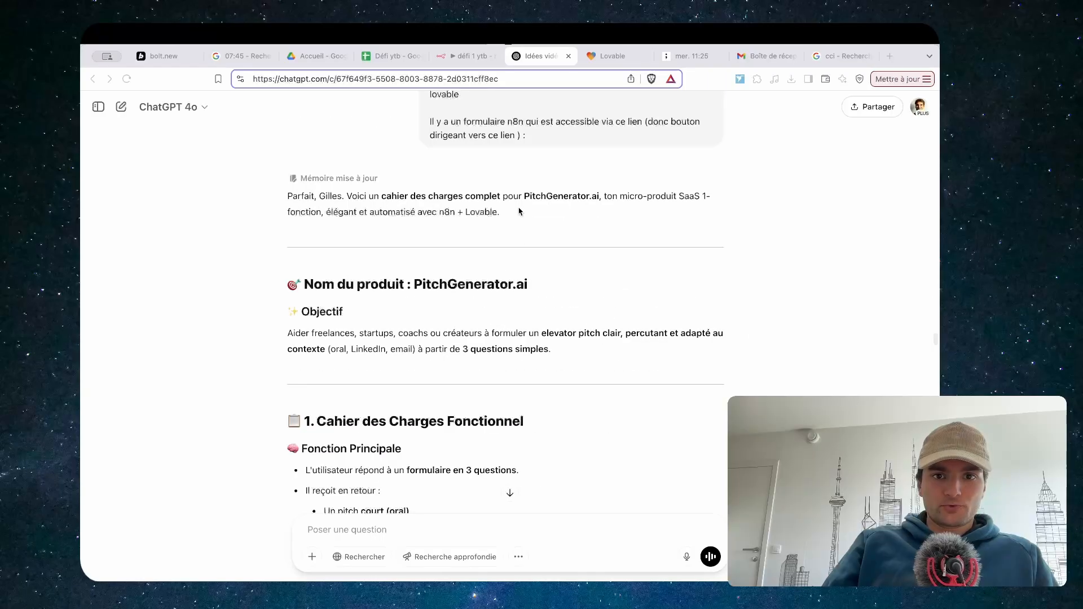
Scroll through ChatGPT's PitchGenerator.ai cahier des charges, reviewing its functions and three form questions
{"action": "scroll", "coordinate": [539, 237], "scroll_direction": "up", "scroll_amount": 5}
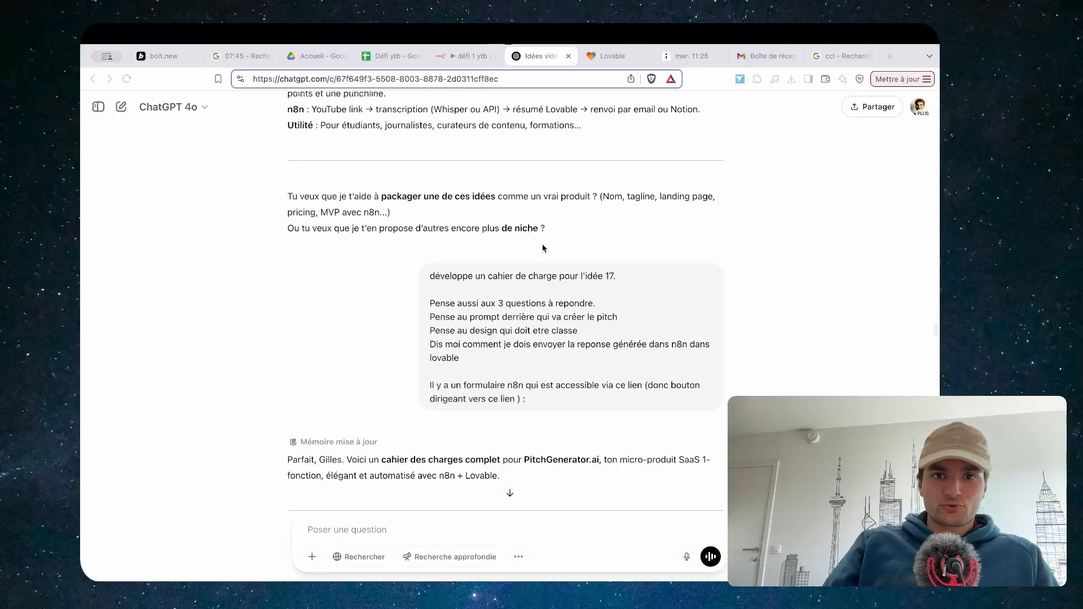
{"action": "scroll", "coordinate": [499, 366], "scroll_direction": "down", "scroll_amount": 3}
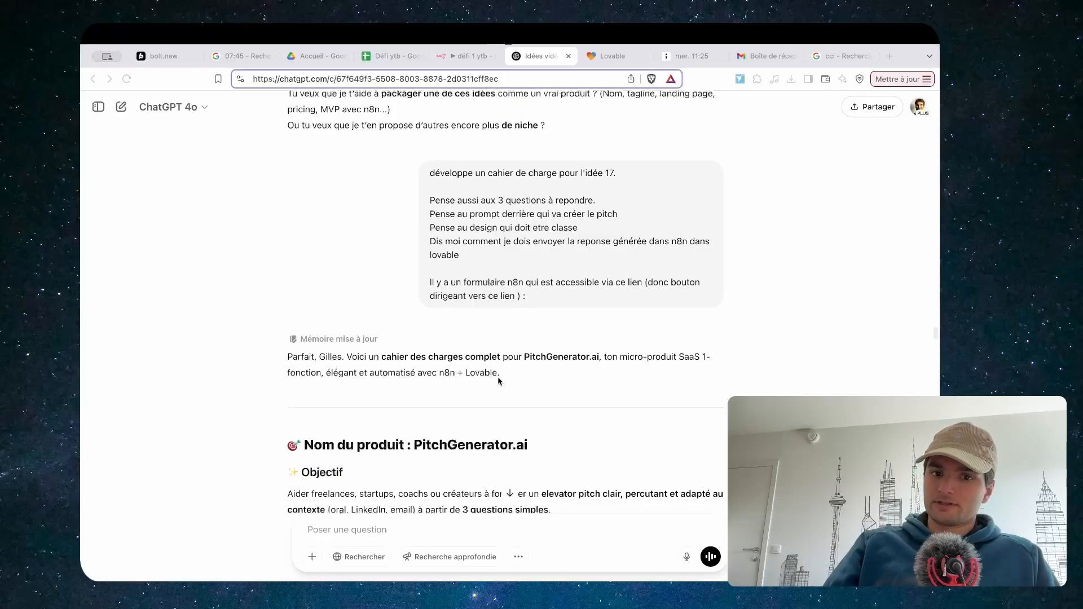
{"action": "scroll", "coordinate": [491, 384], "scroll_direction": "down", "scroll_amount": 3}
{"action": "scroll", "coordinate": [491, 384], "scroll_direction": "down", "scroll_amount": 6}
{"action": "scroll", "coordinate": [536, 282], "scroll_direction": "up", "scroll_amount": 5}
{"action": "scroll", "coordinate": [584, 189], "scroll_direction": "down", "scroll_amount": 1}
{"action": "scroll", "coordinate": [584, 190], "scroll_direction": "down", "scroll_amount": 4}
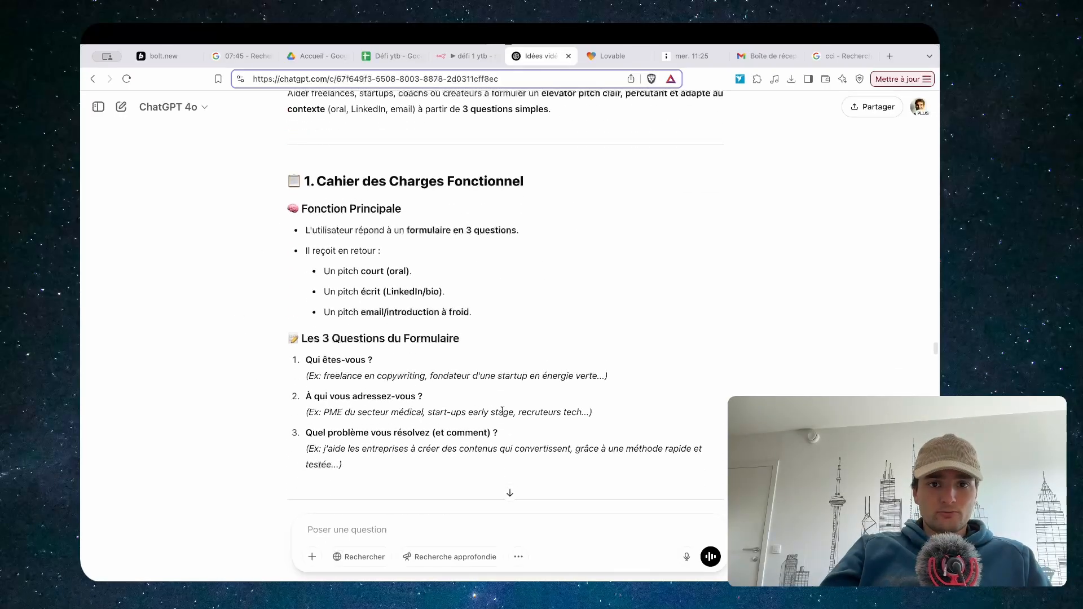
{"action": "scroll", "coordinate": [430, 279], "scroll_direction": "down", "scroll_amount": 2}
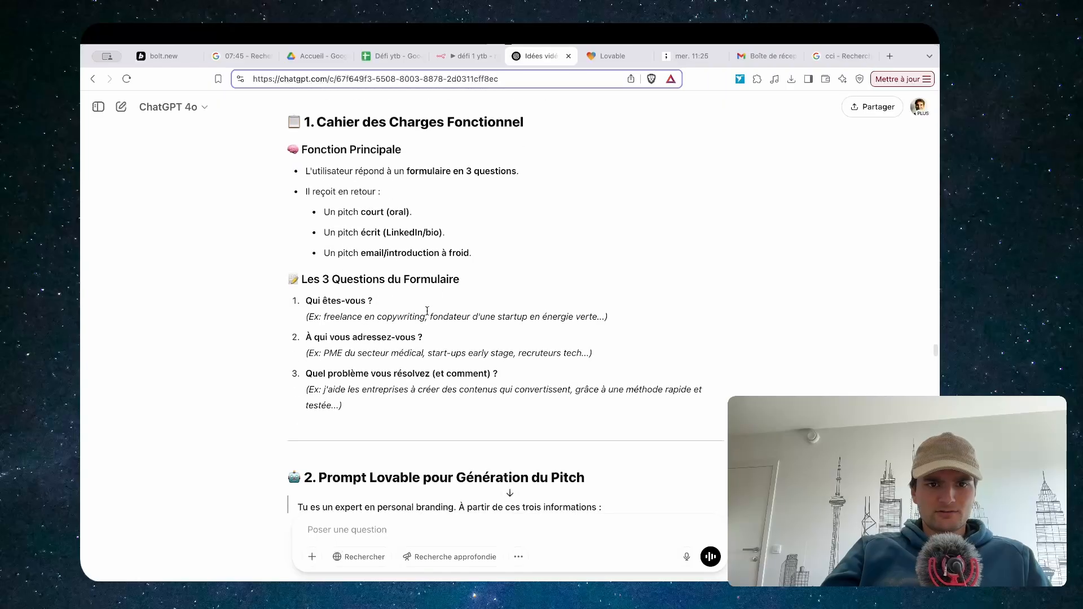
{"action": "scroll", "coordinate": [429, 356], "scroll_direction": "down", "scroll_amount": 1}
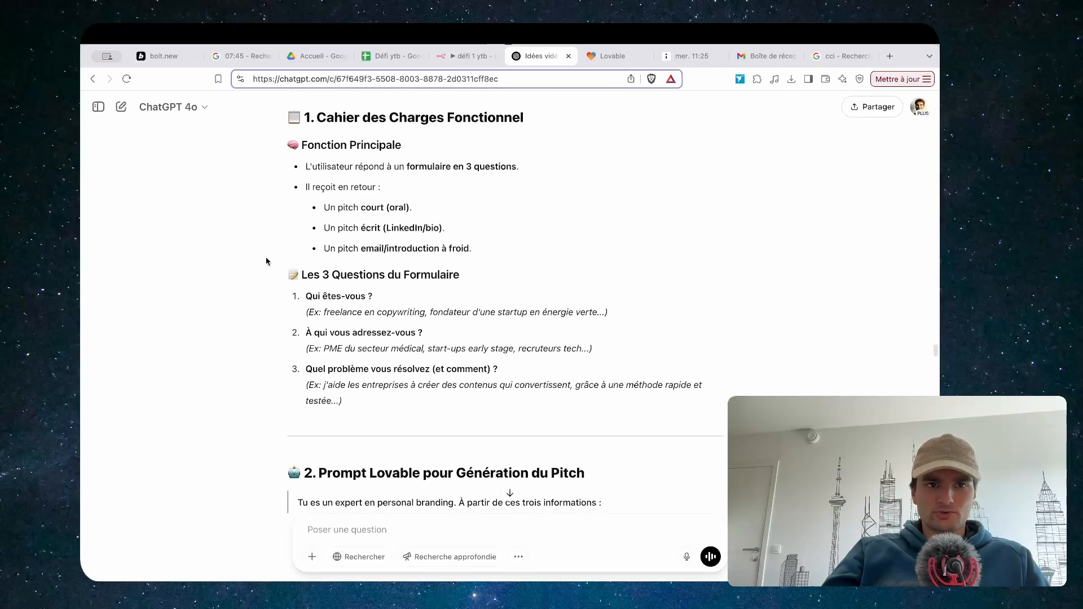
{"action": "scroll", "coordinate": [494, 356], "scroll_direction": "down", "scroll_amount": 1}
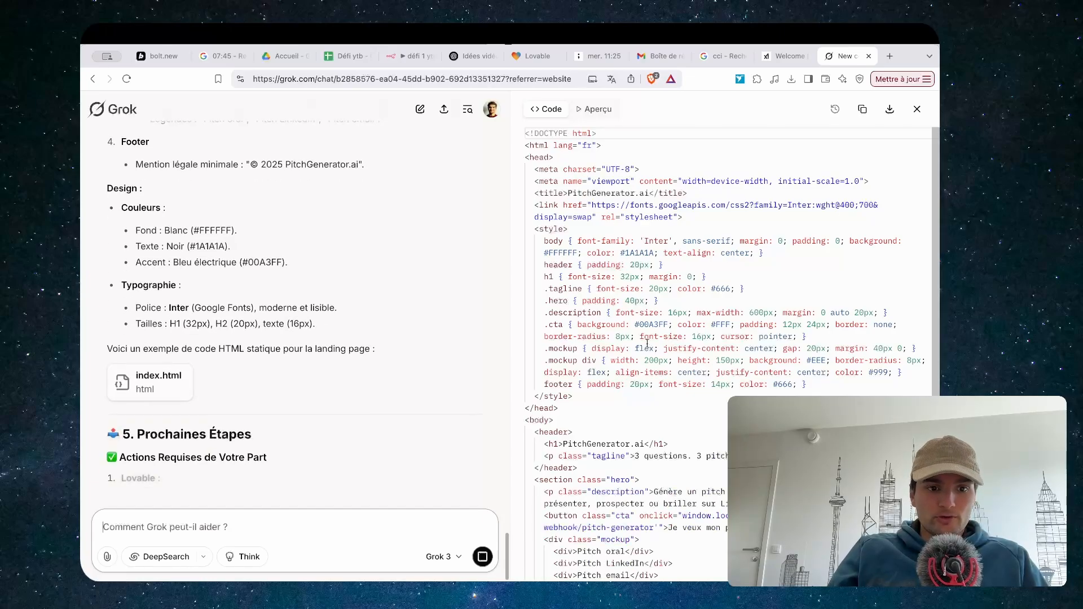
Toggle Grok's code panel between the index.html source and the landing-page preview
{"action": "left_click", "coordinate": [594, 108]}
{"action": "left_click", "coordinate": [556, 112]}
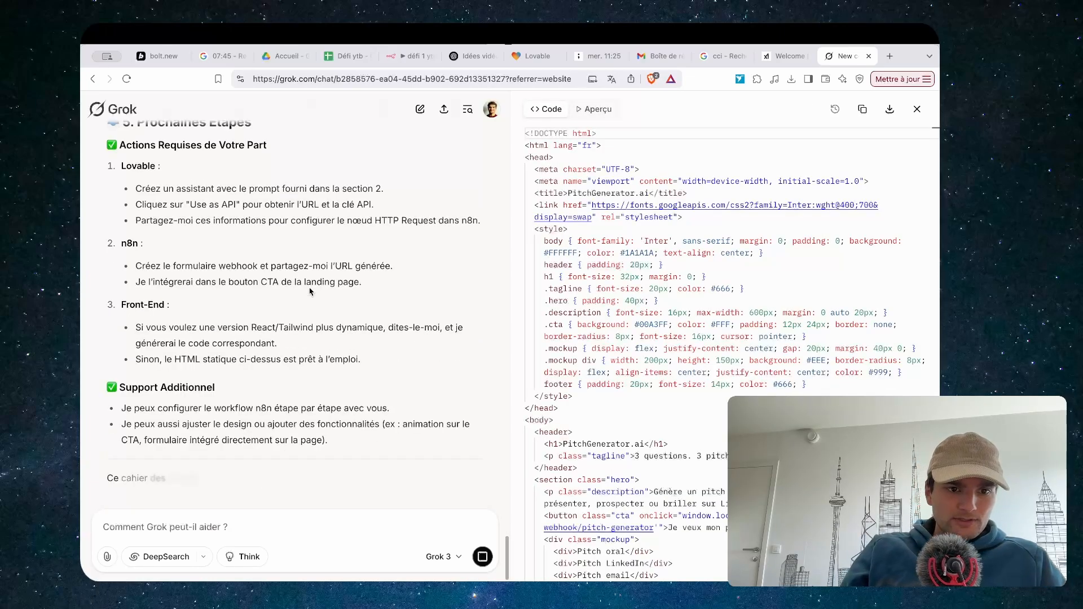
{"action": "left_click", "coordinate": [598, 111]}
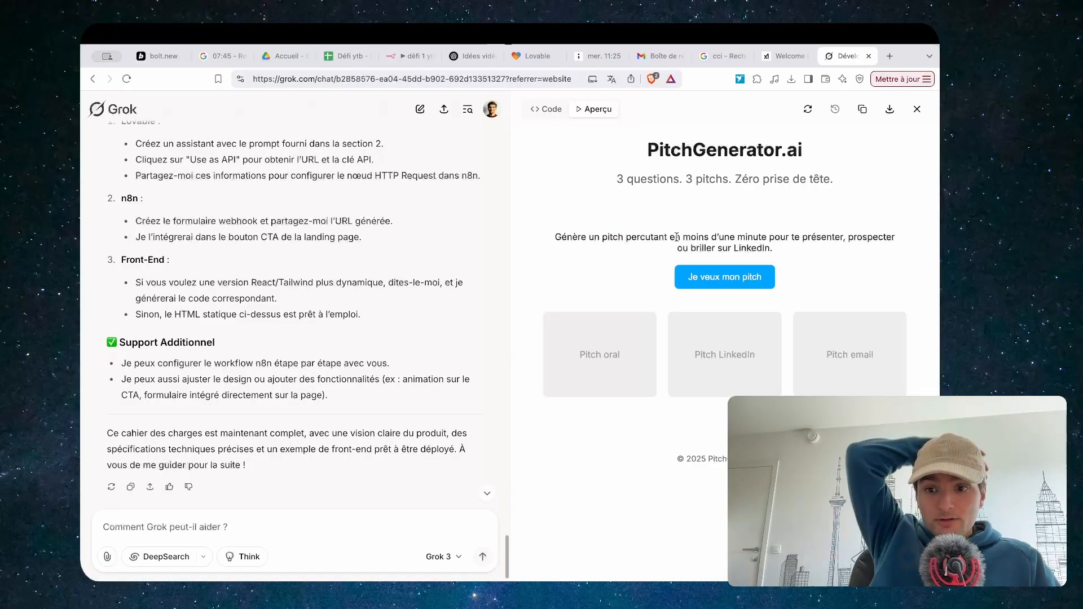
Copy the PitchGenerator.ai specification from Grok and paste it into Lovable's prompt
{"action": "left_click_drag", "start_coordinate": [330, 394], "coordinate": [251, 174]}
{"action": "scroll", "coordinate": [251, 174], "scroll_direction": "up", "scroll_amount": 3}
{"action": "scroll", "coordinate": [251, 174], "scroll_direction": "up", "scroll_amount": 15}
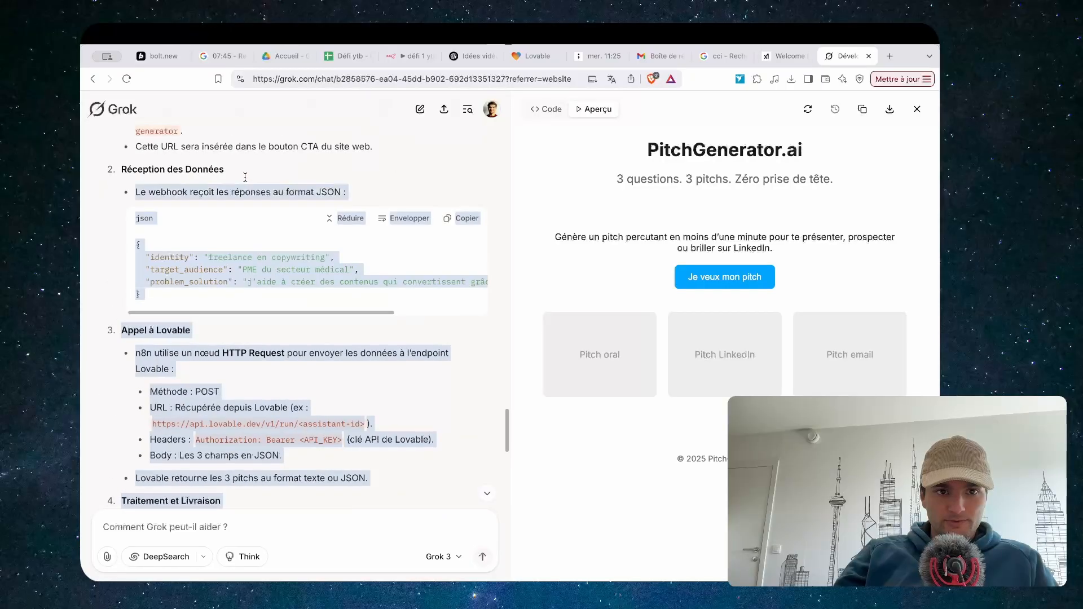
{"action": "key", "text": "ctrl+c"}
{"action": "left_click", "coordinate": [530, 55]}
{"action": "key", "text": "ctrl+v"}
{"action": "scroll", "coordinate": [414, 341], "scroll_direction": "up", "scroll_amount": 20}
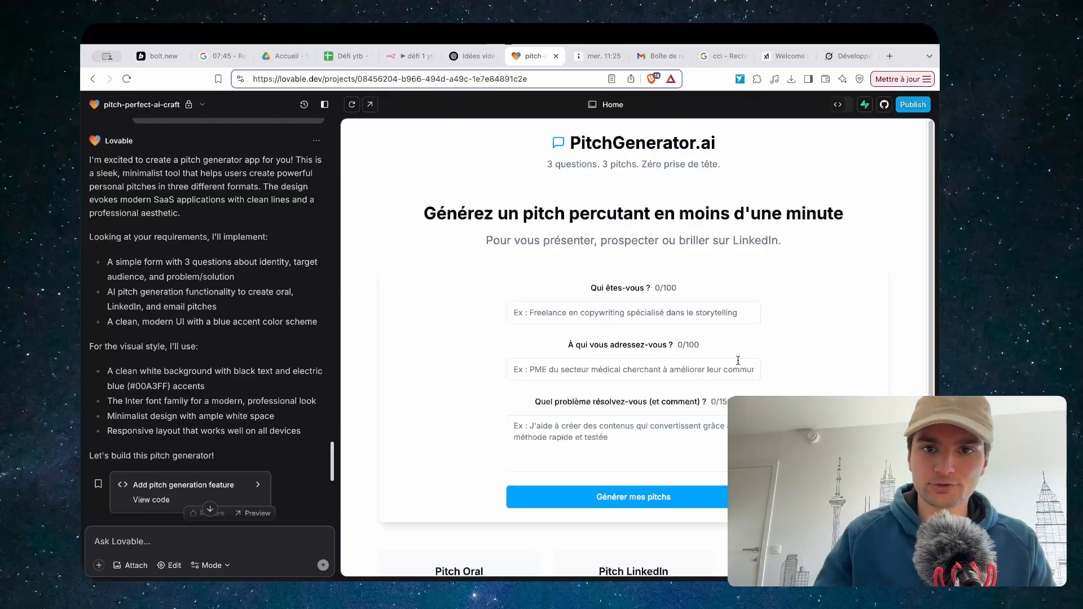
Expand the preview, answer all three questions with 'test' and generate the pitches
{"action": "scroll", "coordinate": [637, 321], "scroll_direction": "down", "scroll_amount": 3}
{"action": "scroll", "coordinate": [517, 429], "scroll_direction": "up", "scroll_amount": 3}
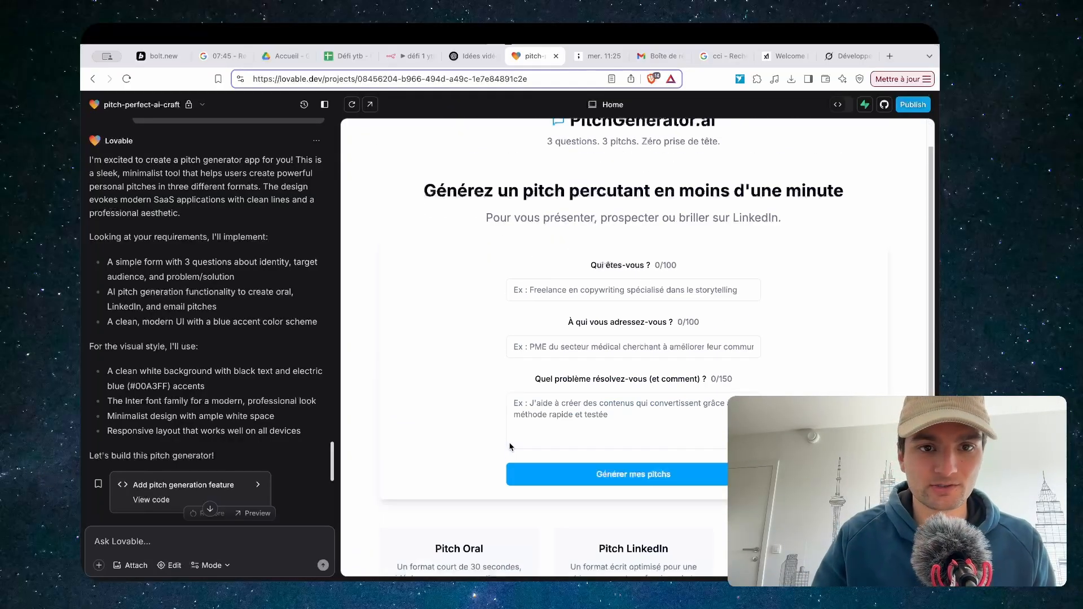
{"action": "left_click", "coordinate": [325, 105]}
{"action": "left_click", "coordinate": [451, 317]}
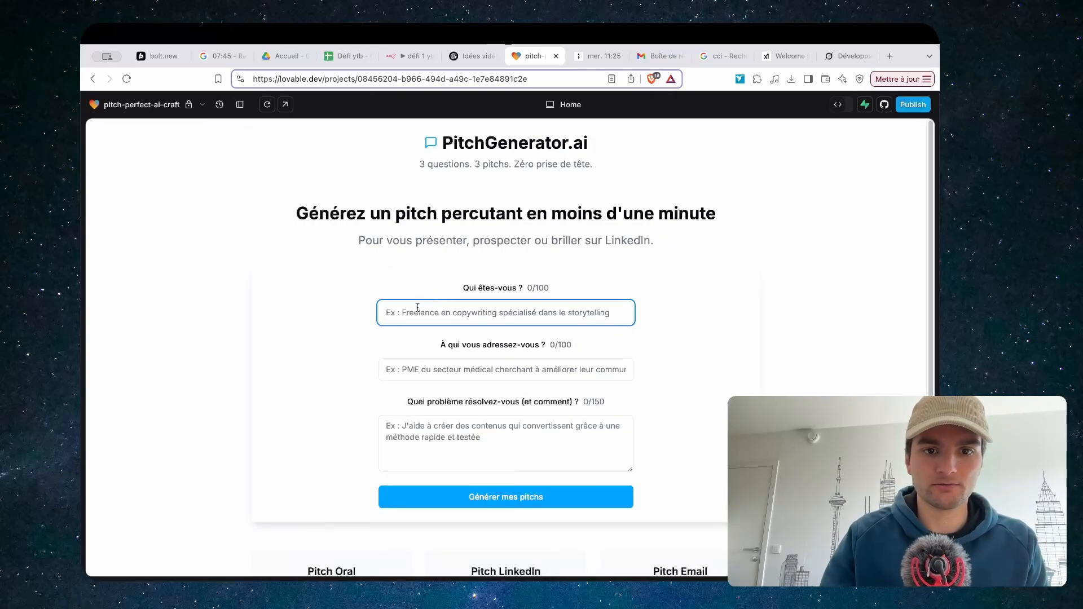
{"action": "type", "text": "test"}
{"action": "key", "text": "Tab"}
{"action": "type", "text": "test"}
{"action": "key", "text": "Tab"}
{"action": "type", "text": "test"}
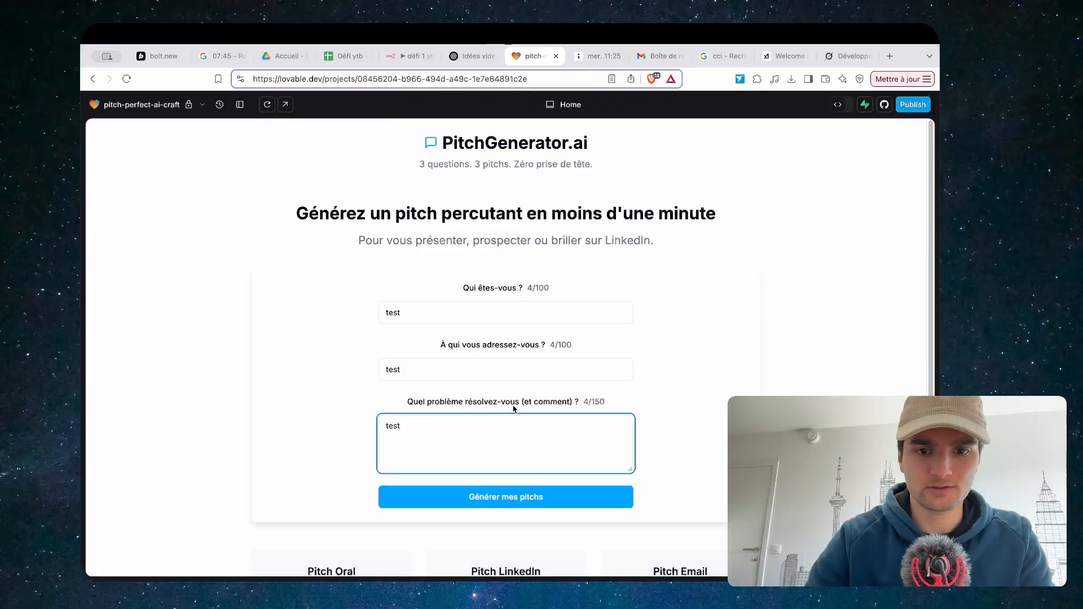
{"action": "key", "text": "Tab"}
{"action": "key", "text": "Return"}
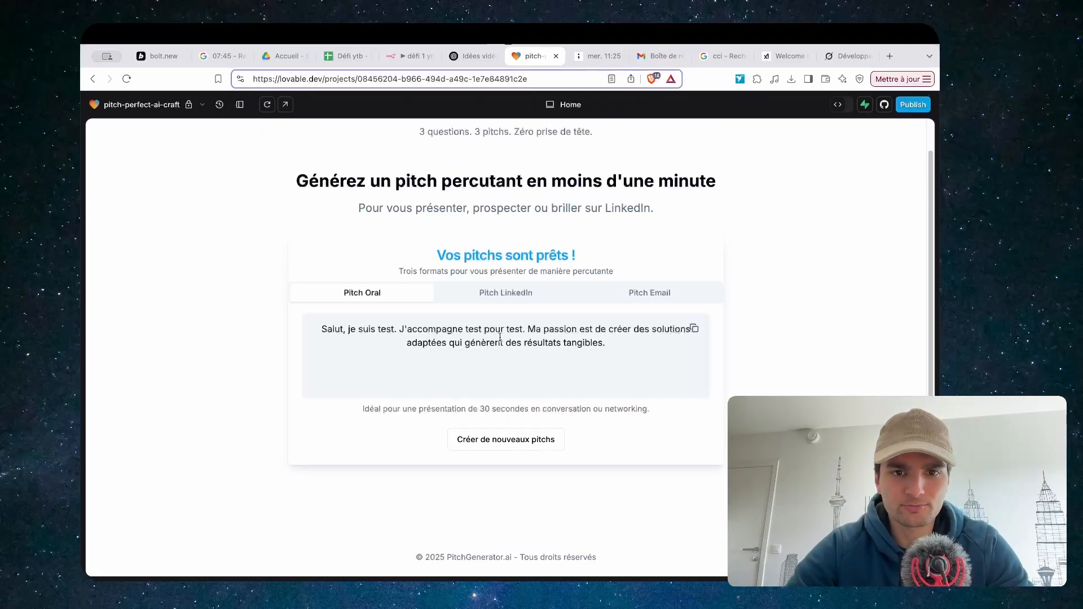
Review the LinkedIn and email pitches, pasting the copied email pitch into a new tab to check it
{"action": "left_click", "coordinate": [523, 293]}
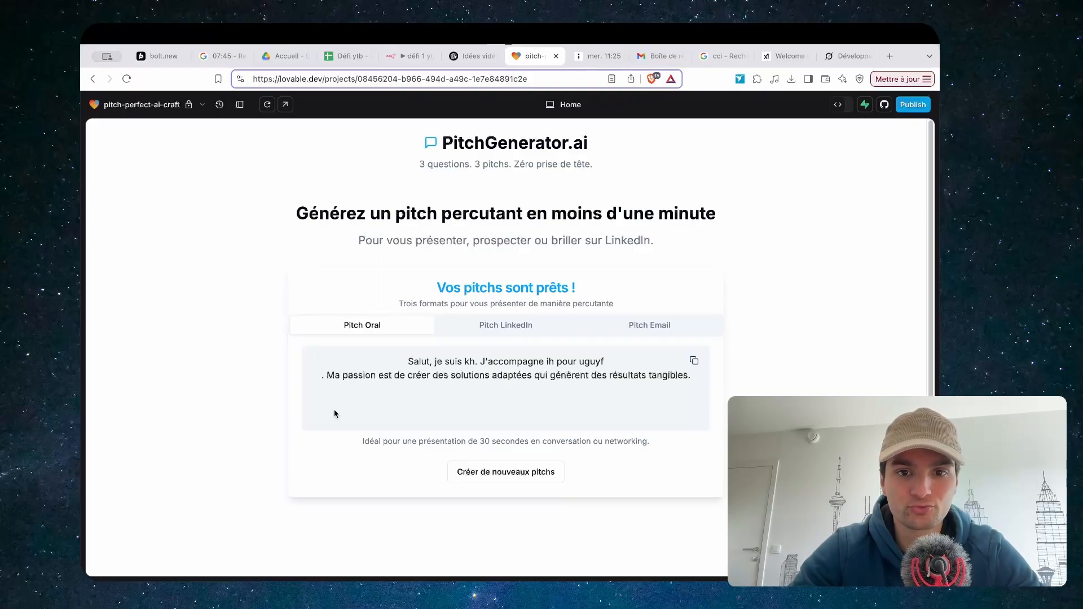
{"action": "left_click", "coordinate": [489, 330]}
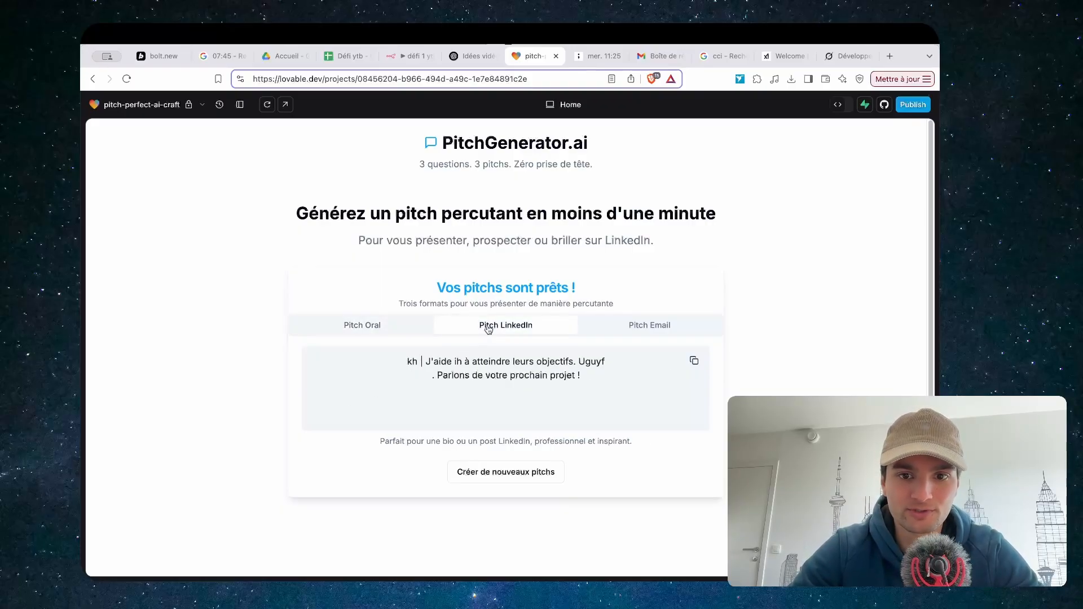
{"action": "left_click", "coordinate": [654, 328]}
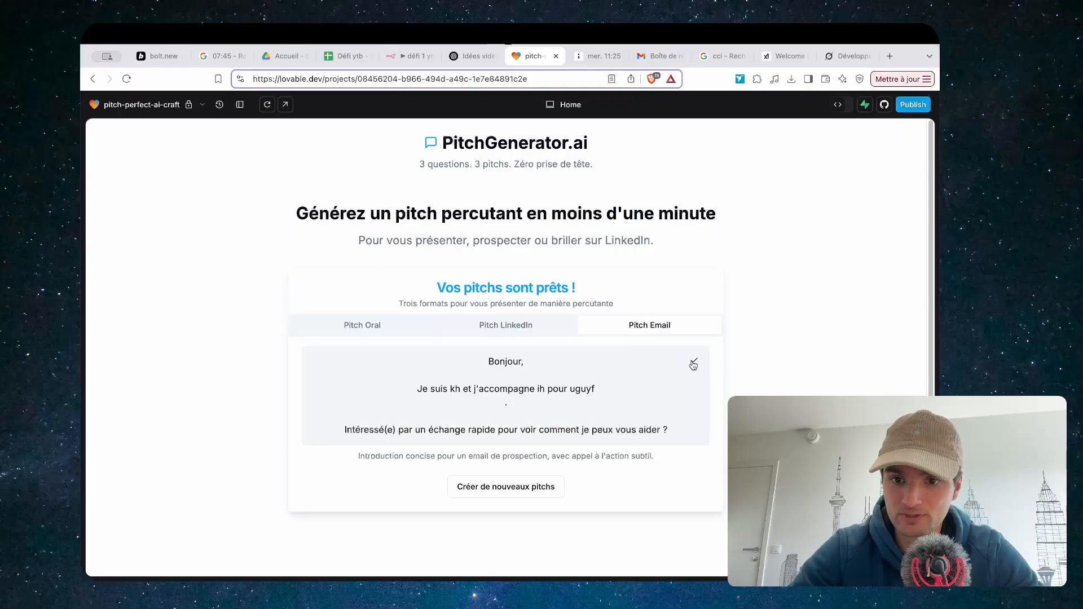
{"action": "left_click", "coordinate": [890, 55]}
{"action": "key", "text": "super+v"}
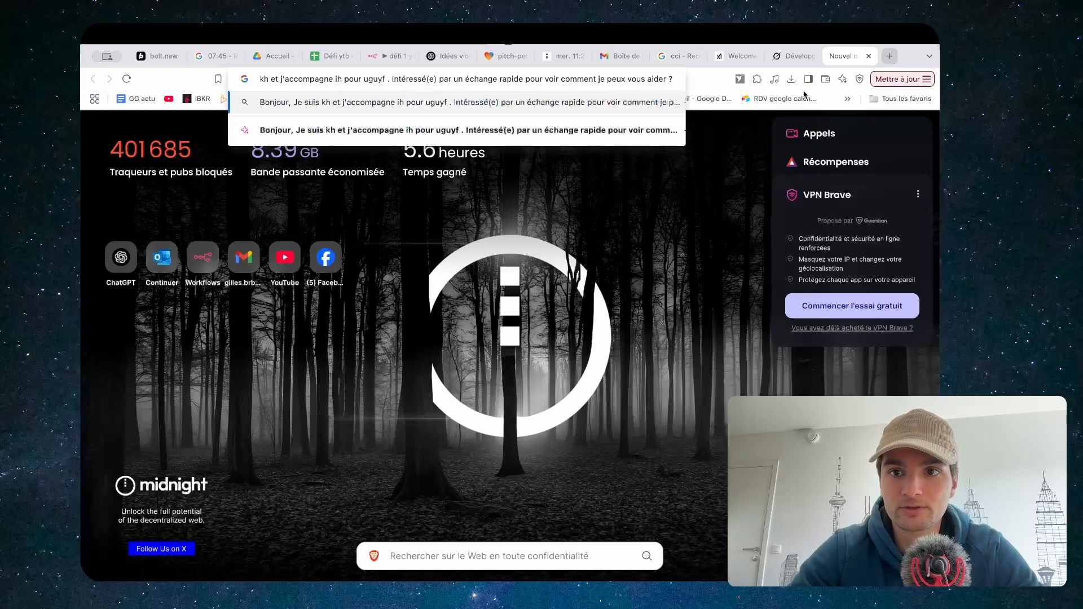
{"action": "left_click", "coordinate": [510, 57]}
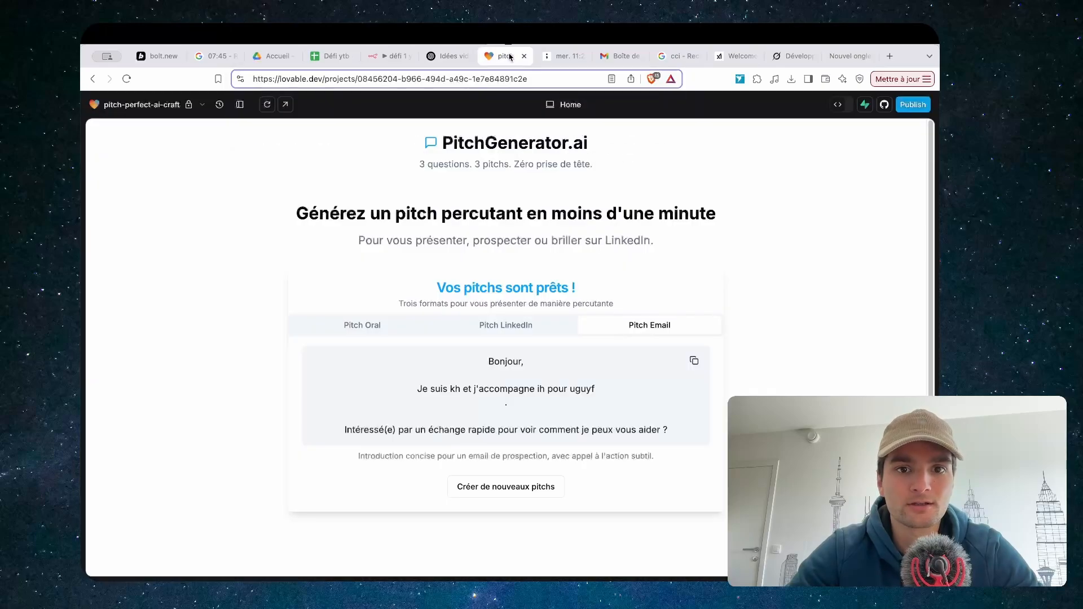
{"action": "scroll", "coordinate": [546, 296], "scroll_direction": "down", "scroll_amount": 1}
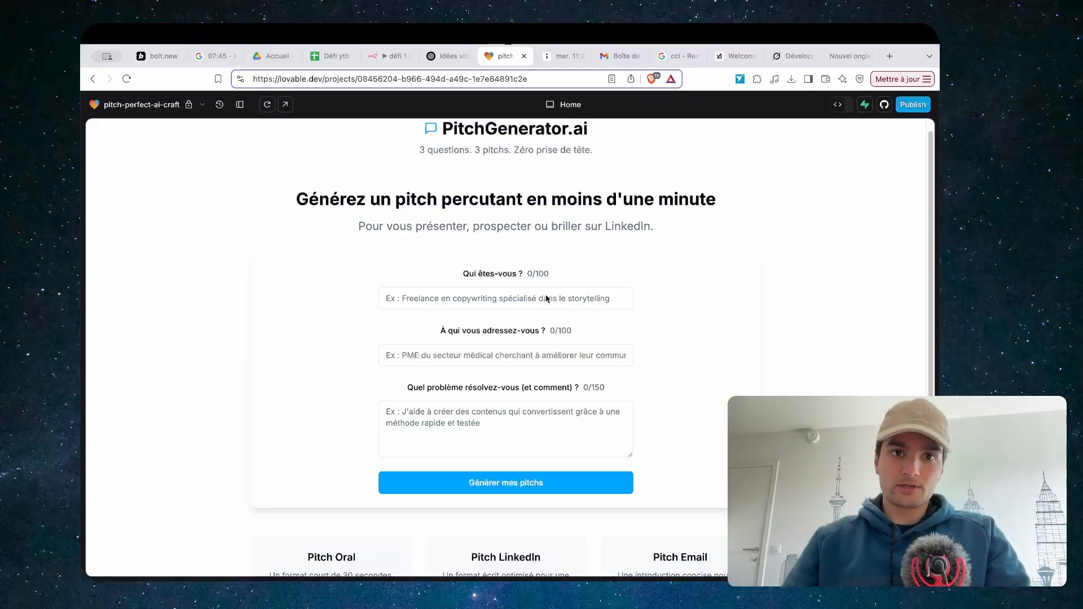
In the n8n workflow, replace the form submission trigger with a Webhook trigger
{"action": "left_click", "coordinate": [389, 57]}
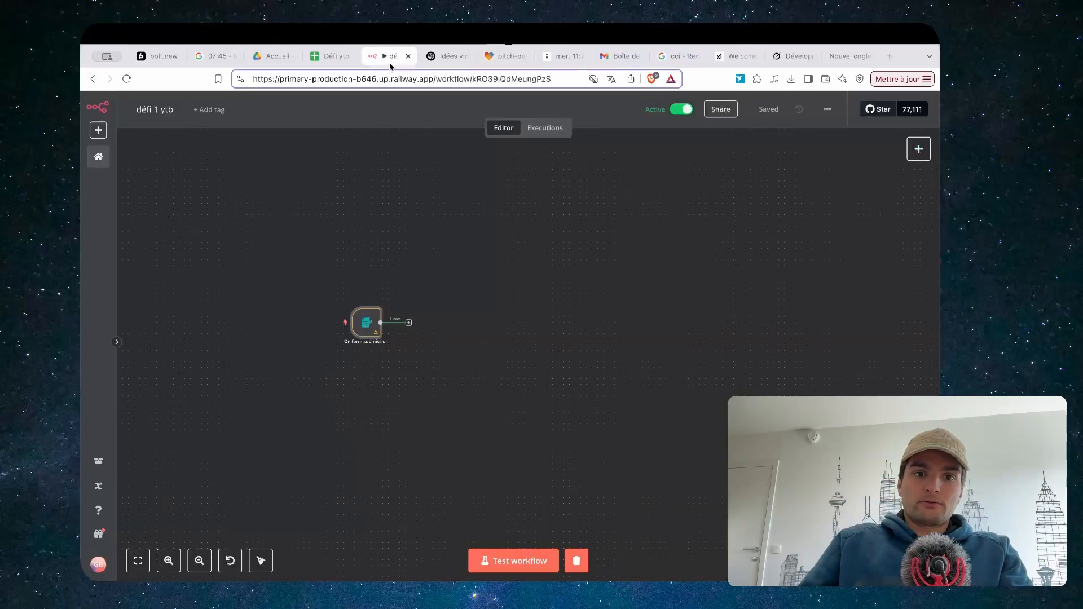
{"action": "left_click", "coordinate": [379, 321]}
{"action": "key", "text": "Delete"}
{"action": "left_click", "coordinate": [512, 356]}
{"action": "type", "text": "webh"}
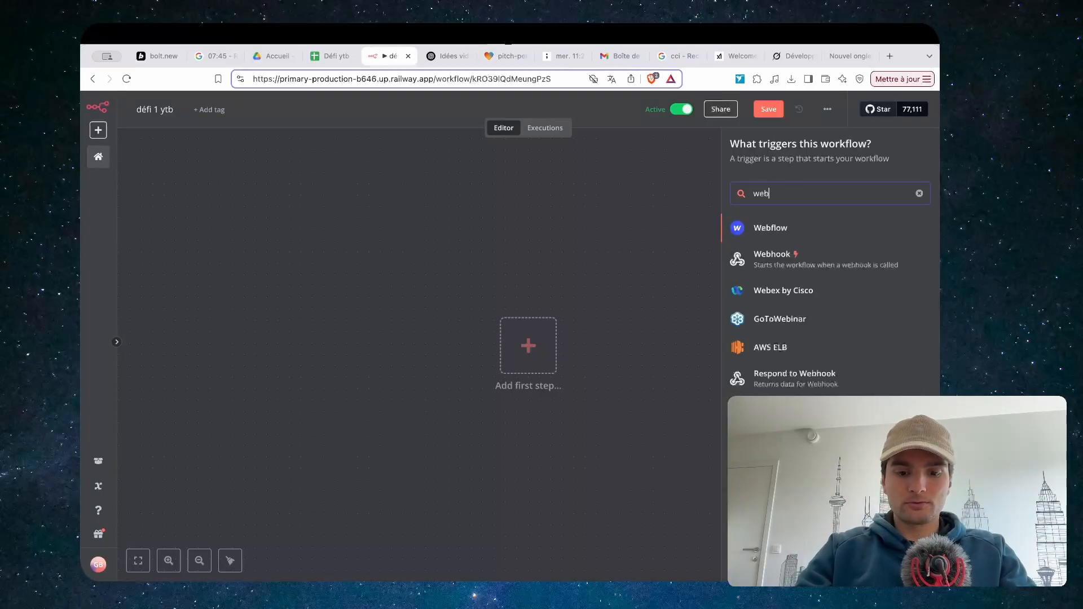
{"action": "key", "text": "Return"}
{"action": "key", "text": "Escape"}
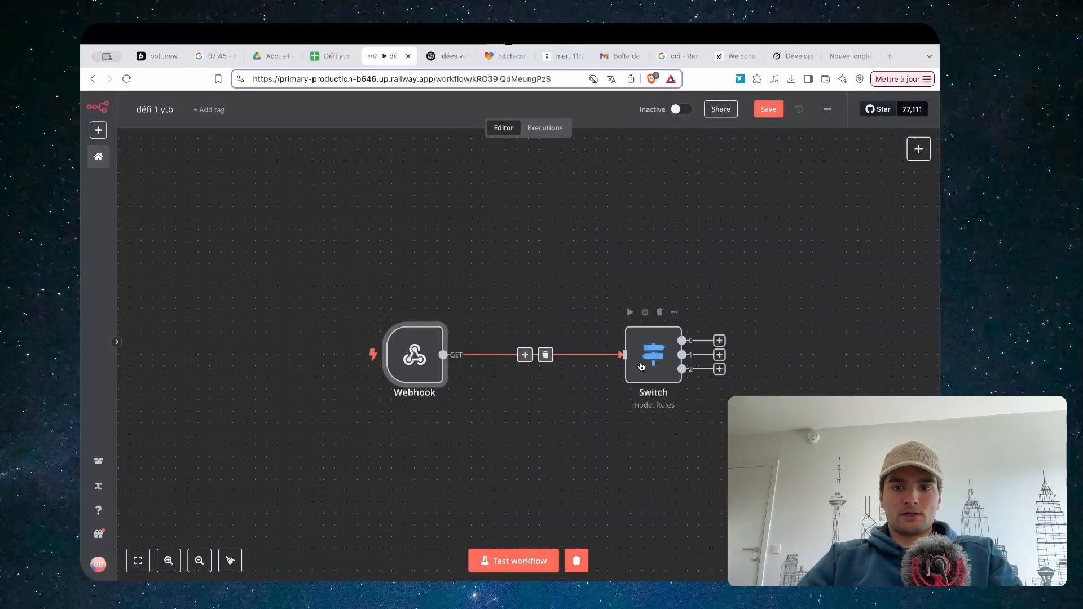
Begin adding a Respond to Webhook step after the Switch's first output, then reload the Lovable preview
{"action": "left_click_drag", "start_coordinate": [639, 361], "coordinate": [594, 361]}
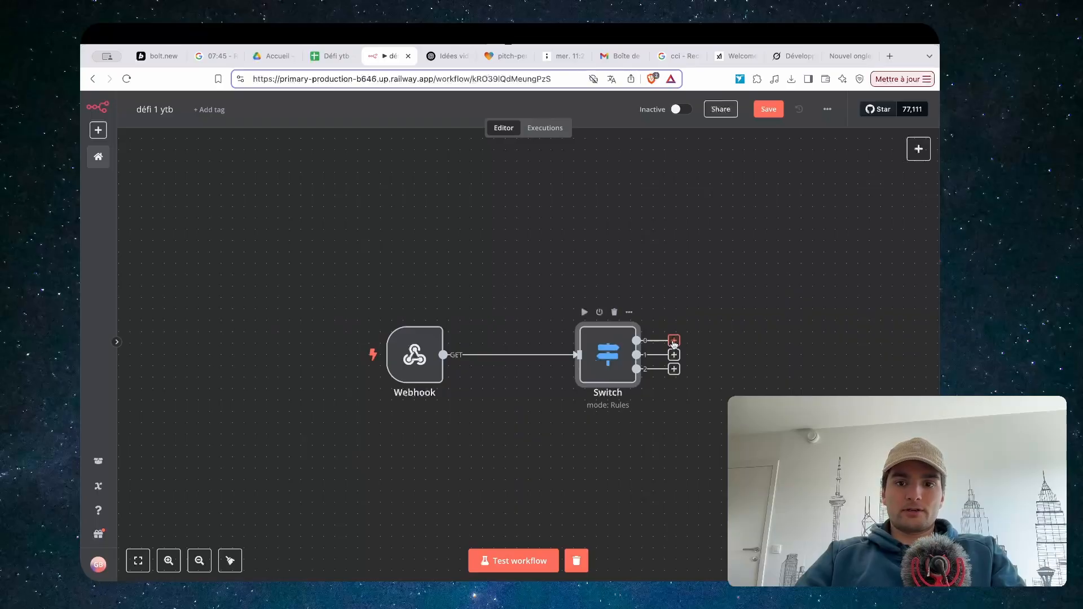
{"action": "left_click_drag", "start_coordinate": [673, 341], "coordinate": [722, 305]}
{"action": "left_click", "coordinate": [613, 220]}
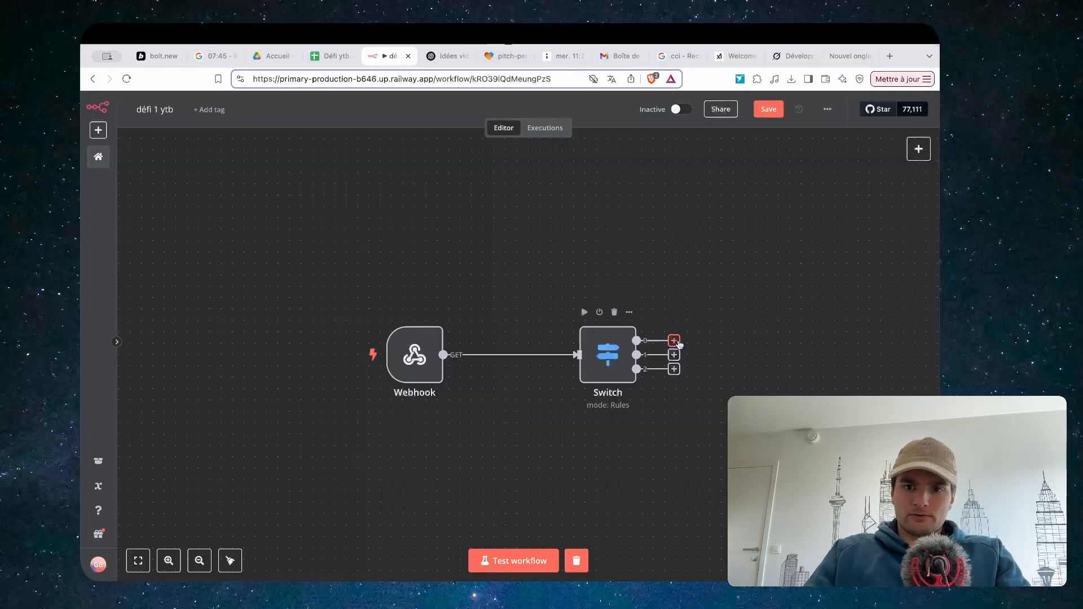
{"action": "left_click", "coordinate": [673, 341]}
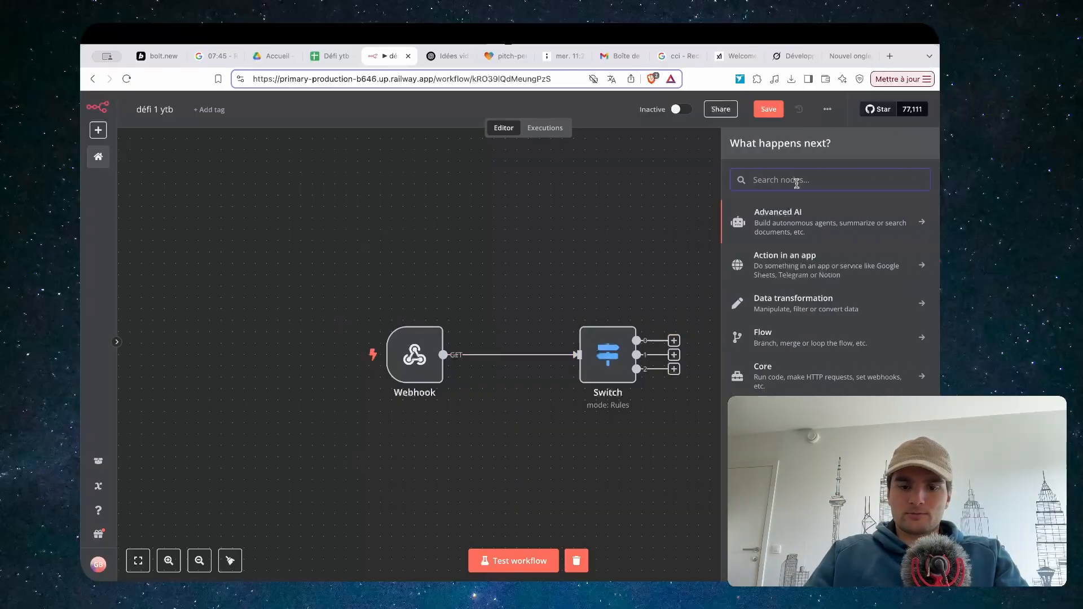
{"action": "type", "text": "resp"}
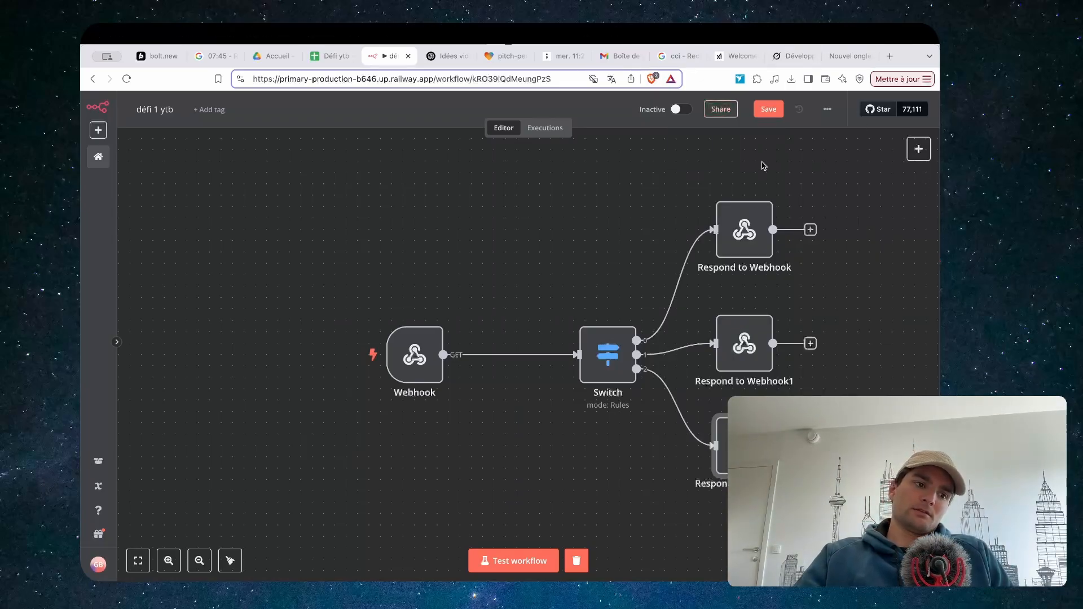
{"action": "mouse_move", "coordinate": [429, 348]}
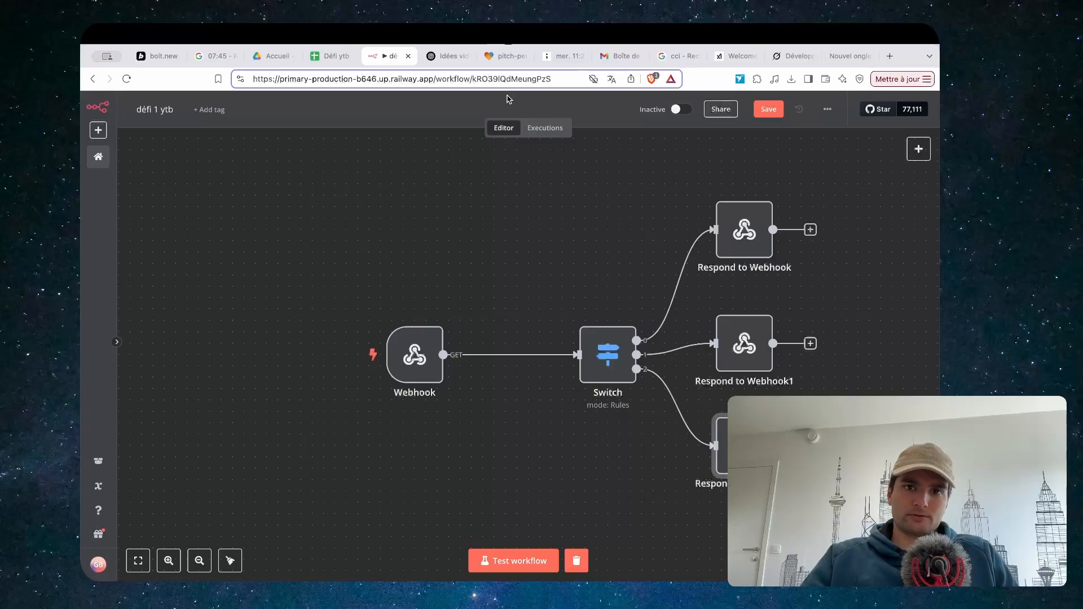
{"action": "left_click", "coordinate": [505, 56]}
{"action": "left_click", "coordinate": [267, 105]}
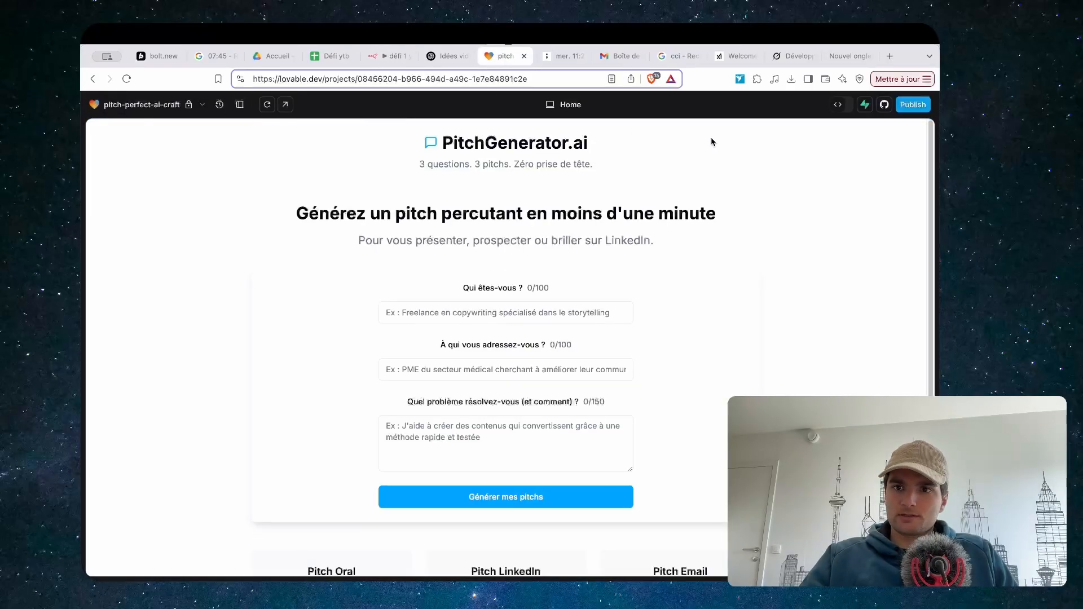
Switch to the Grok conversation and scroll through the plan
{"action": "left_click", "coordinate": [789, 56]}
{"action": "scroll", "coordinate": [246, 333], "scroll_direction": "down", "scroll_amount": 5}
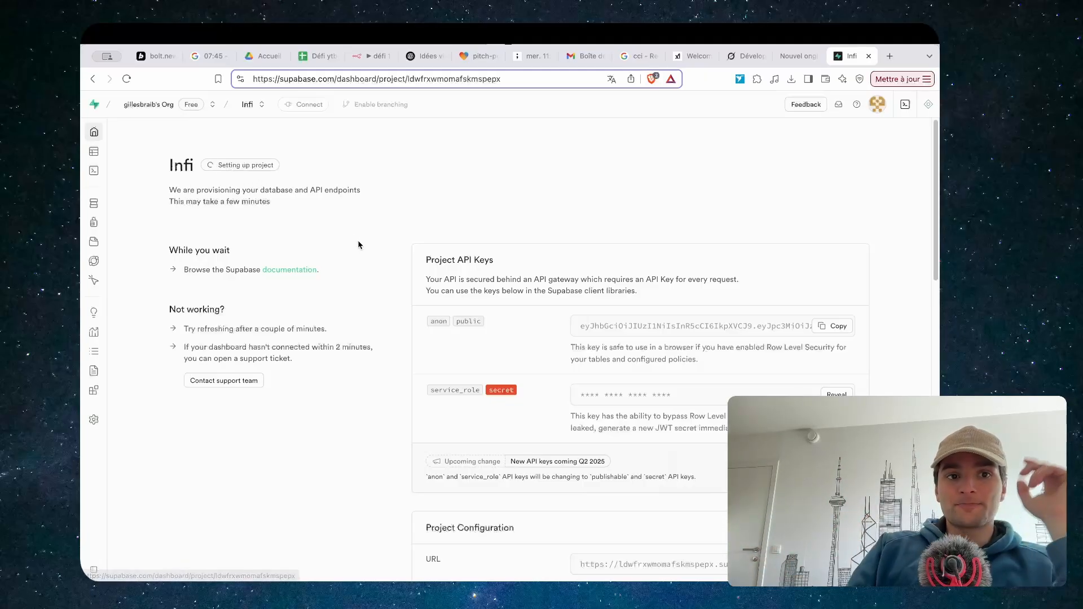
From Lovable's Supabase integration, create a new Supabase project 'Pitch' in West EU (Paris)
{"action": "left_click", "coordinate": [480, 56]}
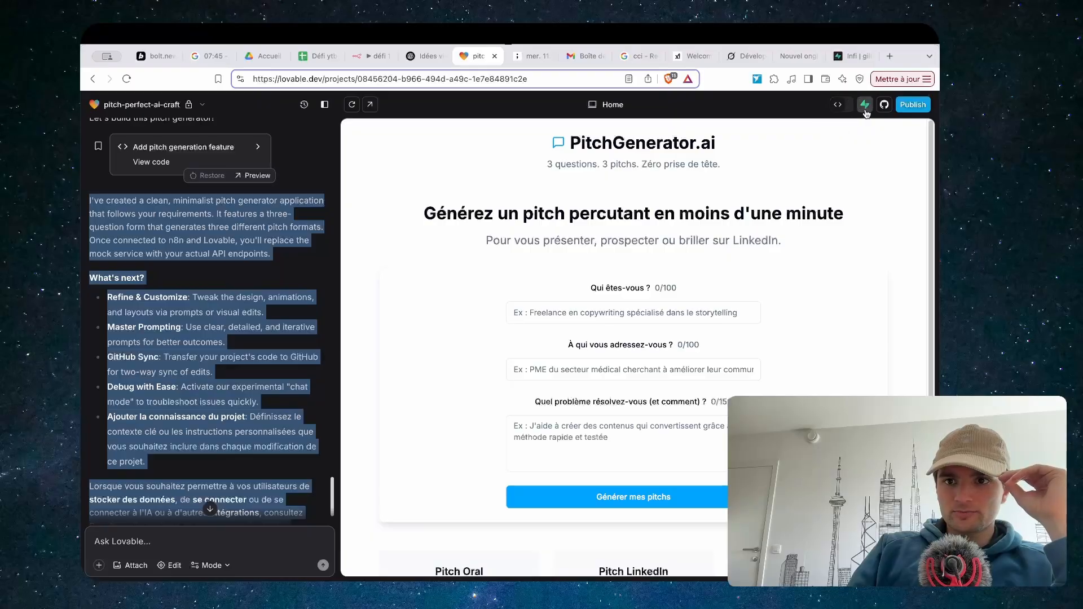
{"action": "left_click", "coordinate": [865, 105]}
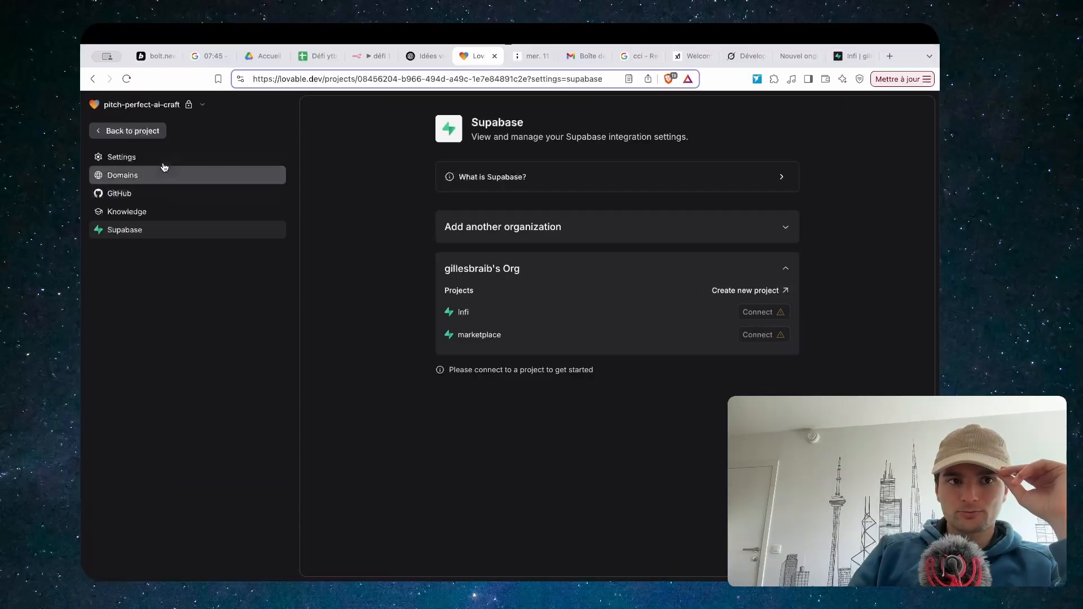
{"action": "left_click", "coordinate": [132, 133]}
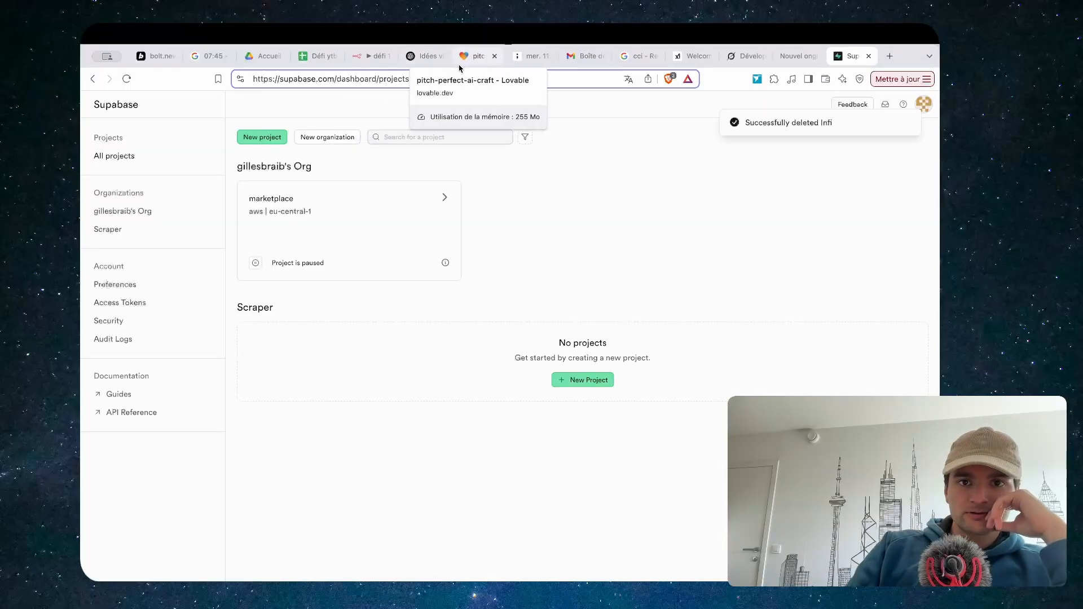
{"action": "left_click", "coordinate": [460, 64]}
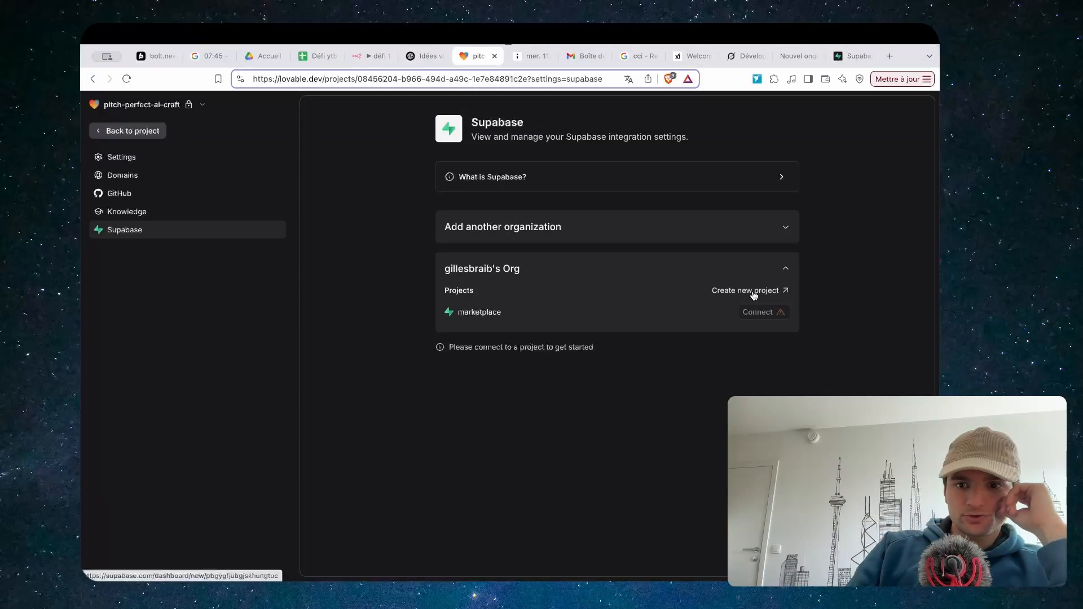
{"action": "left_click", "coordinate": [743, 290]}
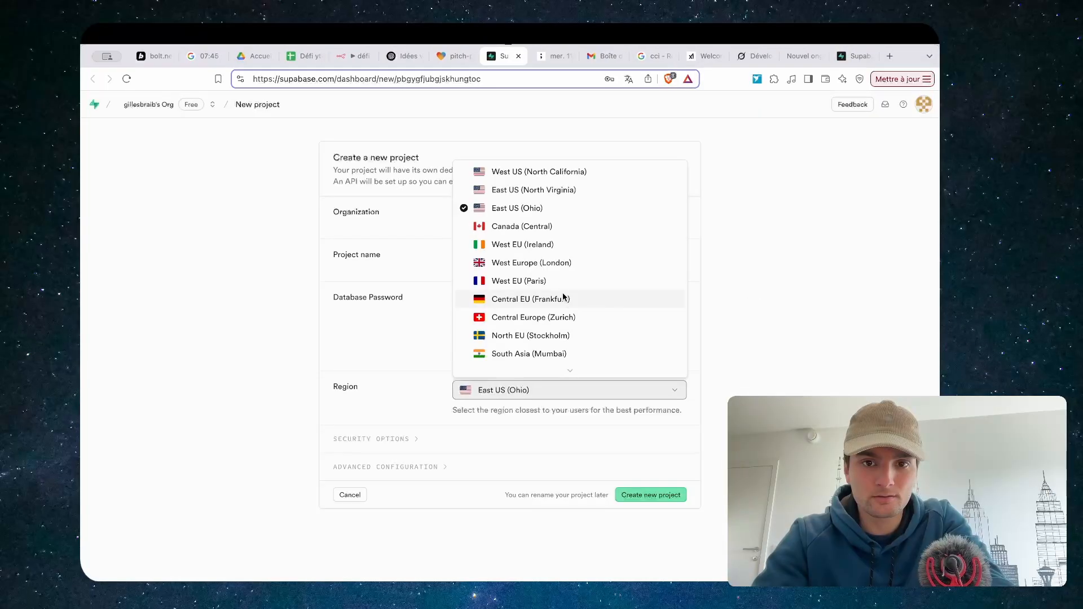
{"action": "left_click", "coordinate": [560, 282]}
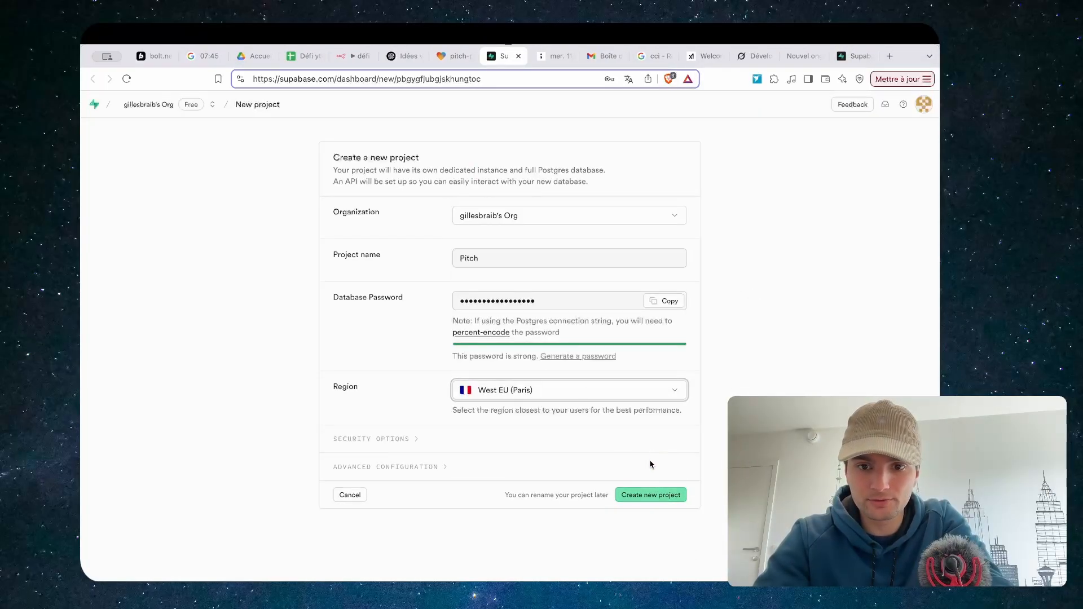
{"action": "left_click", "coordinate": [638, 496]}
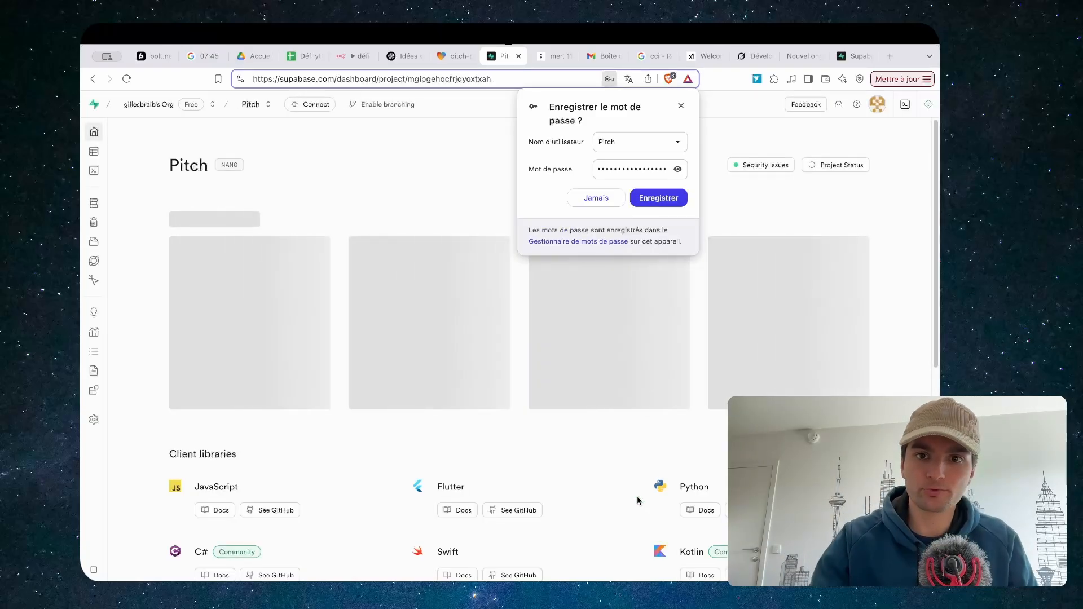
{"action": "left_click", "coordinate": [610, 79]}
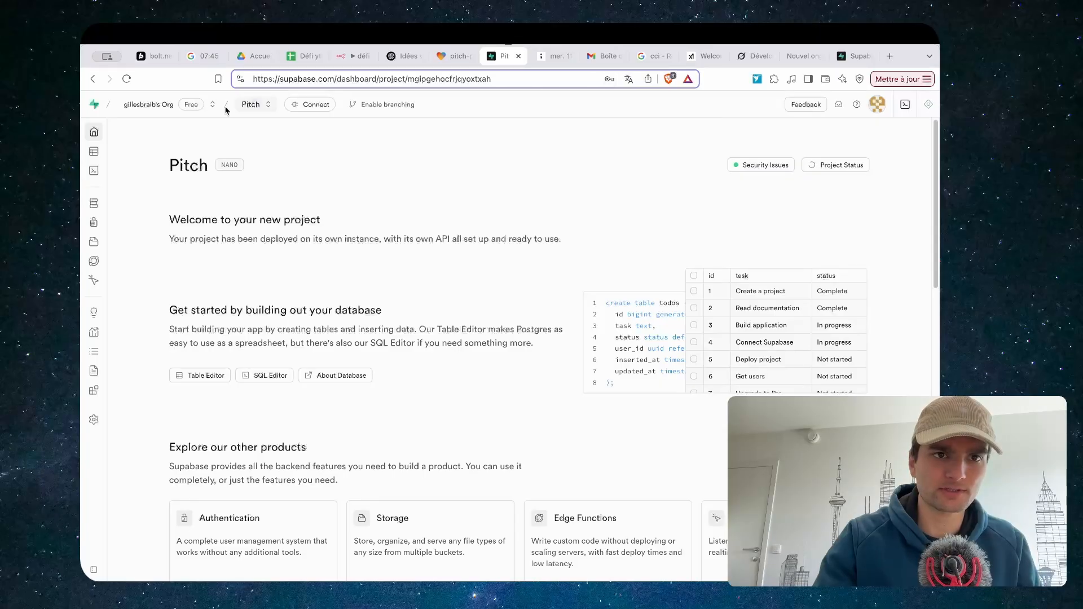
Connect the Pitch Supabase project to the Lovable project and return to the editor
{"action": "left_click", "coordinate": [262, 107]}
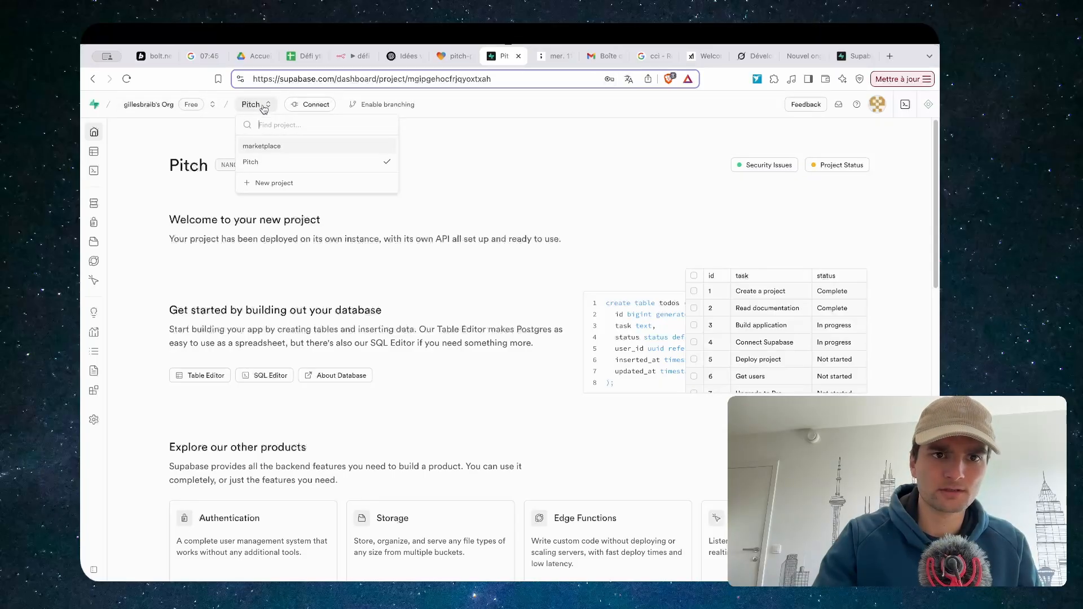
{"action": "left_click", "coordinate": [263, 107]}
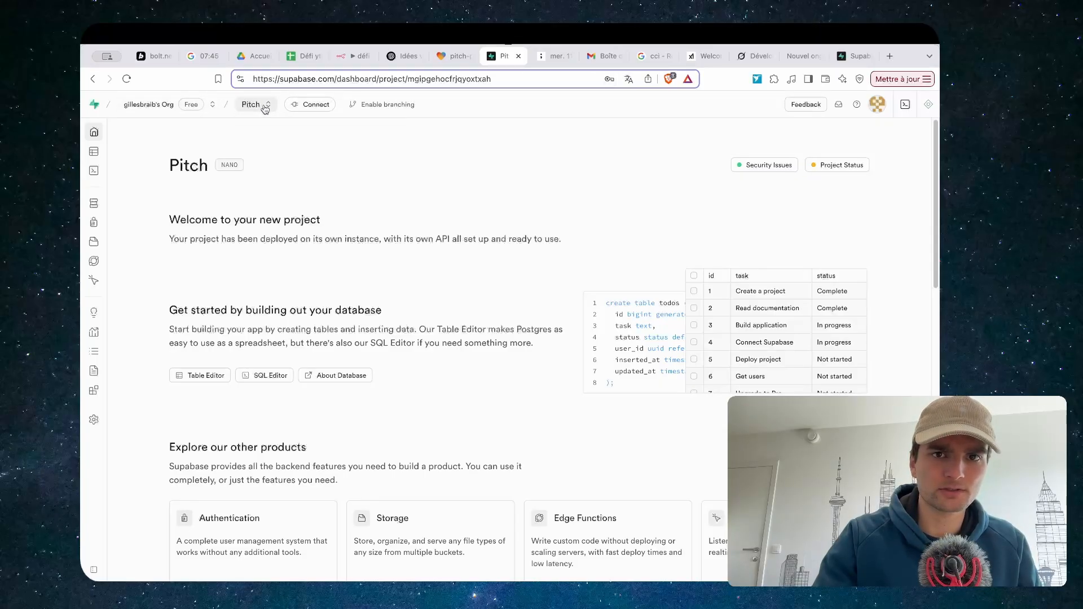
{"action": "left_click", "coordinate": [452, 58]}
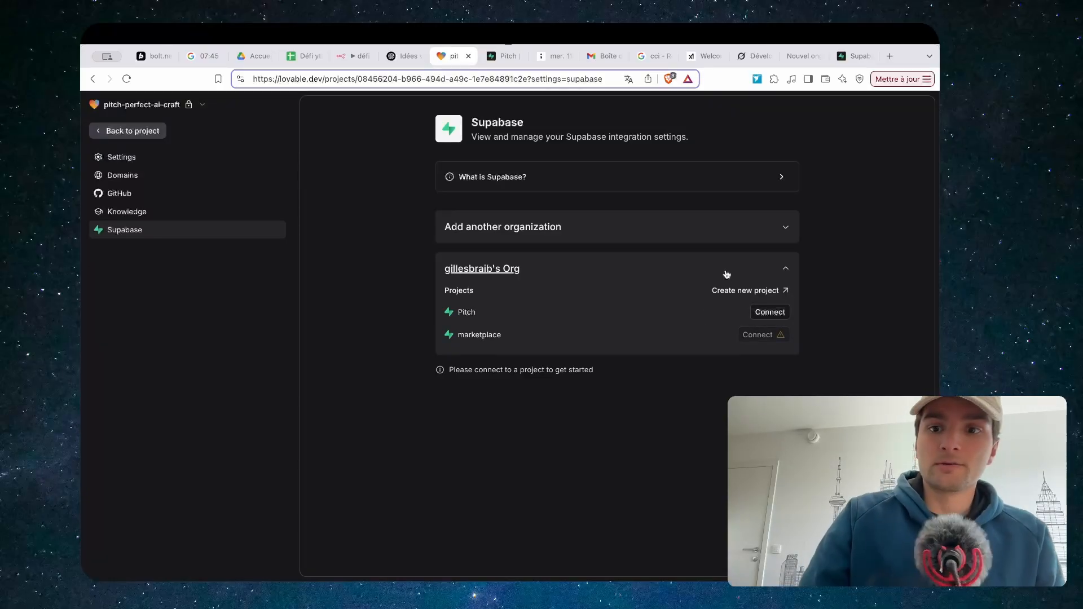
{"action": "left_click", "coordinate": [770, 313]}
{"action": "left_click", "coordinate": [781, 325]}
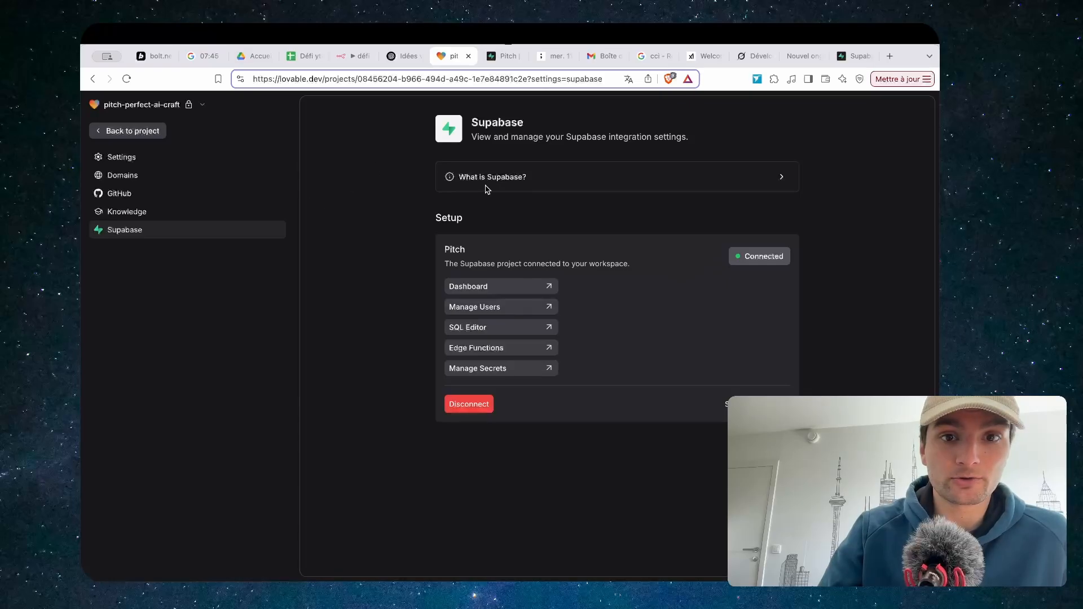
{"action": "left_click", "coordinate": [119, 130]}
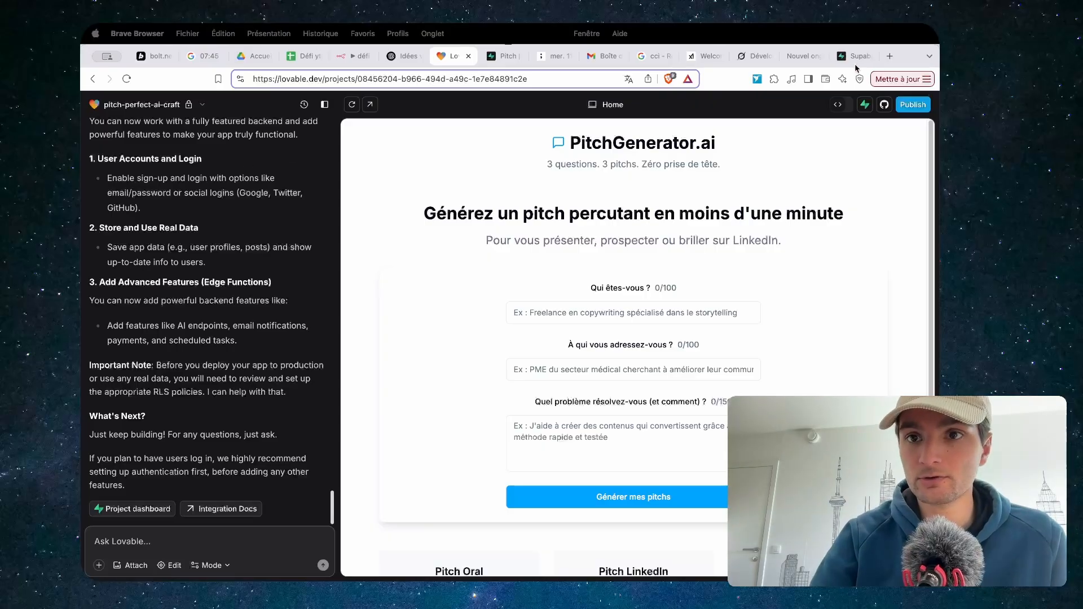
Review the Grok plan, then open the n8n Webhook node to get its test URL
{"action": "left_click", "coordinate": [753, 56]}
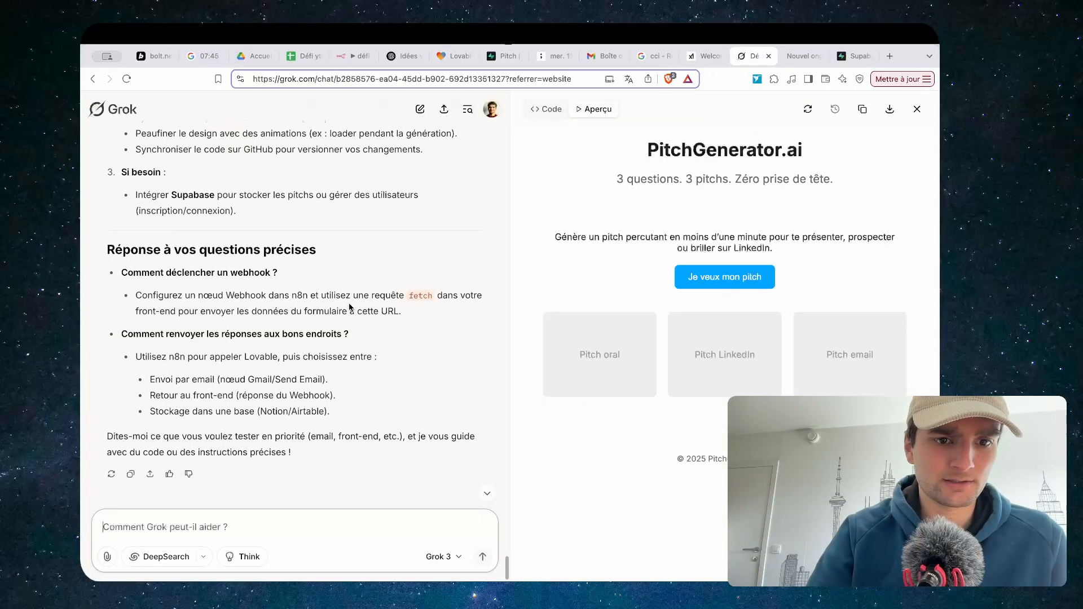
{"action": "scroll", "coordinate": [348, 305], "scroll_direction": "down", "scroll_amount": 1}
{"action": "scroll", "coordinate": [360, 230], "scroll_direction": "up", "scroll_amount": 10}
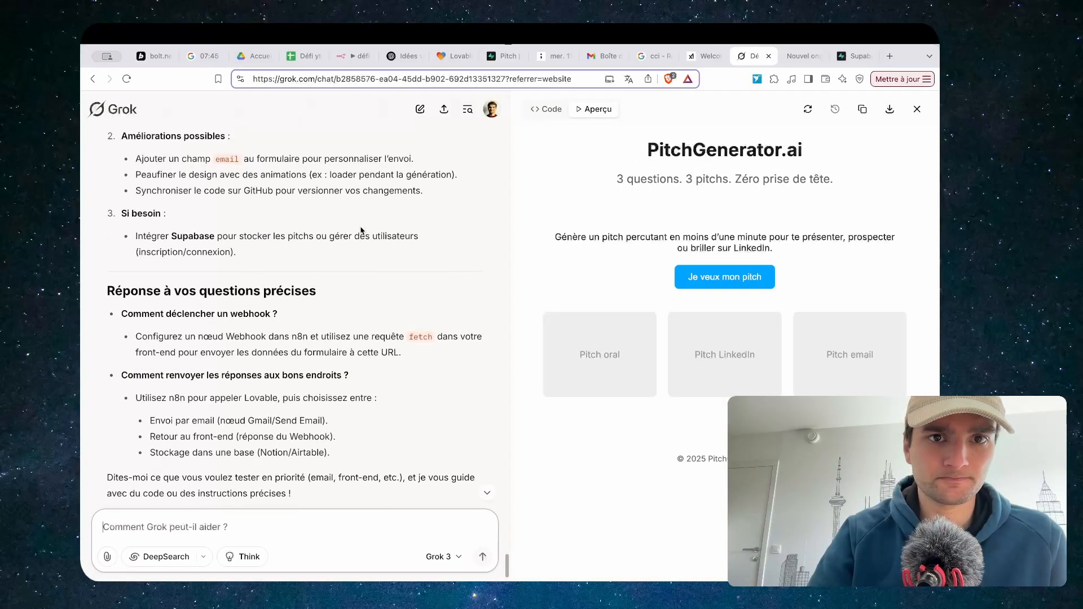
{"action": "left_click", "coordinate": [351, 56]}
{"action": "double_click", "coordinate": [413, 352]}
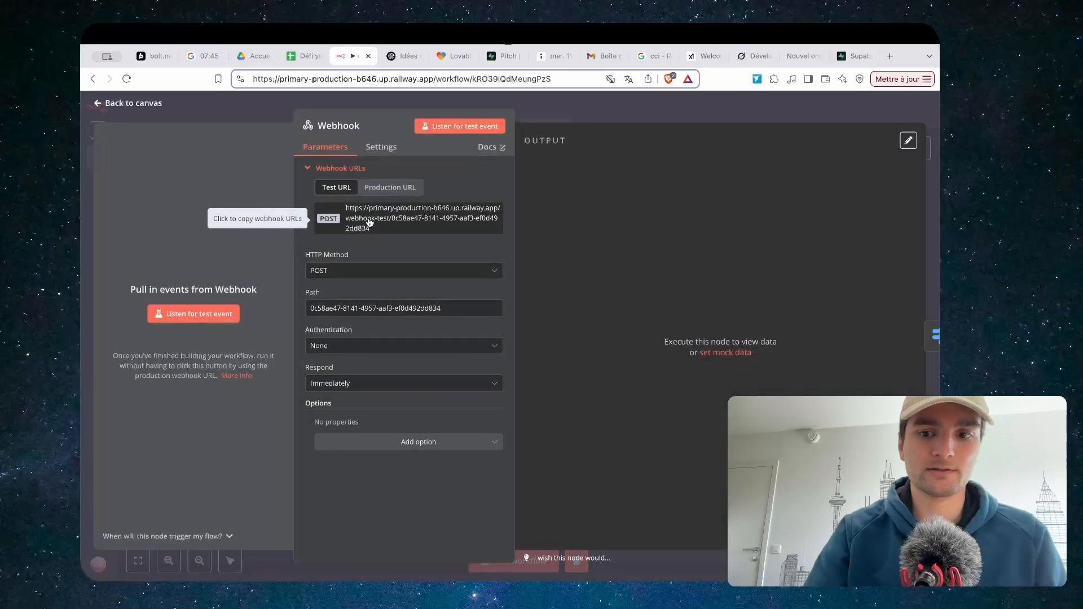
Send Grok the n8n webhook asking it to rewrite the cahier des charges, then return to Lovable
{"action": "left_click", "coordinate": [754, 55]}
{"action": "type", "text": "voici le webhook "}
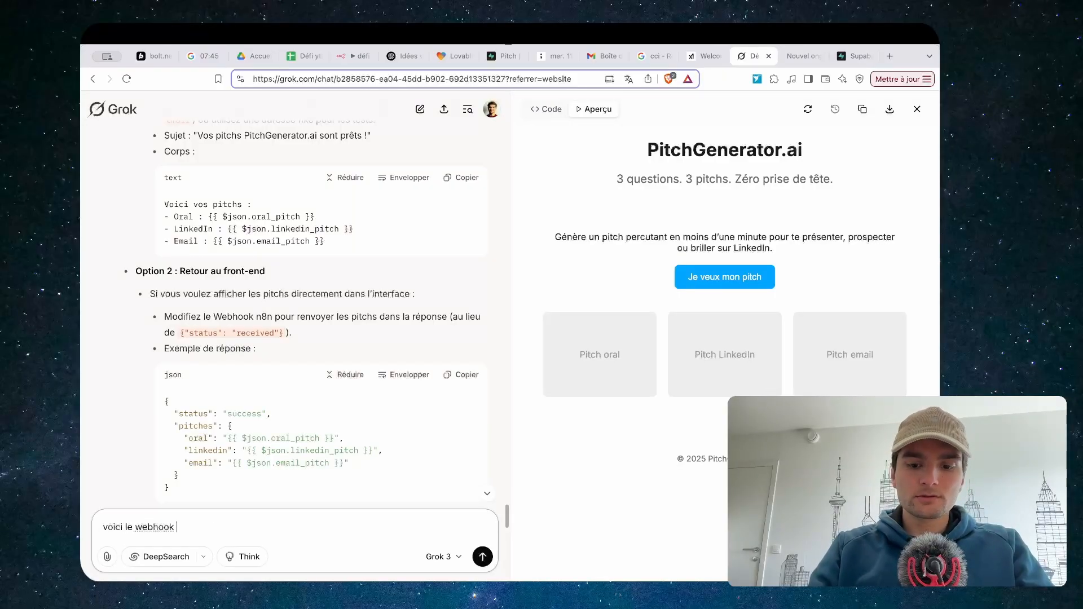
{"action": "type", "text": "n8n réecris moi "}
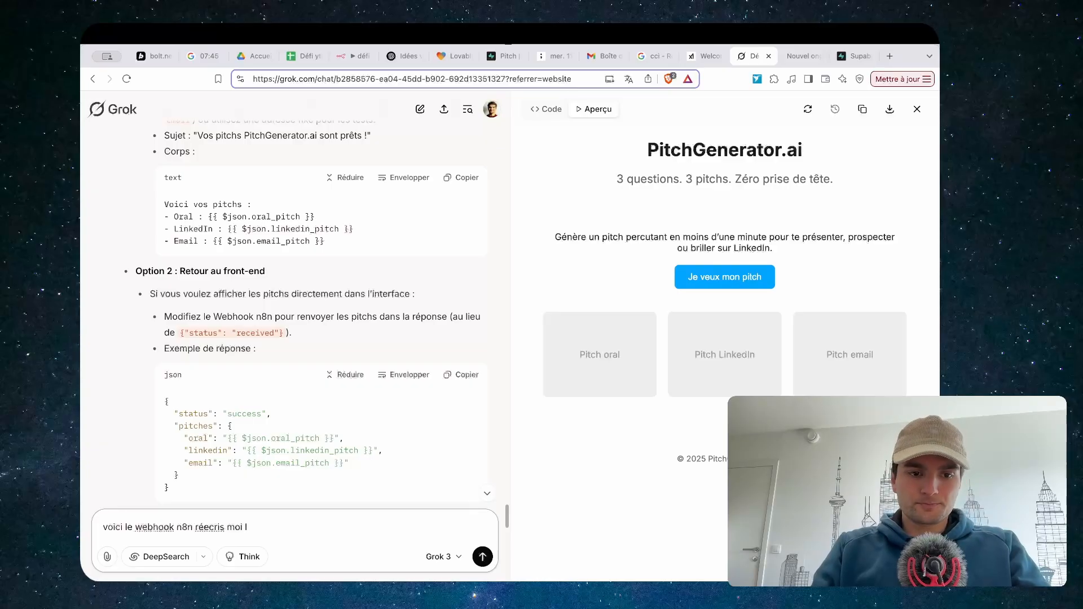
{"action": "type", "text": "le cahier de charge que tu viens de me donner a"}
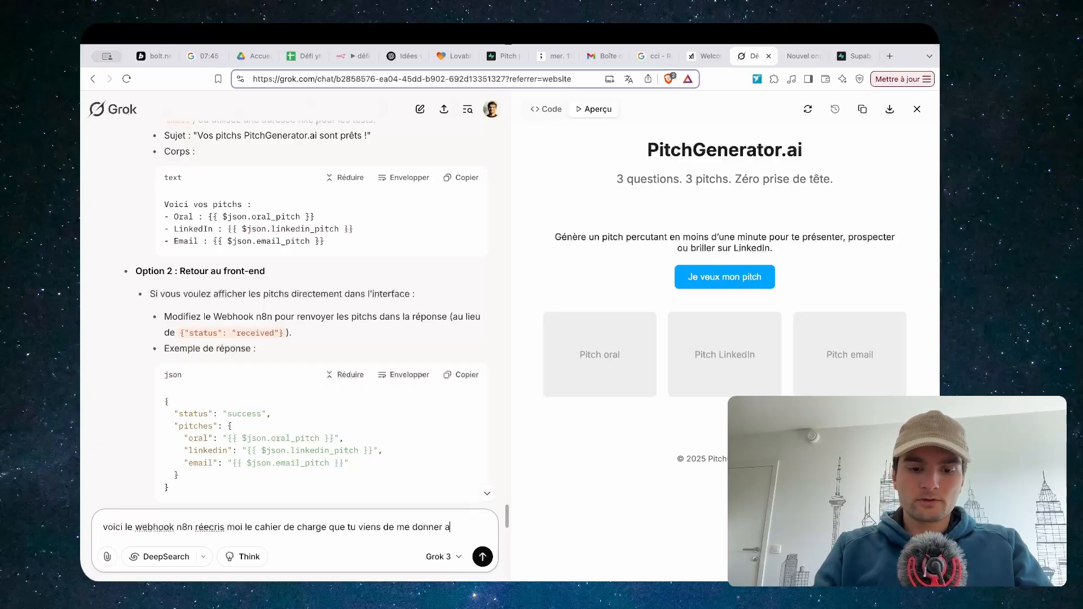
{"action": "type", "text": "fin que je le donne à lovable"}
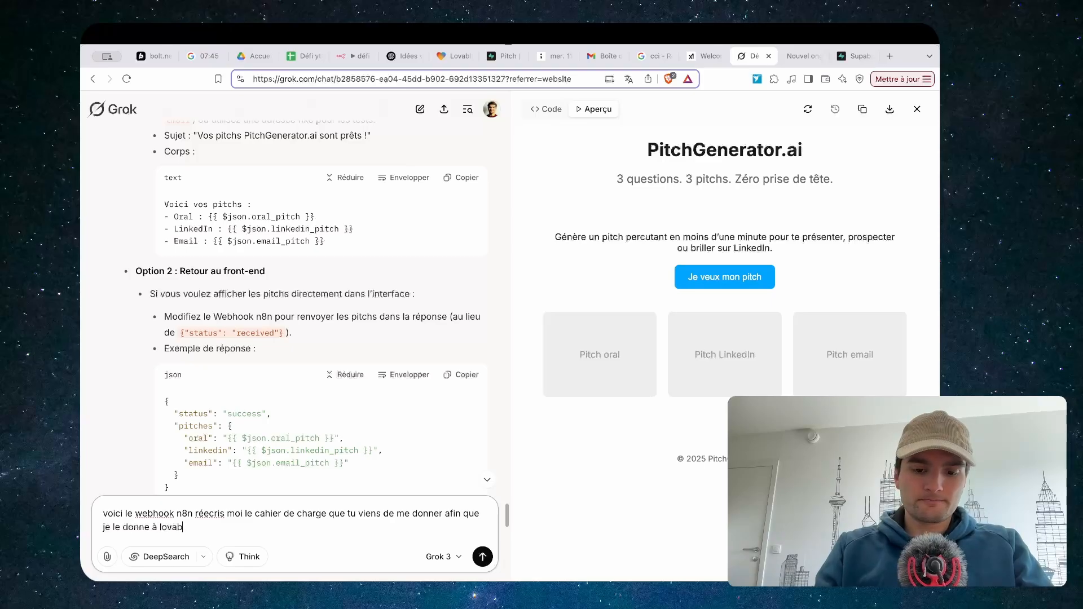
{"action": "key", "text": "Return"}
{"action": "scroll", "coordinate": [445, 253], "scroll_direction": "down", "scroll_amount": 20}
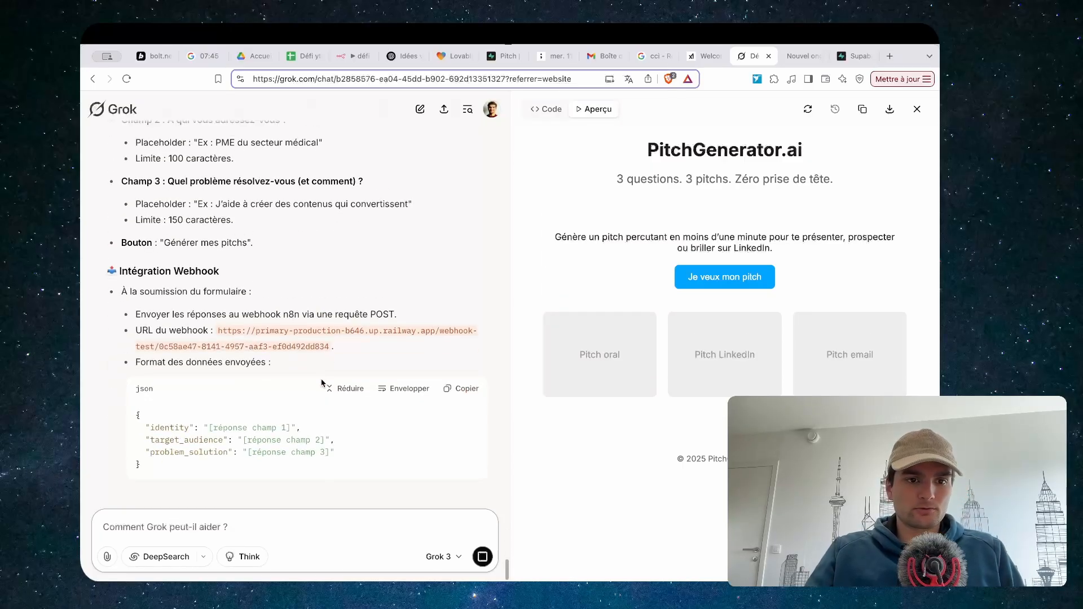
{"action": "key", "text": "super+7"}
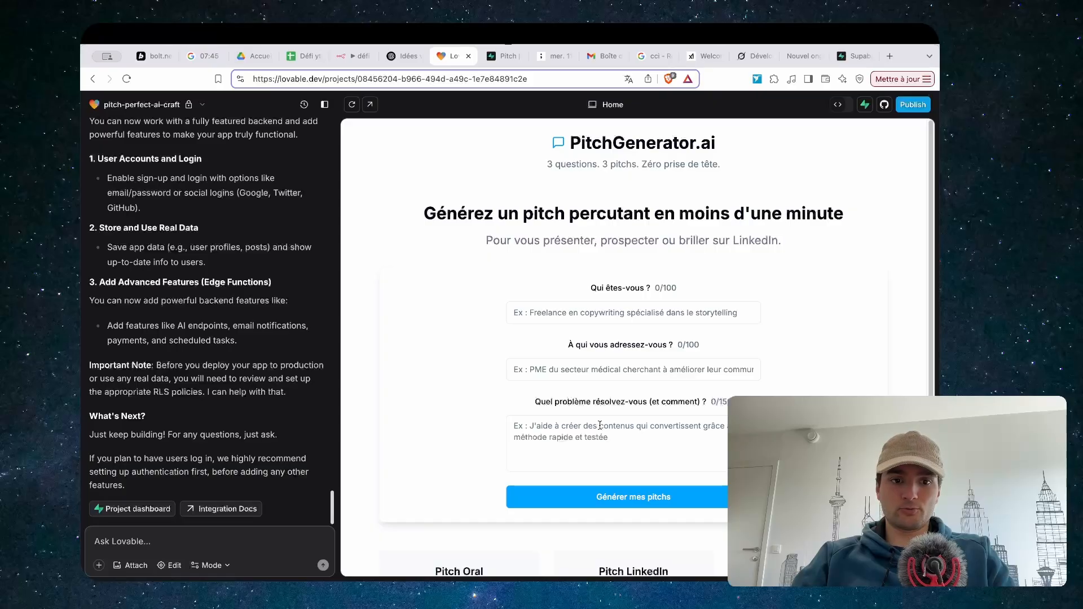
Scroll through Lovable's chat as it edits files to wire the form to the n8n webhook
{"action": "scroll", "coordinate": [600, 425], "scroll_direction": "down", "scroll_amount": 1}
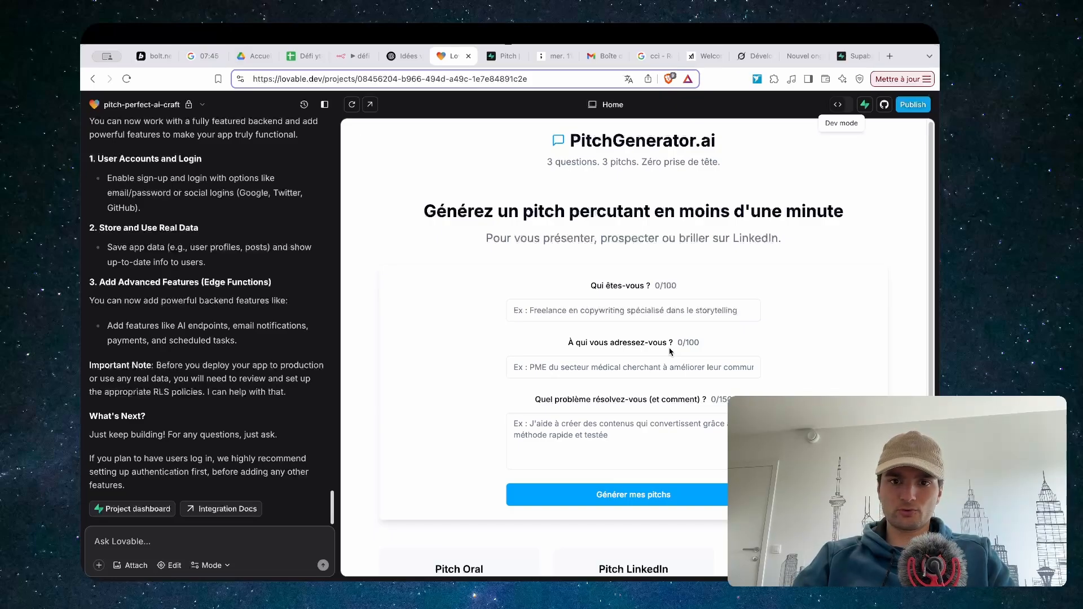
{"action": "scroll", "coordinate": [671, 351], "scroll_direction": "down", "scroll_amount": 3}
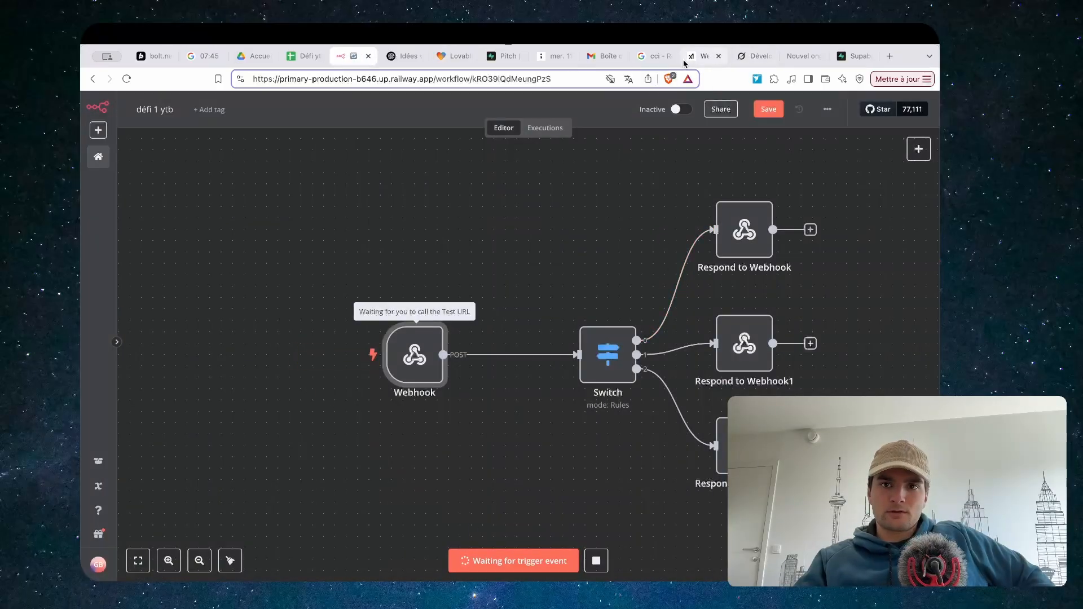
Fill the PitchGenerator.ai form with test answers, entering 'test prob' as the problem
{"action": "left_click", "coordinate": [454, 56]}
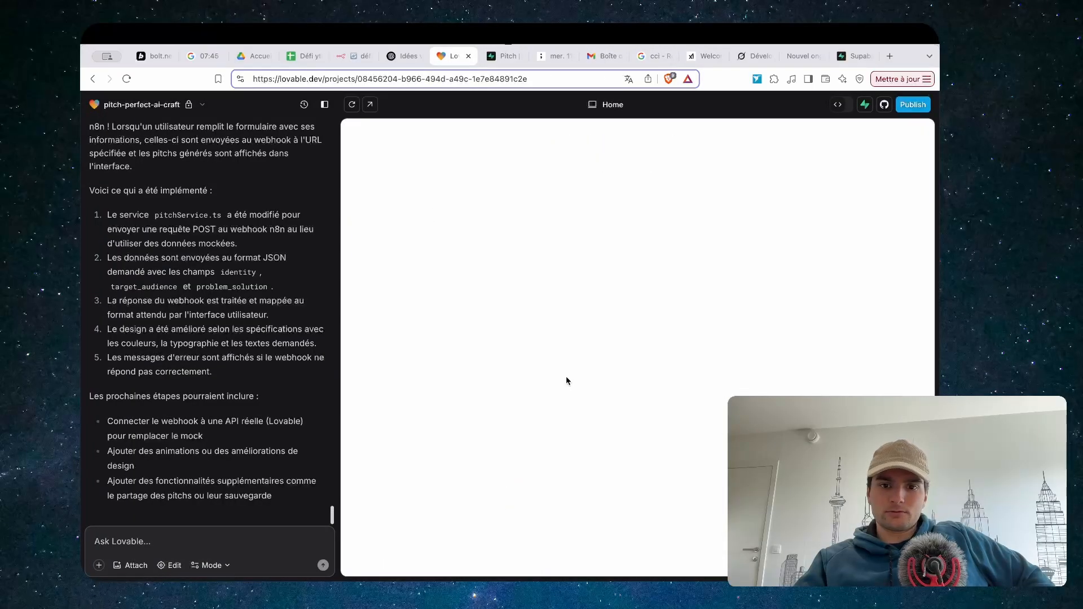
{"action": "left_click", "coordinate": [571, 316]}
{"action": "left_click", "coordinate": [576, 344]}
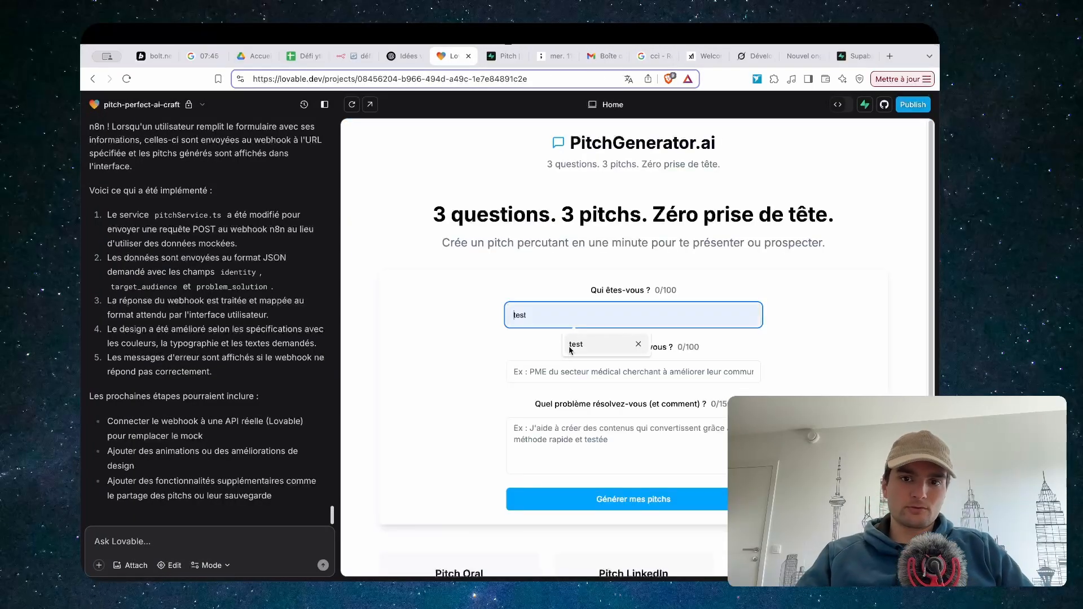
{"action": "left_click", "coordinate": [564, 373]}
{"action": "left_click", "coordinate": [572, 401]}
{"action": "left_click", "coordinate": [564, 435]}
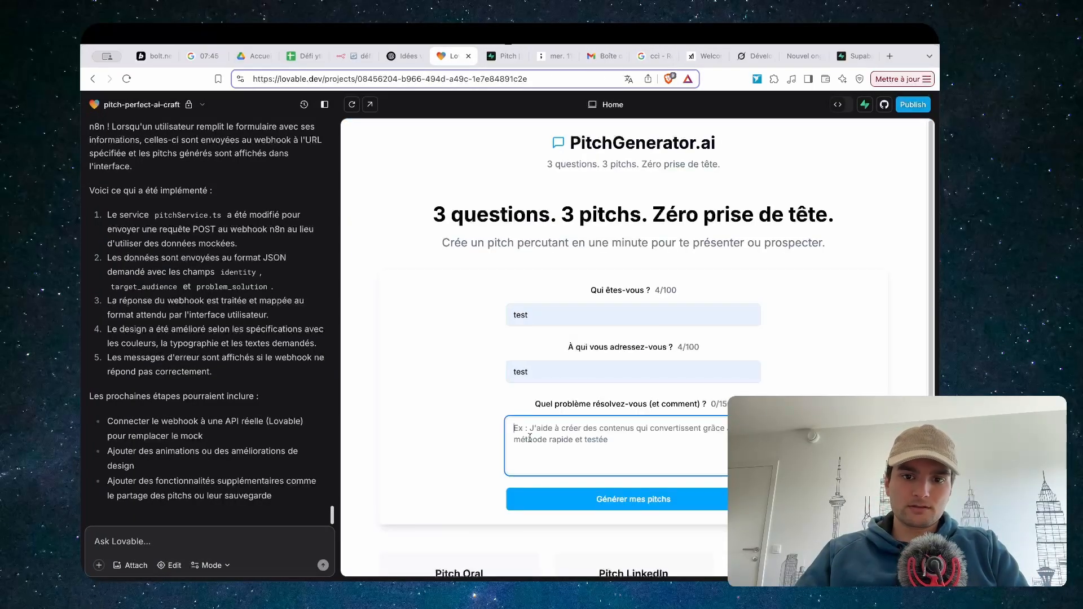
{"action": "type", "text": "test prob"}
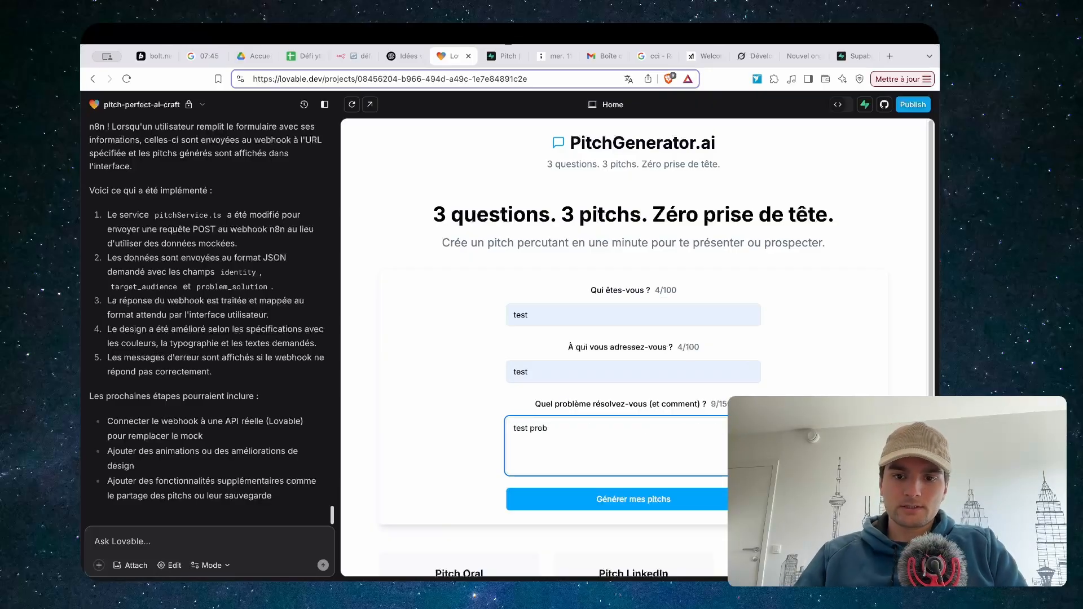
Submit the test form with 'Générer mes pitchs', then switch to the project's source code view
{"action": "scroll", "coordinate": [616, 356], "scroll_direction": "down", "scroll_amount": 3}
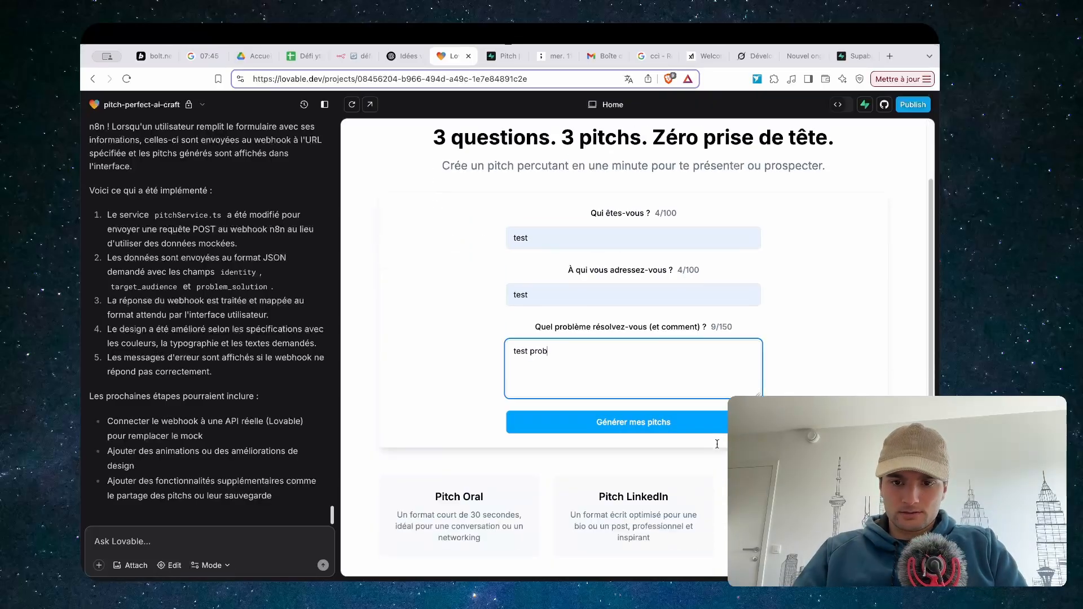
{"action": "left_click", "coordinate": [616, 357]}
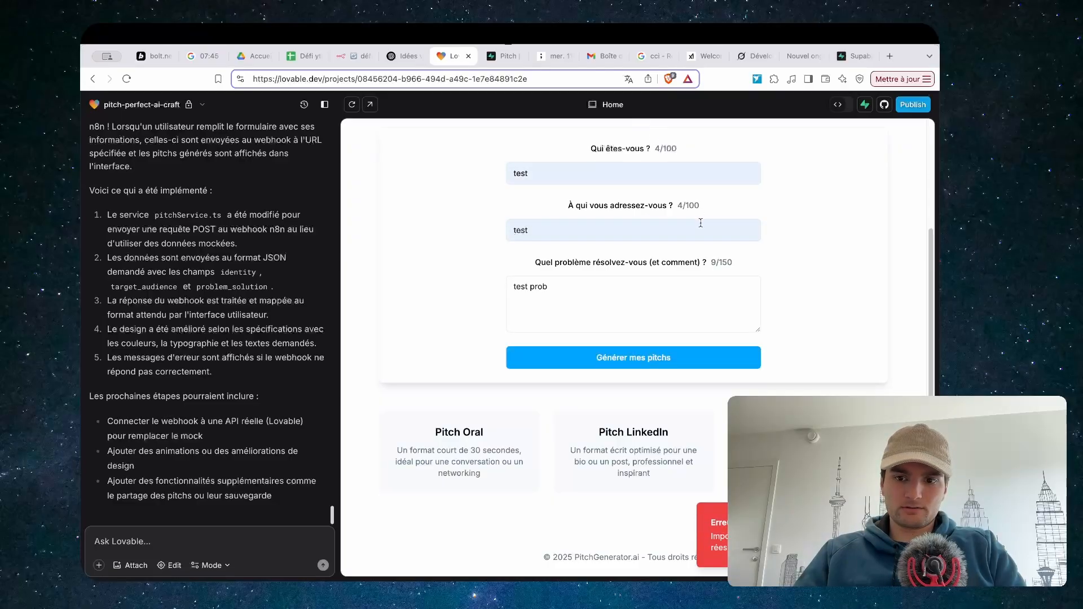
{"action": "scroll", "coordinate": [665, 180], "scroll_direction": "up", "scroll_amount": 1}
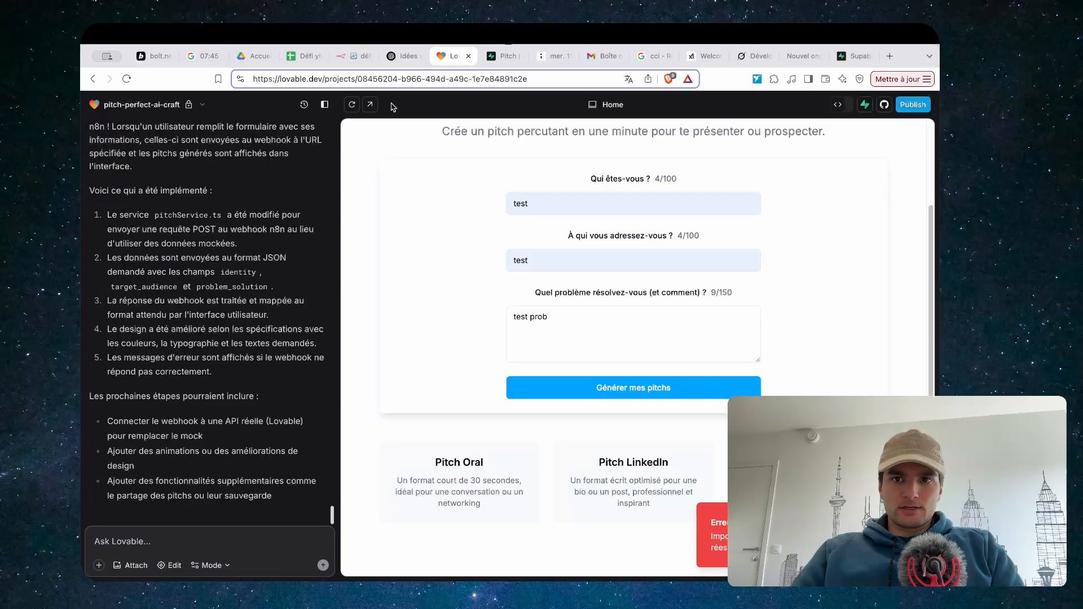
{"action": "left_click", "coordinate": [838, 104]}
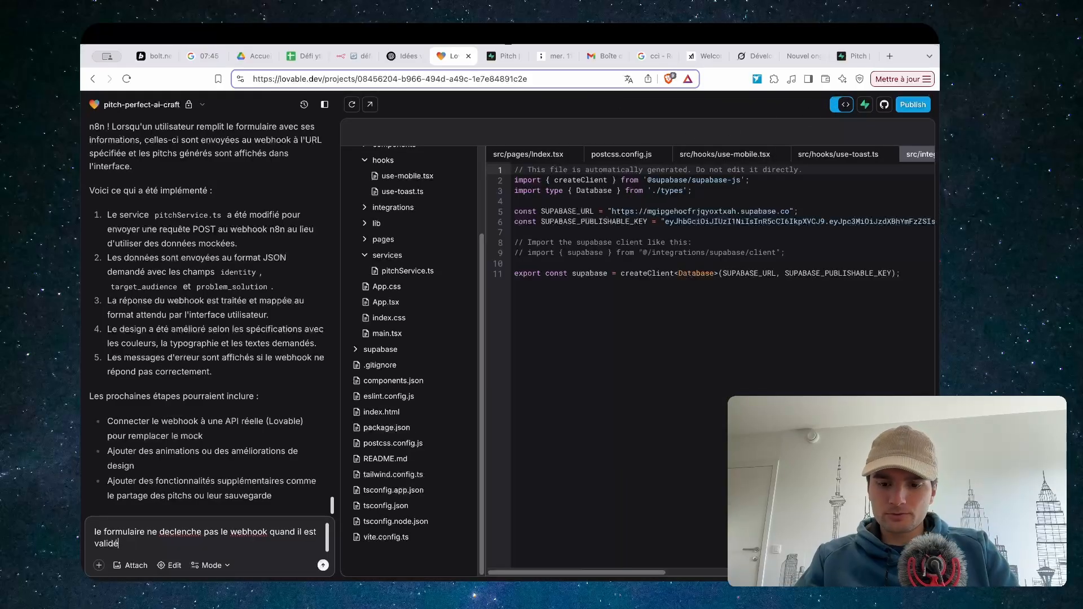
Add a line to the bug report saying the Supabase tables weren't created, and fetch the n8n webhook URL
{"action": "key", "text": "shift+Return"}
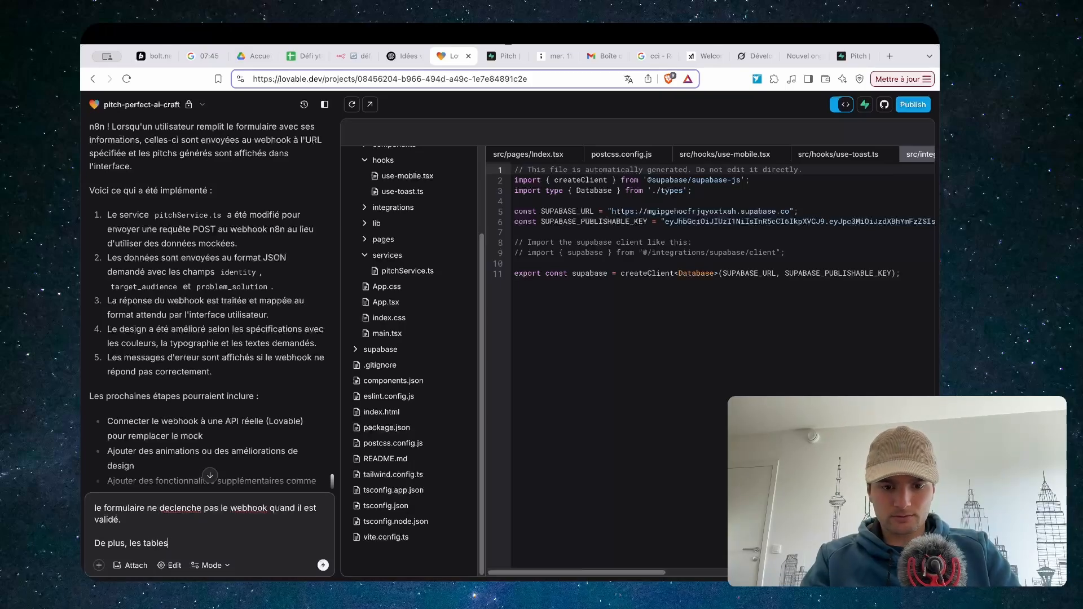
{"action": "type", "text": "De plus, les tables ne sont pas crées dans supabase"}
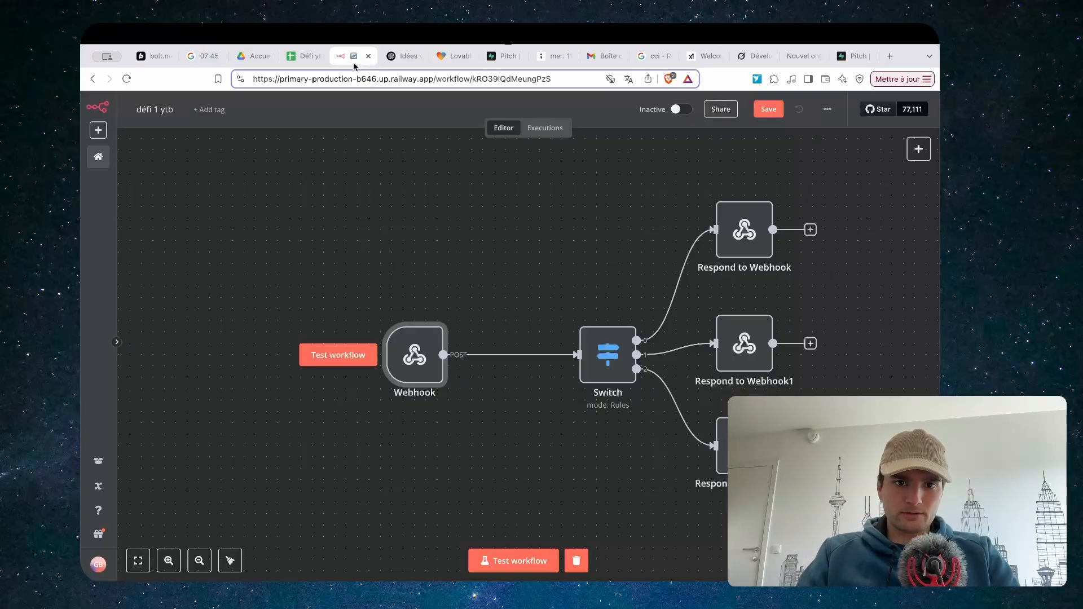
{"action": "left_click", "coordinate": [354, 57]}
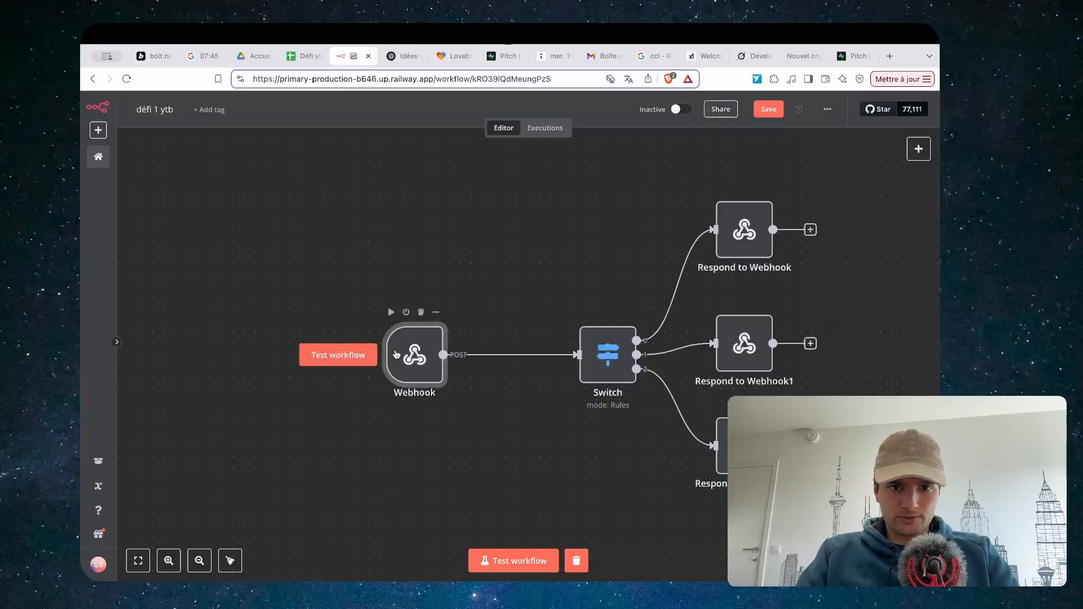
{"action": "double_click", "coordinate": [416, 370]}
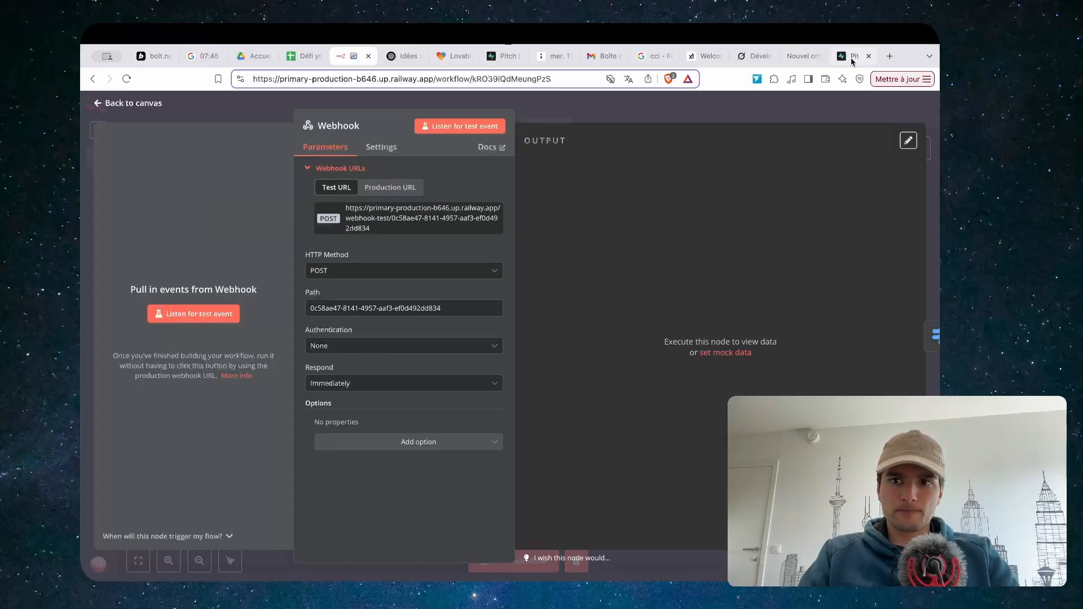
{"action": "left_click", "coordinate": [457, 65]}
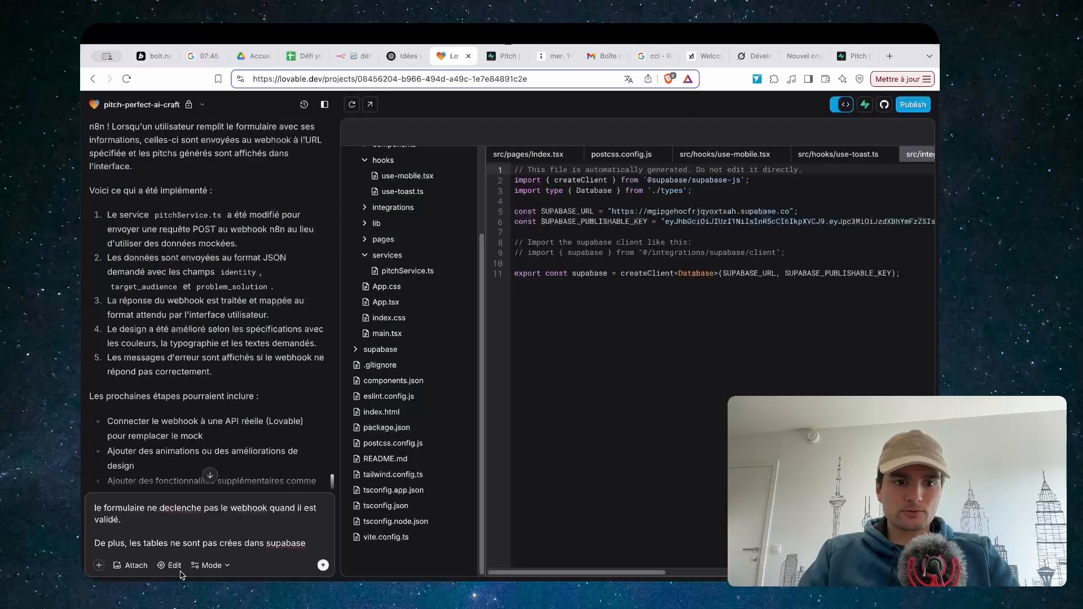
{"action": "key", "text": "shift+Return"}
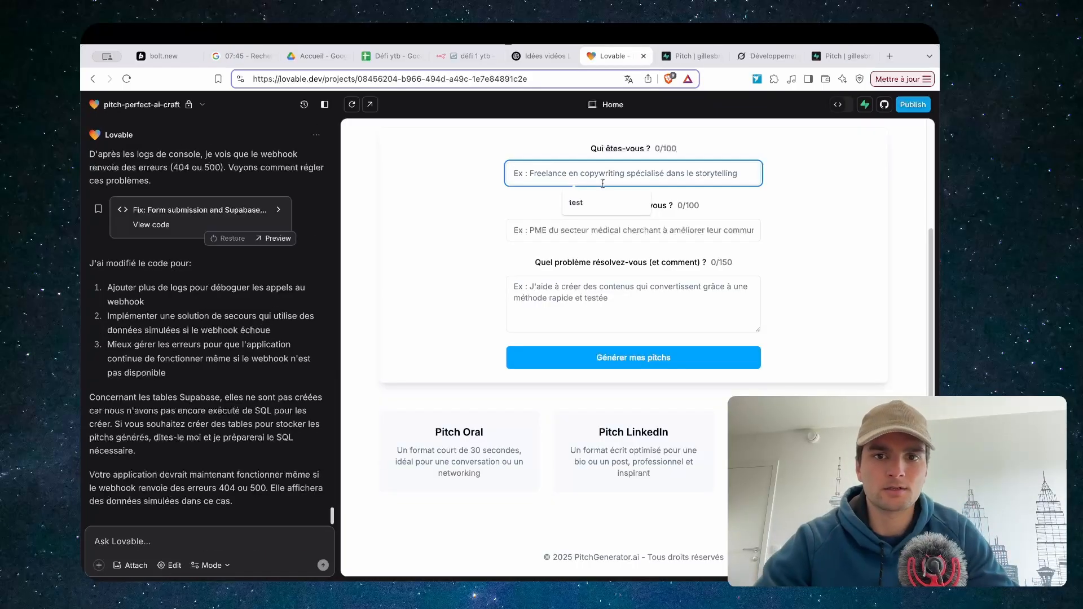
Send the bug report to Lovable and set the n8n Webhook listening for a test event
{"action": "left_click", "coordinate": [587, 209]}
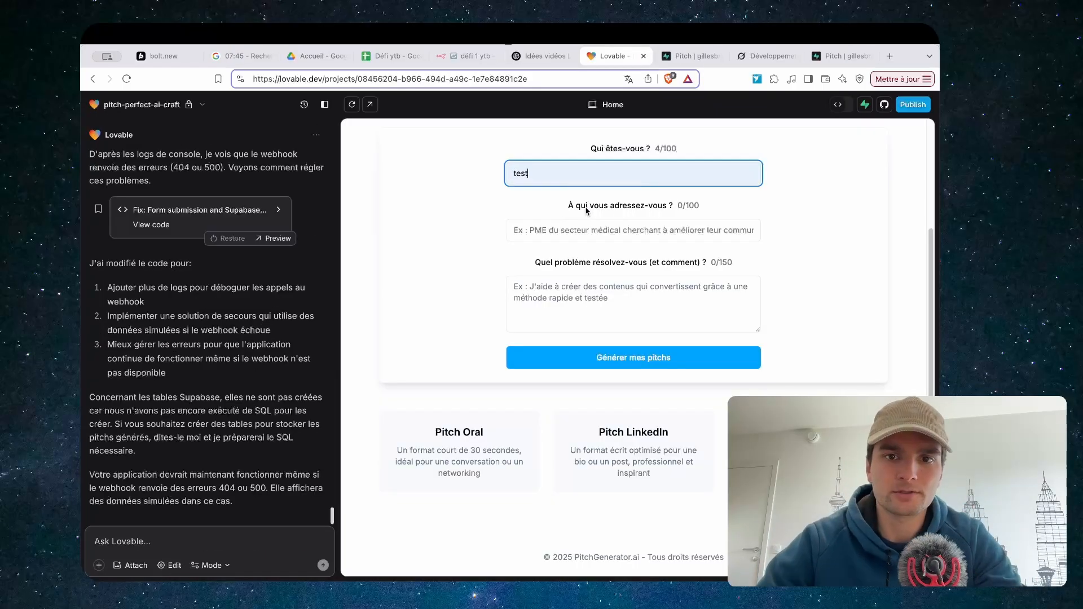
{"action": "left_click", "coordinate": [462, 56]}
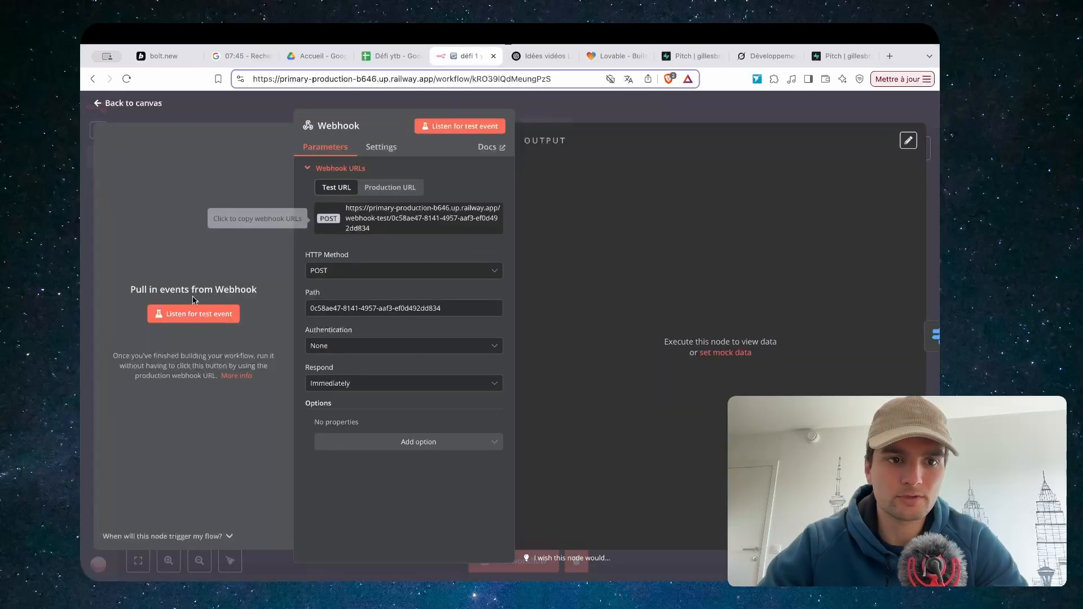
{"action": "left_click", "coordinate": [193, 313]}
Fill the pitch form with test, test and 'rhrhr', and generate the pitches
{"action": "left_click", "coordinate": [615, 56]}
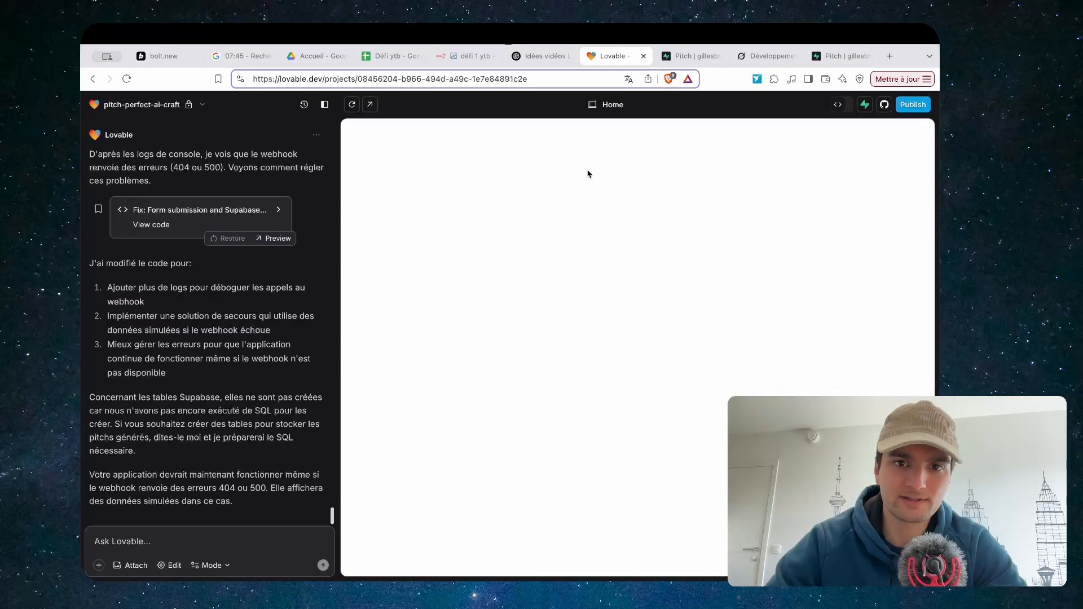
{"action": "left_click", "coordinate": [536, 307]}
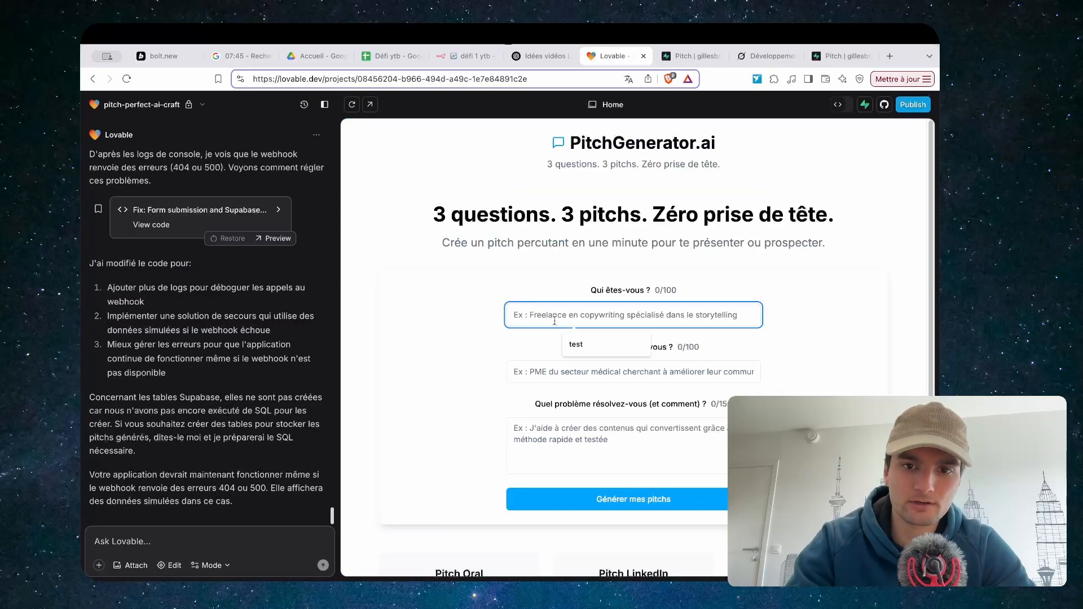
{"action": "left_click", "coordinate": [611, 342]}
{"action": "left_click", "coordinate": [546, 371]}
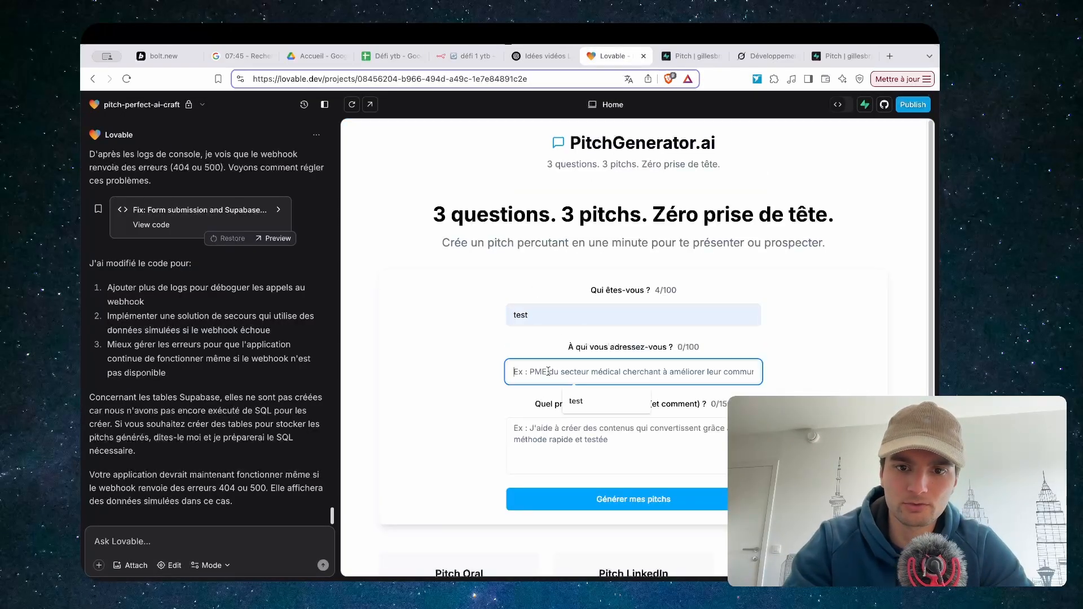
{"action": "left_click", "coordinate": [584, 409]}
{"action": "left_click", "coordinate": [558, 430]}
{"action": "type", "text": "rhrhr"}
{"action": "left_click", "coordinate": [609, 498]}
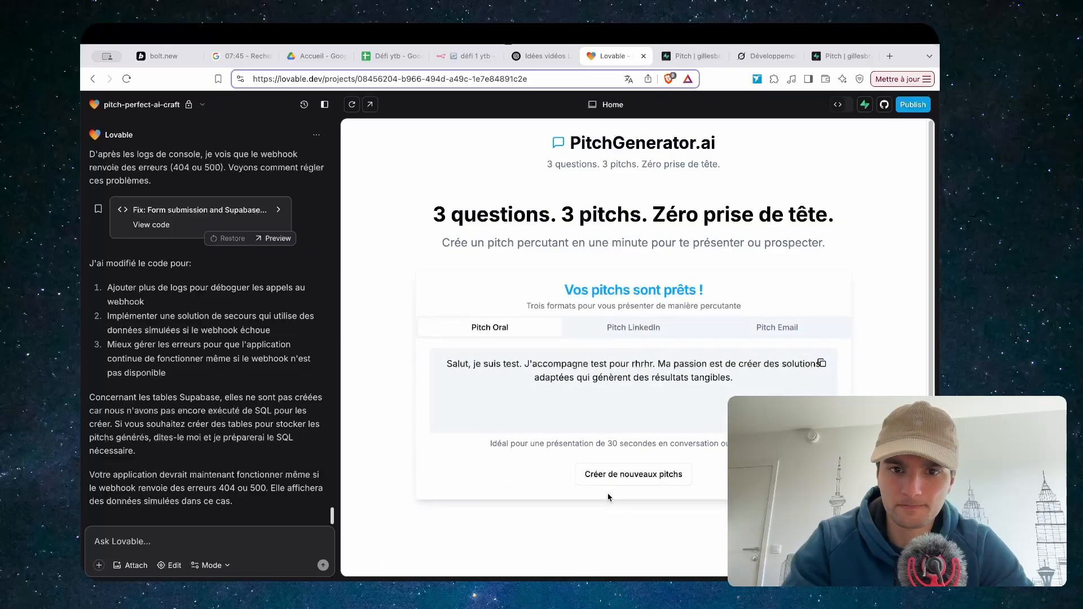
Set the Respond to Webhook node to respond with the first incoming item
{"action": "left_click", "coordinate": [471, 58]}
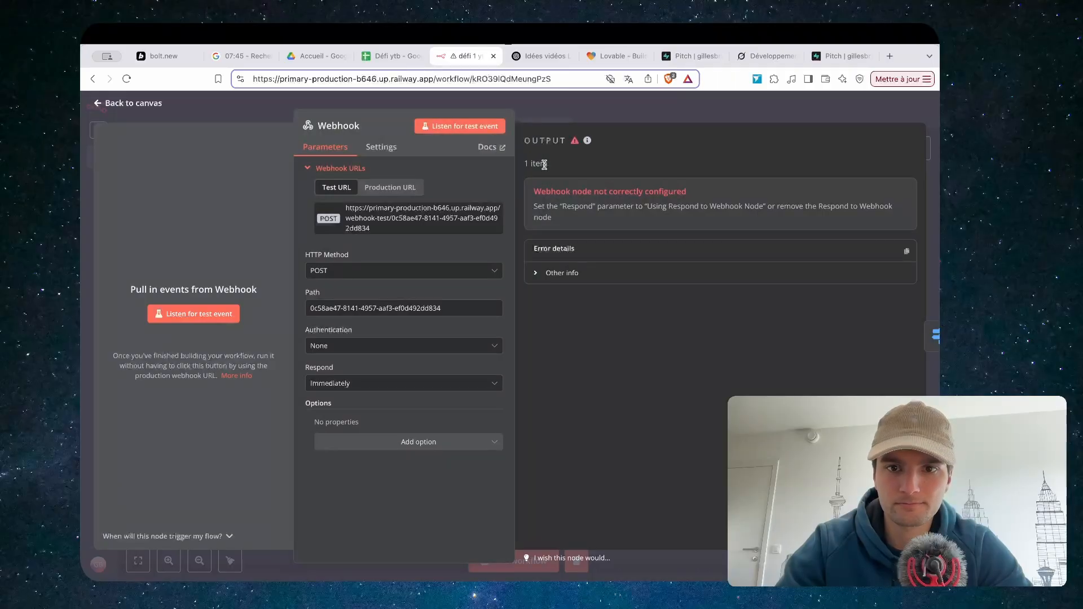
{"action": "left_click", "coordinate": [666, 117]}
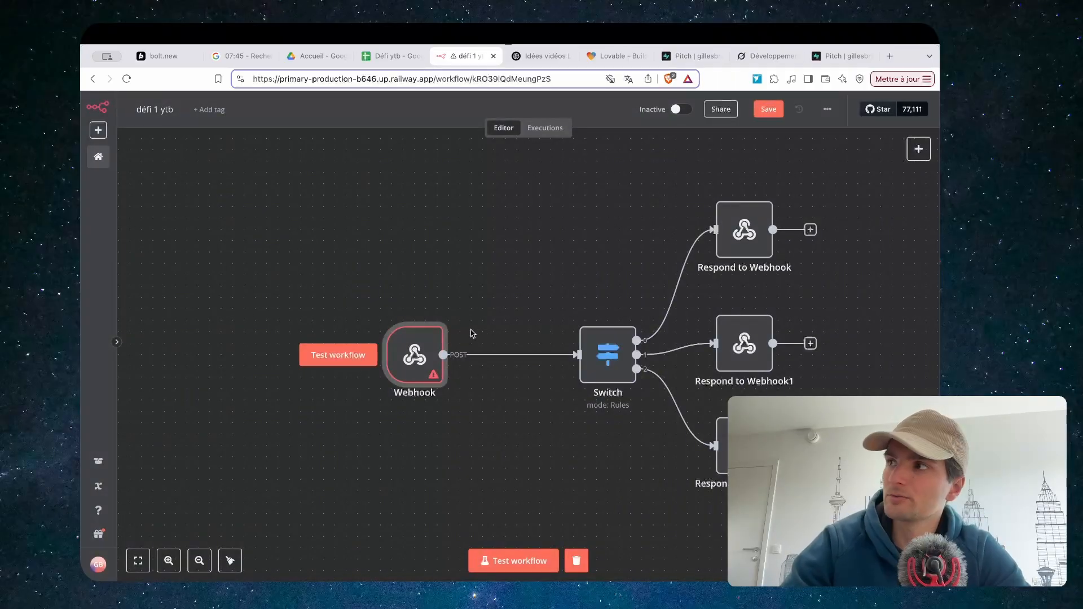
{"action": "double_click", "coordinate": [742, 232]}
{"action": "left_click", "coordinate": [481, 238]}
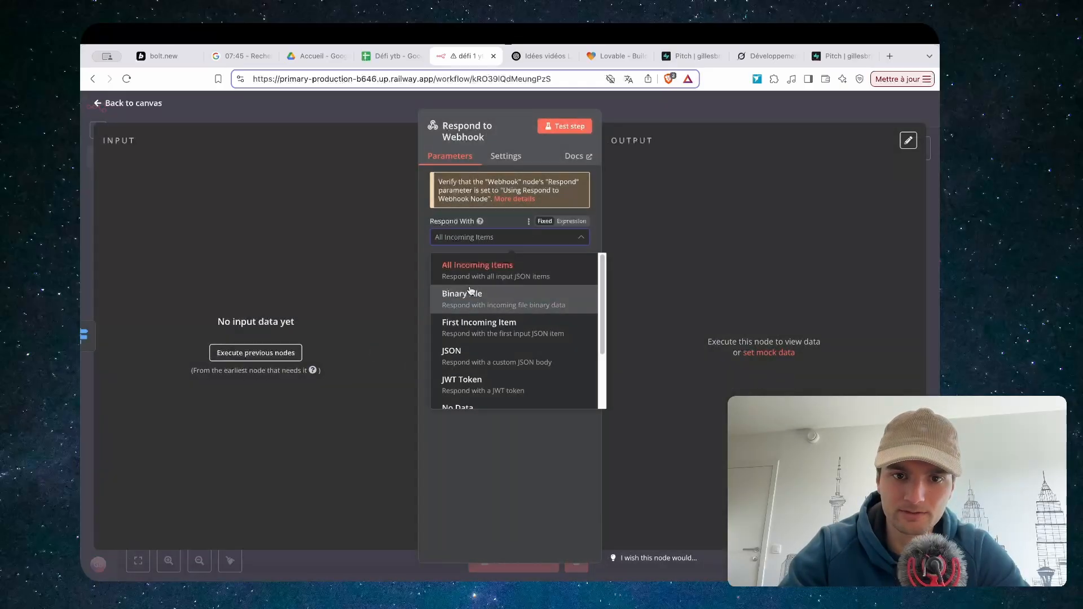
{"action": "left_click", "coordinate": [470, 326]}
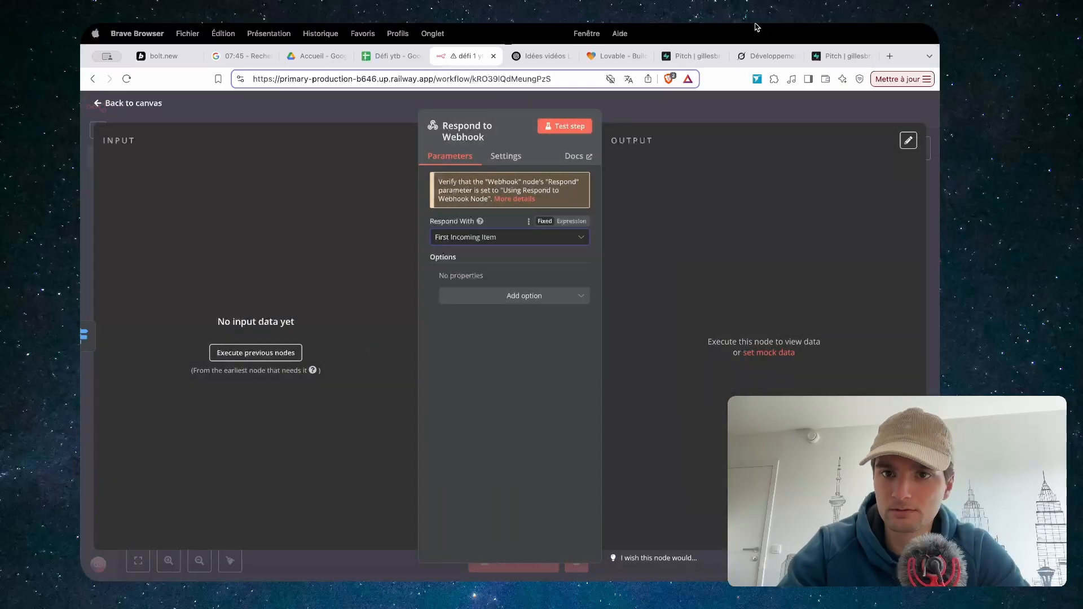
{"action": "left_click", "coordinate": [716, 120]}
Unlink the Switch outputs and delete the two unused Respond nodes
{"action": "left_click", "coordinate": [687, 346]}
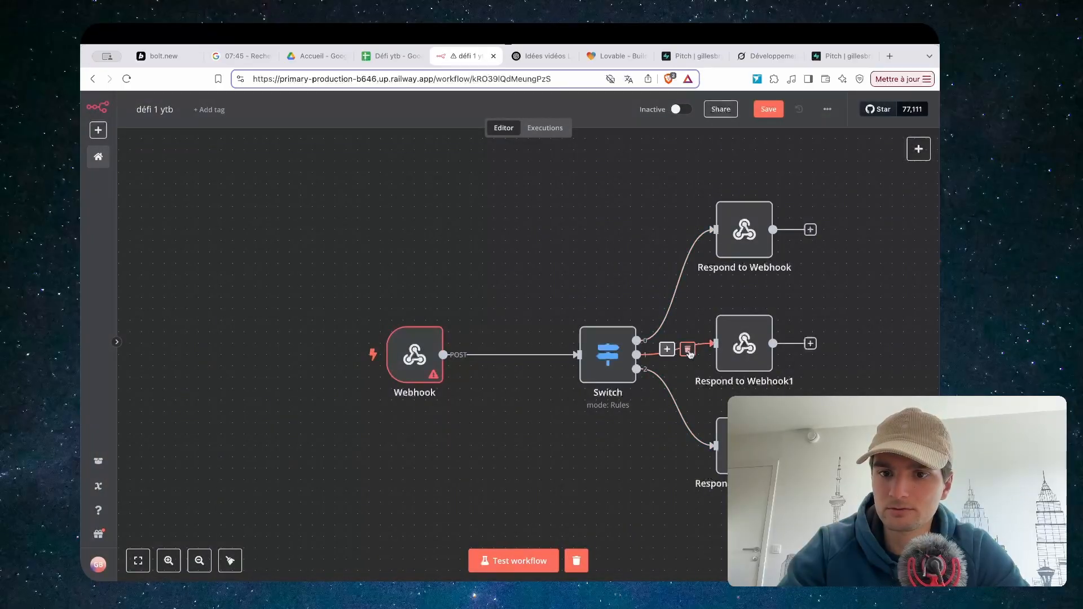
{"action": "left_click", "coordinate": [687, 407]}
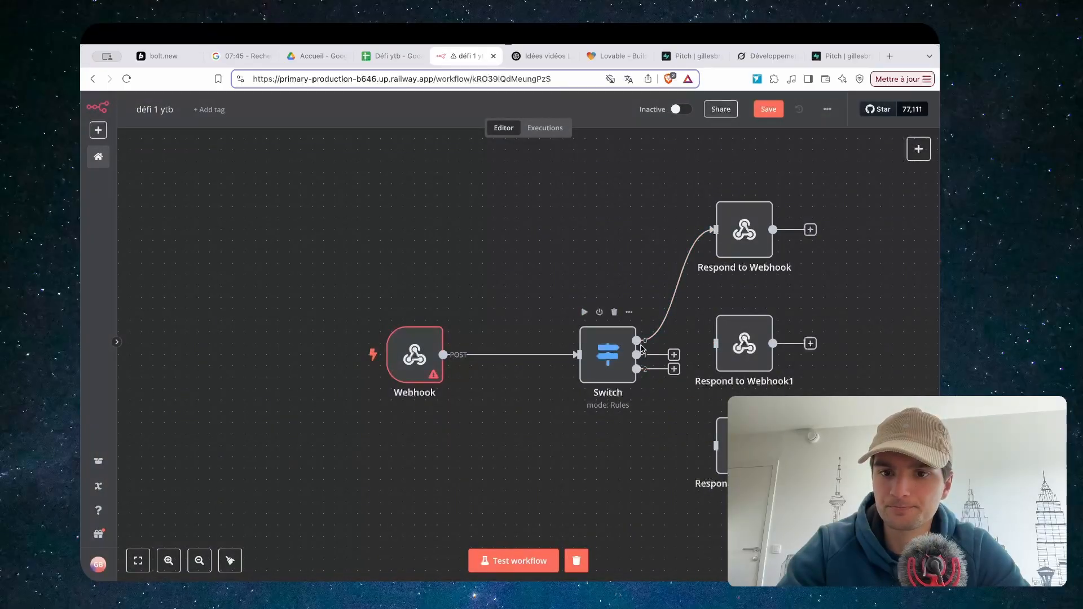
{"action": "left_click_drag", "start_coordinate": [707, 298], "coordinate": [790, 490]}
{"action": "key", "text": "Delete"}
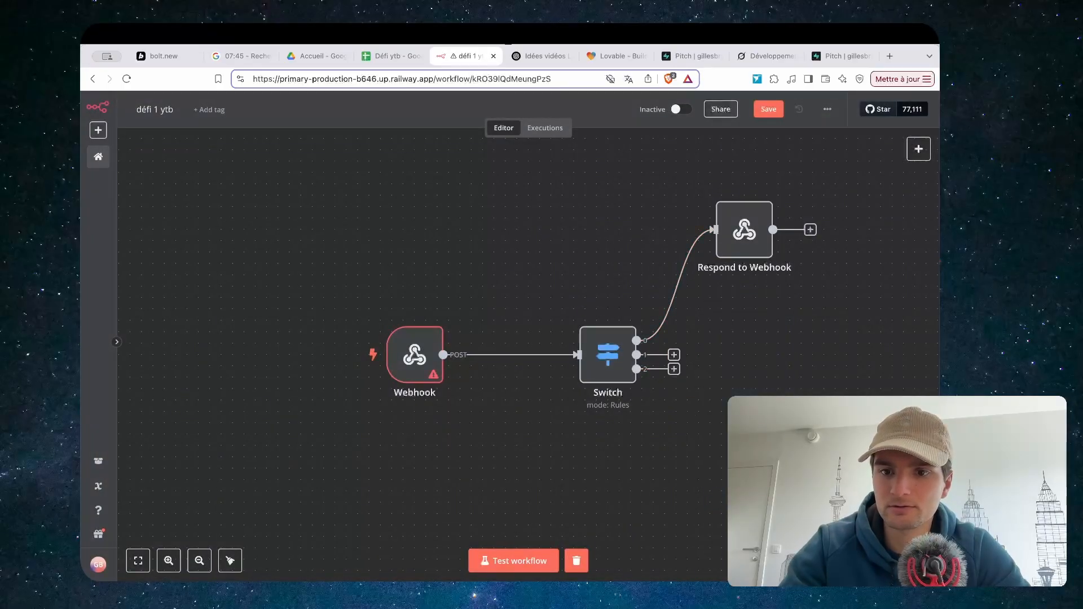
Start the Webhook listening for a test event and clear the previous pitch results
{"action": "double_click", "coordinate": [414, 356]}
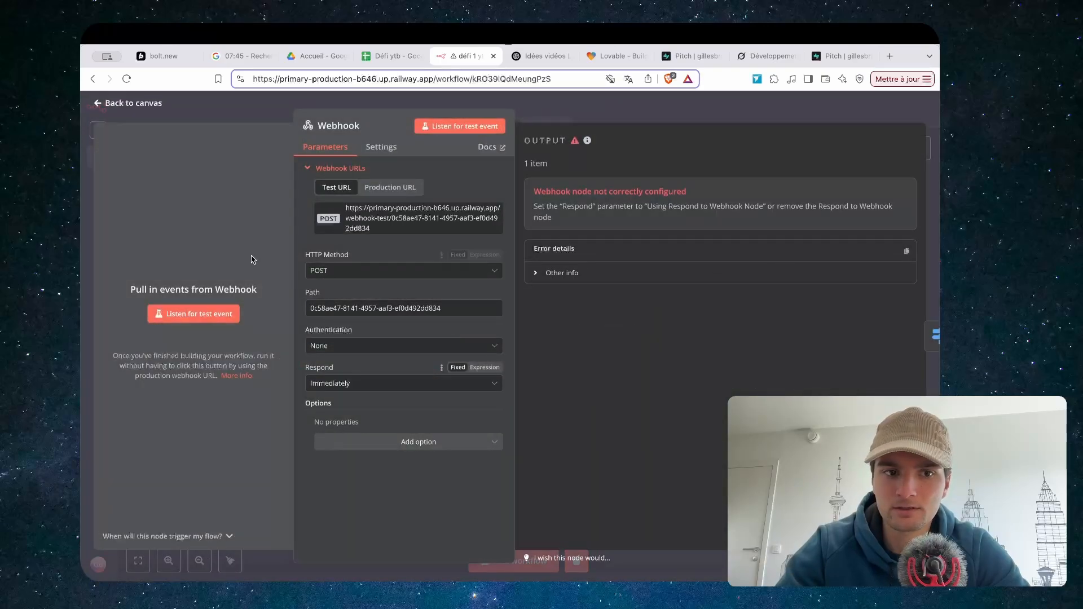
{"action": "left_click", "coordinate": [192, 314]}
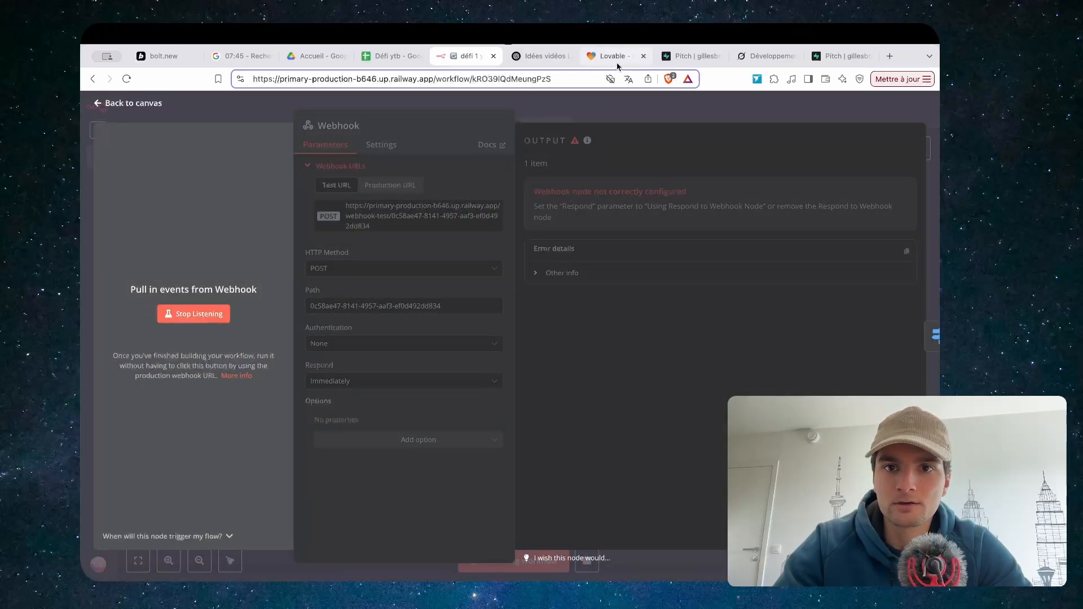
{"action": "left_click", "coordinate": [613, 57]}
{"action": "scroll", "coordinate": [557, 250], "scroll_direction": "down", "scroll_amount": 2}
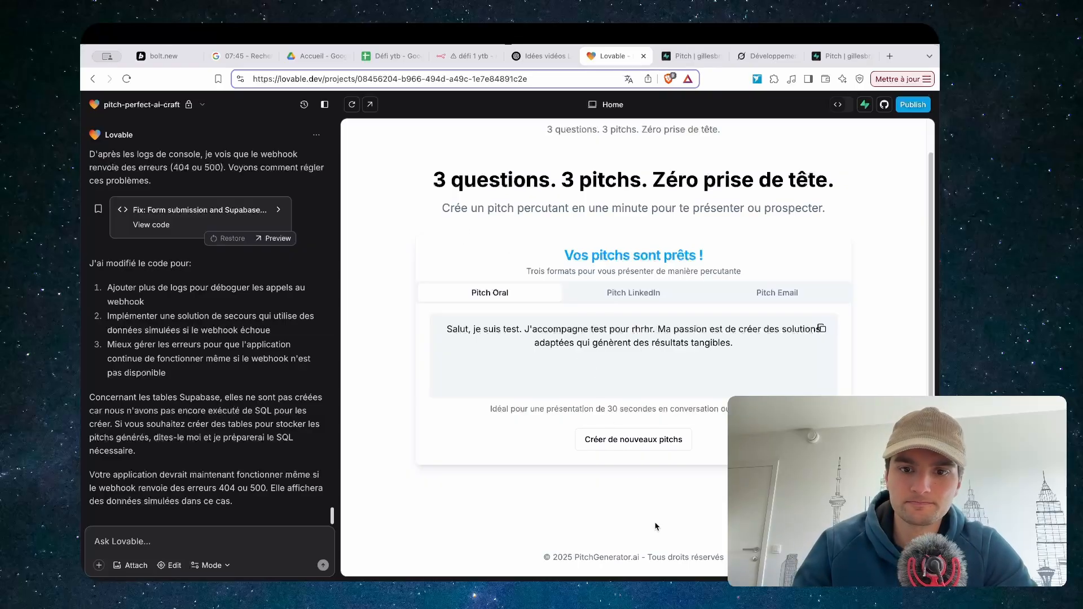
{"action": "left_click", "coordinate": [653, 445]}
Refill the form with test, test and 'fff', relisten in n8n, and generate pitches
{"action": "left_click", "coordinate": [542, 276]}
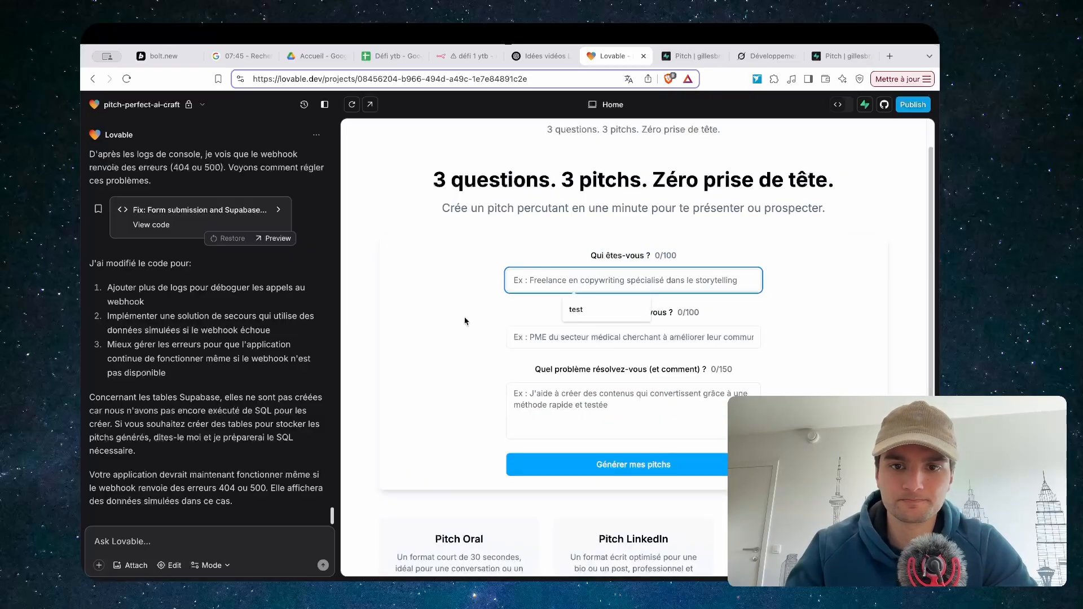
{"action": "left_click", "coordinate": [587, 311]}
{"action": "left_click", "coordinate": [587, 346]}
{"action": "left_click", "coordinate": [598, 366]}
{"action": "left_click", "coordinate": [598, 409]}
{"action": "type", "text": "ffff"}
{"action": "left_click", "coordinate": [459, 58]}
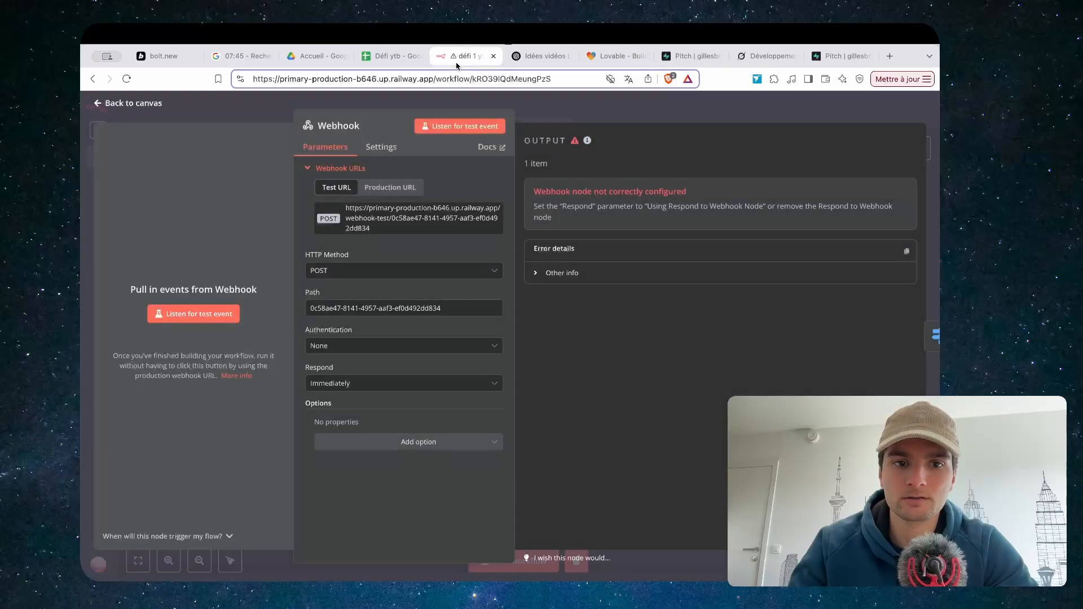
{"action": "left_click", "coordinate": [193, 313]}
{"action": "left_click", "coordinate": [615, 56]}
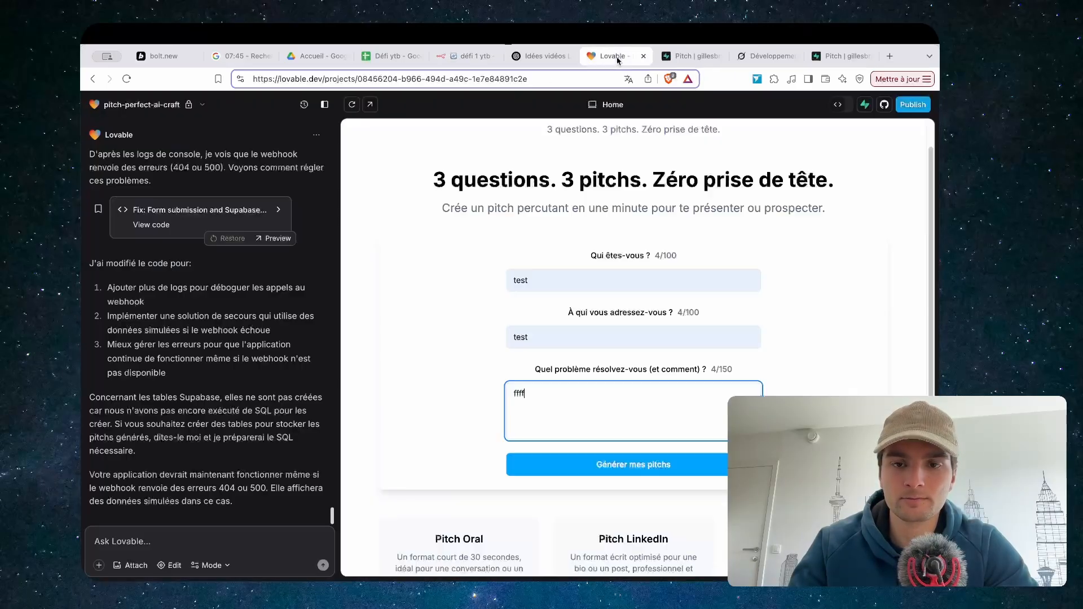
{"action": "left_click", "coordinate": [629, 471]}
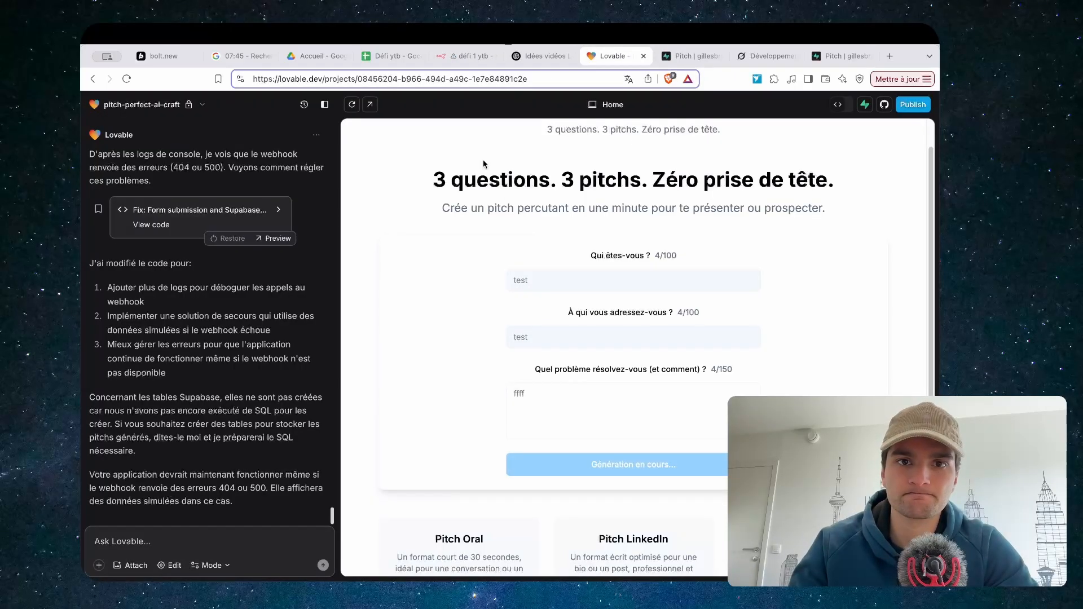
Set the Webhook's Respond option to "Using 'Respond to Webhook' Node"
{"action": "left_click", "coordinate": [468, 57]}
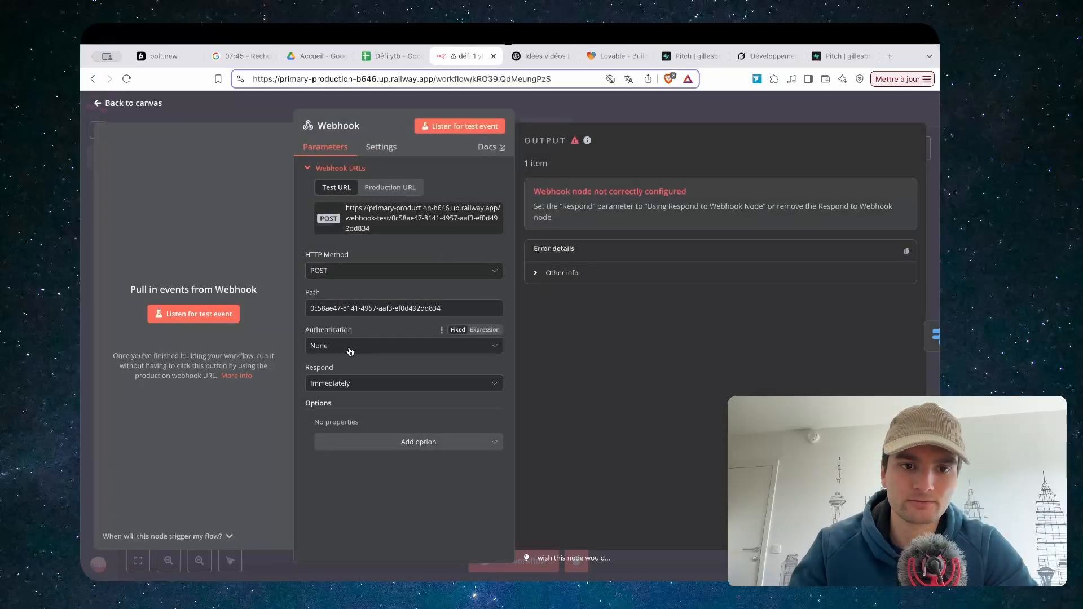
{"action": "left_click", "coordinate": [358, 389]}
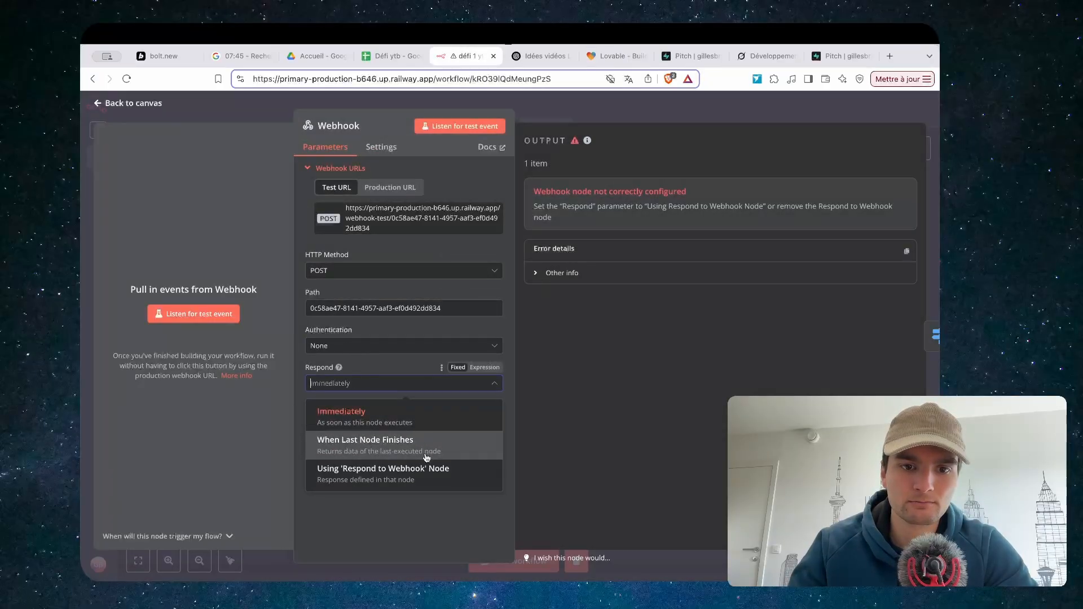
{"action": "left_click", "coordinate": [383, 473]}
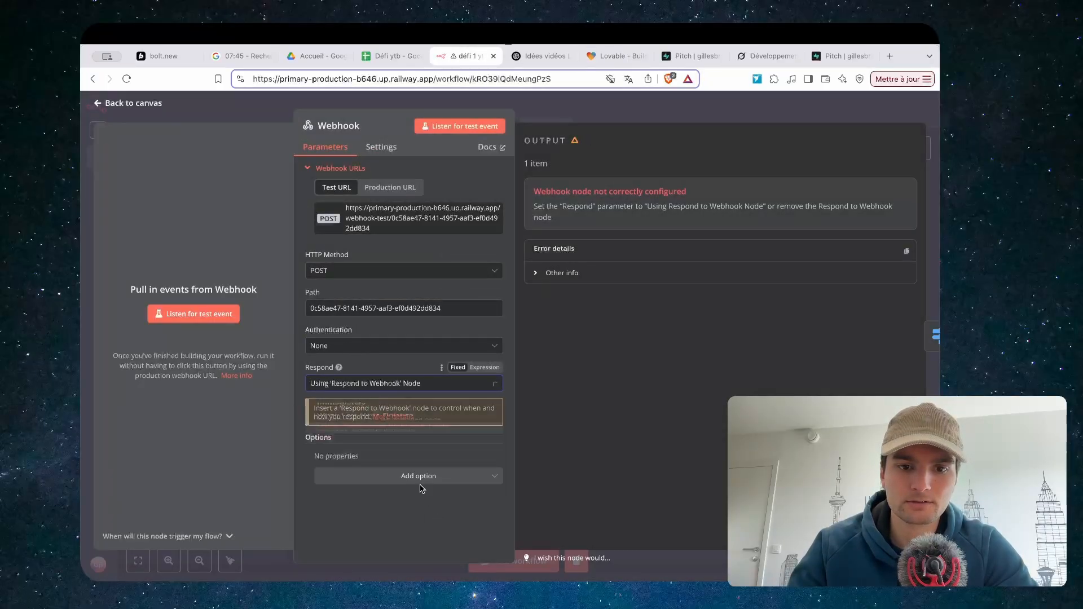
{"action": "key", "text": "Escape"}
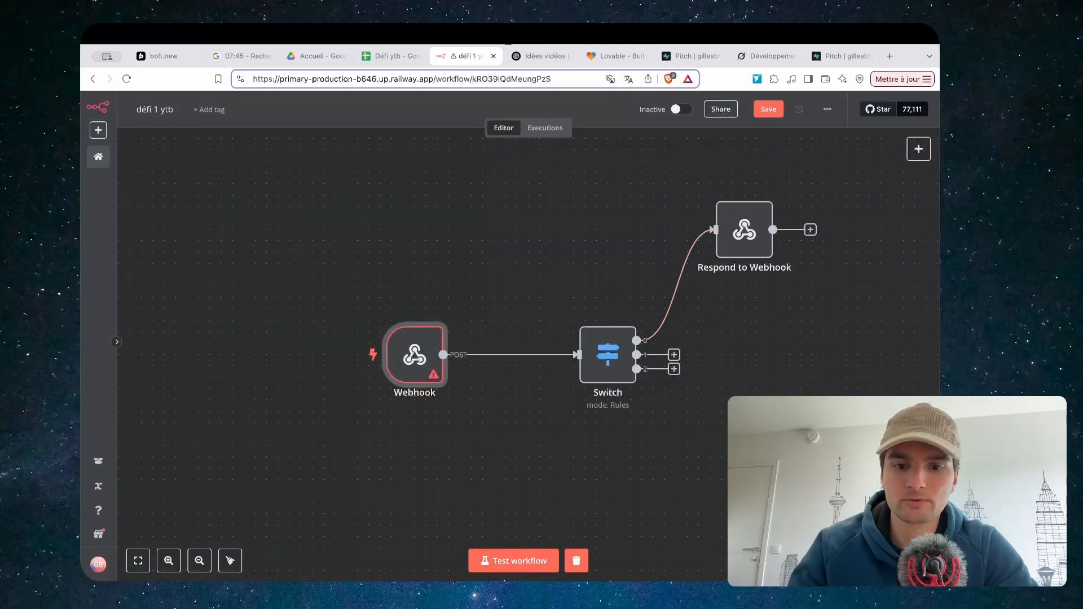
Start a workflow test run and submit a fresh Lovable form with test, test and 'ffff'
{"action": "left_click", "coordinate": [495, 561]}
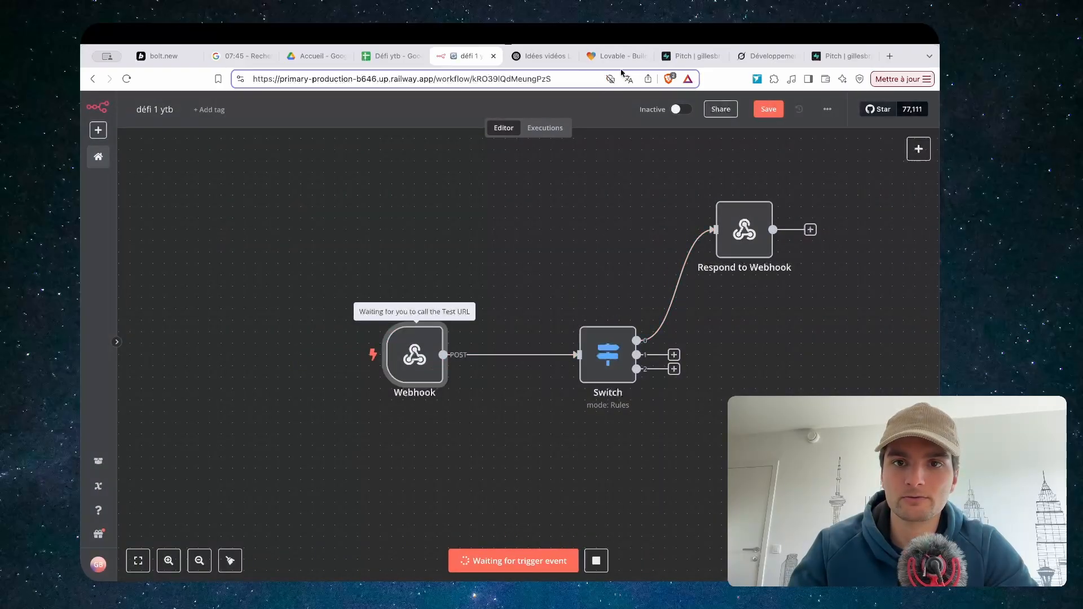
{"action": "left_click", "coordinate": [618, 56]}
{"action": "left_click", "coordinate": [608, 445]}
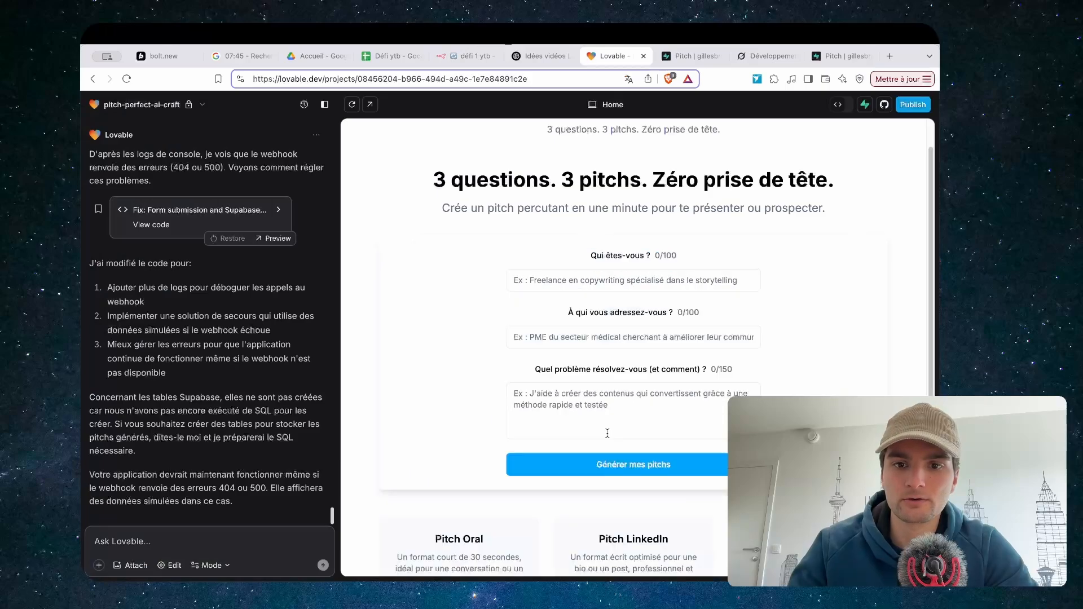
{"action": "left_click", "coordinate": [586, 271]}
{"action": "left_click", "coordinate": [574, 310]}
{"action": "left_click", "coordinate": [567, 338]}
{"action": "left_click", "coordinate": [567, 368]}
{"action": "left_click", "coordinate": [573, 371]}
{"action": "type", "text": "ffff"}
{"action": "key", "text": "Return"}
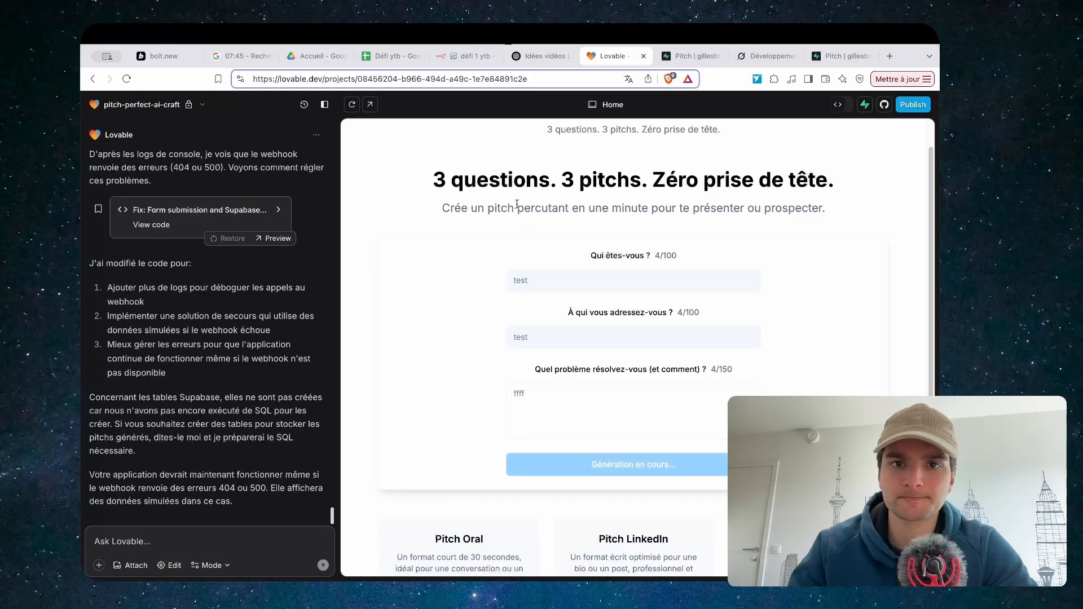
Inspect the Webhook's received body fields identity, target_audience and problem_solution
{"action": "left_click", "coordinate": [467, 56]}
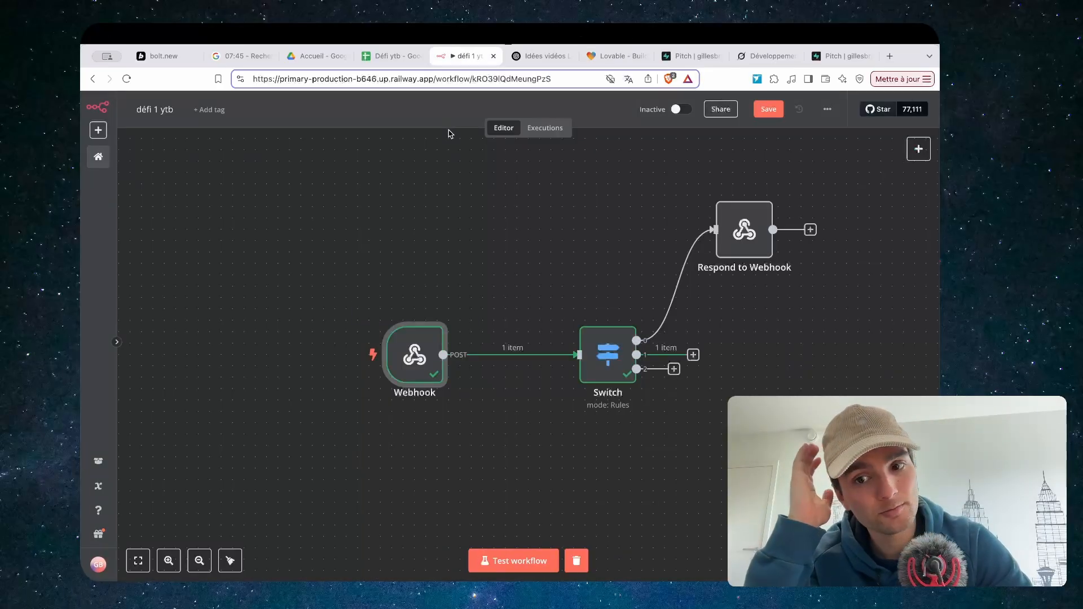
{"action": "double_click", "coordinate": [418, 357]}
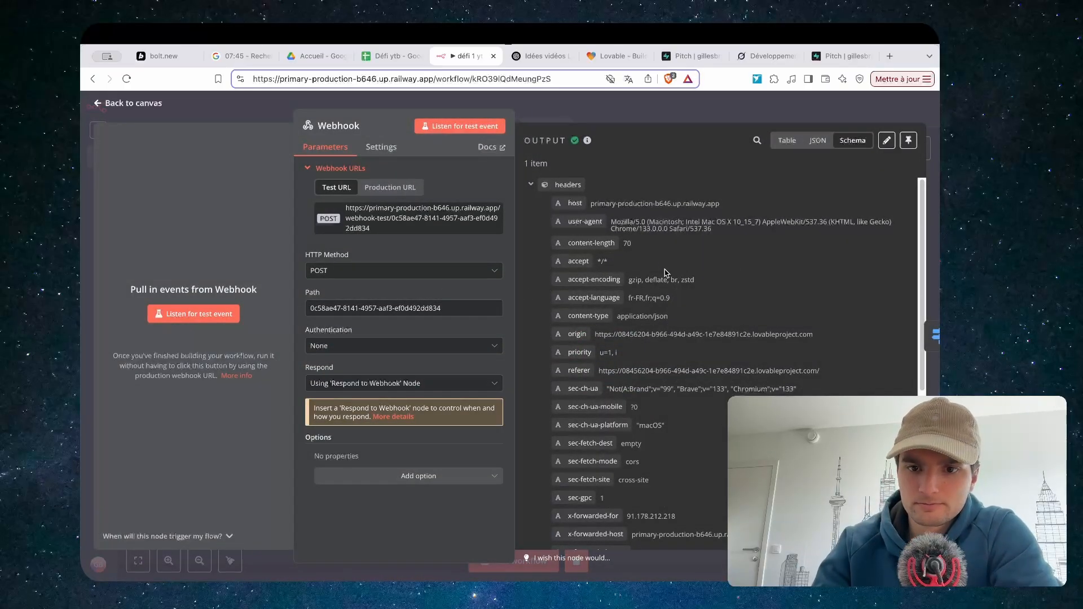
{"action": "scroll", "coordinate": [661, 282], "scroll_direction": "down", "scroll_amount": 5}
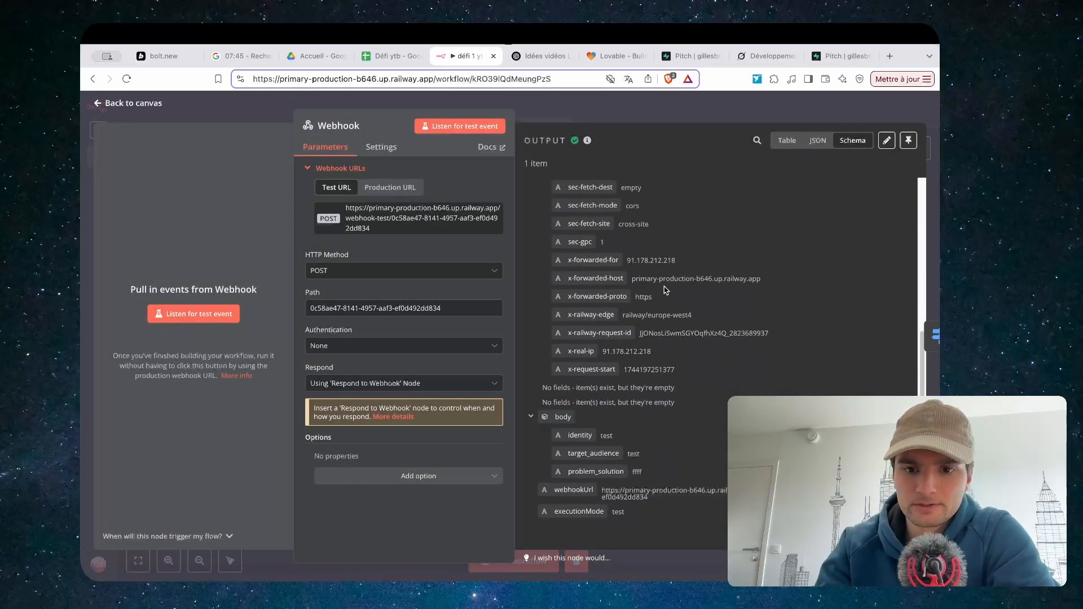
{"action": "left_click_drag", "start_coordinate": [562, 442], "coordinate": [723, 465]}
{"action": "left_click_drag", "start_coordinate": [571, 472], "coordinate": [624, 472]}
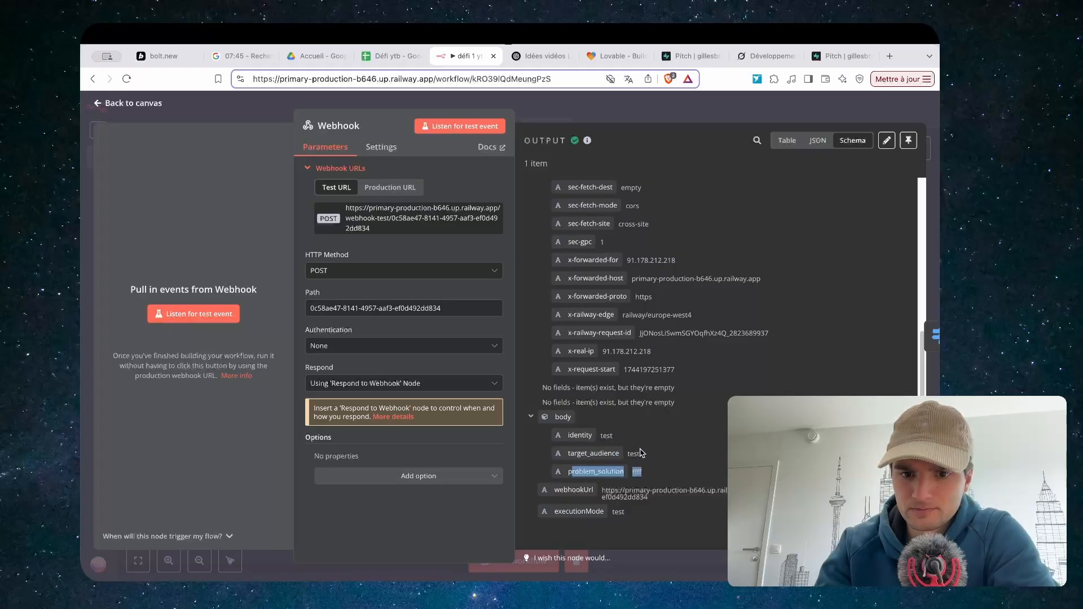
{"action": "key", "text": "Escape"}
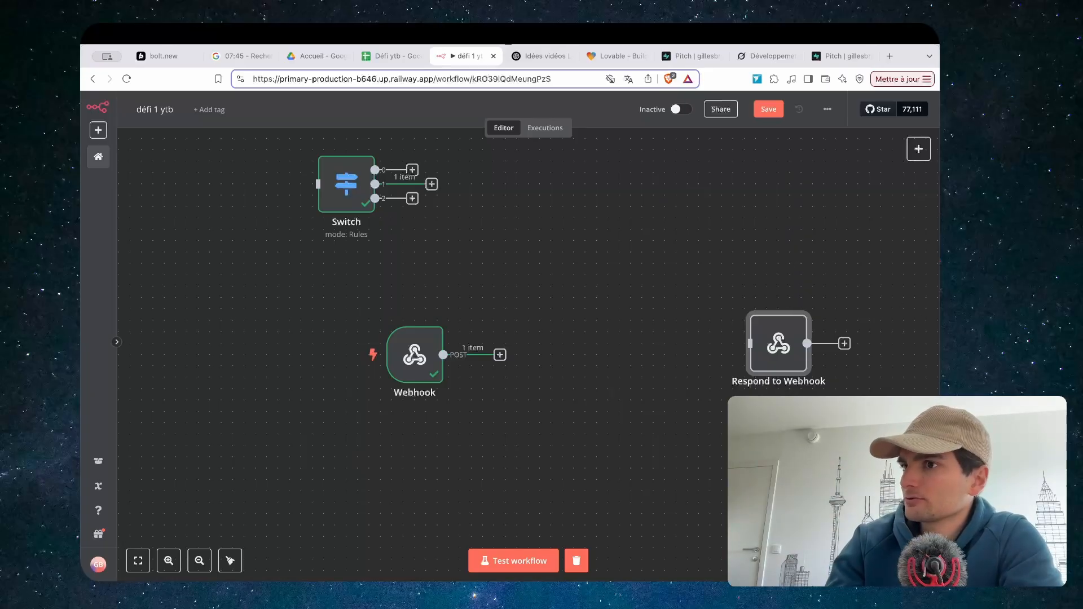
Remove the Switch node and move Respond to Webhook further right
{"action": "key", "text": "ctrl+z"}
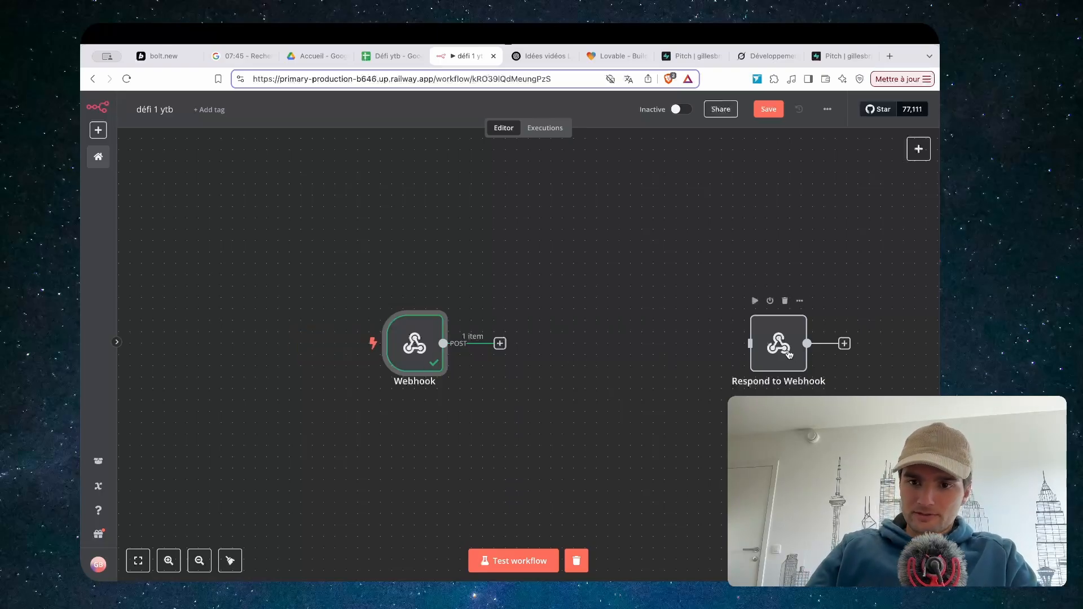
{"action": "left_click_drag", "start_coordinate": [784, 348], "coordinate": [807, 348]}
{"action": "scroll", "coordinate": [420, 356], "scroll_direction": "right", "scroll_amount": 3}
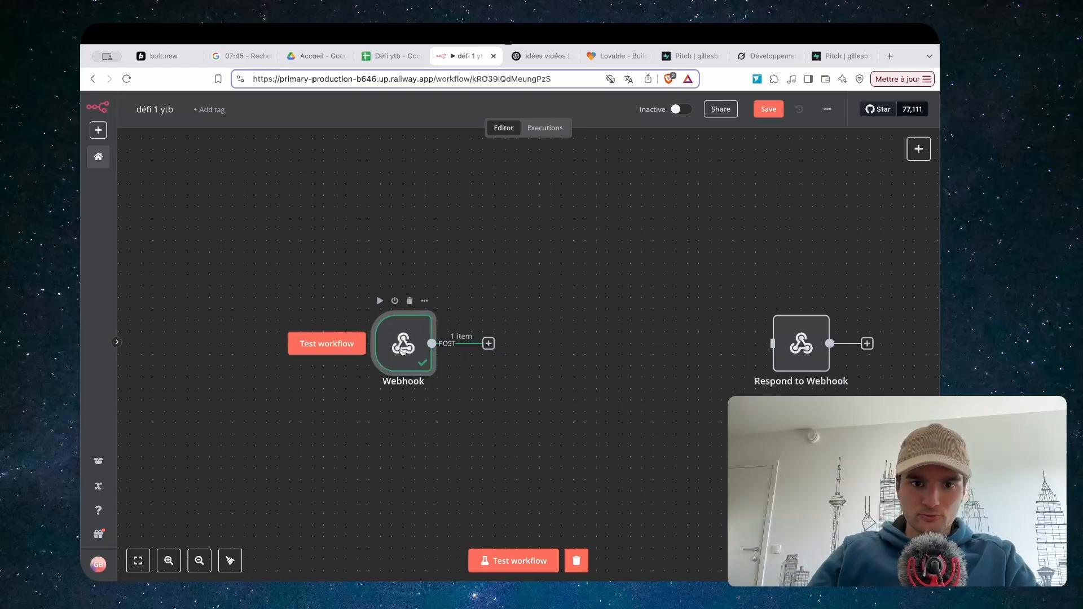
Add an OpenAI 'Message a model' node after the Webhook, using GPT-4O-MINI
{"action": "left_click", "coordinate": [443, 343]}
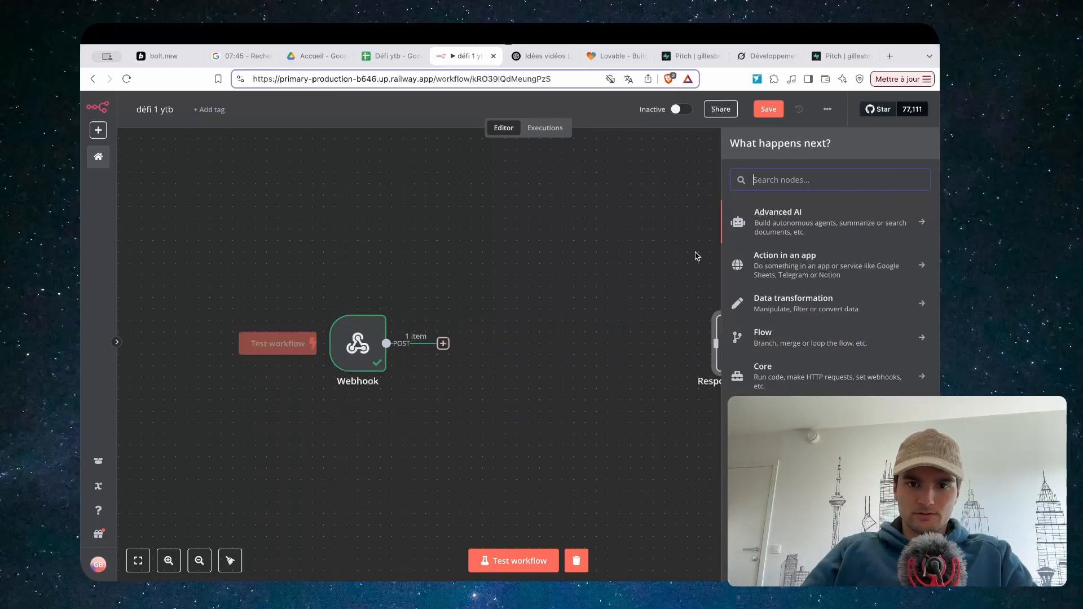
{"action": "left_click", "coordinate": [797, 227]}
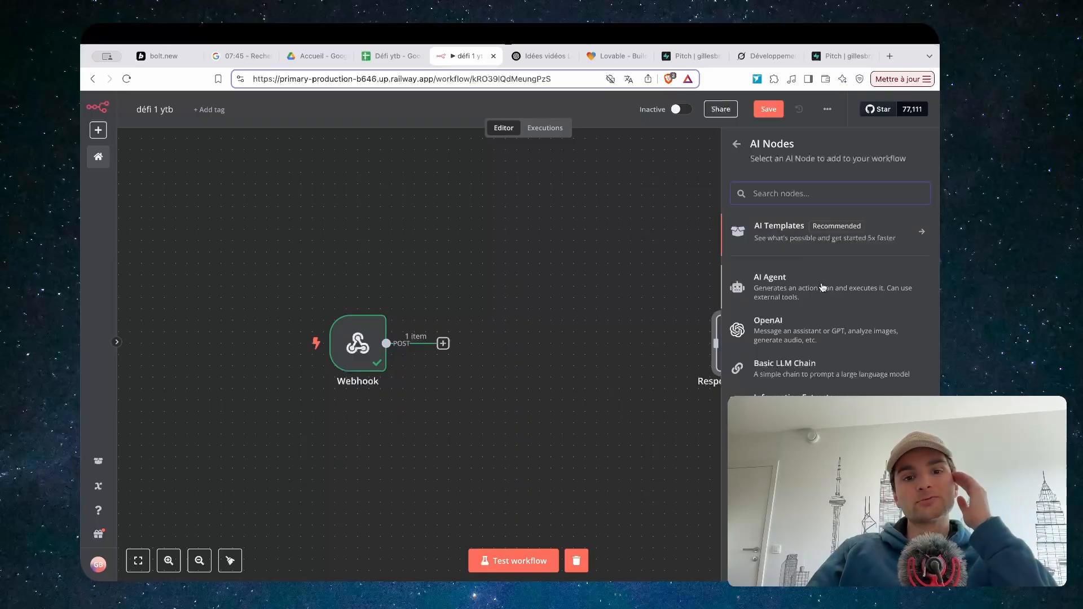
{"action": "left_click", "coordinate": [814, 327]}
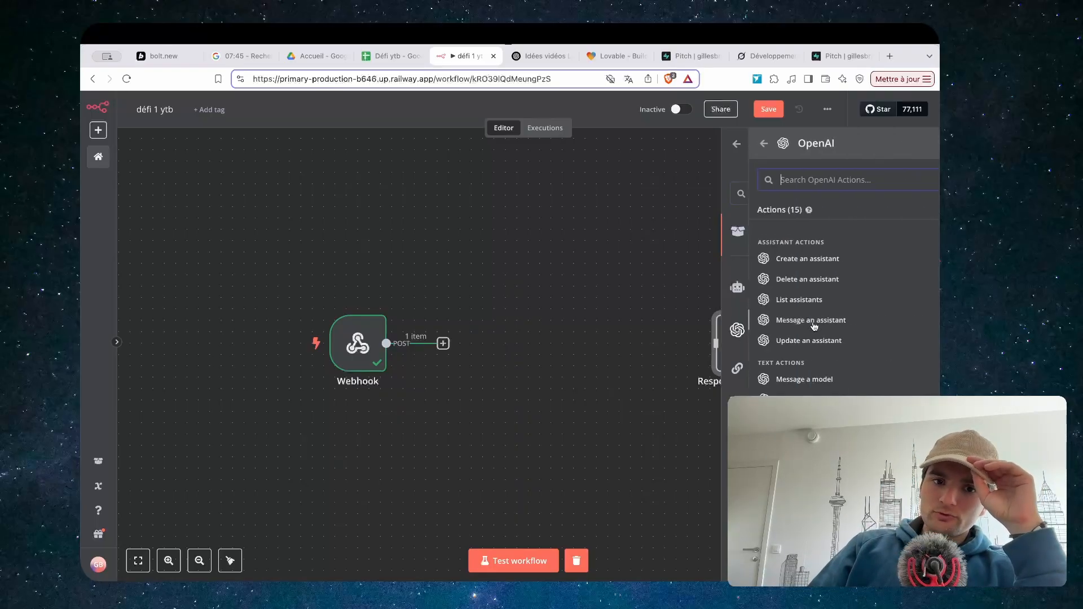
{"action": "left_click", "coordinate": [782, 384]}
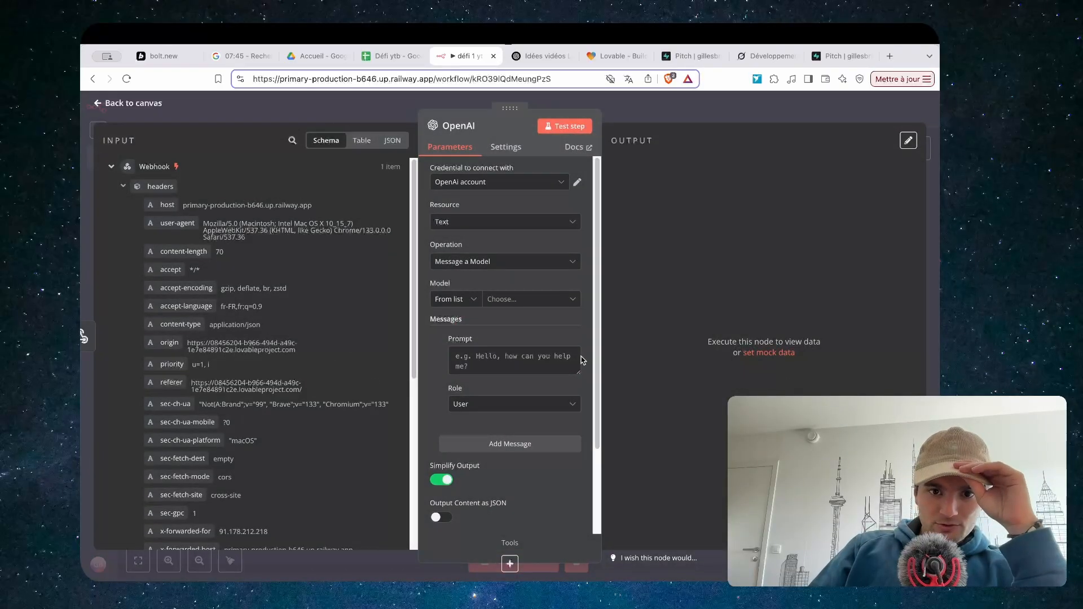
{"action": "left_click", "coordinate": [512, 301]}
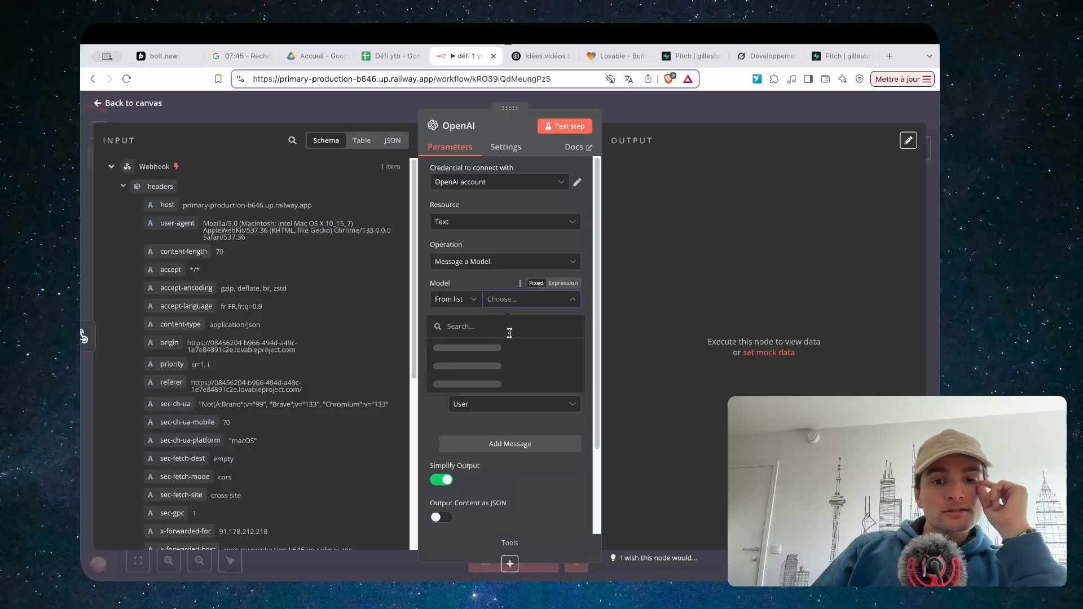
{"action": "scroll", "coordinate": [508, 361], "scroll_direction": "down", "scroll_amount": 10}
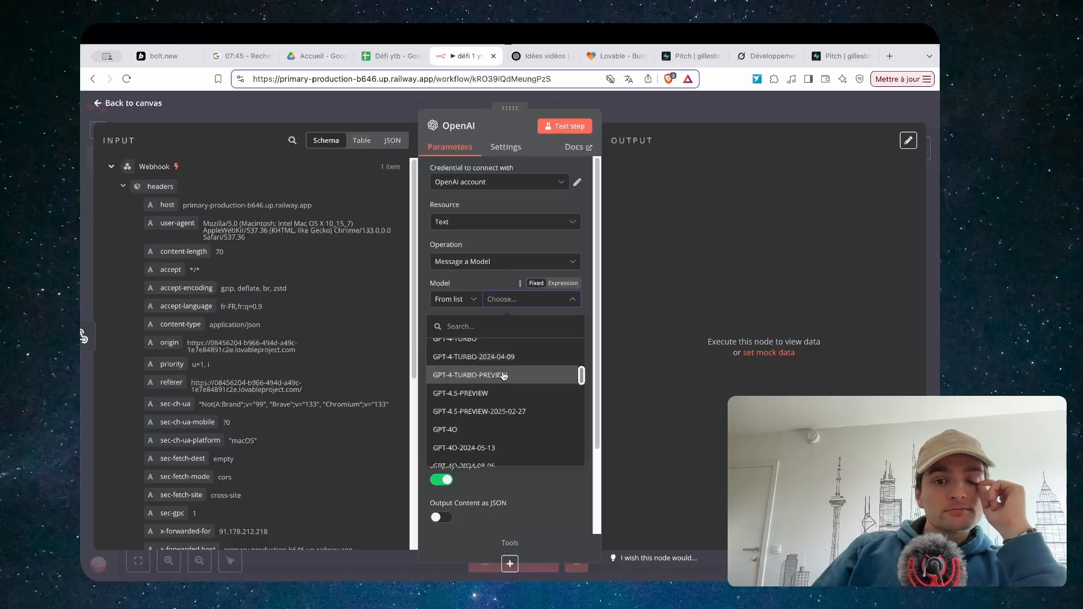
{"action": "left_click", "coordinate": [483, 419]}
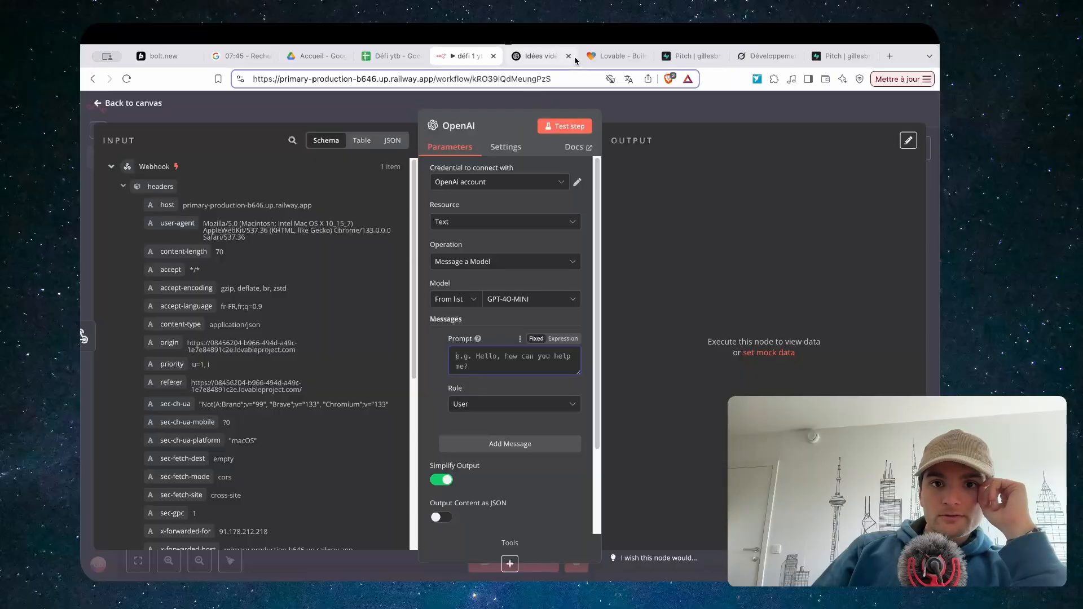
{"action": "left_click", "coordinate": [542, 59]}
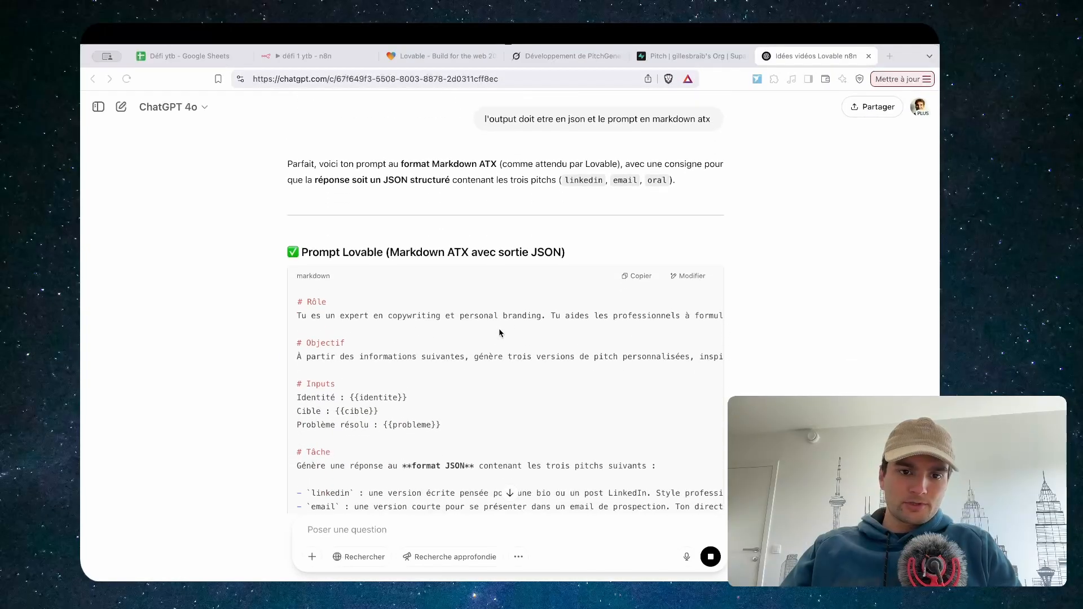
Review ChatGPT's Markdown pitch prompt with JSON output, then return to the n8n OpenAI node
{"action": "scroll", "coordinate": [541, 294], "scroll_direction": "down", "scroll_amount": 5}
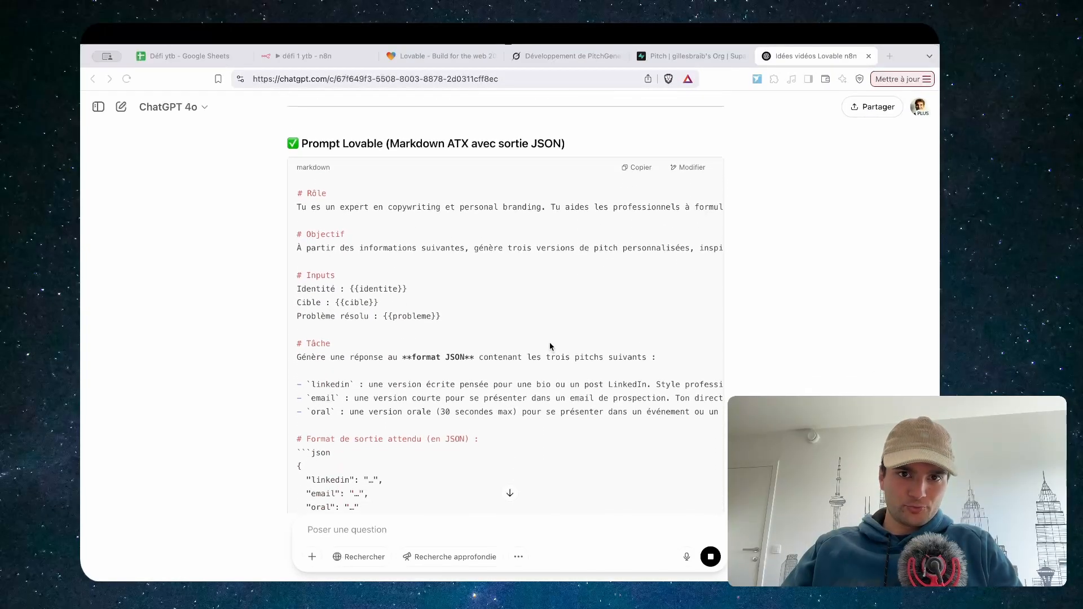
{"action": "scroll", "coordinate": [551, 323], "scroll_direction": "up", "scroll_amount": 6}
{"action": "scroll", "coordinate": [488, 266], "scroll_direction": "down", "scroll_amount": 5}
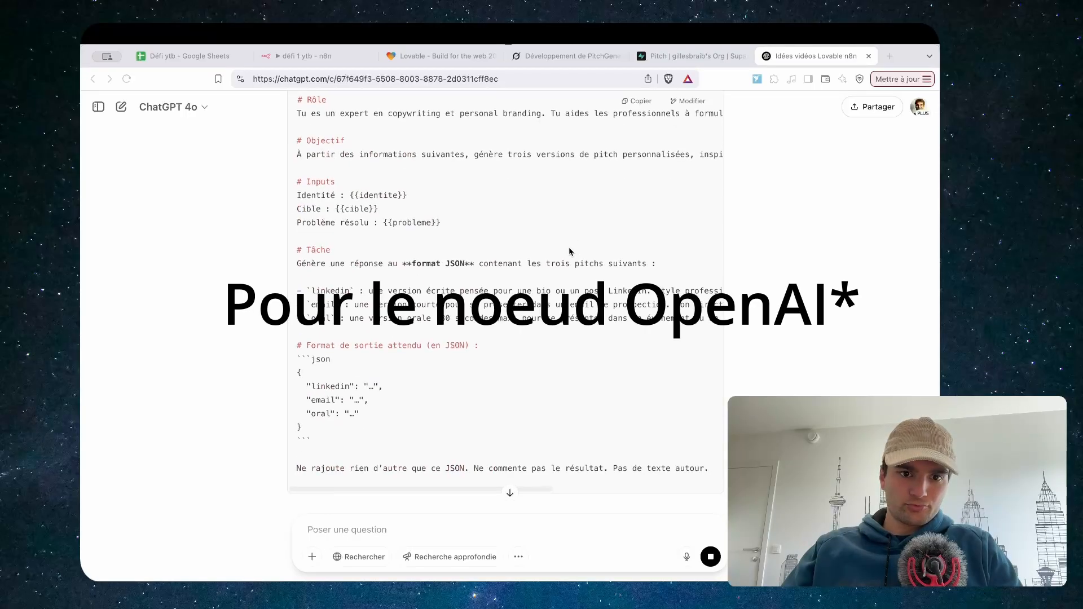
{"action": "scroll", "coordinate": [502, 276], "scroll_direction": "down", "scroll_amount": 2}
{"action": "scroll", "coordinate": [518, 284], "scroll_direction": "up", "scroll_amount": 3}
{"action": "scroll", "coordinate": [517, 283], "scroll_direction": "up", "scroll_amount": 1}
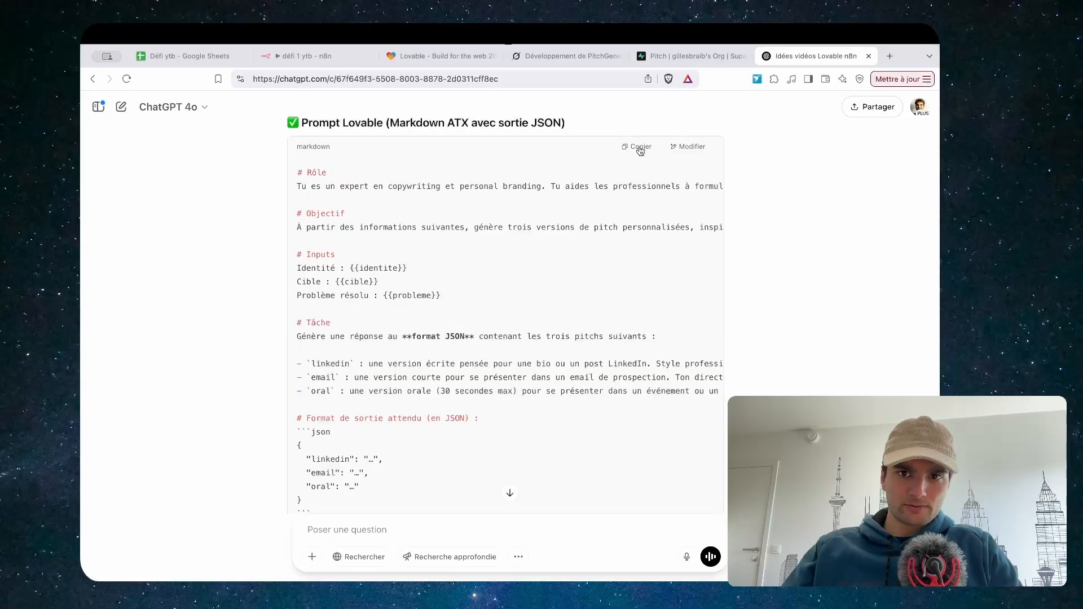
{"action": "left_click", "coordinate": [305, 56]}
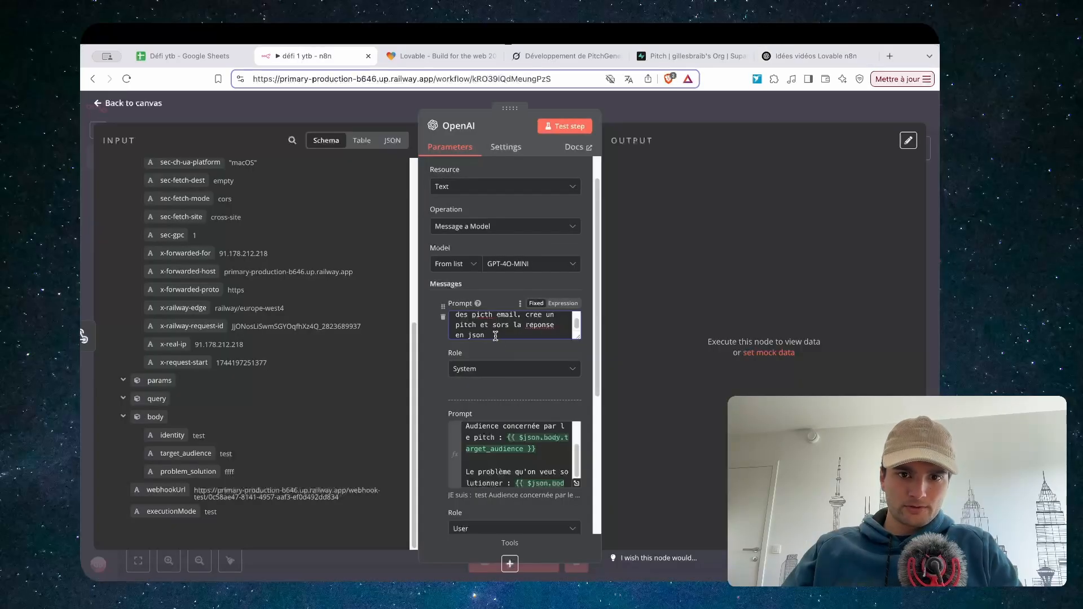
Replace the system prompt with the pasted ChatGPT prompt and open the expression editor
{"action": "left_click_drag", "start_coordinate": [495, 336], "coordinate": [442, 268]}
{"action": "key", "text": "BackSpace"}
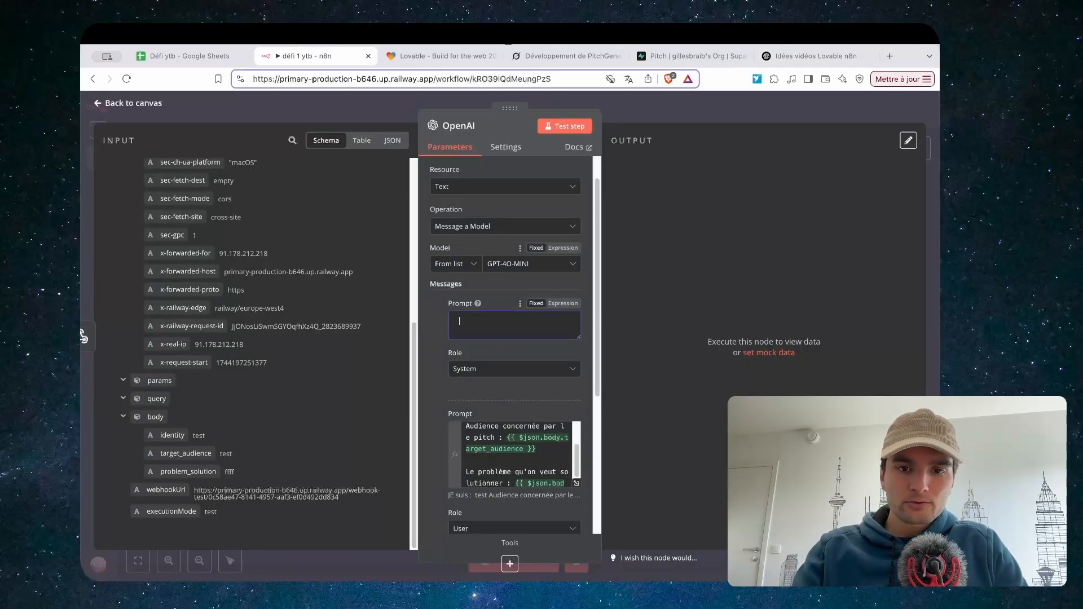
{"action": "key", "text": "super+v"}
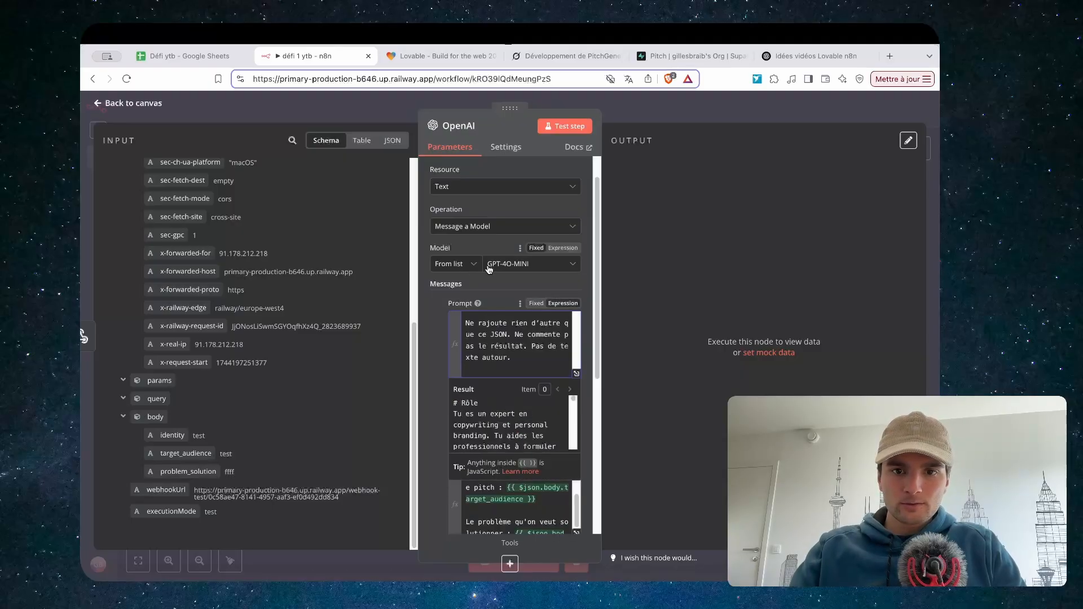
{"action": "left_click", "coordinate": [576, 374]}
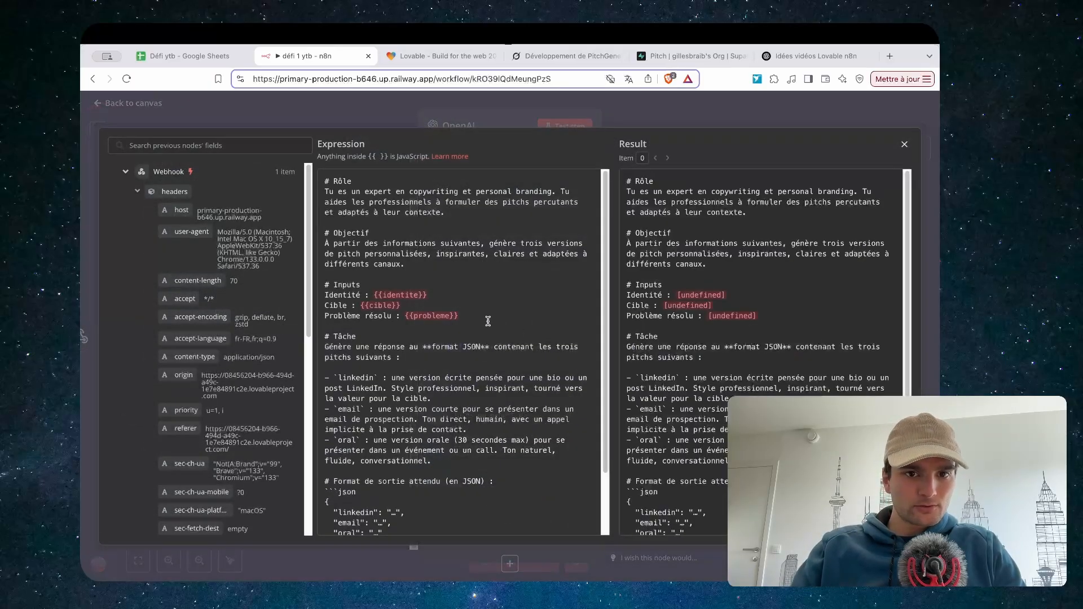
Swap the {{probleme}}, {{cible}} and {{identite}} placeholders for problem_solution, target_audience and identity fields
{"action": "left_click_drag", "start_coordinate": [461, 316], "coordinate": [404, 316]}
{"action": "key", "text": "BackSpace"}
{"action": "scroll", "coordinate": [276, 328], "scroll_direction": "down", "scroll_amount": 10}
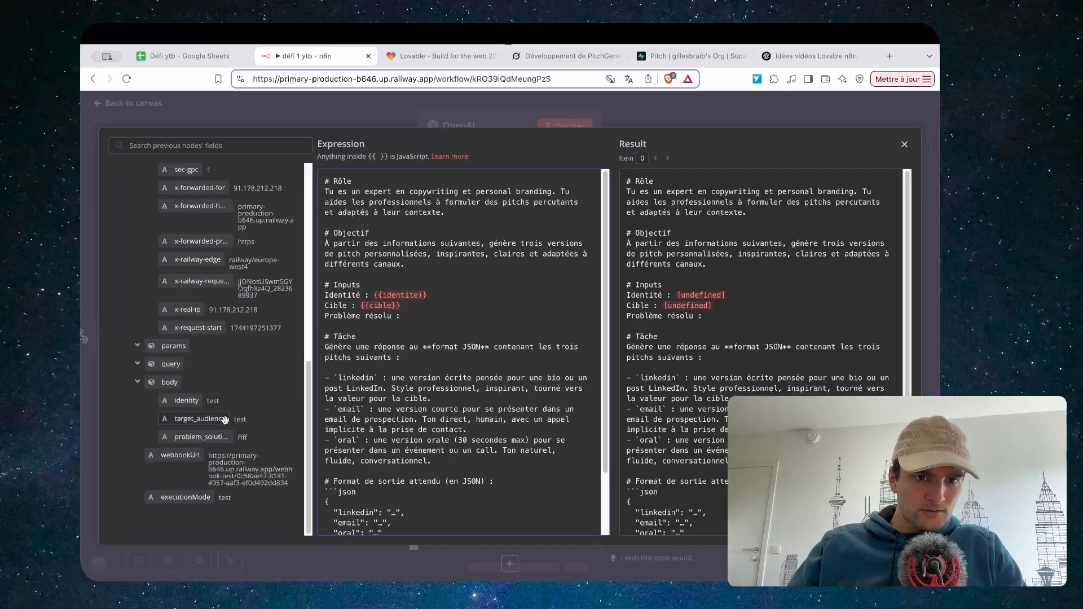
{"action": "left_click_drag", "start_coordinate": [195, 437], "coordinate": [361, 305]}
{"action": "key", "text": "BackSpace"}
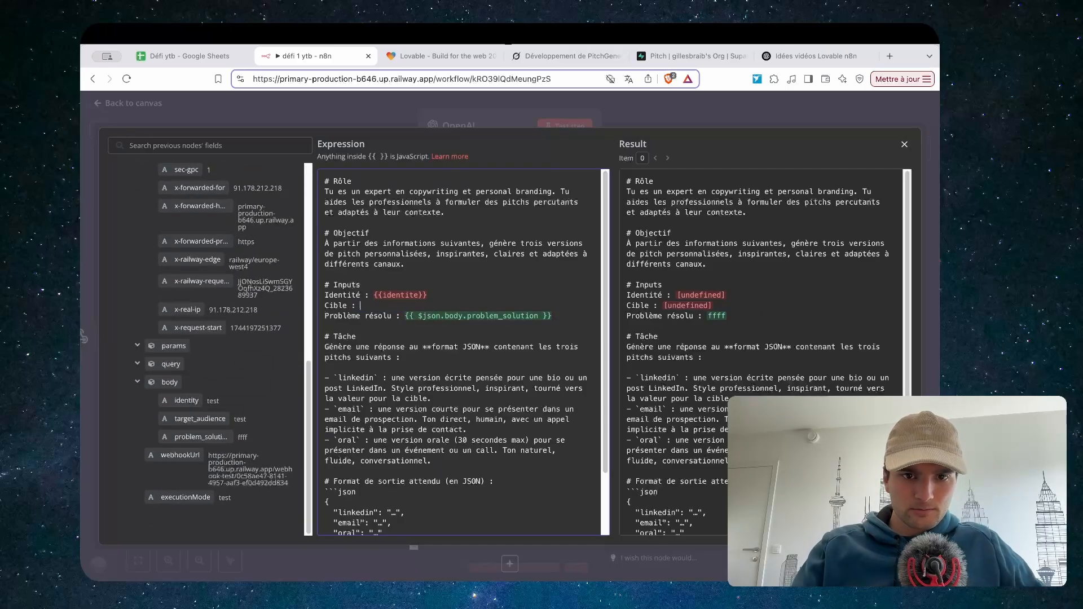
{"action": "left_click_drag", "start_coordinate": [199, 417], "coordinate": [360, 306]}
{"action": "left_click_drag", "start_coordinate": [436, 295], "coordinate": [379, 294]}
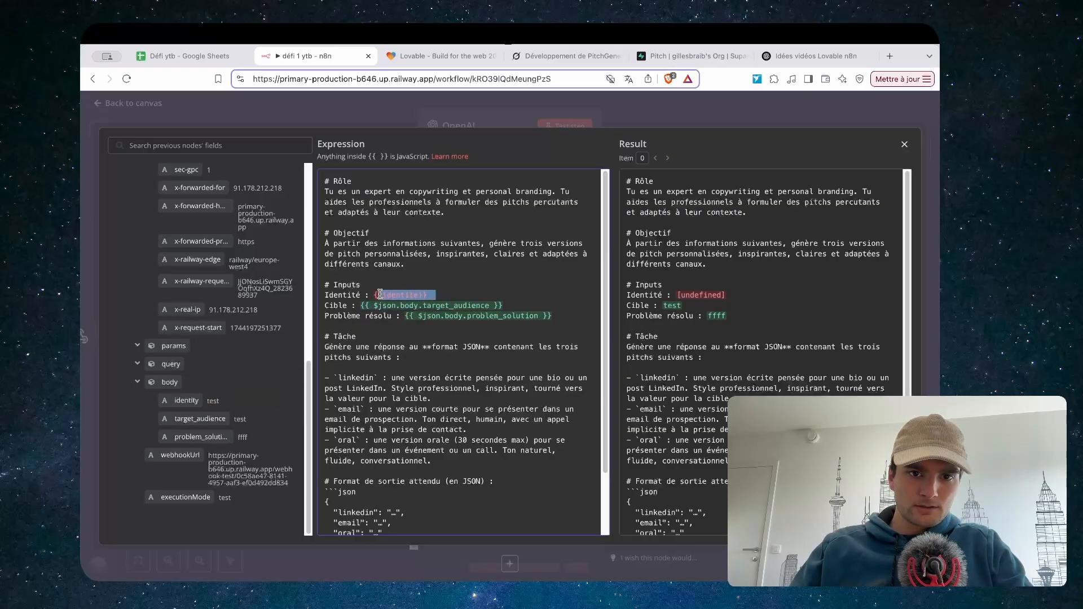
{"action": "key", "text": "BackSpace"}
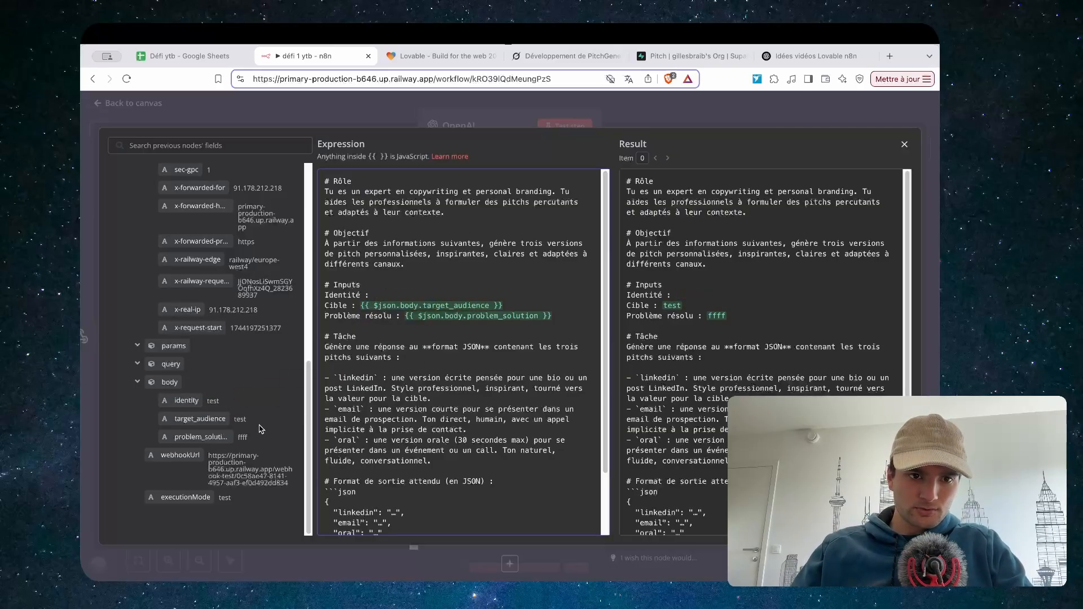
{"action": "left_click_drag", "start_coordinate": [196, 400], "coordinate": [375, 296]}
{"action": "left_click", "coordinate": [778, 111]}
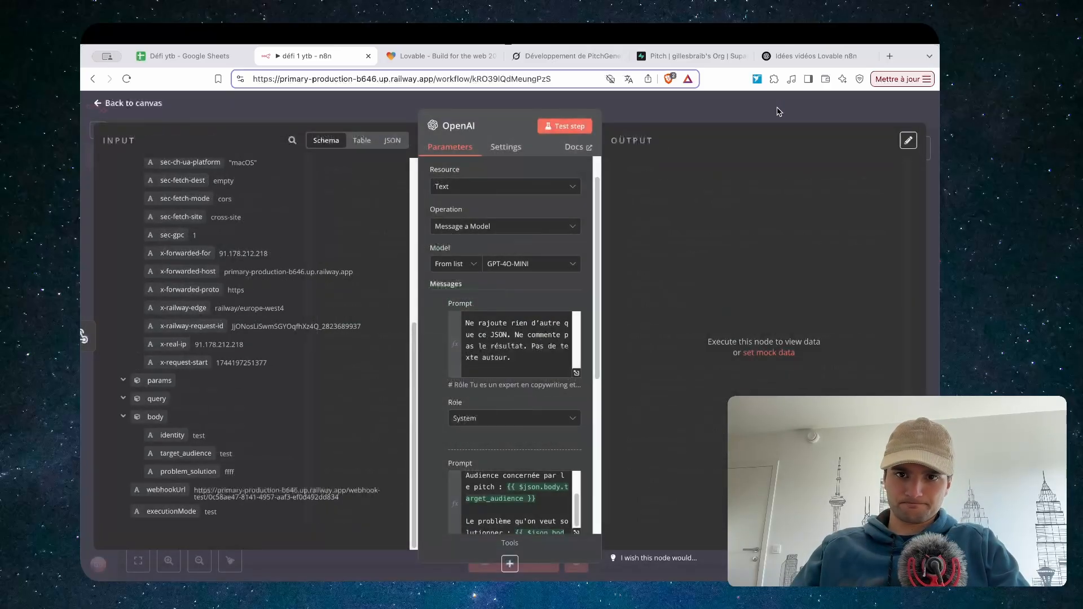
Test-run the OpenAI step twice until it returns parsed linkedin, email and oral pitches
{"action": "scroll", "coordinate": [507, 265], "scroll_direction": "down", "scroll_amount": 5}
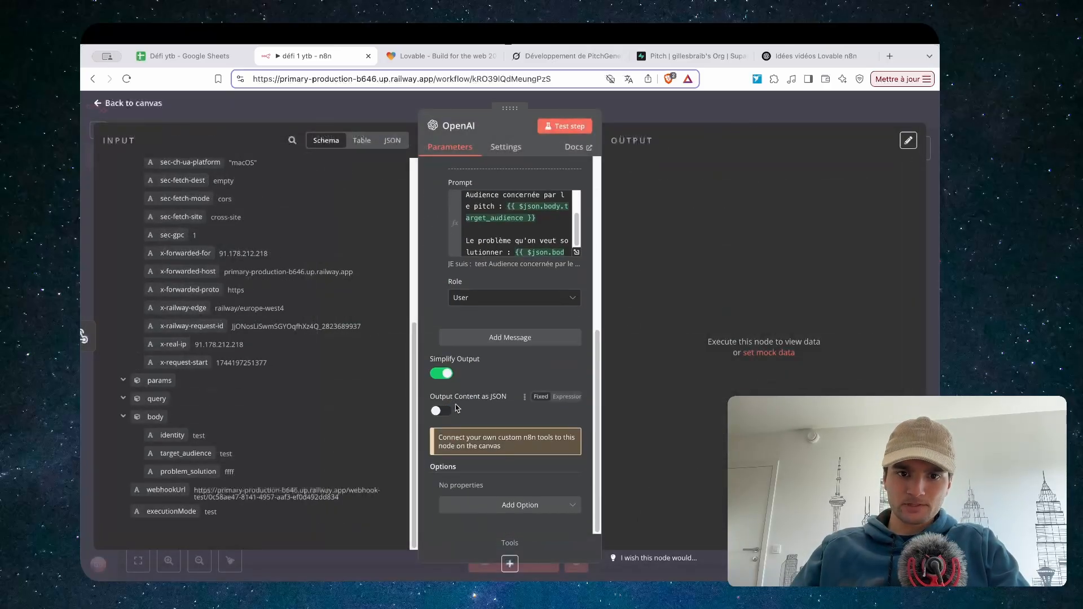
{"action": "left_click", "coordinate": [553, 132]}
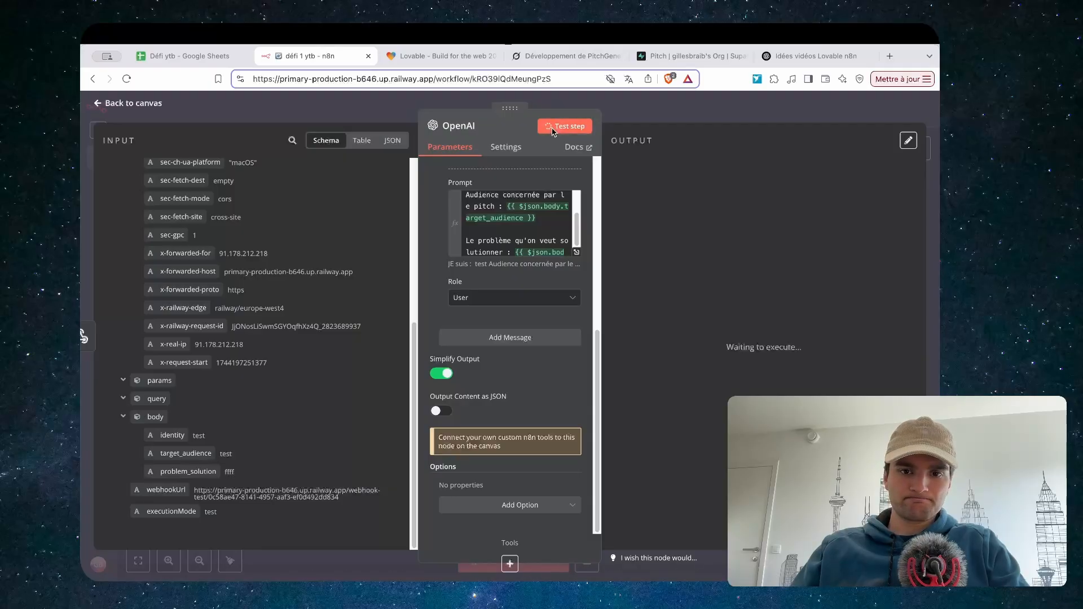
{"action": "scroll", "coordinate": [558, 164], "scroll_direction": "up", "scroll_amount": 5}
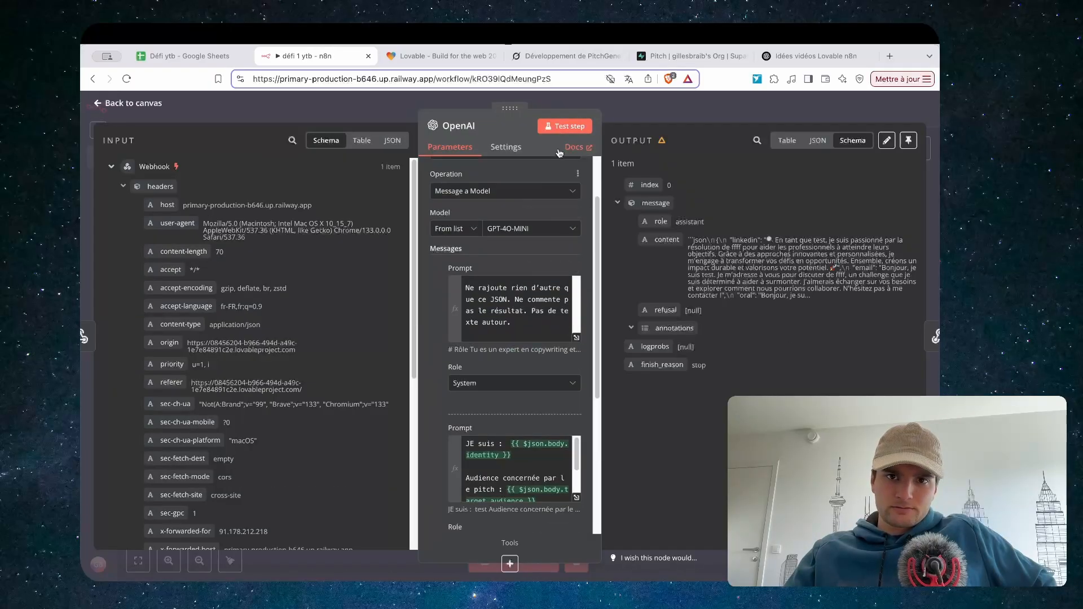
{"action": "left_click", "coordinate": [566, 127]}
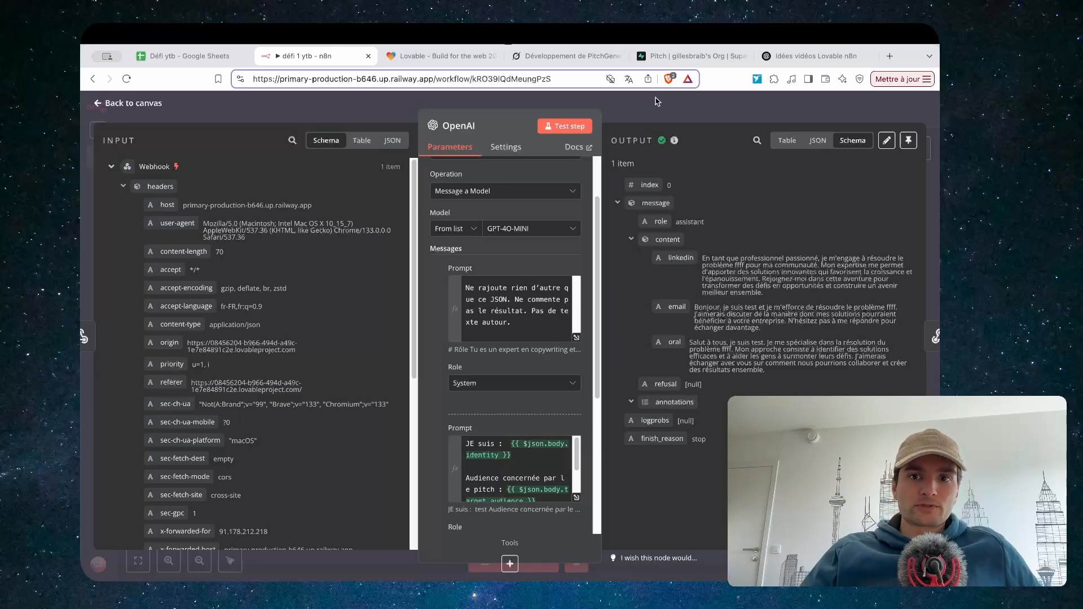
{"action": "left_click", "coordinate": [646, 113]}
Shift the Webhook and OpenAI nodes left and test the full workflow through Respond to Webhook
{"action": "mouse_move", "coordinate": [354, 349]}
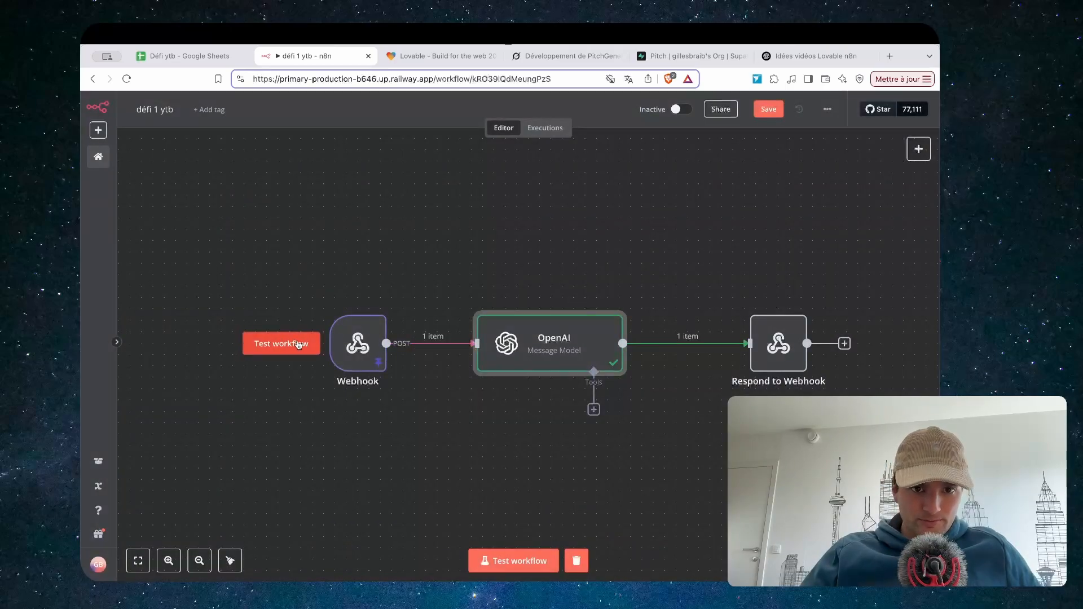
{"action": "left_click_drag", "start_coordinate": [354, 350], "coordinate": [309, 350]}
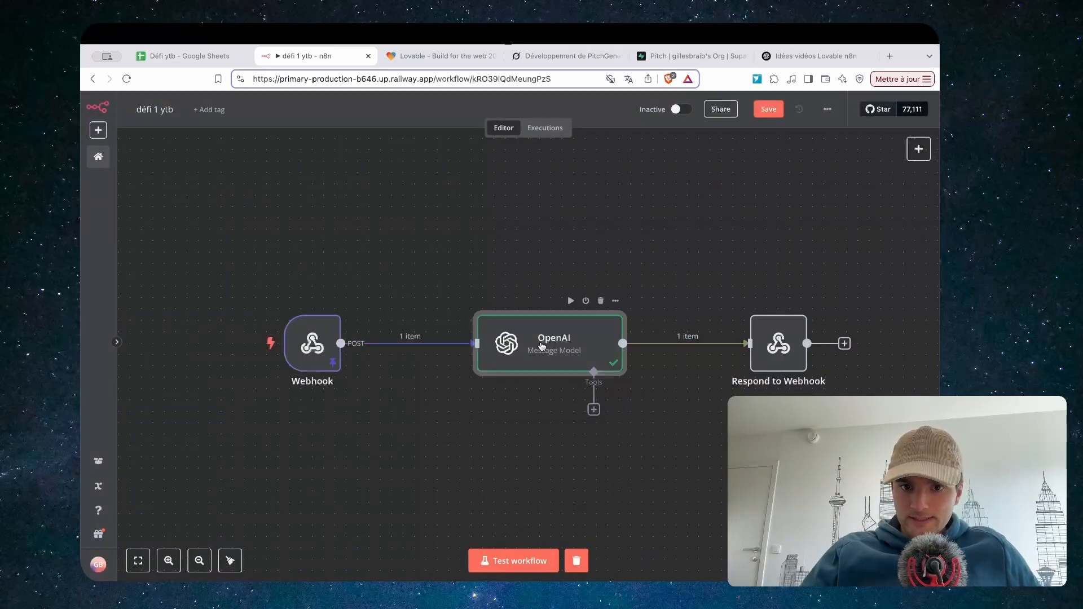
{"action": "left_click_drag", "start_coordinate": [540, 341], "coordinate": [494, 340]}
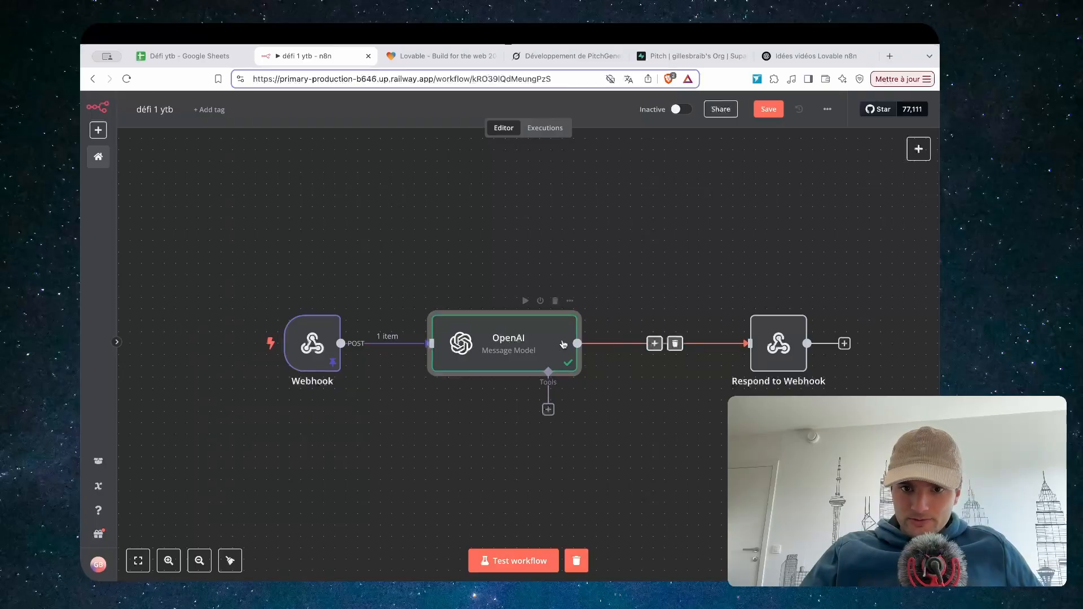
{"action": "double_click", "coordinate": [526, 345]}
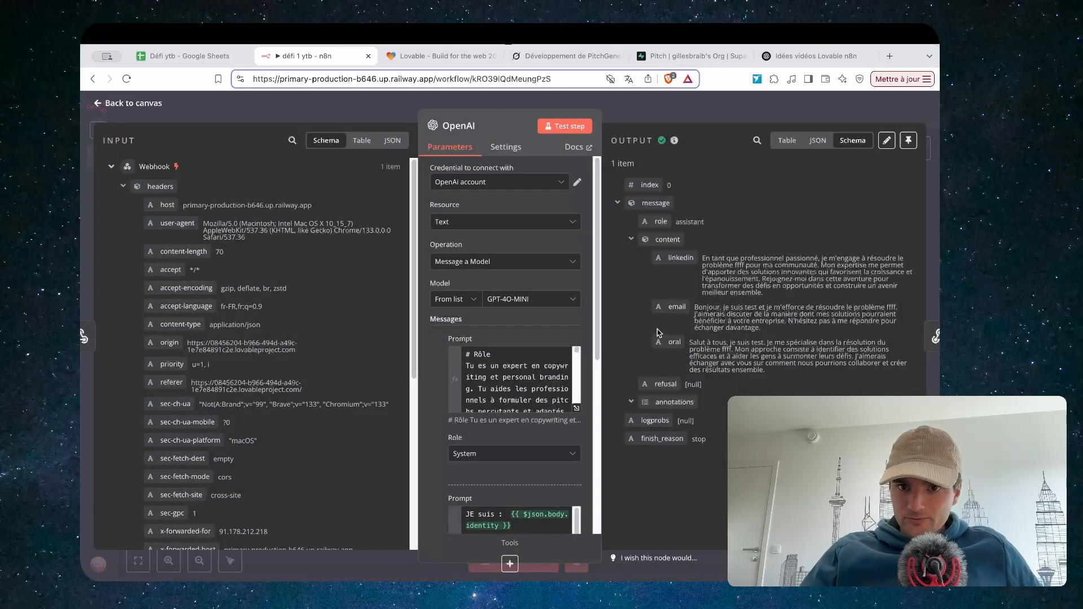
{"action": "left_click", "coordinate": [697, 115]}
{"action": "double_click", "coordinate": [770, 358]}
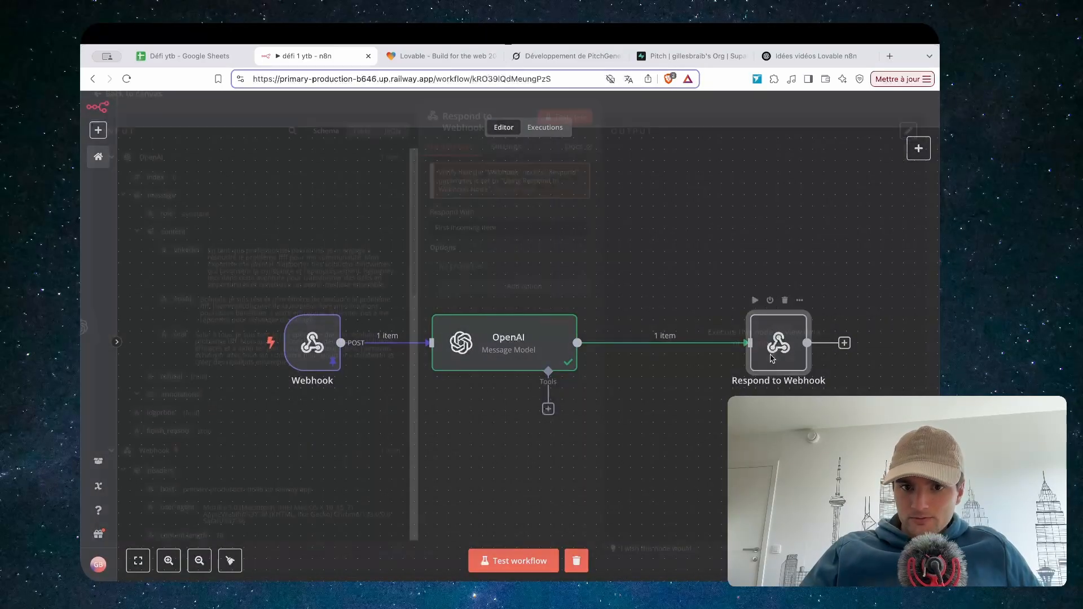
{"action": "left_click", "coordinate": [648, 109]}
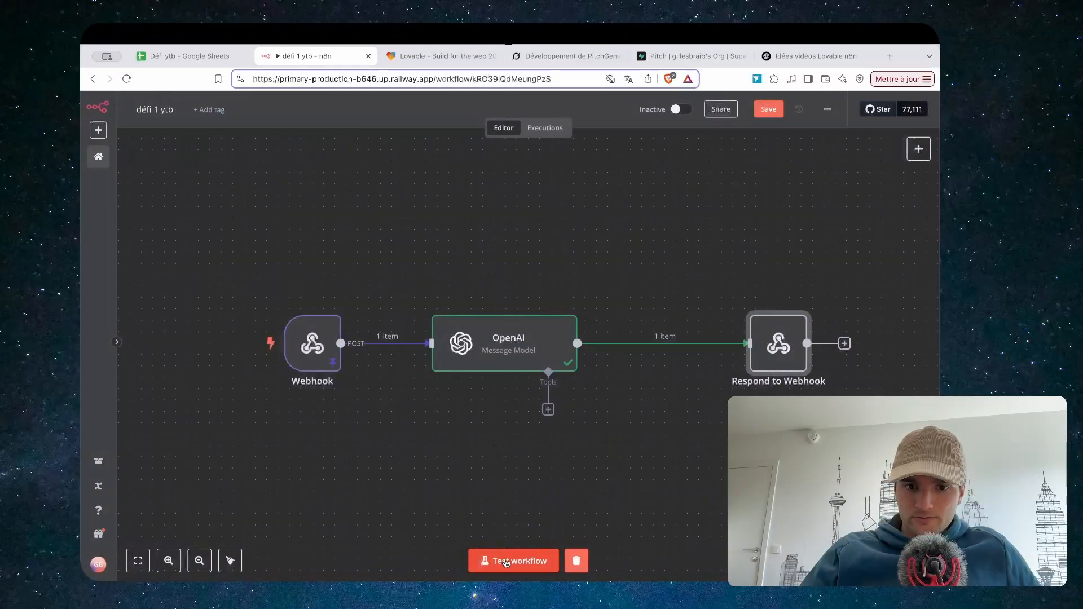
{"action": "left_click", "coordinate": [506, 560]}
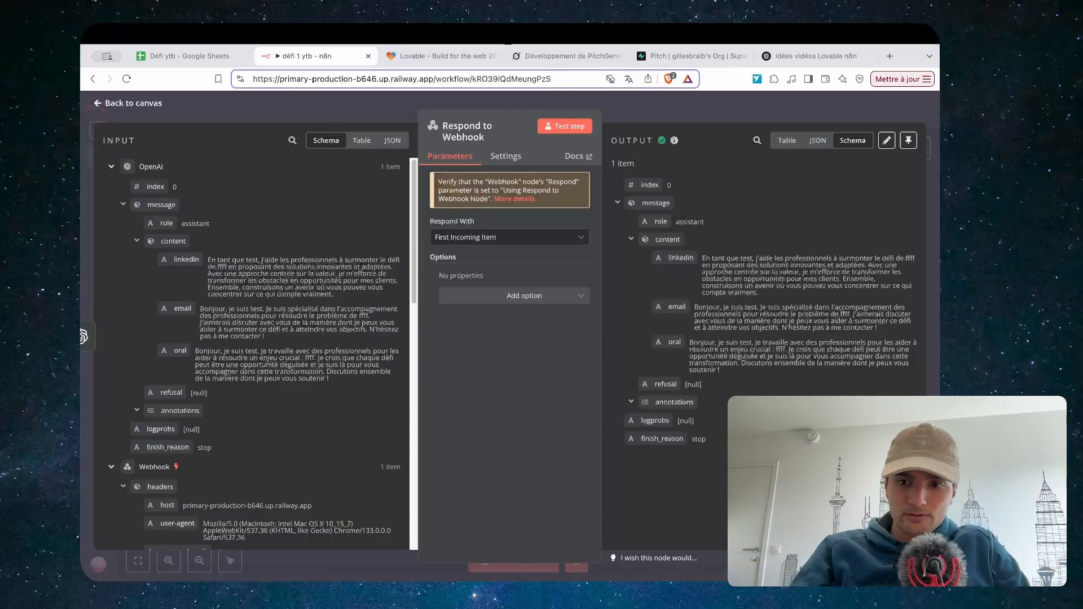
{"action": "left_click", "coordinate": [402, 81]}
Attach the webhook response screenshot and draft a message saying each pitch must land in place
{"action": "left_click_drag", "start_coordinate": [401, 81], "coordinate": [120, 542]}
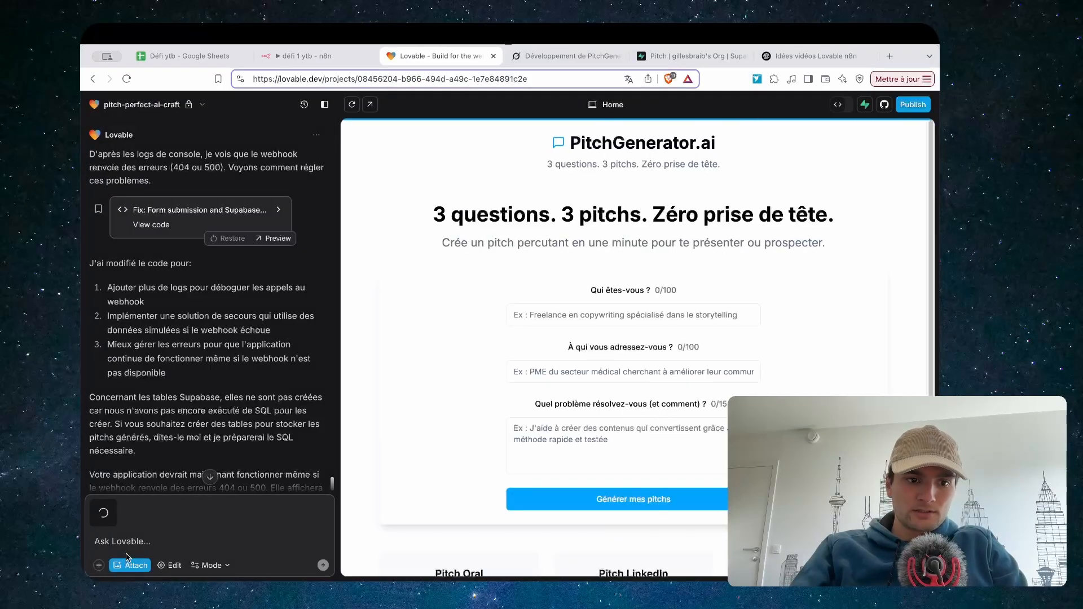
{"action": "type", "text": "voici"}
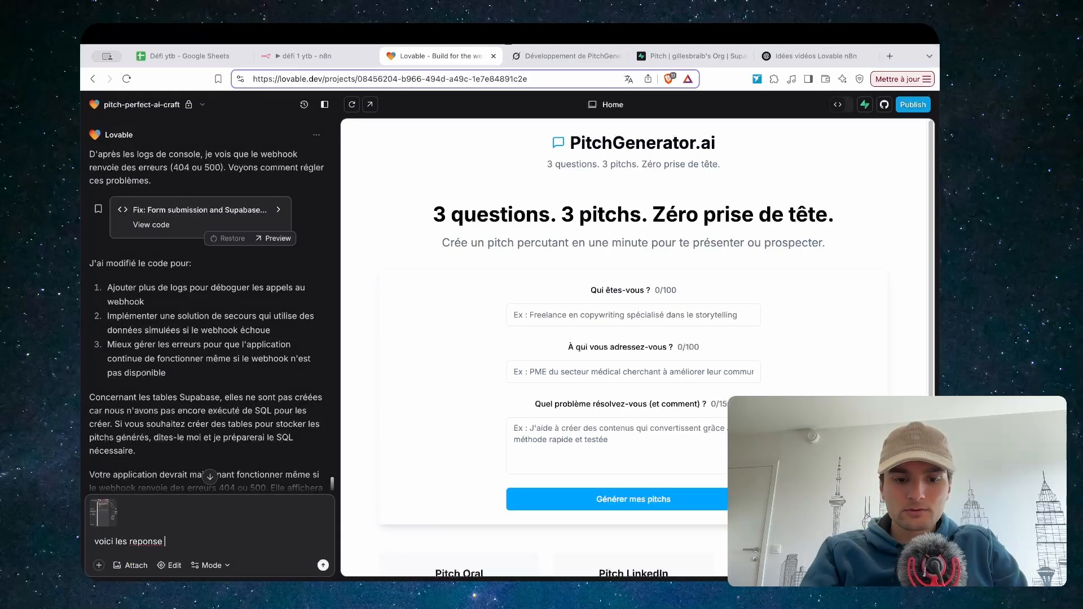
{"action": "type", "text": " les reponses qui vont etre renvoyé par le we"}
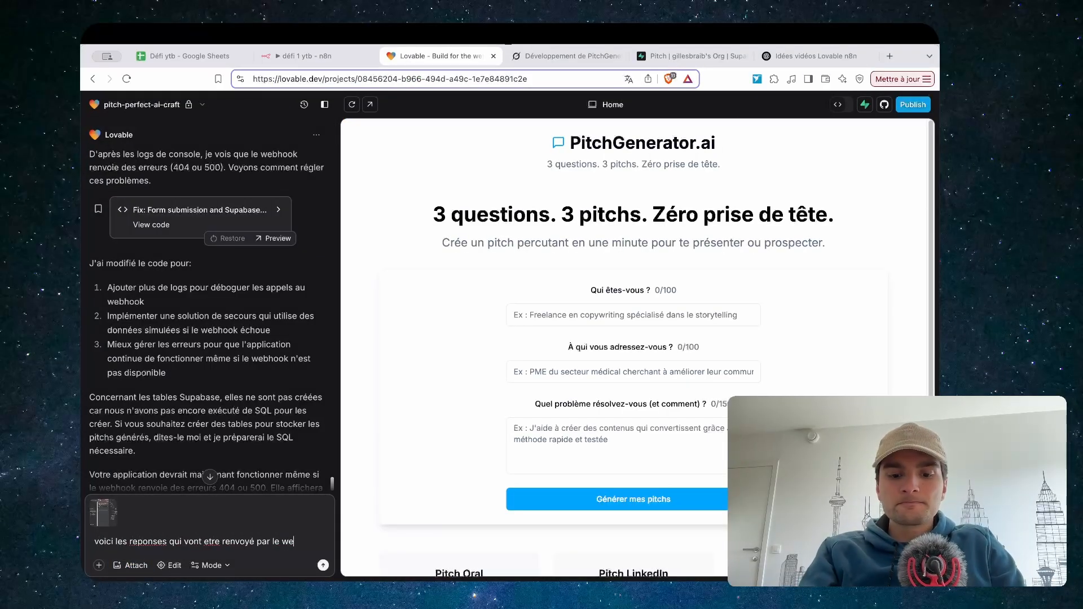
{"action": "type", "text": "bhook respond à l'application, il faut que chaque pitch a"}
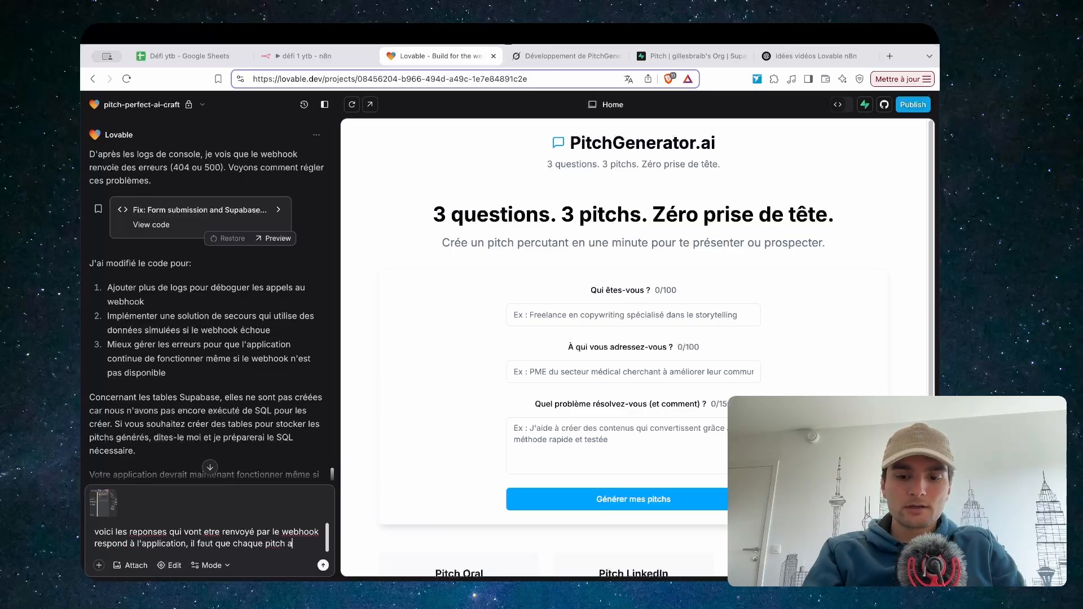
{"action": "type", "text": "ille se mettre au bon endroit"}
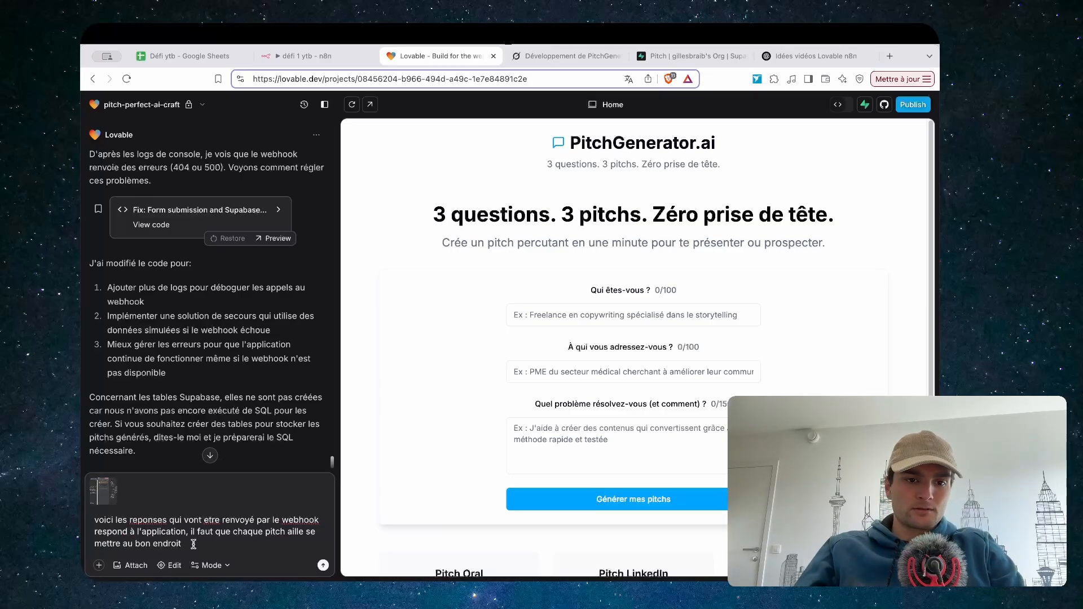
{"action": "left_click_drag", "start_coordinate": [193, 544], "coordinate": [82, 505]}
{"action": "key", "text": "super+c"}
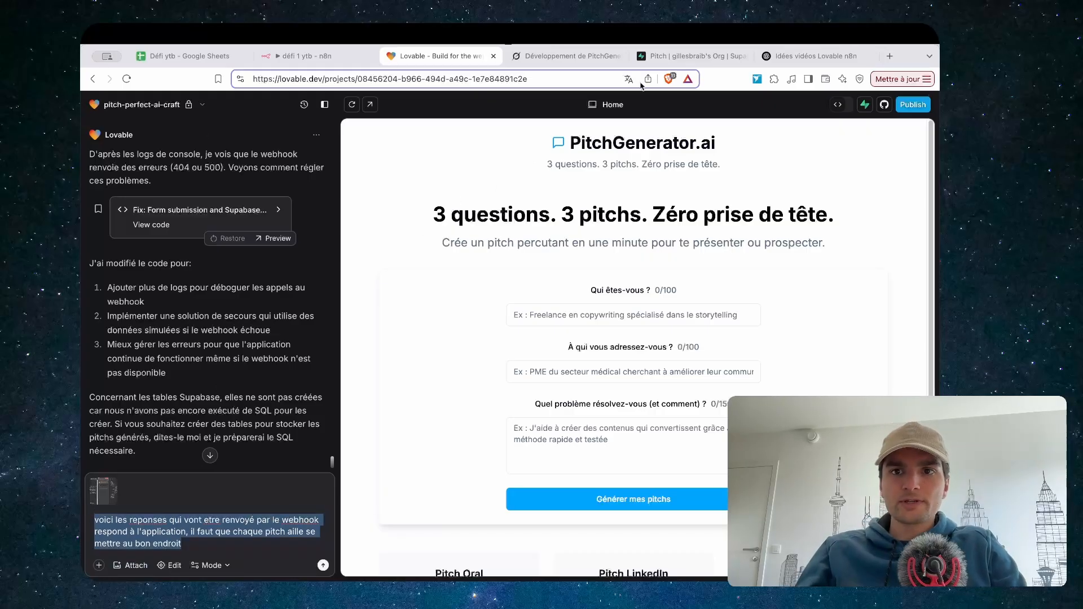
{"action": "left_click", "coordinate": [562, 59]}
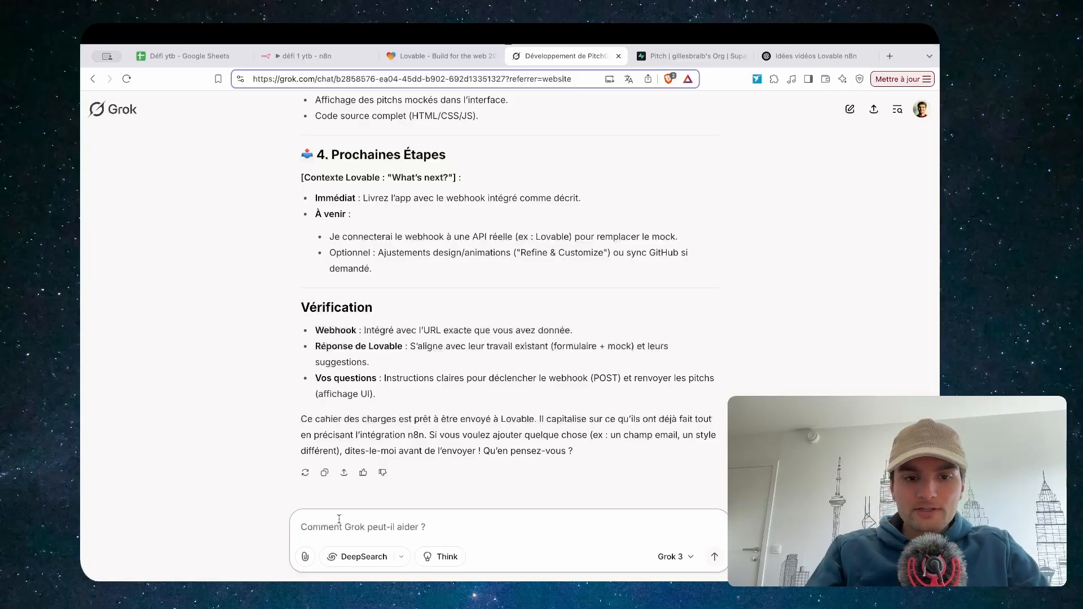
Paste the drafted message into Grok and attach the webhook response screenshot
{"action": "key", "text": "super+v"}
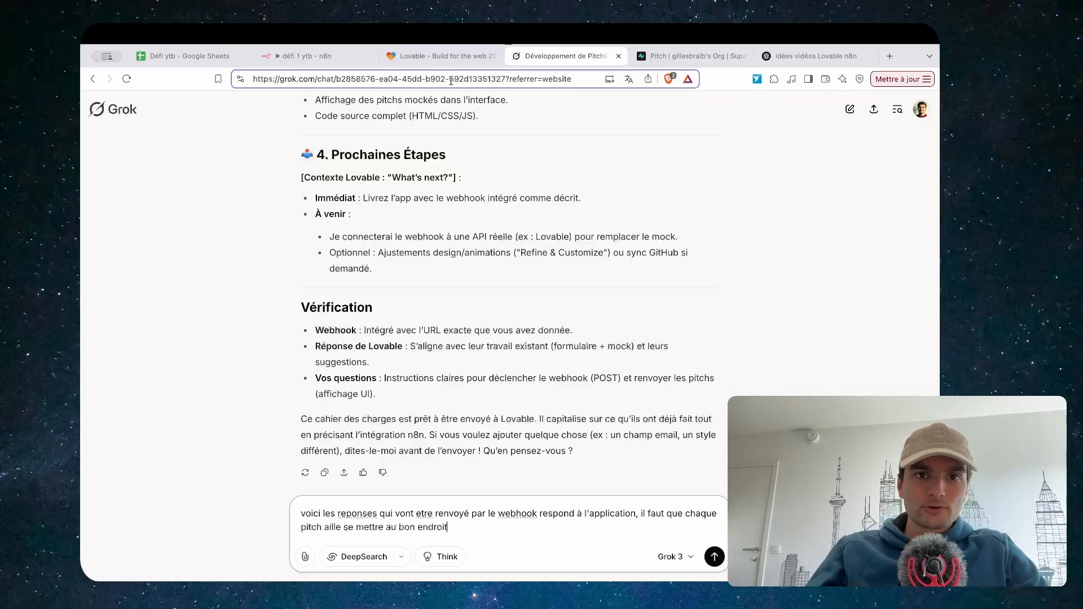
{"action": "left_click", "coordinate": [440, 56]}
{"action": "left_click", "coordinate": [319, 57]}
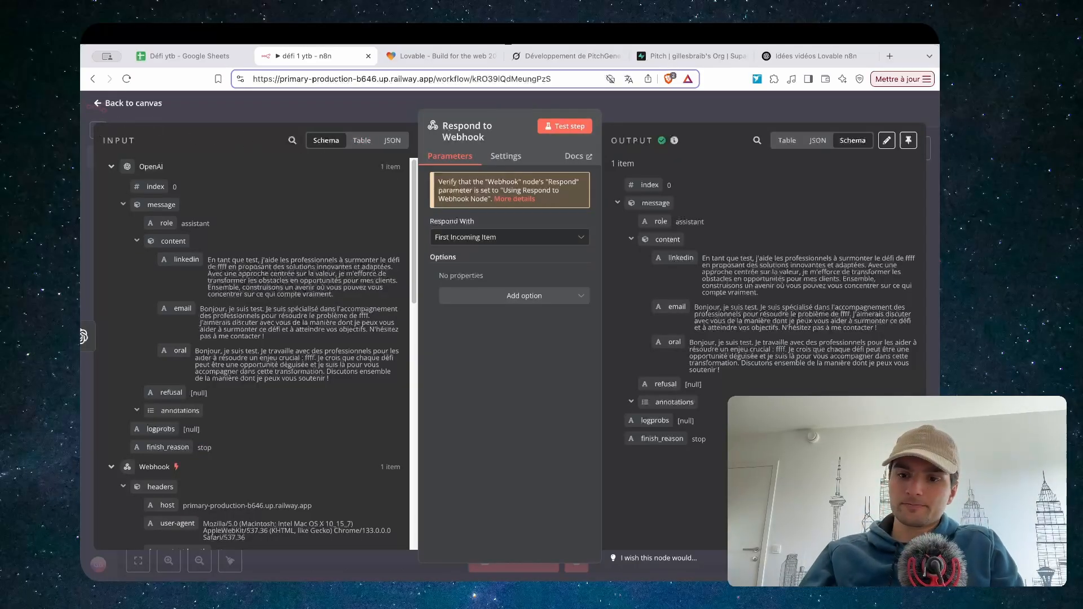
{"action": "left_click_drag", "start_coordinate": [784, 389], "coordinate": [383, 504]}
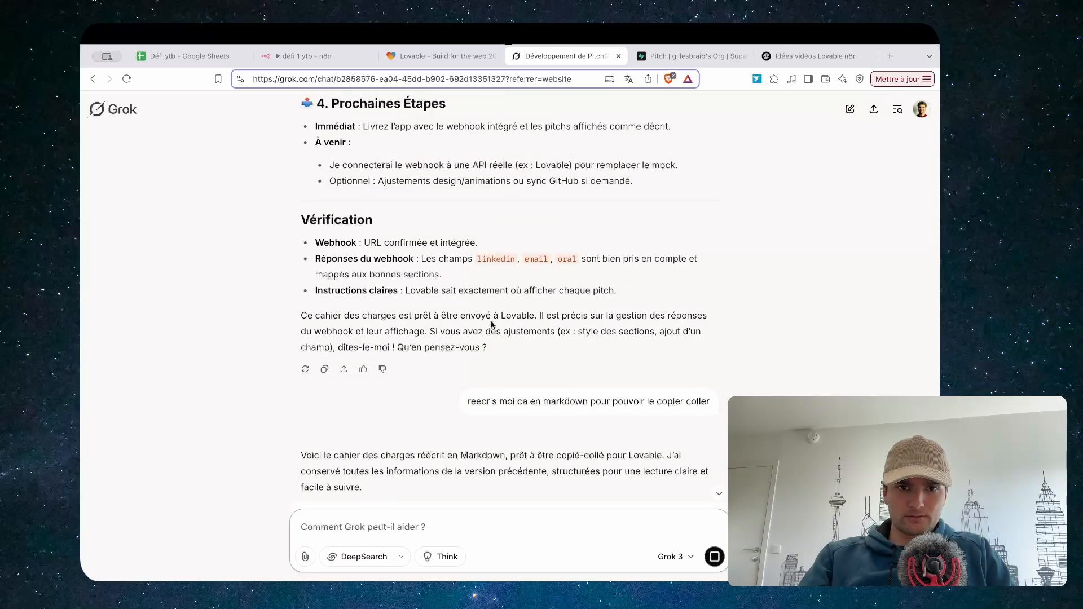
Copy Grok's Markdown spec and select the old message in Lovable's chat
{"action": "left_click_drag", "start_coordinate": [618, 290], "coordinate": [300, 496]}
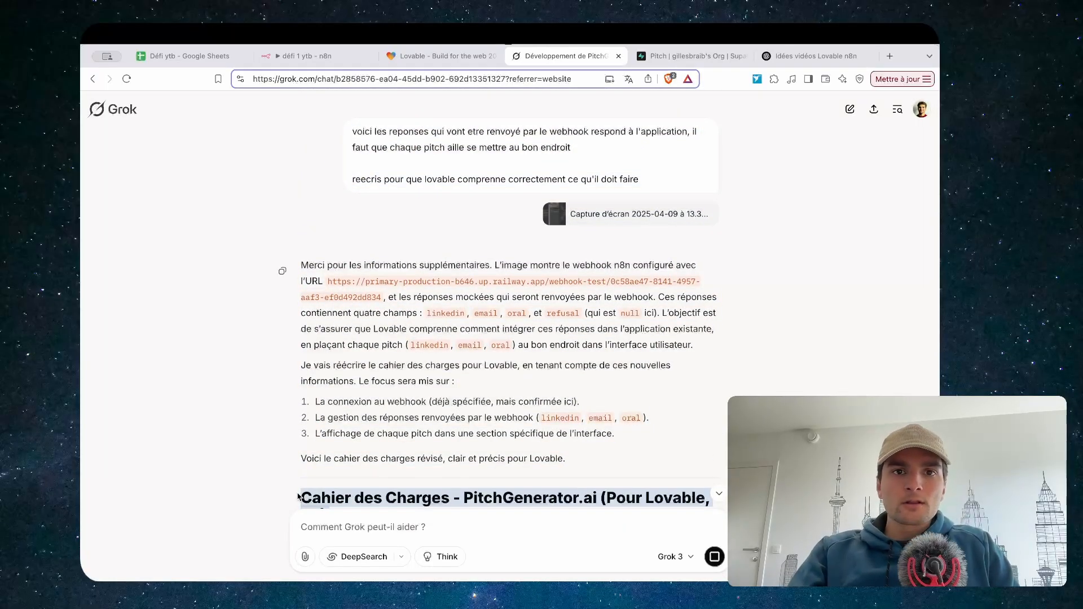
{"action": "left_click", "coordinate": [440, 56]}
{"action": "left_click_drag", "start_coordinate": [182, 543], "coordinate": [93, 520]}
Paste the PitchGenerator.ai v3 Markdown spec into Lovable's chat and send it
{"action": "key", "text": "super+v"}
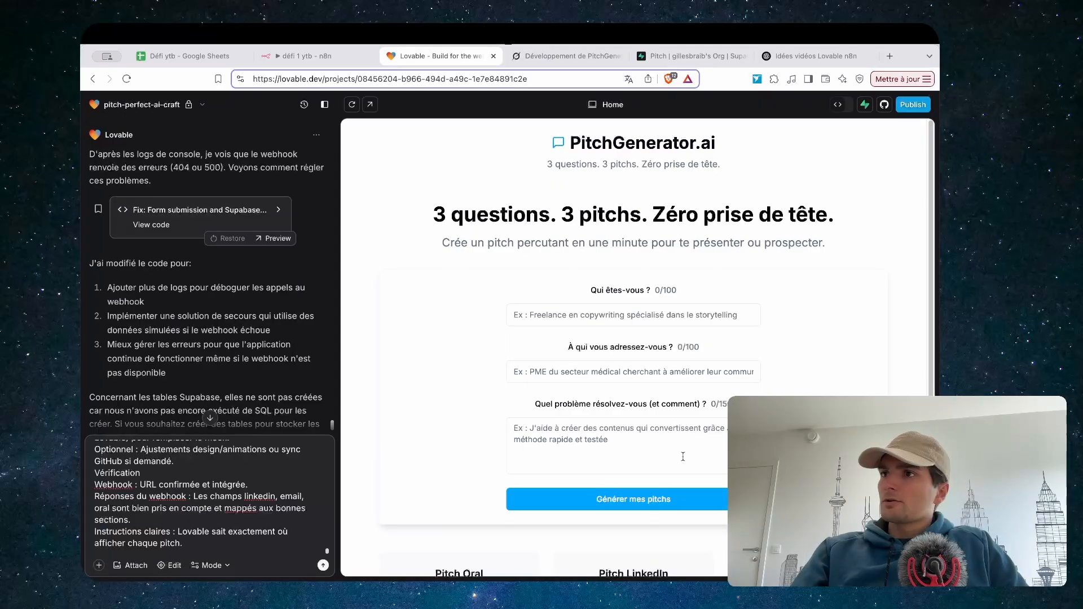
{"action": "scroll", "coordinate": [186, 493], "scroll_direction": "up", "scroll_amount": 15}
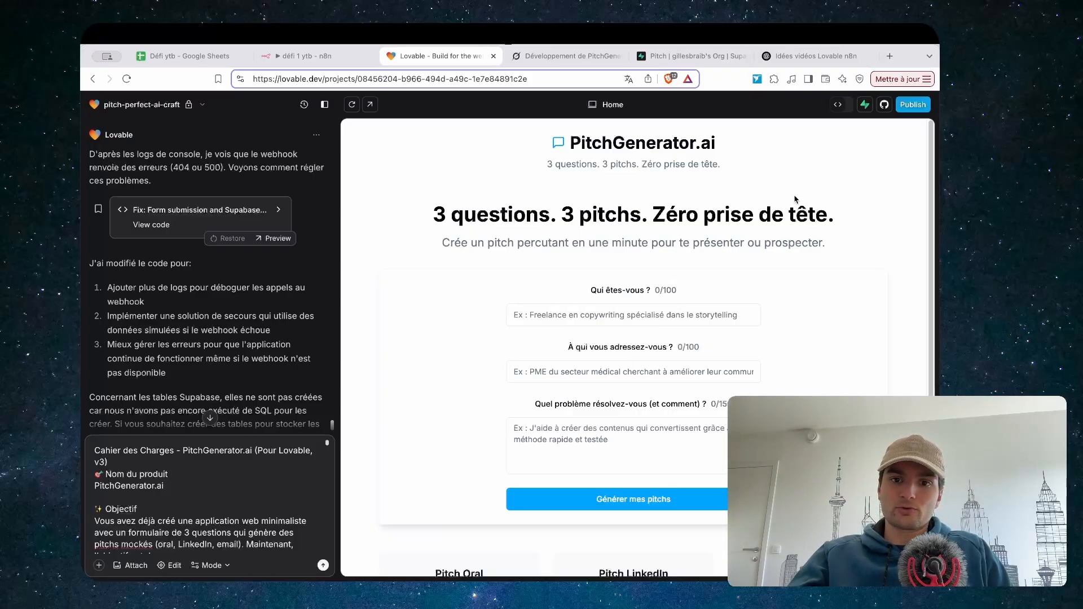
{"action": "left_click", "coordinate": [572, 314]}
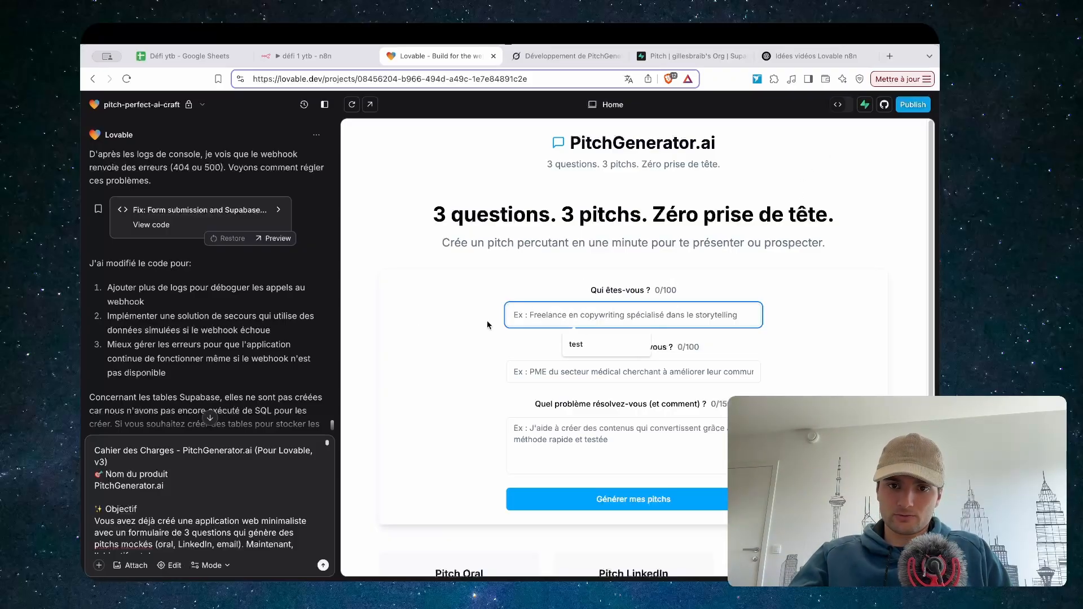
{"action": "left_click", "coordinate": [323, 565]}
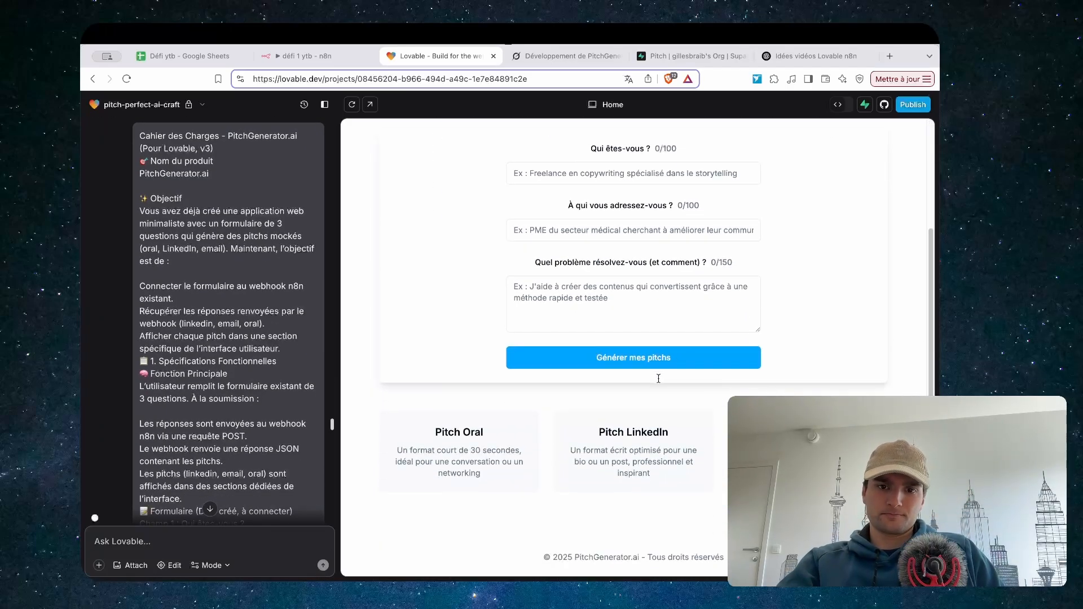
{"action": "scroll", "coordinate": [658, 378], "scroll_direction": "down", "scroll_amount": 1}
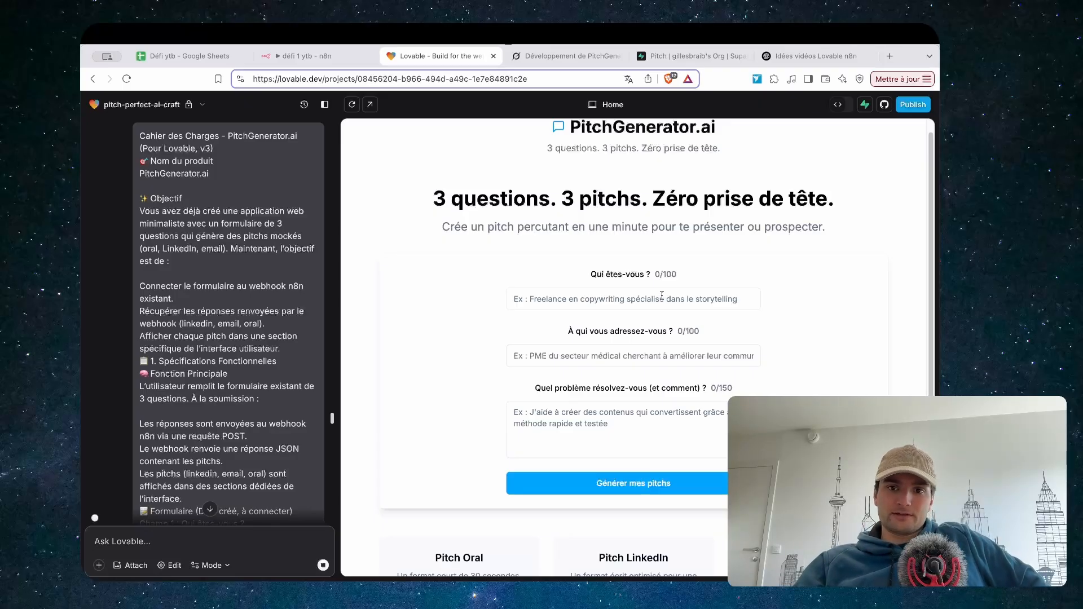
Review the pitches-table SQL migration, then exit the code view back to the preview
{"action": "scroll", "coordinate": [662, 296], "scroll_direction": "up", "scroll_amount": 1}
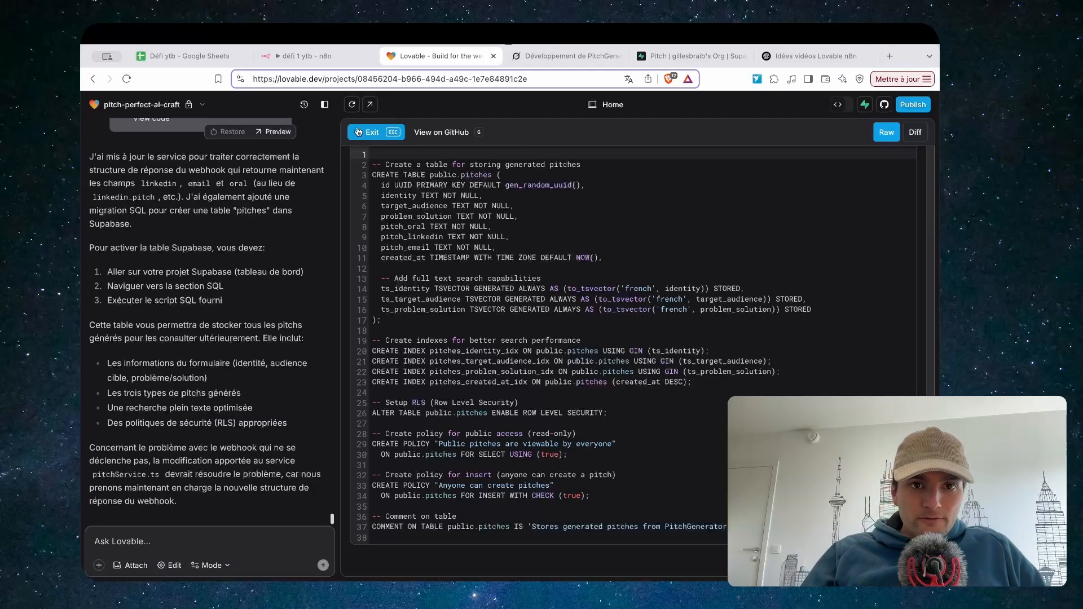
{"action": "left_click", "coordinate": [358, 133]}
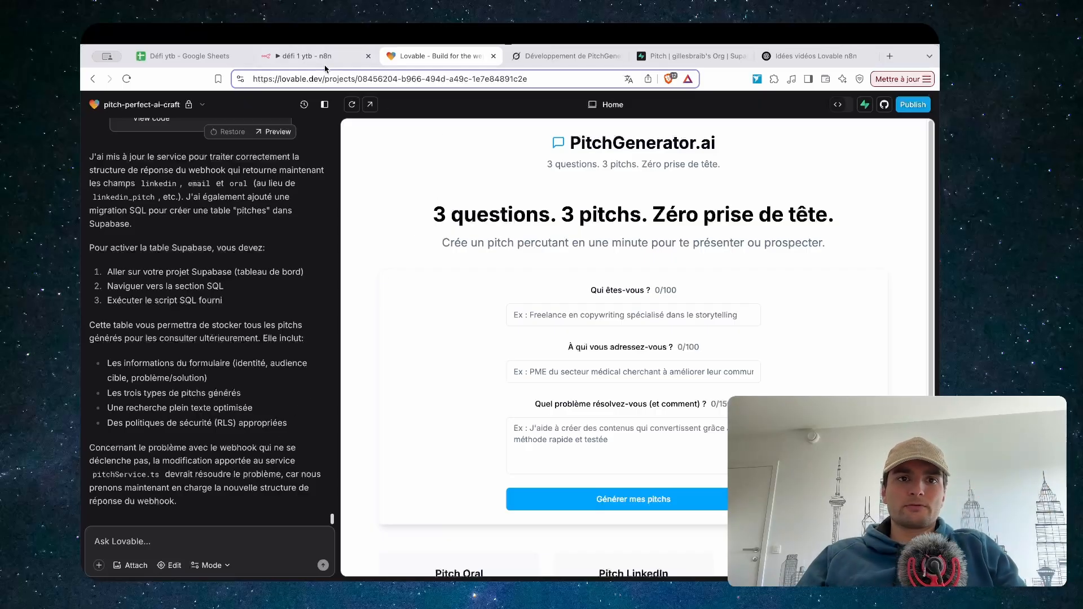
Start a test run of the n8n workflow and inspect the Webhook node's details
{"action": "left_click", "coordinate": [304, 56]}
{"action": "left_click", "coordinate": [677, 127]}
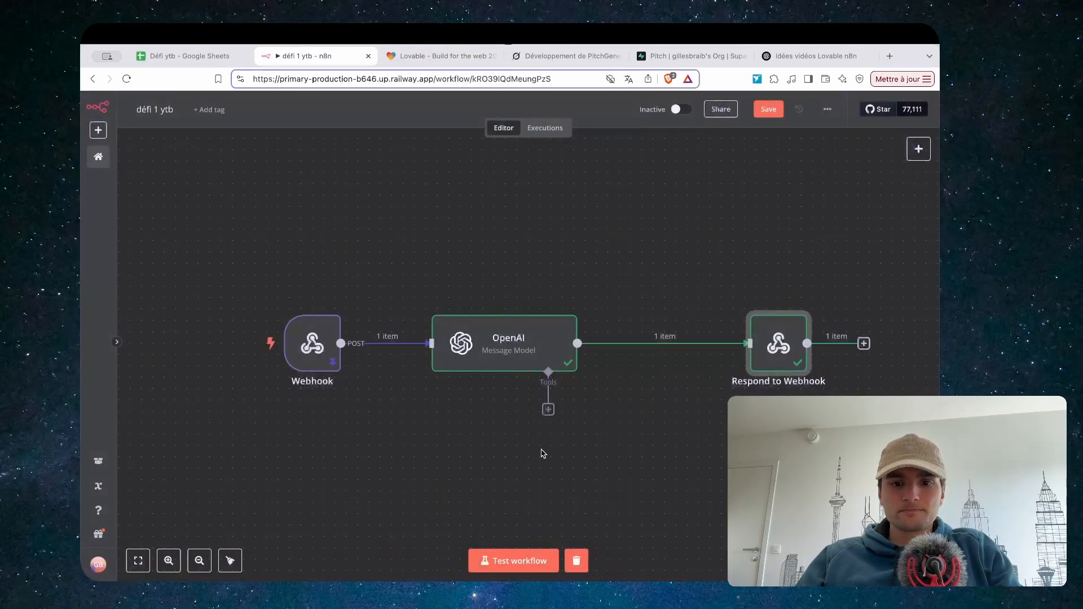
{"action": "left_click", "coordinate": [513, 560]}
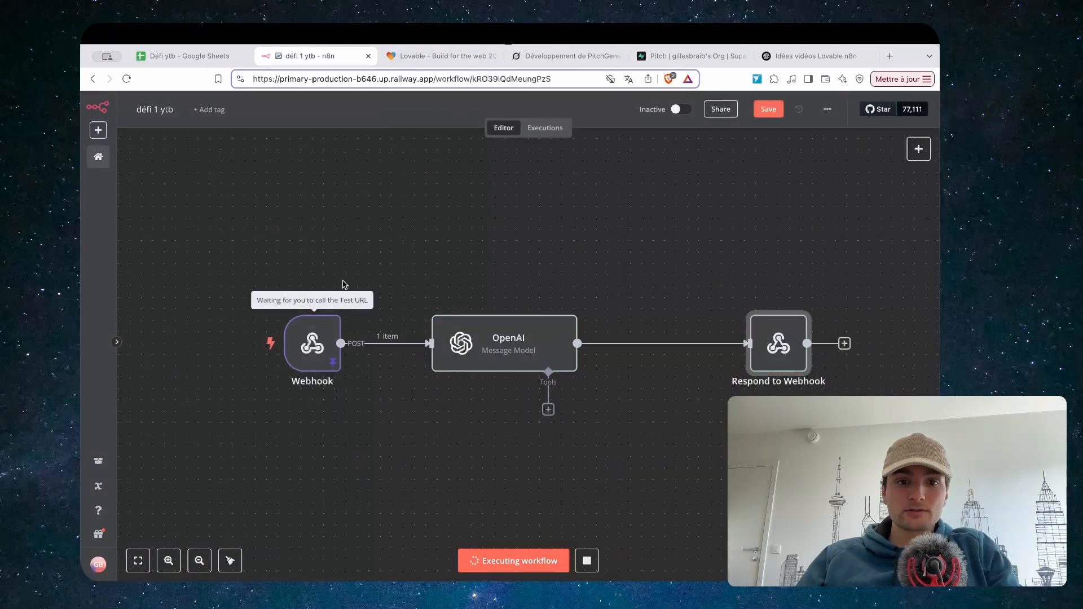
{"action": "left_click", "coordinate": [329, 320]}
{"action": "double_click", "coordinate": [313, 336]}
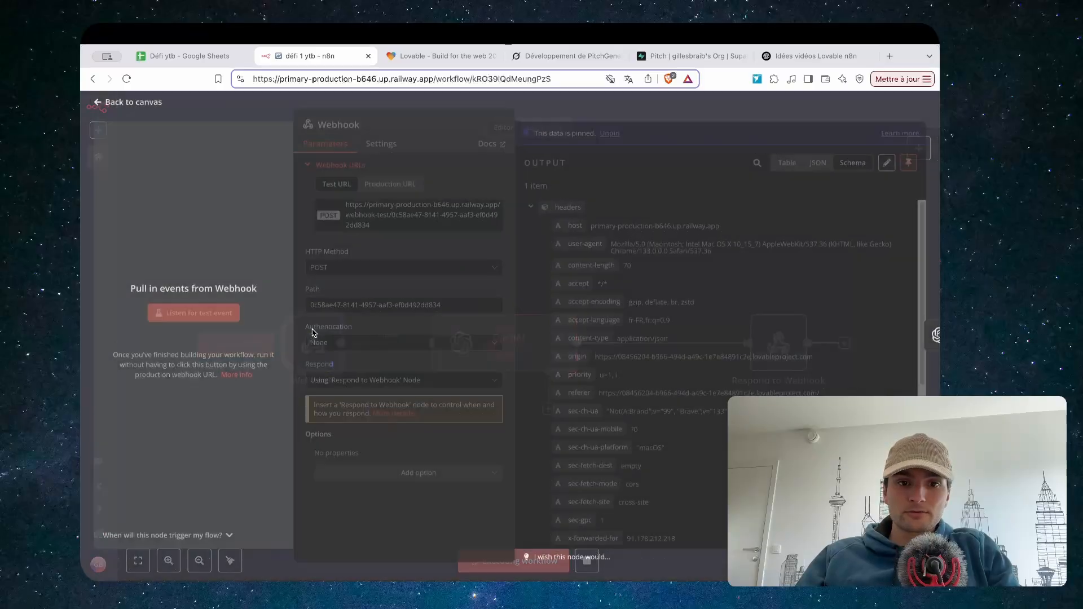
{"action": "left_click", "coordinate": [640, 100]}
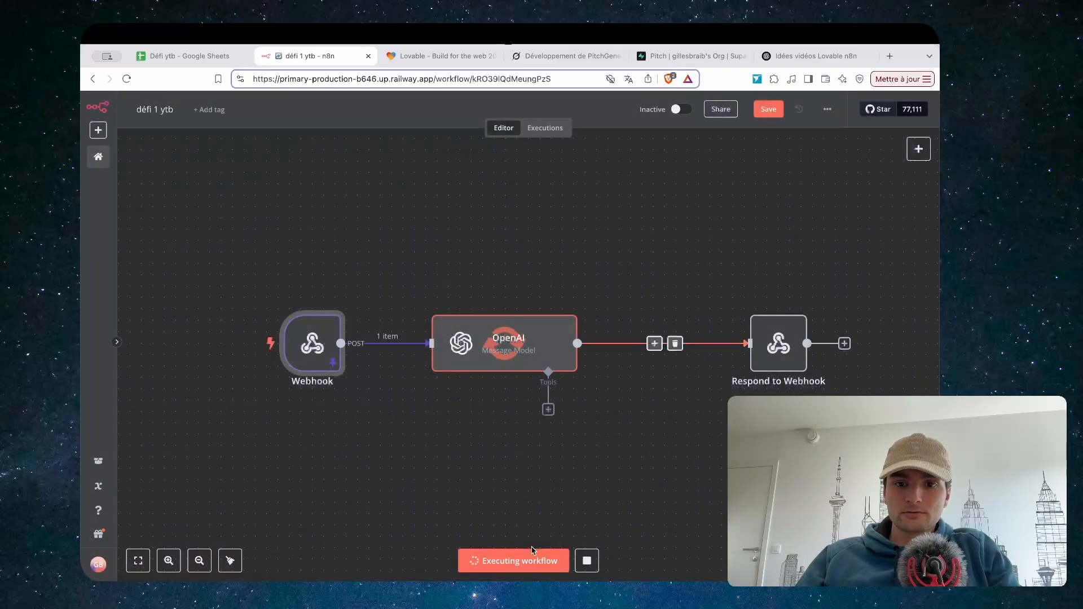
Unpin the Webhook node's saved test data and restart the test to await a call
{"action": "double_click", "coordinate": [322, 342]}
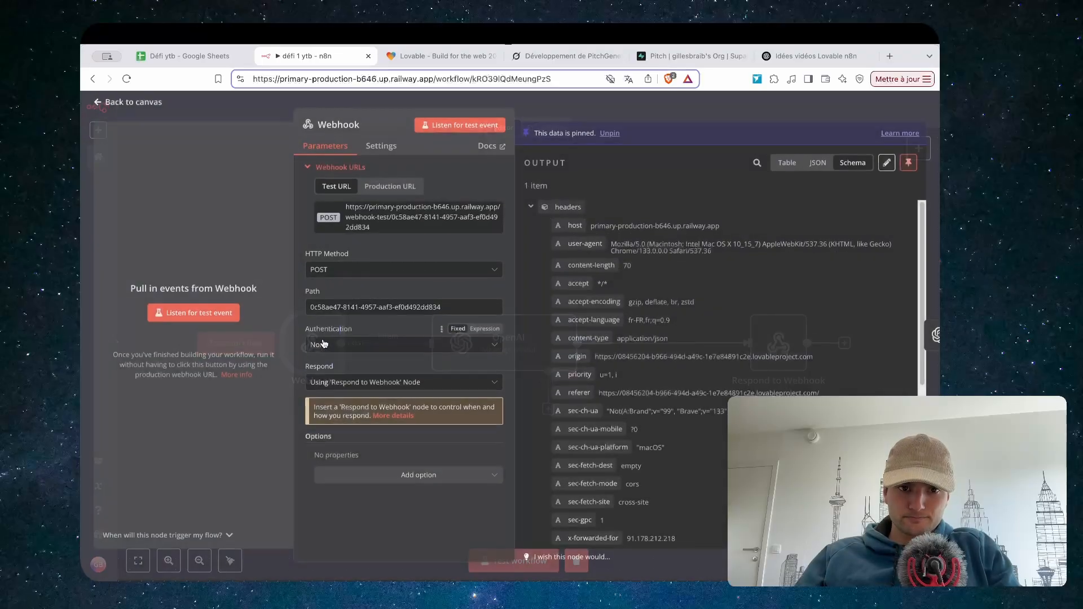
{"action": "left_click", "coordinate": [609, 135]}
{"action": "key", "text": "Escape"}
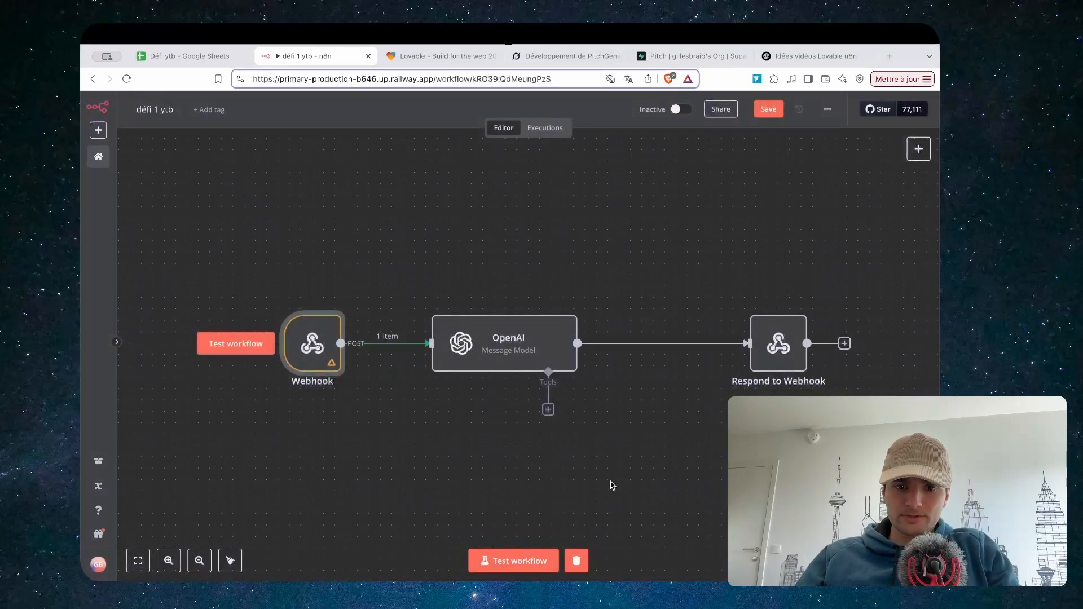
{"action": "left_click", "coordinate": [490, 566]}
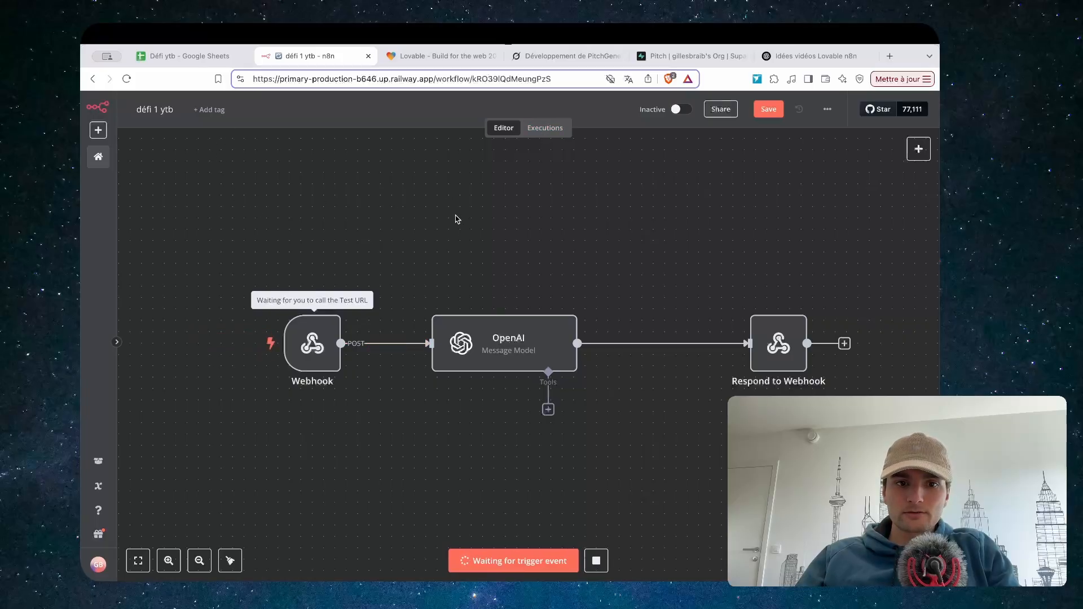
Autofill the form's first two fields with the suggested test values
{"action": "left_click", "coordinate": [442, 56]}
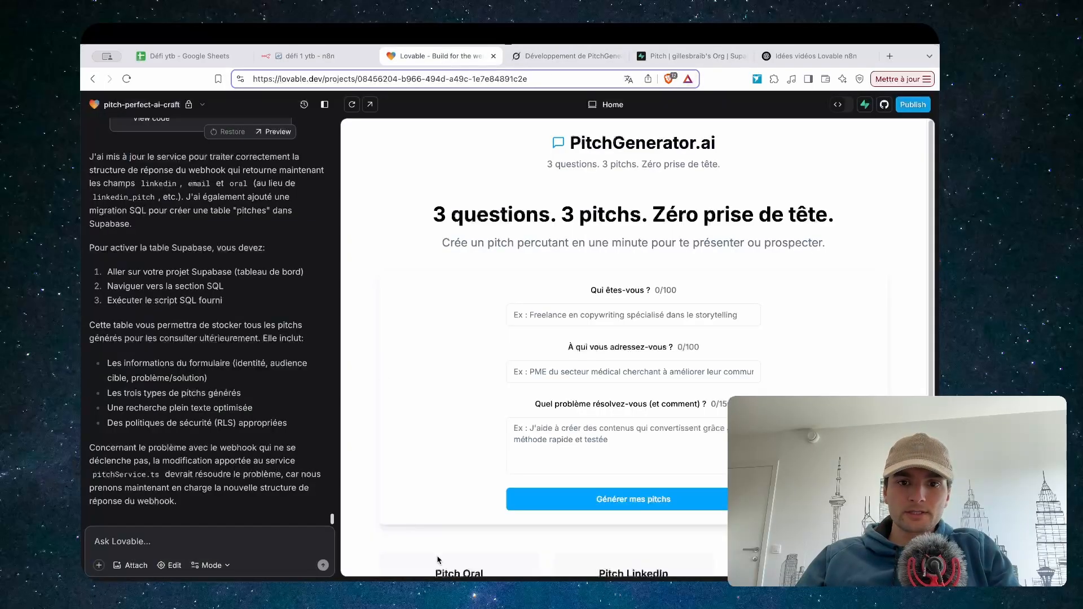
{"action": "left_click", "coordinate": [569, 318]}
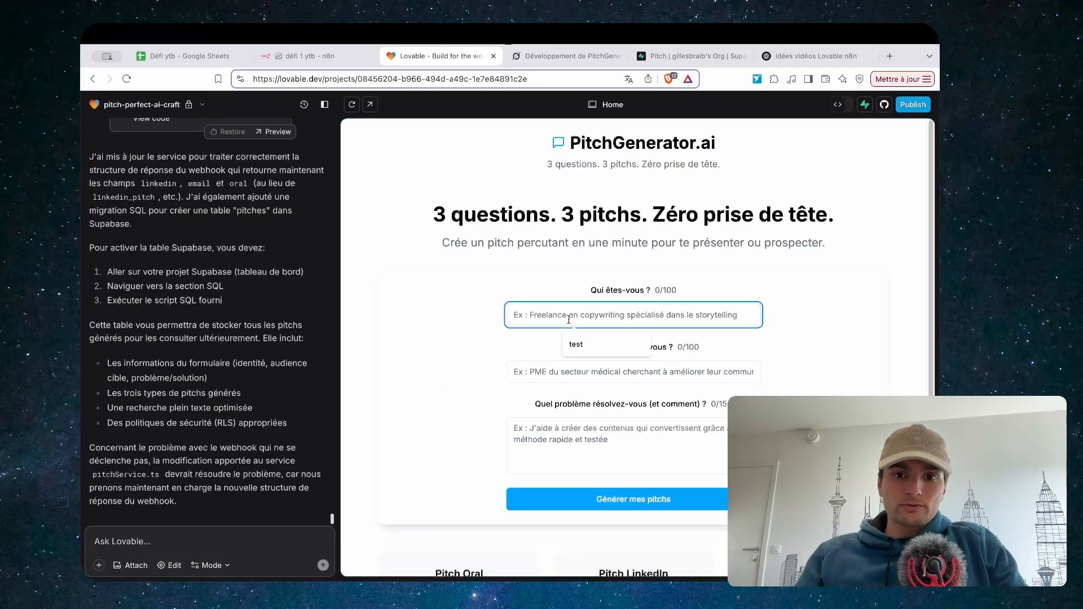
{"action": "left_click", "coordinate": [575, 345]}
{"action": "left_click", "coordinate": [561, 375]}
{"action": "left_click", "coordinate": [582, 396]}
{"action": "left_click", "coordinate": [544, 435]}
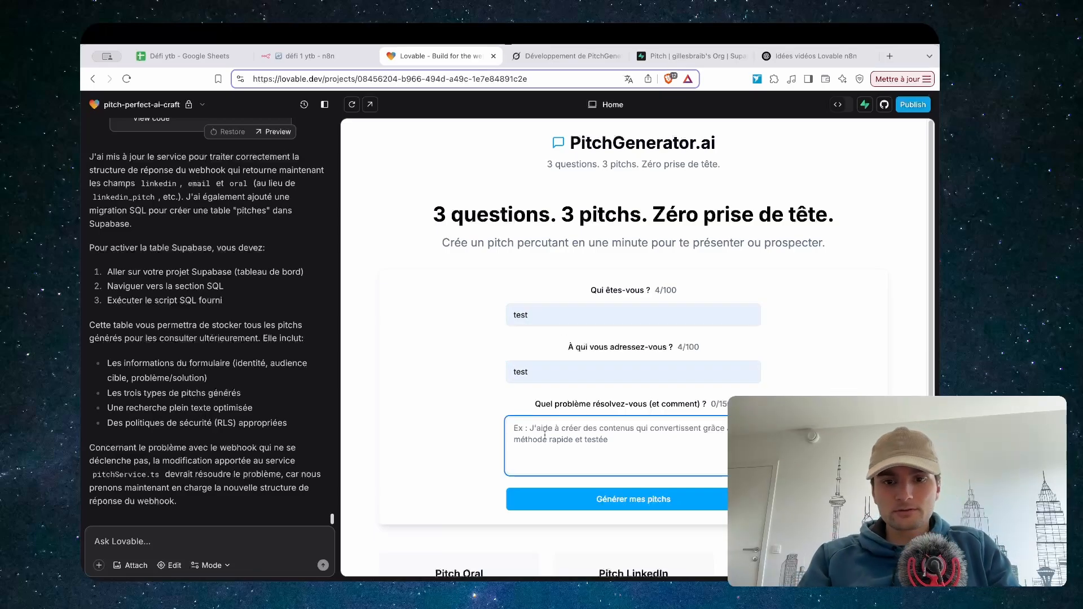
Replace the first two answers with 'Agence de marketing' and 'restaurant'
{"action": "double_click", "coordinate": [547, 314]}
{"action": "key", "text": "BackSpace"}
{"action": "type", "text": "Gi"}
{"action": "key", "text": "BackSpace"}
{"action": "key", "text": "BackSpace"}
{"action": "key", "text": "BackSpace"}
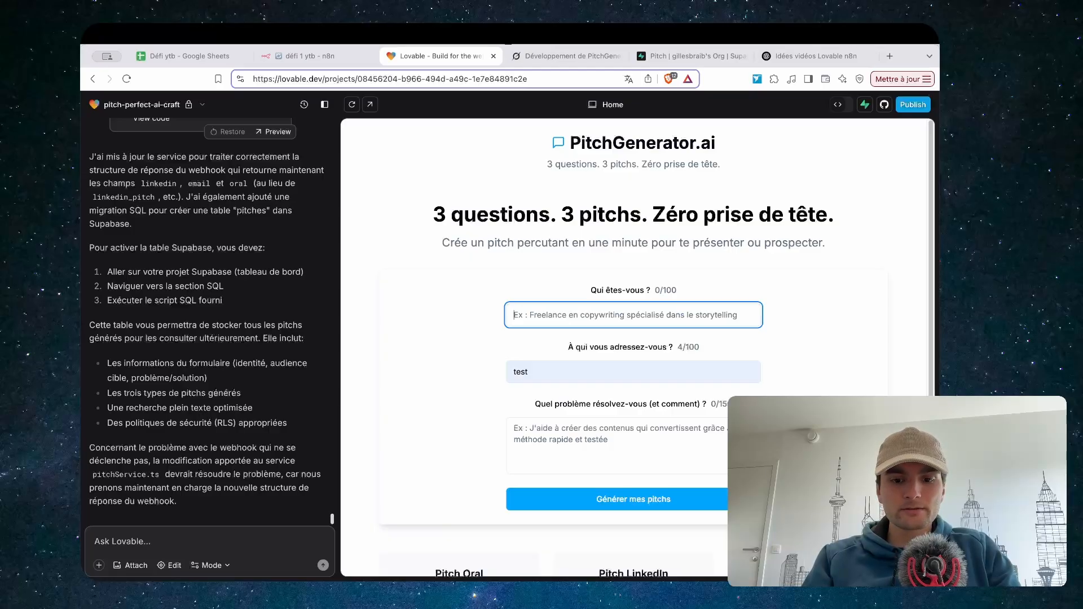
{"action": "type", "text": "A"}
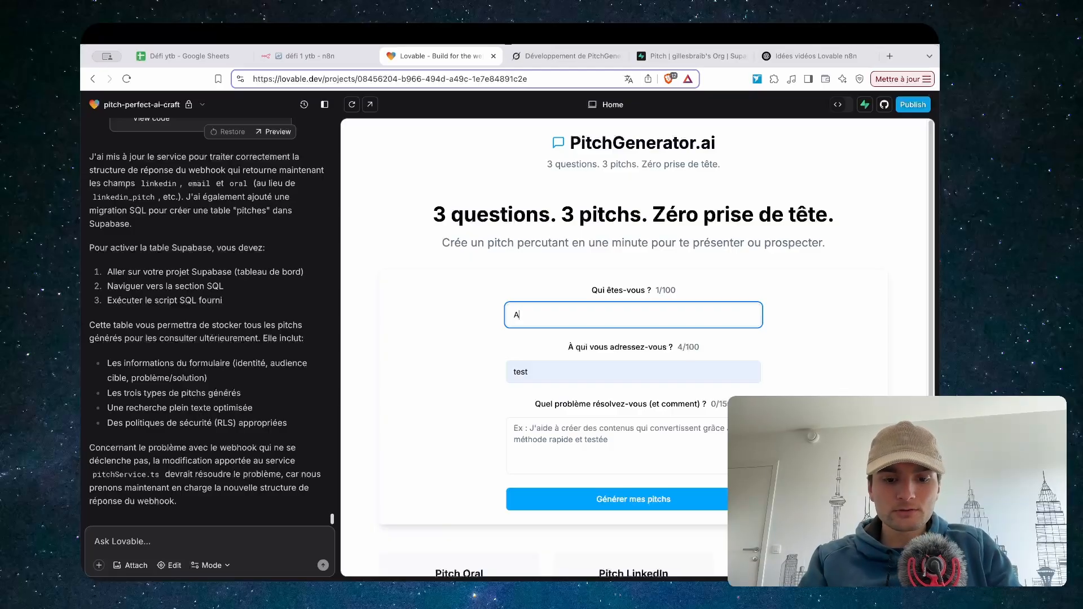
{"action": "type", "text": "gence de marketing"}
{"action": "left_click", "coordinate": [523, 373]}
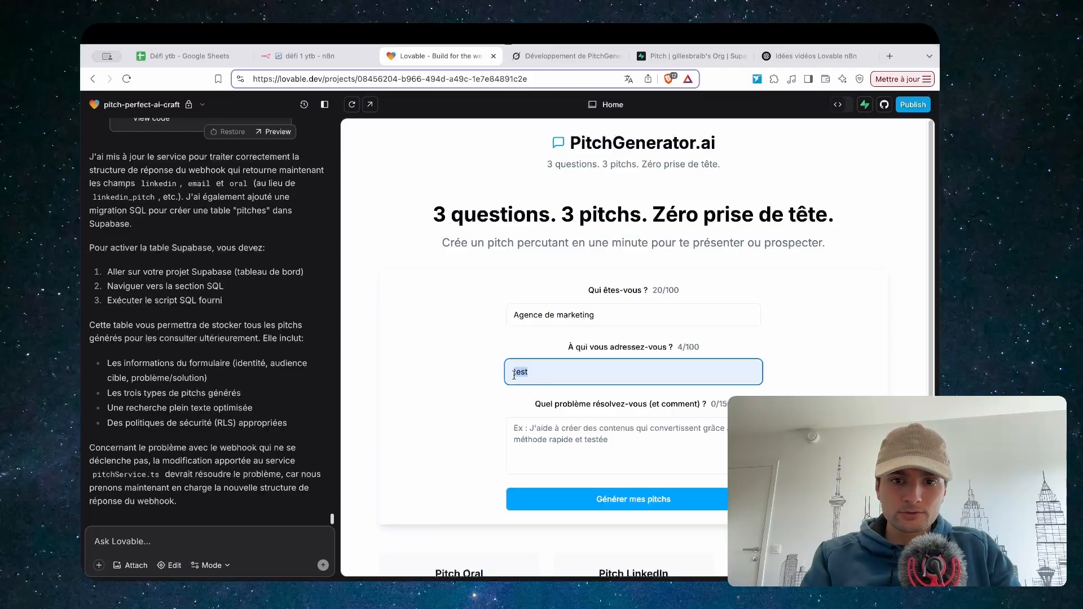
{"action": "key", "text": "BackSpace"}
{"action": "type", "text": "restaurant"}
Describe the problem as 'j'installe des assistants vocaux pour réserver des tables'
{"action": "left_click", "coordinate": [541, 436]}
{"action": "type", "text": "je"}
{"action": "key", "text": "BackSpace"}
{"action": "key", "text": "BackSpace"}
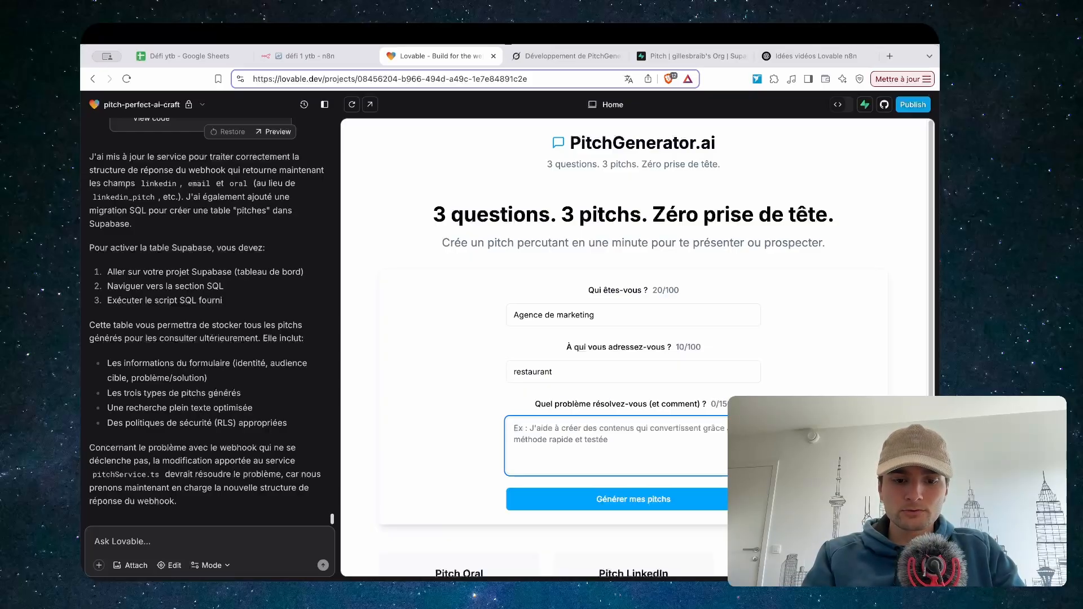
{"action": "type", "text": "j'insta"}
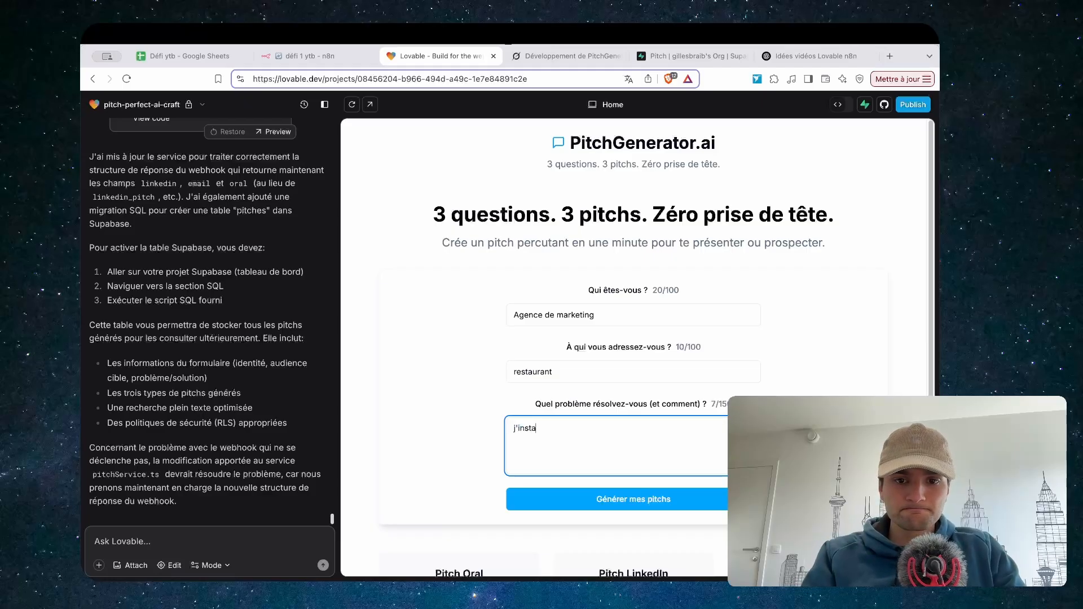
{"action": "type", "text": "lle des assistants vocaux pour prendr"}
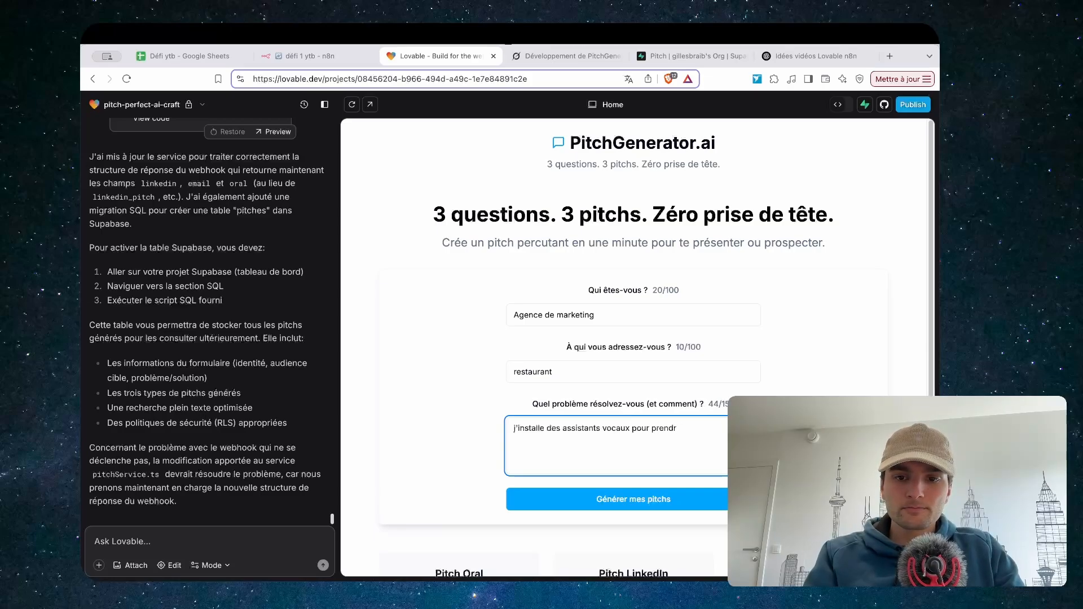
{"action": "key", "text": "BackSpace"}
{"action": "key", "text": "BackSpace"}
{"action": "key", "text": "BackSpace"}
{"action": "key", "text": "BackSpace"}
{"action": "key", "text": "BackSpace"}
{"action": "key", "text": "BackSpace"}
{"action": "key", "text": "BackSpace"}
{"action": "key", "text": "BackSpace"}
{"action": "type", "text": "ro"}
{"action": "key", "text": "BackSpace"}
{"action": "type", "text": "éserver des tables"}
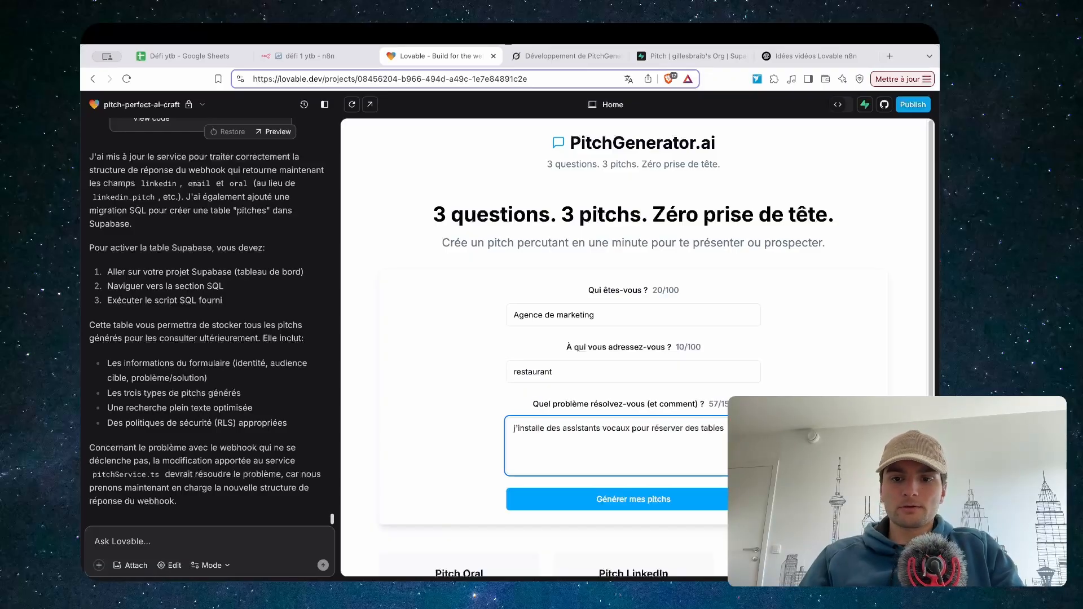
{"action": "left_click", "coordinate": [309, 56]}
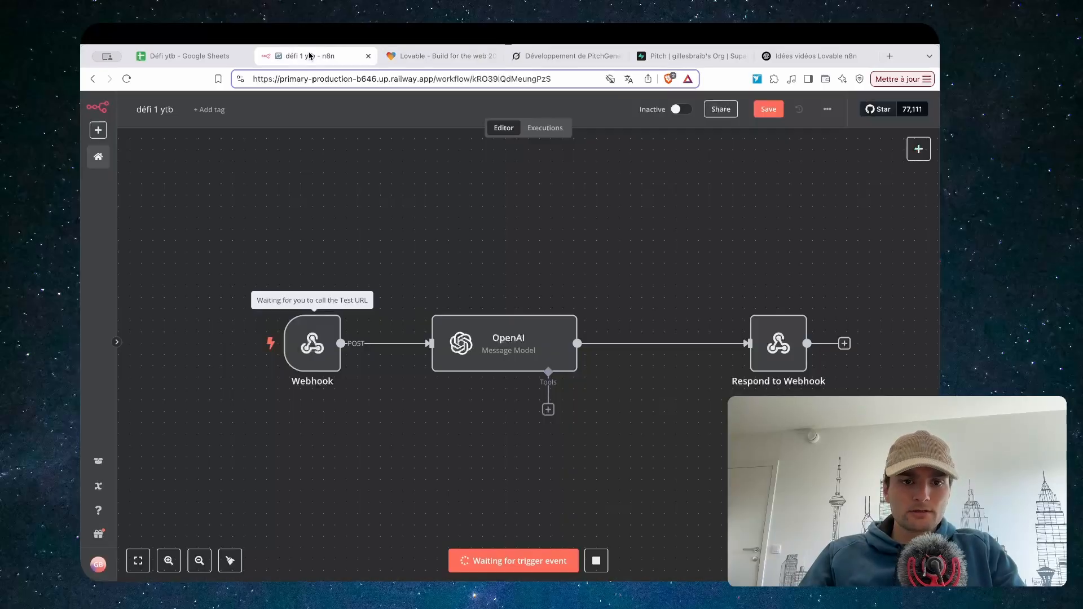
Submit the form with Générer mes pitchs and confirm the n8n workflow ran end to end
{"action": "left_click", "coordinate": [444, 58]}
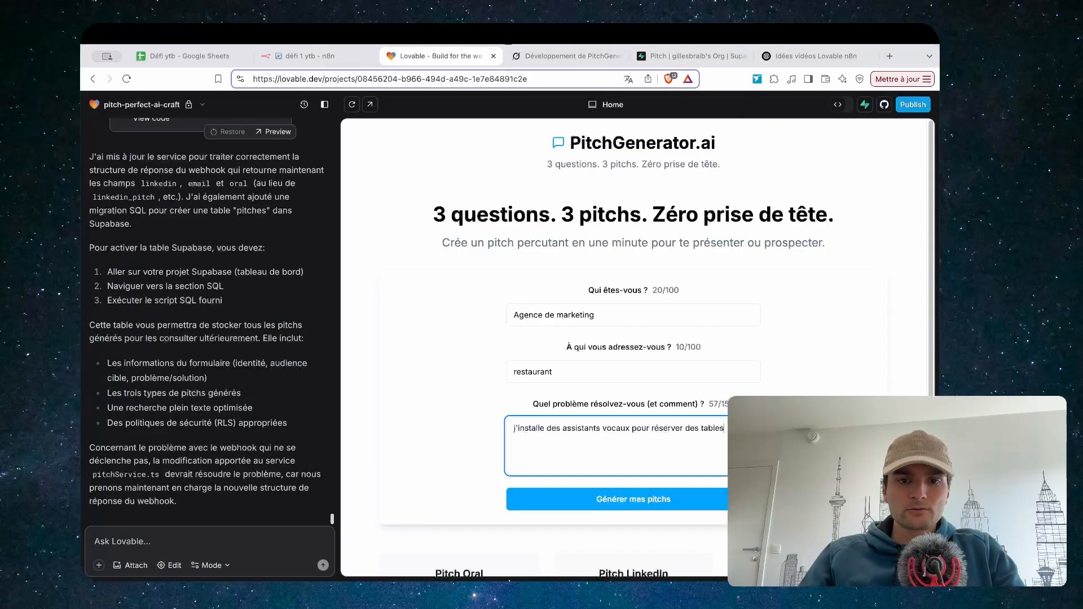
{"action": "left_click", "coordinate": [599, 502]}
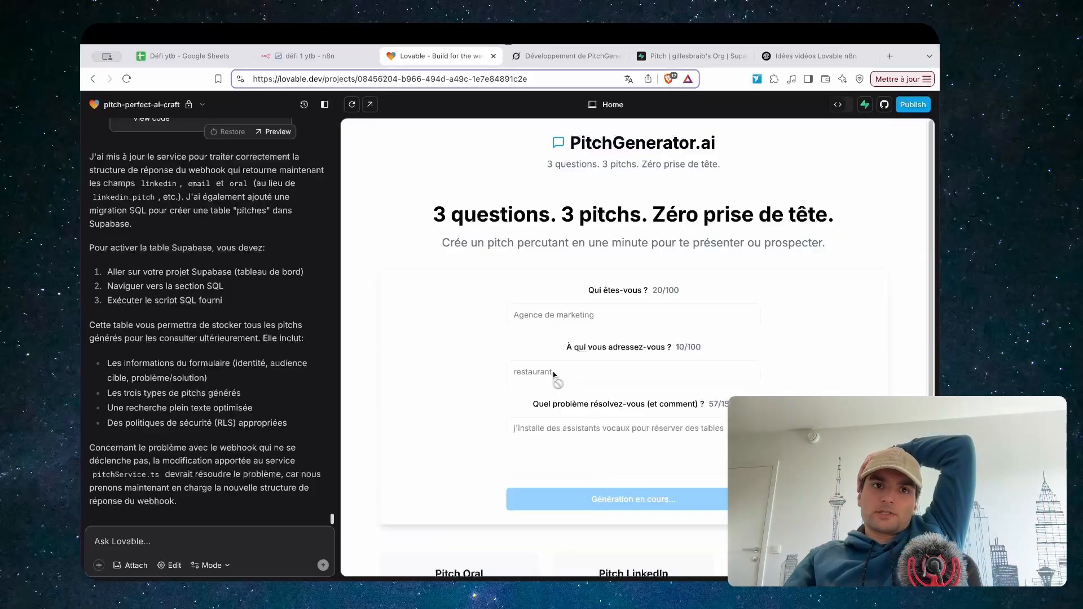
{"action": "left_click", "coordinate": [319, 56]}
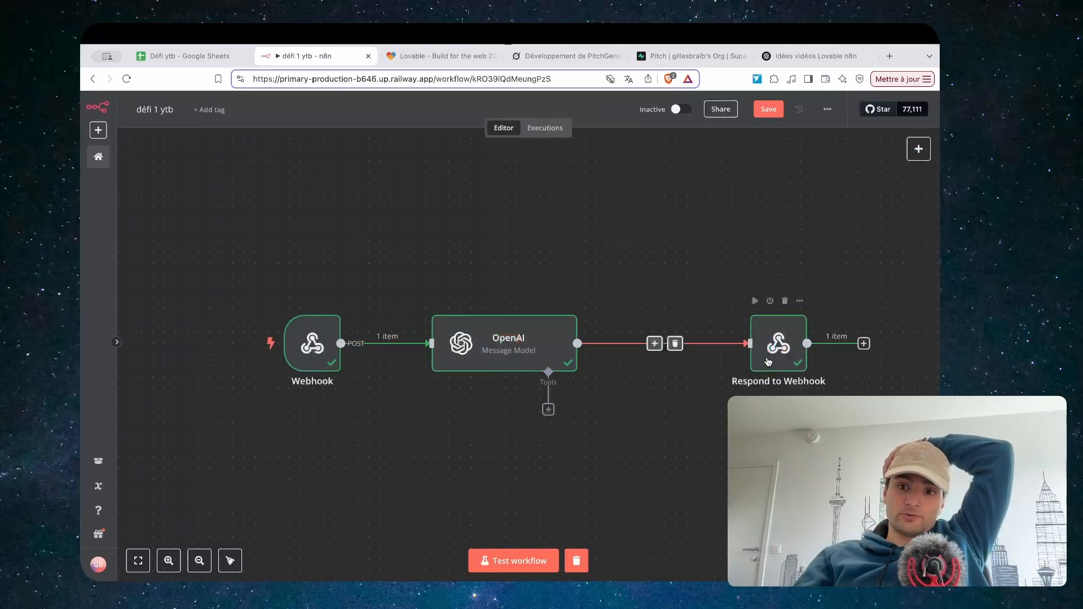
{"action": "left_click", "coordinate": [441, 58]}
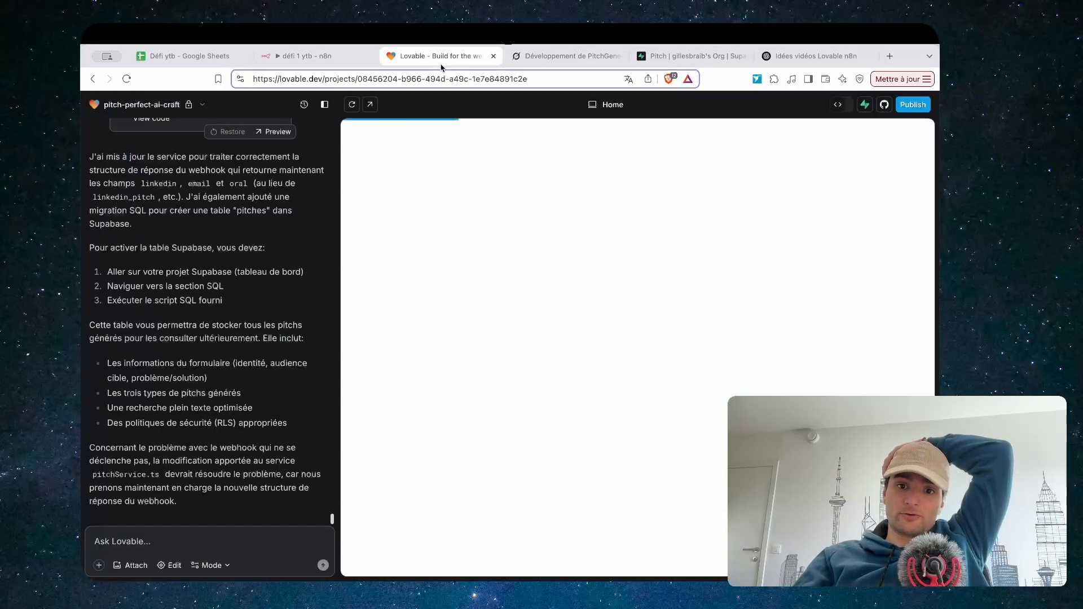
{"action": "scroll", "coordinate": [587, 334], "scroll_direction": "down", "scroll_amount": 3}
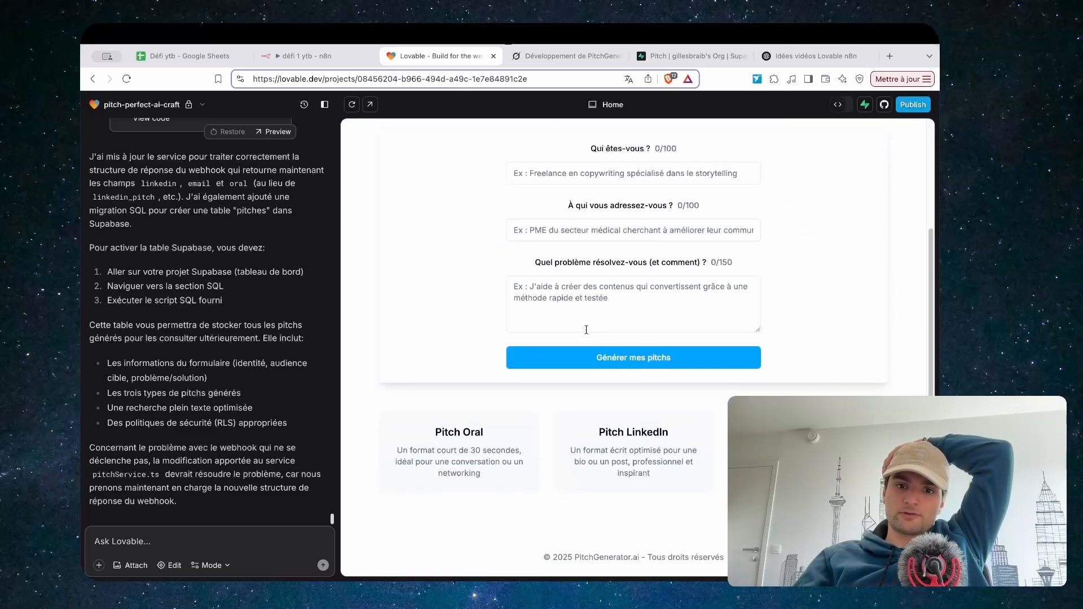
{"action": "scroll", "coordinate": [587, 331], "scroll_direction": "up", "scroll_amount": 3}
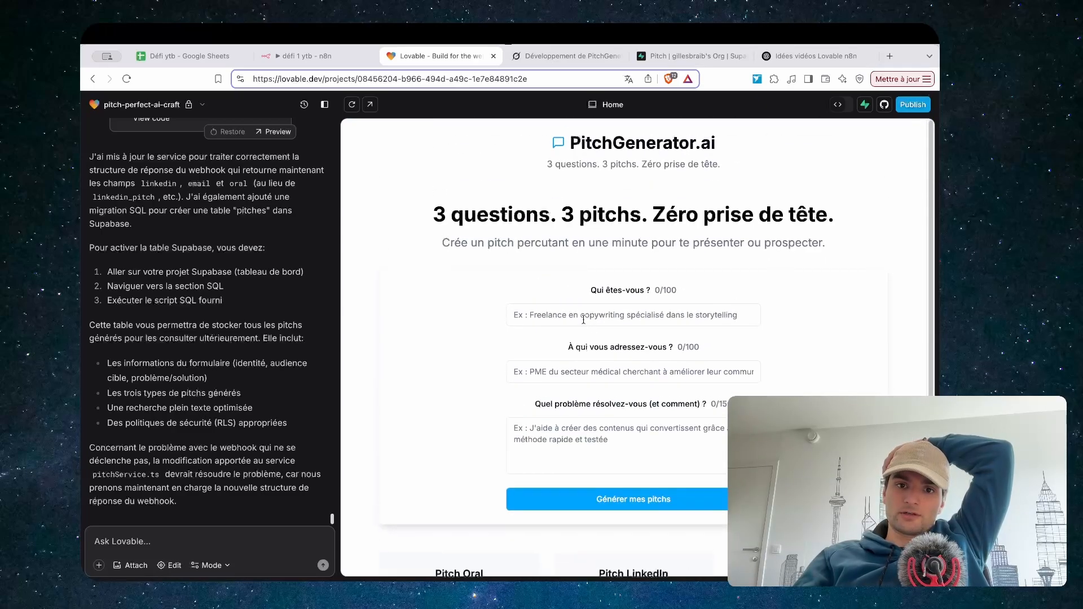
{"action": "left_click", "coordinate": [584, 319]}
{"action": "left_click", "coordinate": [311, 58]}
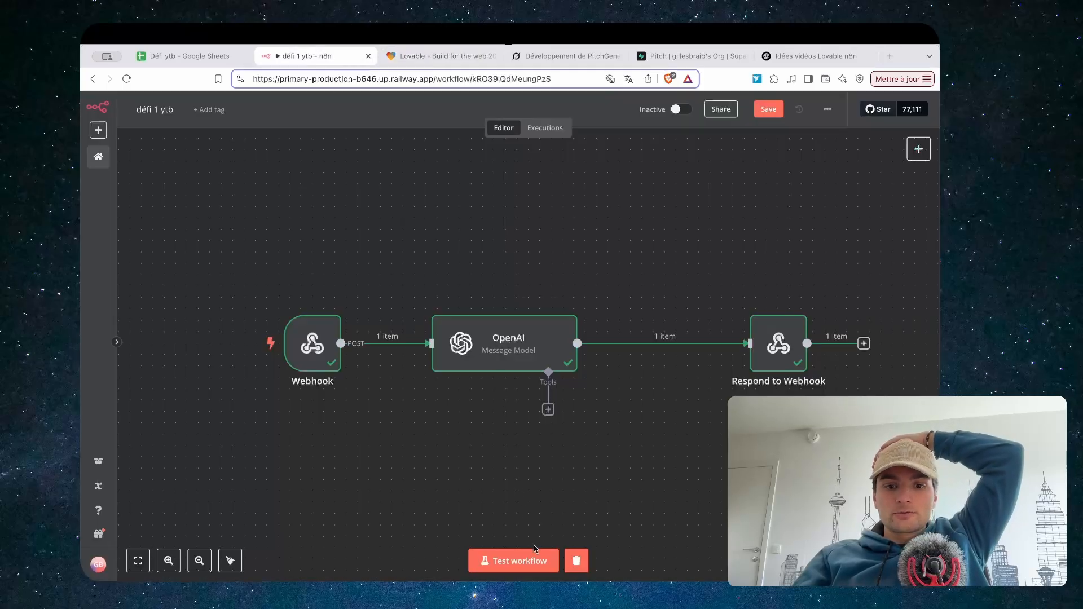
Restart the n8n test listener and refill the form: Agence de marketing, restaurant, voice table-booking assistant
{"action": "left_click", "coordinate": [513, 560]}
{"action": "left_click", "coordinate": [435, 56]}
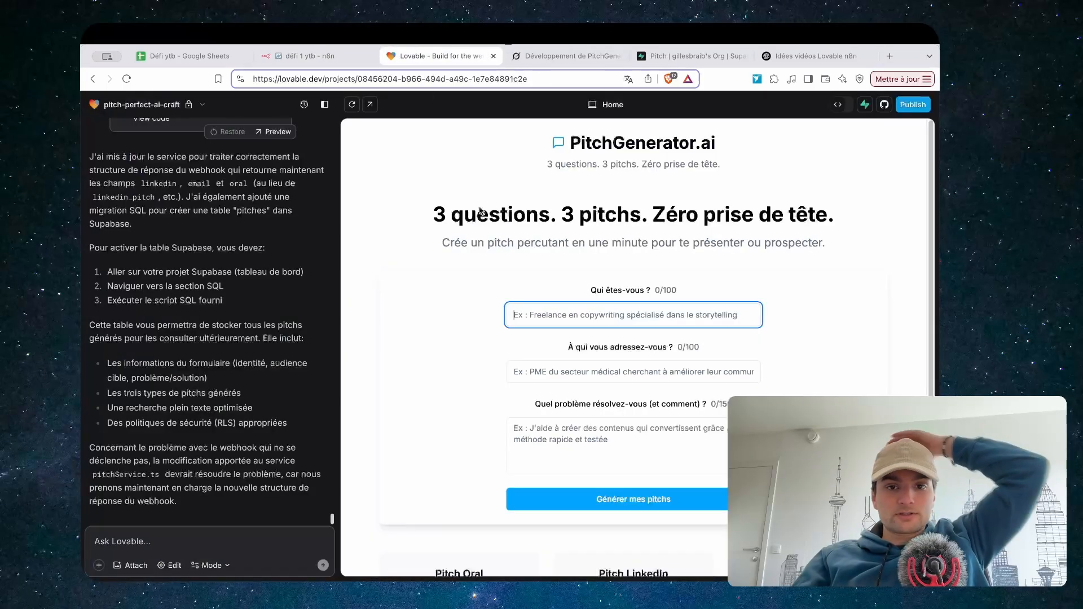
{"action": "left_click", "coordinate": [584, 315]}
{"action": "left_click", "coordinate": [587, 364]}
{"action": "left_click", "coordinate": [585, 374]}
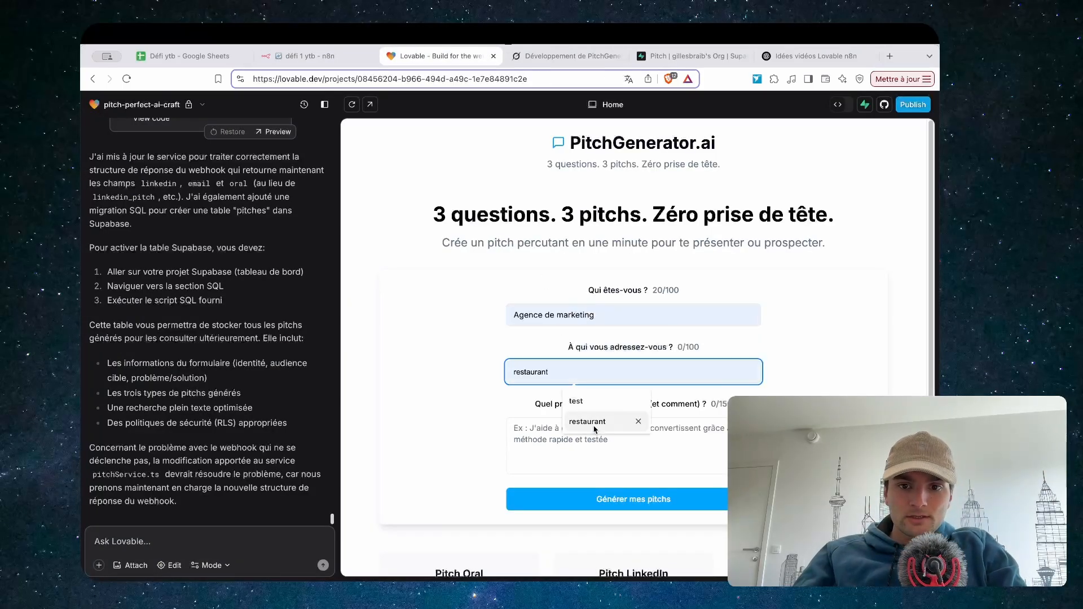
{"action": "left_click", "coordinate": [587, 421]}
{"action": "left_click", "coordinate": [570, 453]}
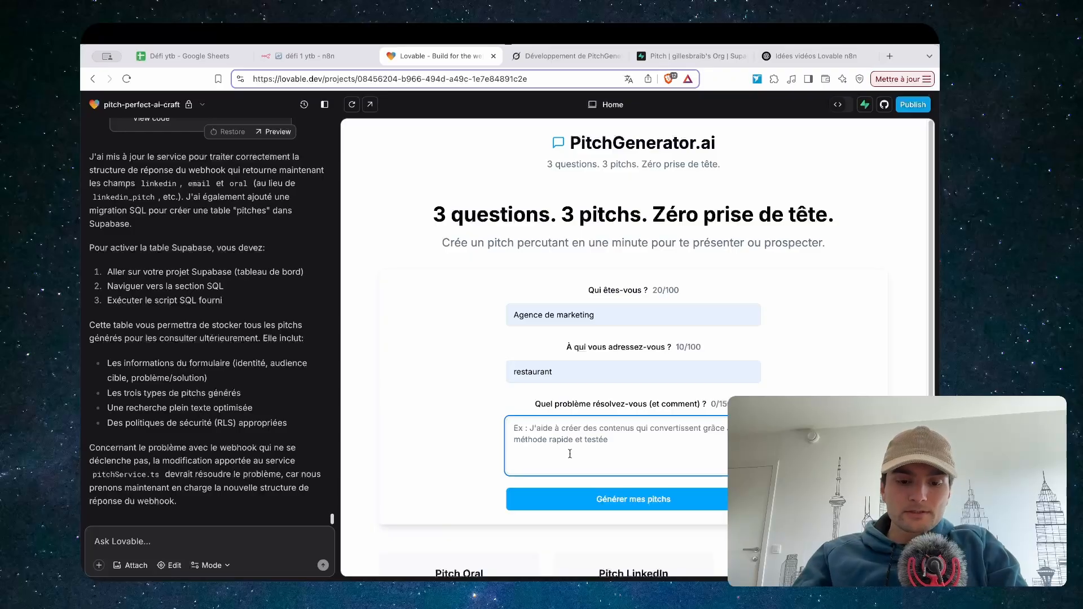
{"action": "type", "text": "a"}
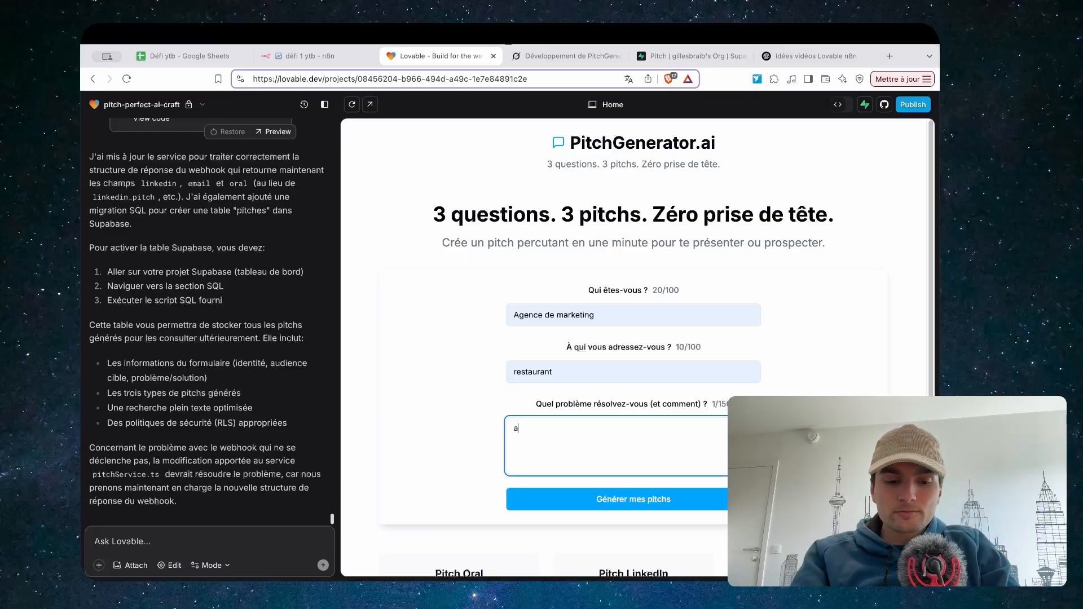
{"action": "type", "text": "ssistant vocal pour"}
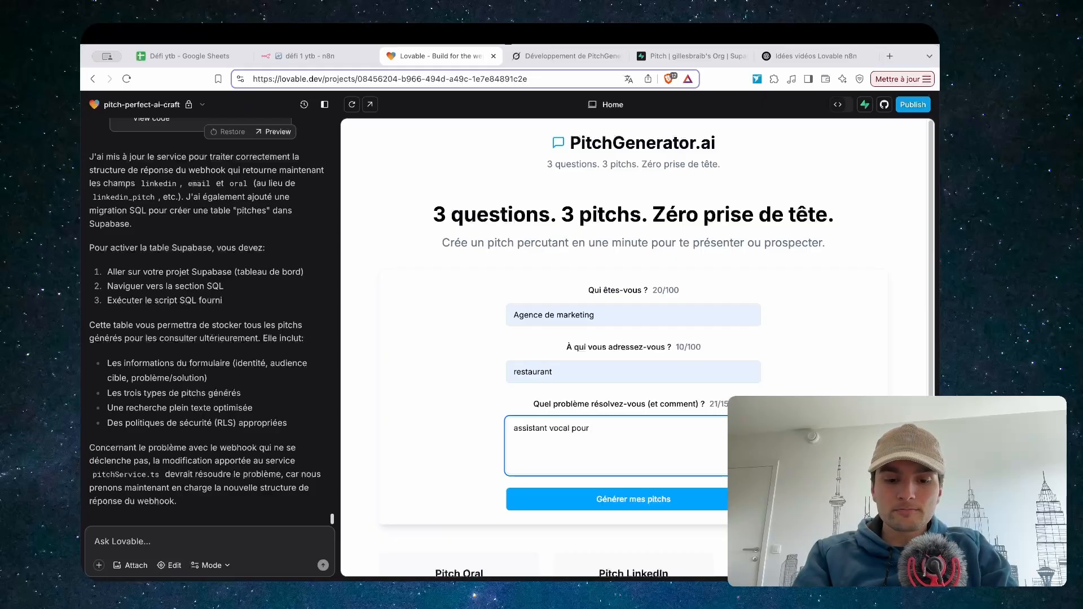
{"action": "type", "text": "r"}
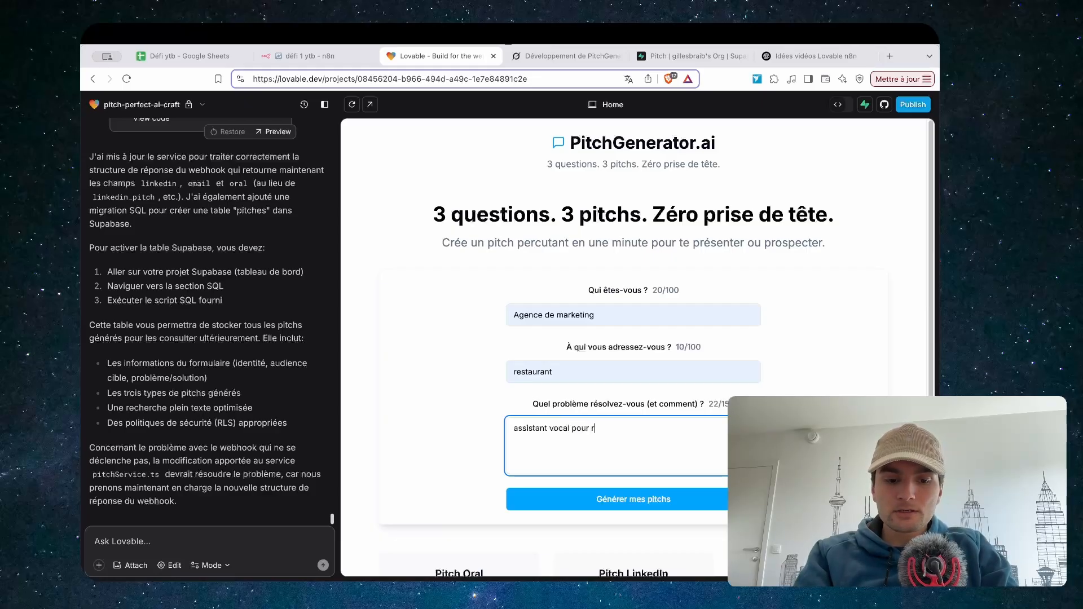
{"action": "type", "text": "éserver des"}
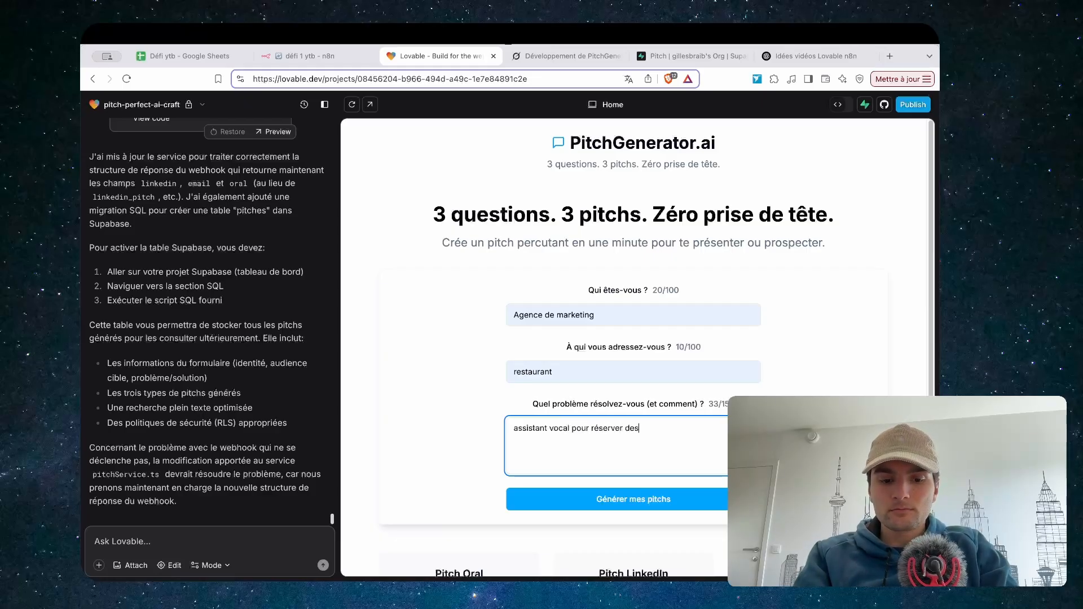
{"action": "type", "text": " tables de restau"}
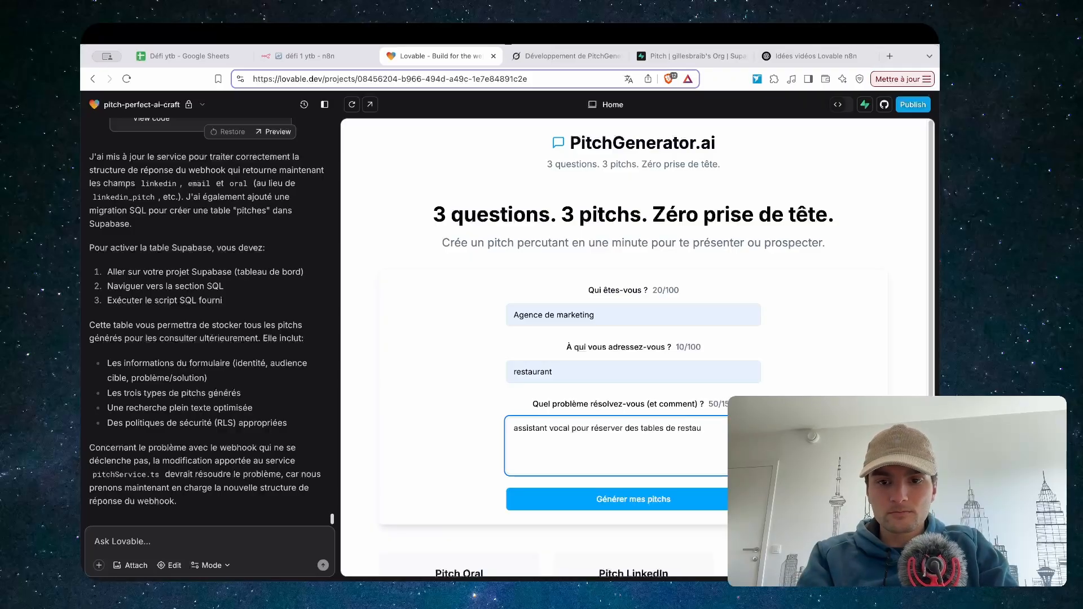
{"action": "key", "text": "BackSpace"}
{"action": "key", "text": "BackSpace"}
Generate the pitches, review the Oral, LinkedIn and Email results, and screenshot them
{"action": "left_click", "coordinate": [641, 502]}
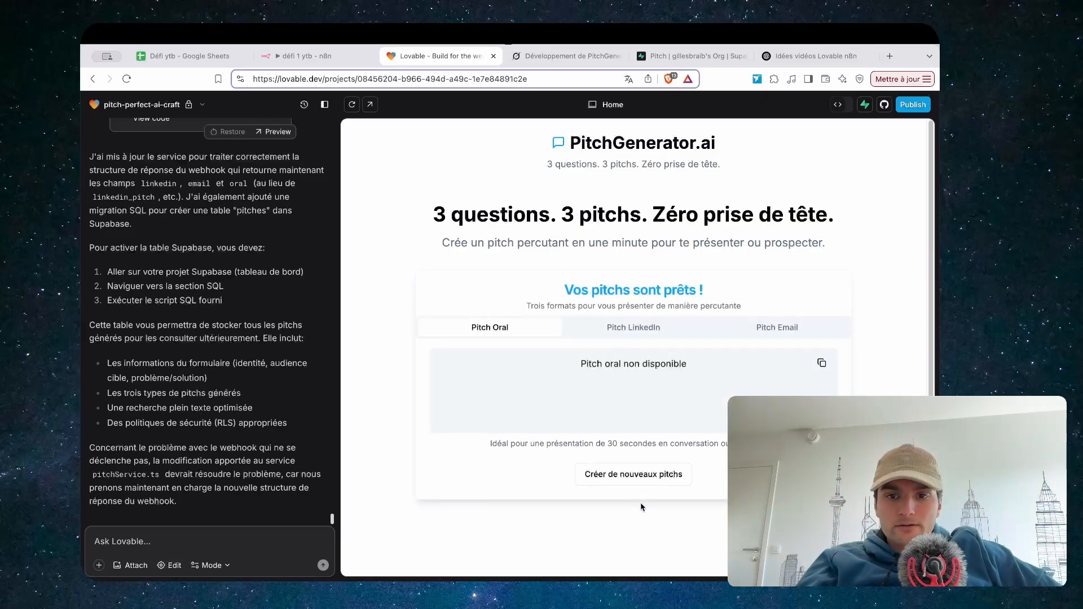
{"action": "left_click", "coordinate": [634, 333]}
{"action": "left_click", "coordinate": [775, 331]}
{"action": "left_click", "coordinate": [685, 326]}
{"action": "left_click", "coordinate": [518, 328]}
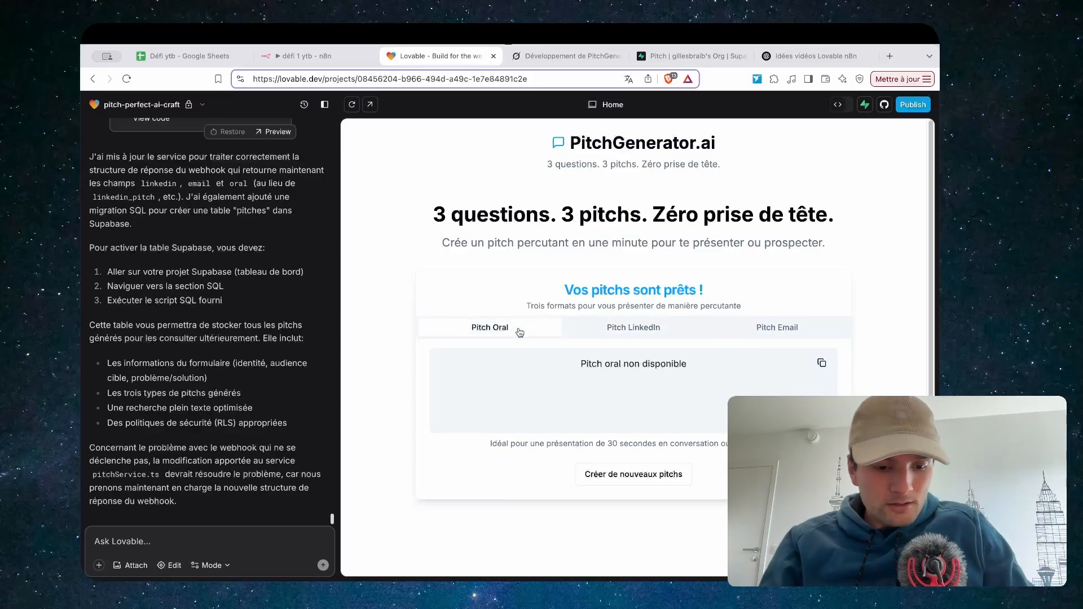
{"action": "key", "text": "super+shift+4"}
Inspect the Respond to Webhook node's details in the n8n workflow
{"action": "key", "text": "ctrl+Tab"}
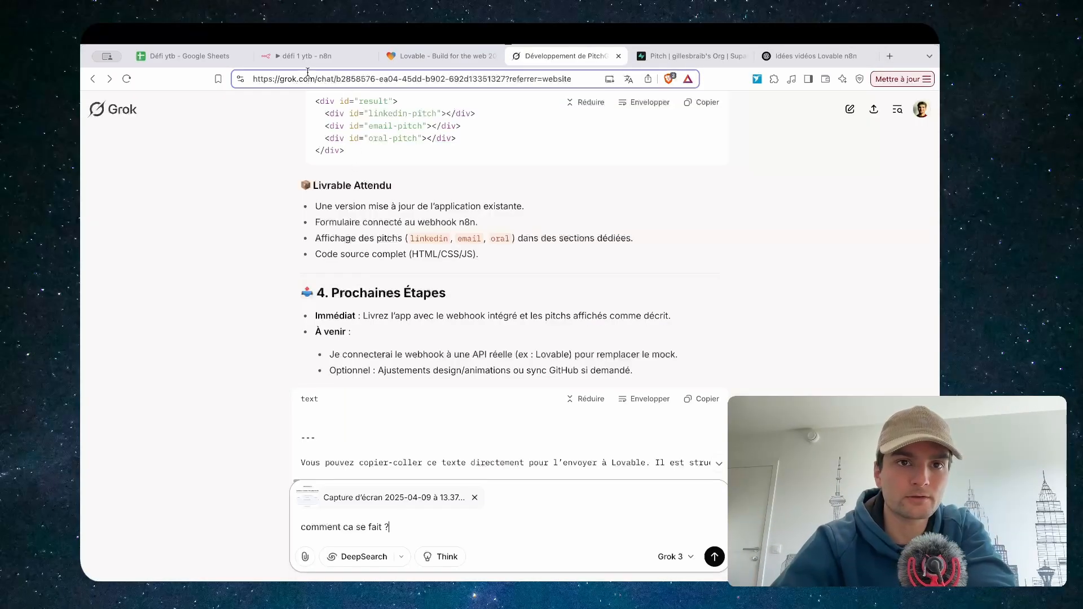
{"action": "left_click", "coordinate": [316, 56]}
{"action": "double_click", "coordinate": [775, 333]}
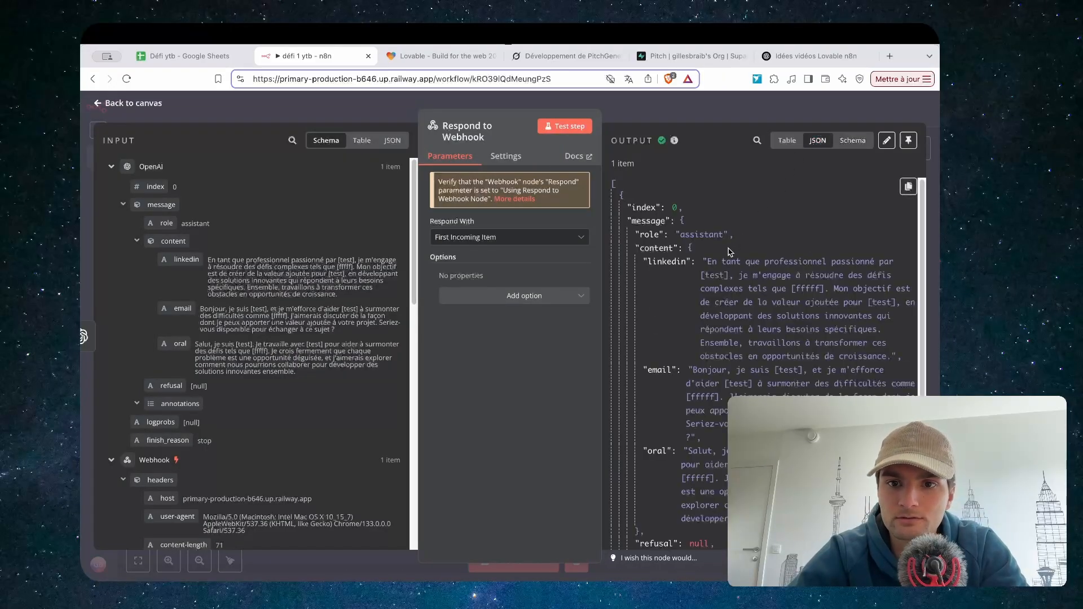
{"action": "scroll", "coordinate": [709, 324], "scroll_direction": "down", "scroll_amount": 2}
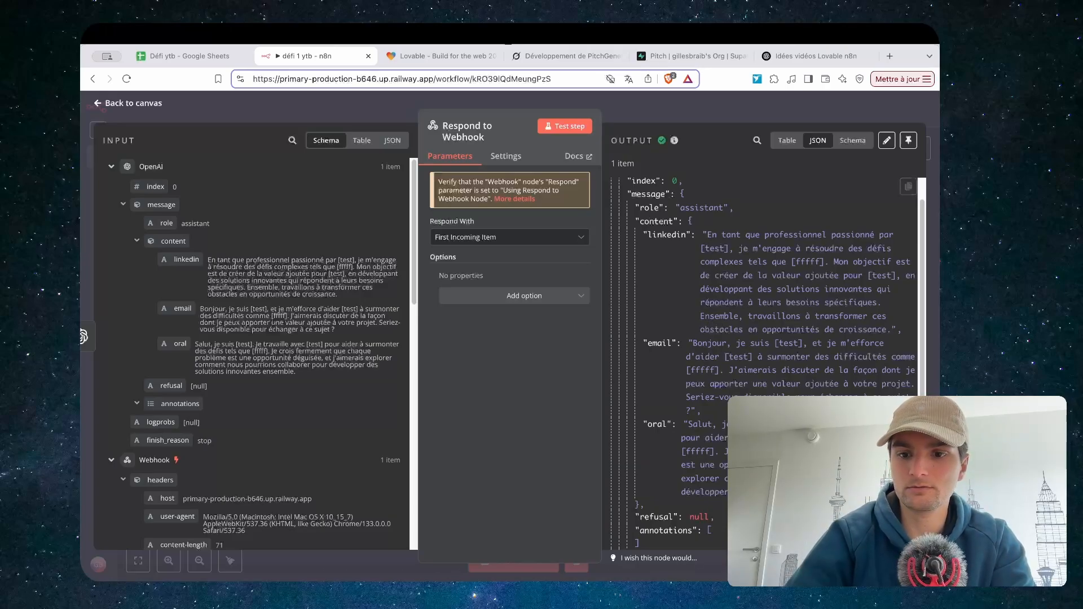
Send Grok the screenshot asking 'est ce qu'on a communiqué les bonnes variables ?'
{"action": "left_click_drag", "start_coordinate": [908, 187], "coordinate": [423, 498]}
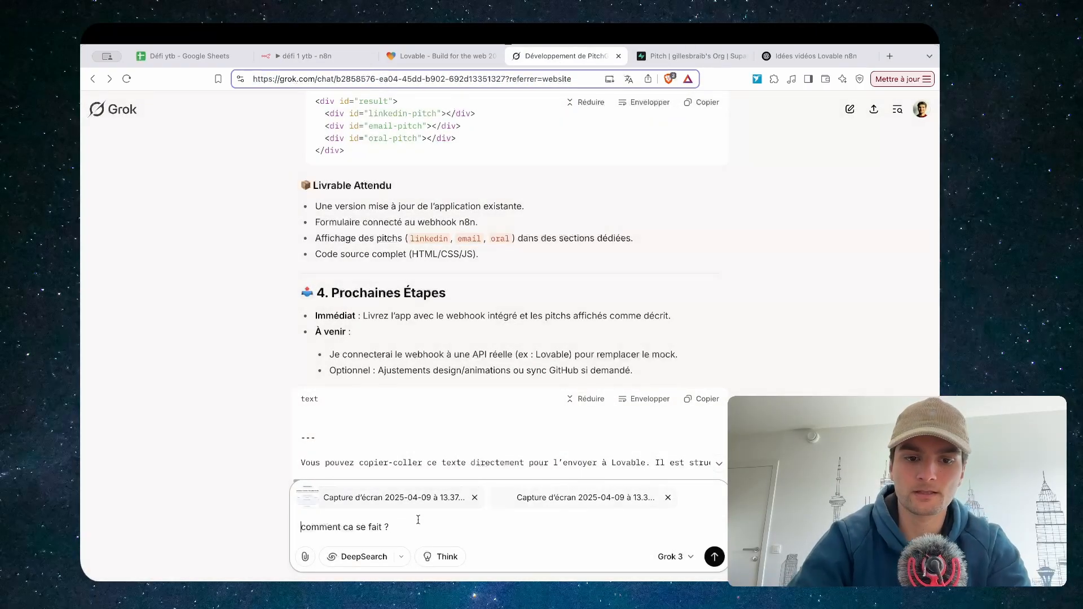
{"action": "key", "text": "shift+Return"}
{"action": "type", "text": "est ce qu'on a com"}
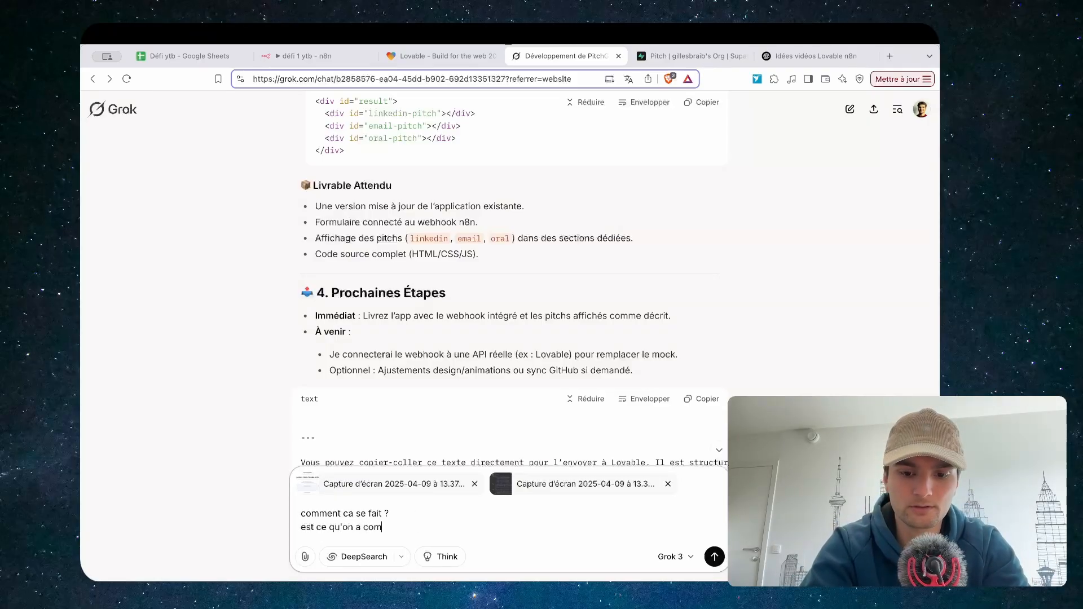
{"action": "type", "text": "muniqué les bo"}
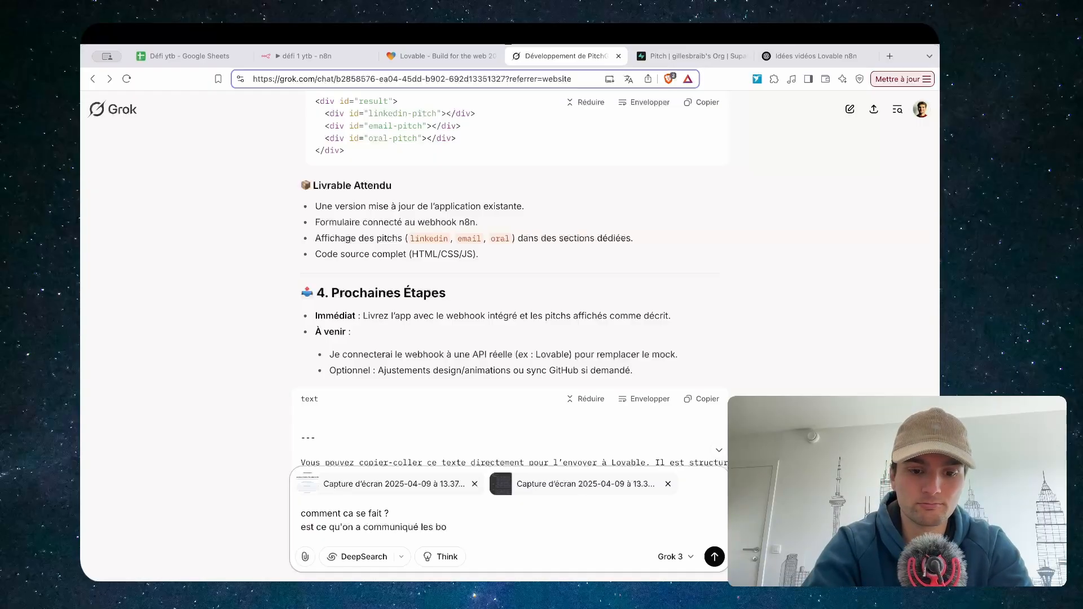
{"action": "type", "text": "nnes varia"}
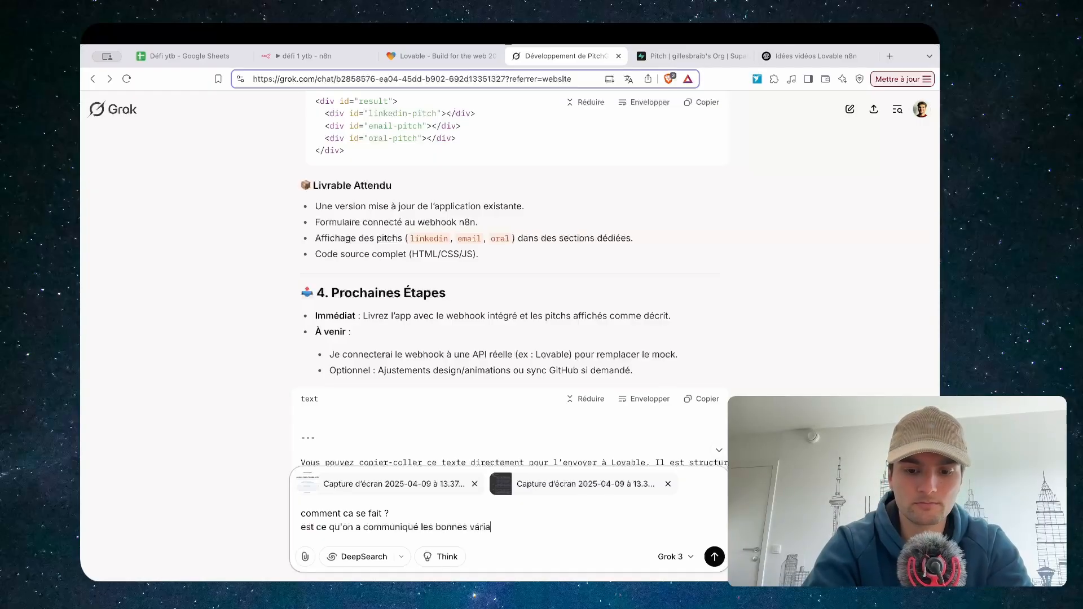
{"action": "type", "text": "bles ?"}
{"action": "key", "text": "Return"}
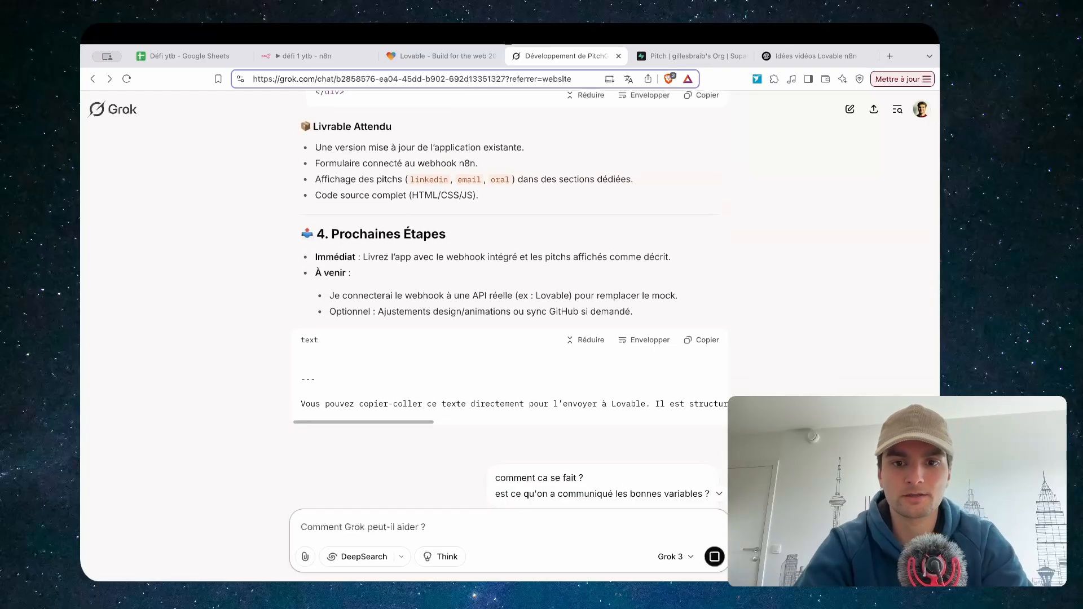
Open src/services/pitchService.ts in Dev mode and locate the data.oral mapping on line 45
{"action": "left_click", "coordinate": [438, 55]}
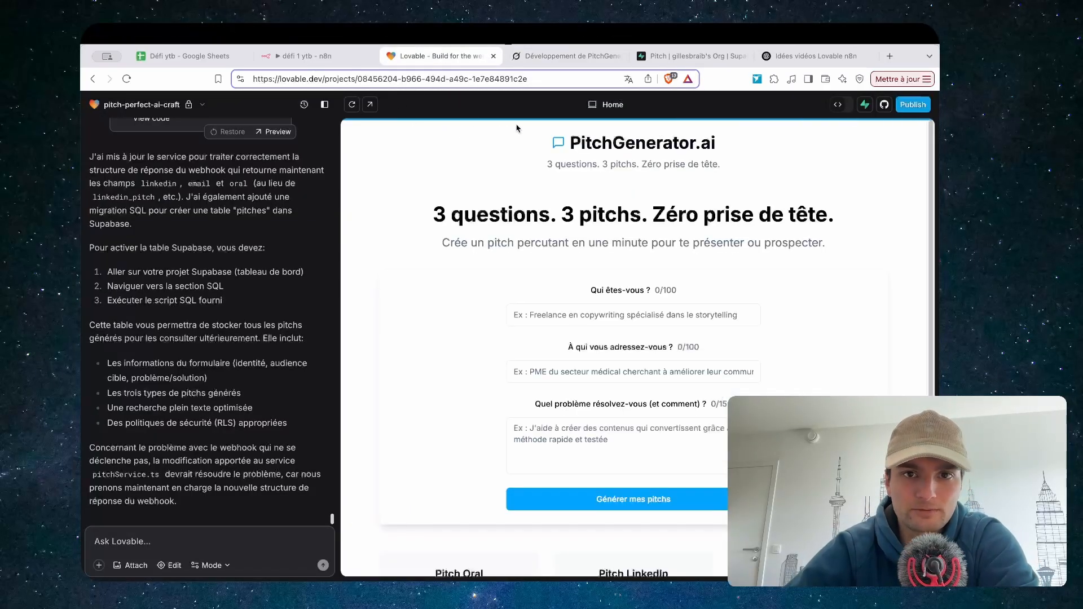
{"action": "left_click", "coordinate": [845, 106]}
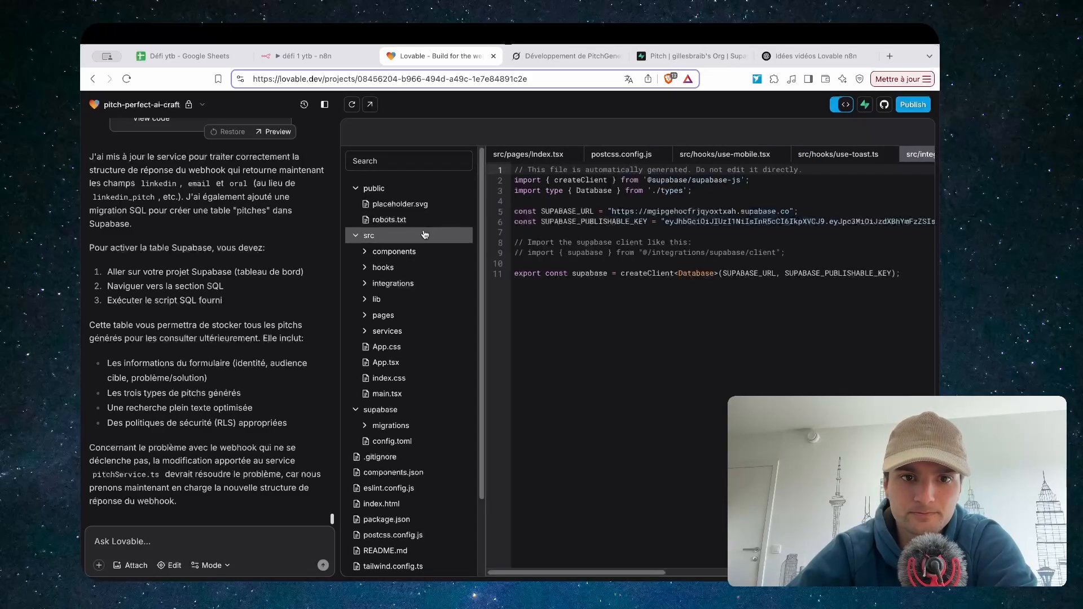
{"action": "left_click", "coordinate": [389, 268]}
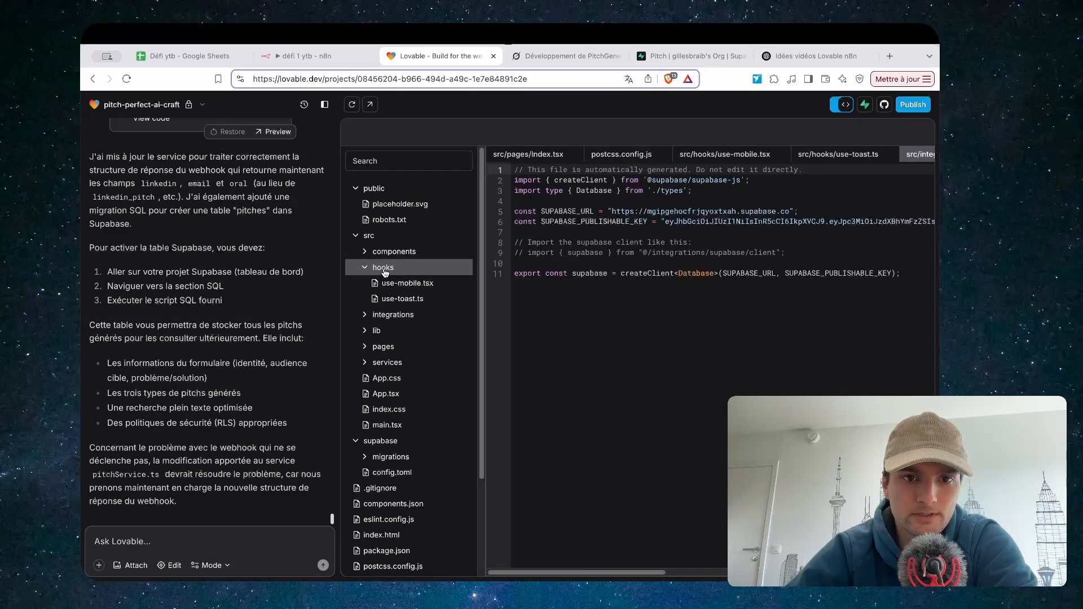
{"action": "left_click", "coordinate": [383, 269]}
{"action": "left_click", "coordinate": [387, 331]}
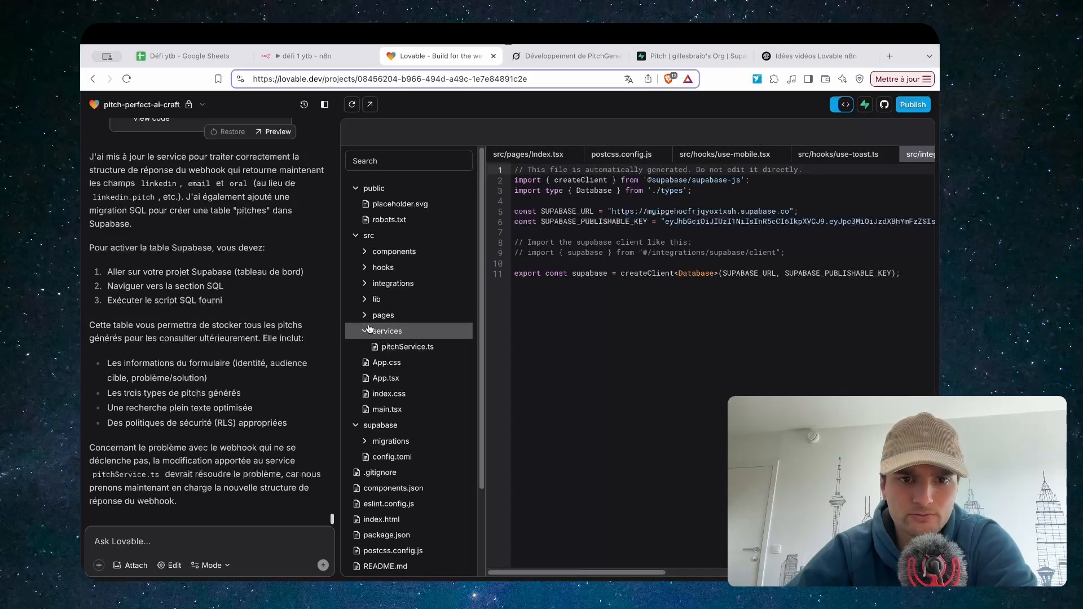
{"action": "left_click", "coordinate": [401, 348]}
{"action": "scroll", "coordinate": [675, 323], "scroll_direction": "down", "scroll_amount": 5}
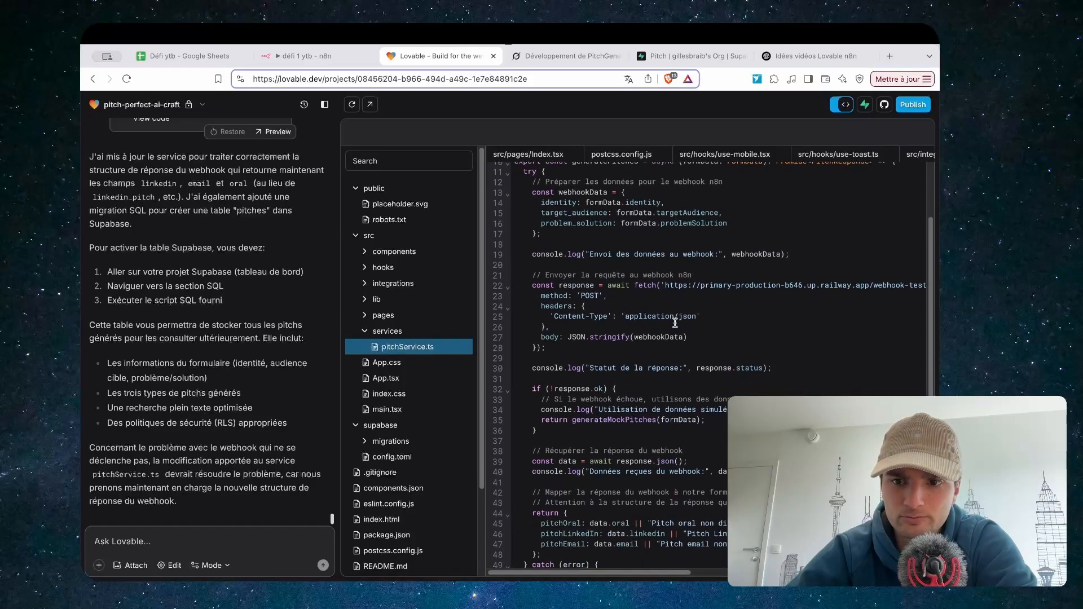
{"action": "scroll", "coordinate": [675, 322], "scroll_direction": "down", "scroll_amount": 3}
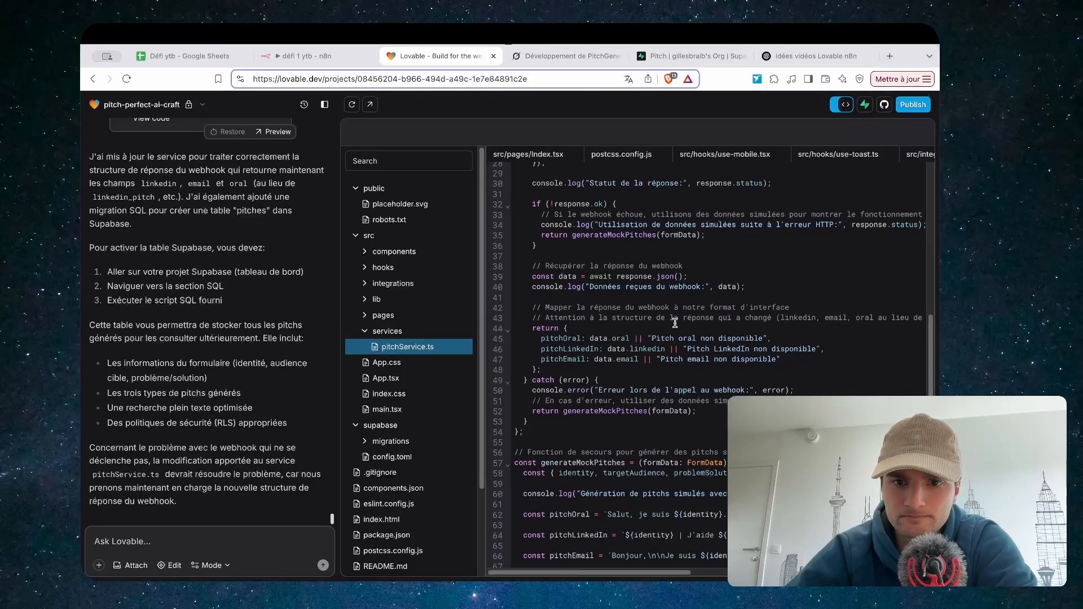
{"action": "left_click", "coordinate": [599, 339]}
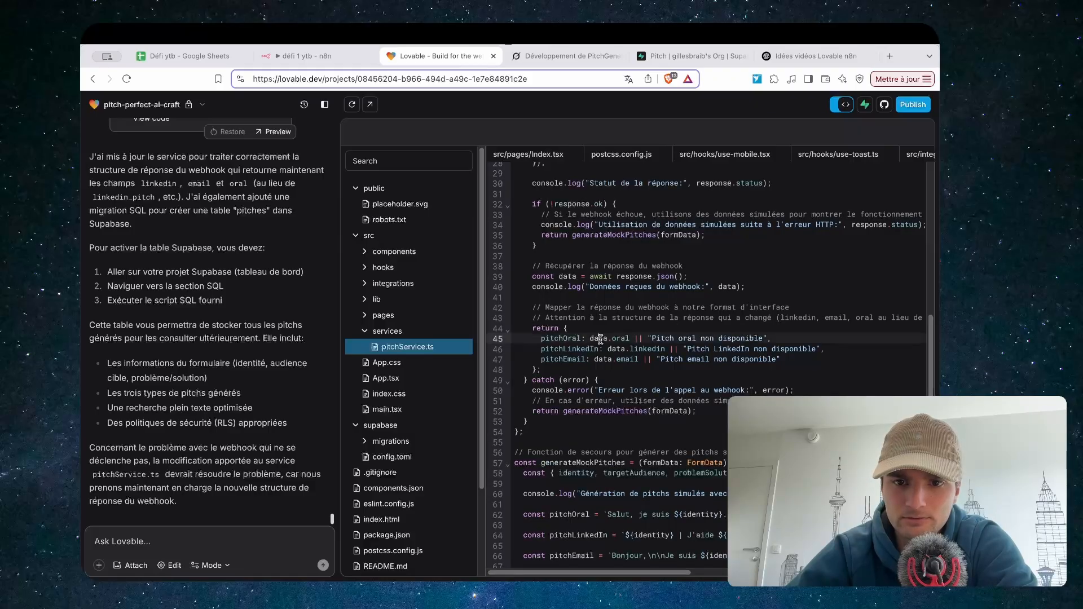
{"action": "left_click_drag", "start_coordinate": [630, 338], "coordinate": [608, 336]}
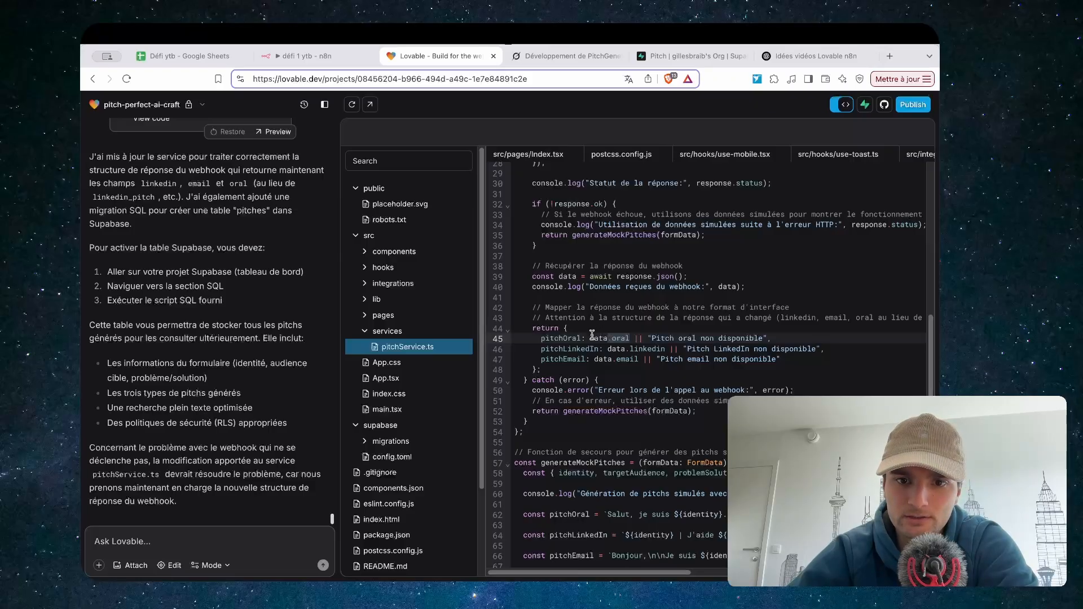
{"action": "left_click", "coordinate": [524, 422]}
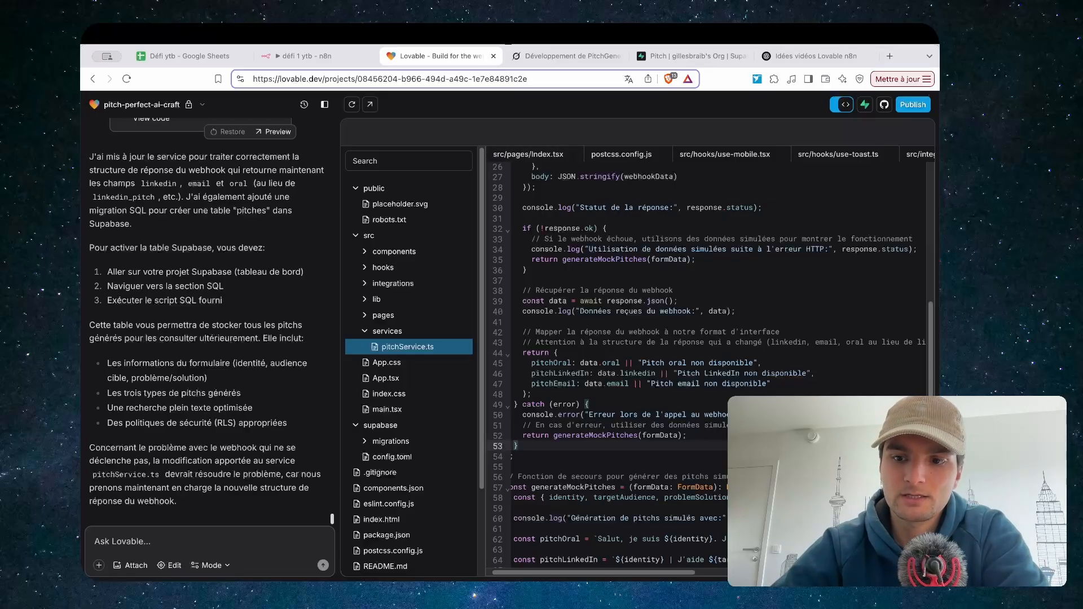
Send Grok a code screenshot captioned 'voila ce qu'il y a dans le code :'
{"action": "left_click", "coordinate": [546, 57]}
{"action": "left_click_drag", "start_coordinate": [545, 85], "coordinate": [373, 520]}
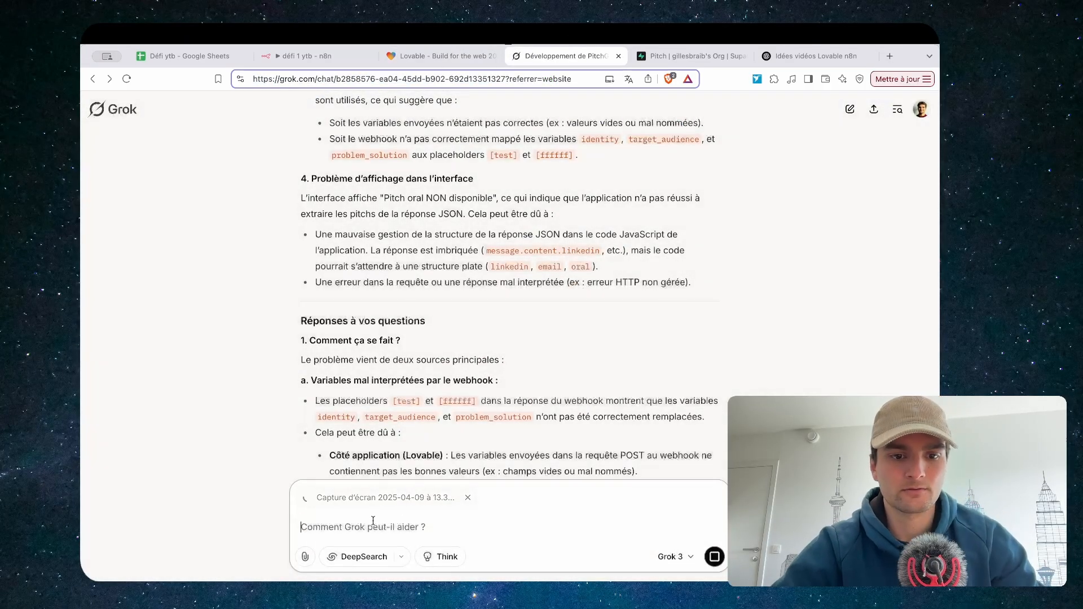
{"action": "type", "text": "voila ce"}
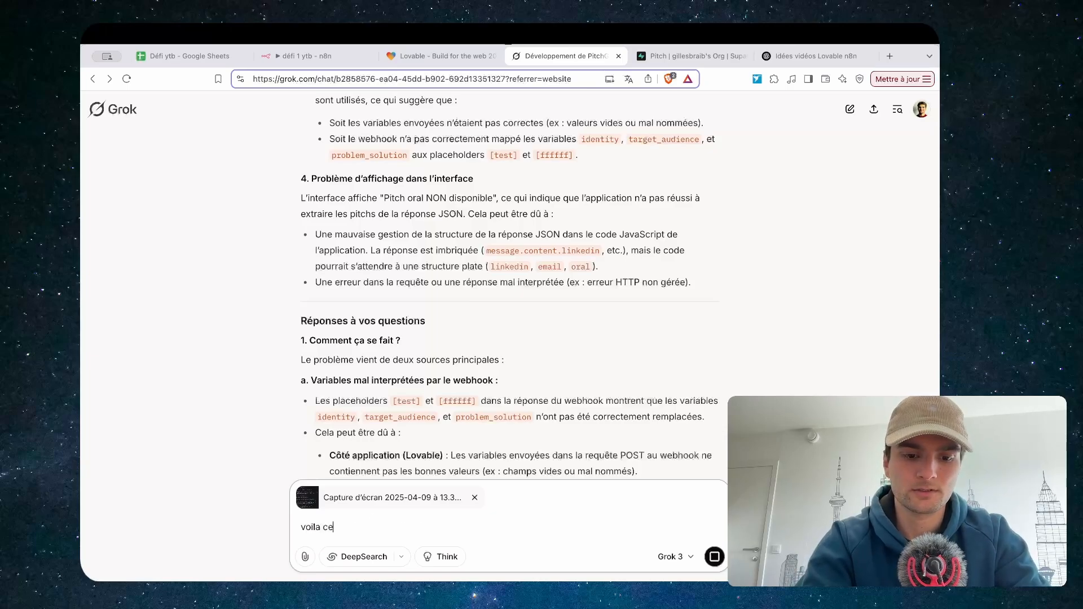
{"action": "type", "text": " qu'il y a dans le code :"}
{"action": "key", "text": "Return"}
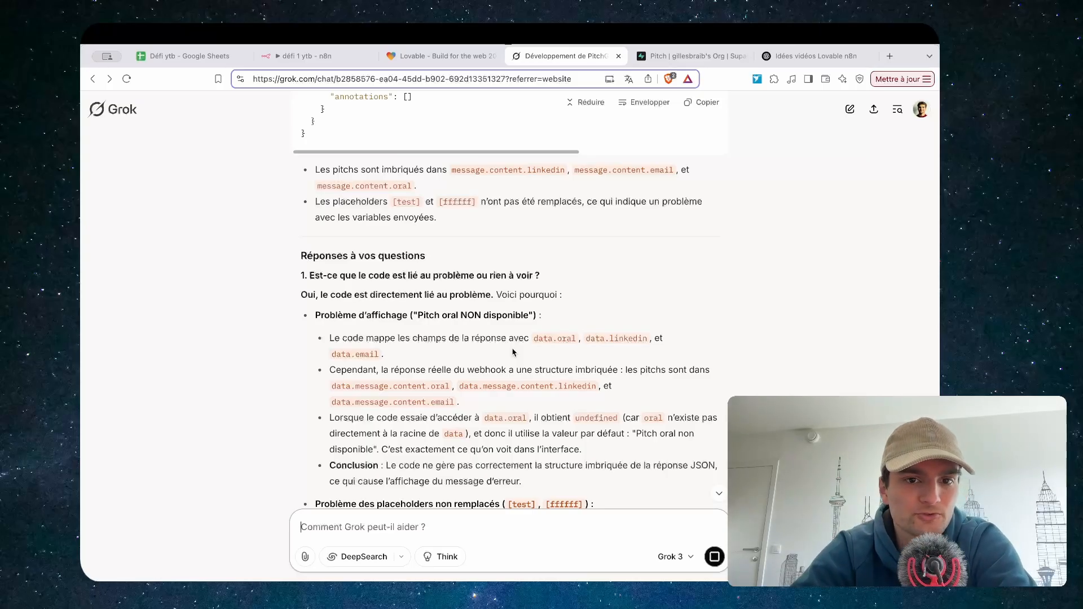
Read Grok's diagnosis that pitches sit under data.message.content, then return to the code
{"action": "scroll", "coordinate": [548, 326], "scroll_direction": "down", "scroll_amount": 3}
{"action": "scroll", "coordinate": [549, 326], "scroll_direction": "down", "scroll_amount": 9}
{"action": "scroll", "coordinate": [549, 326], "scroll_direction": "up", "scroll_amount": 11}
{"action": "scroll", "coordinate": [550, 328], "scroll_direction": "down", "scroll_amount": 4}
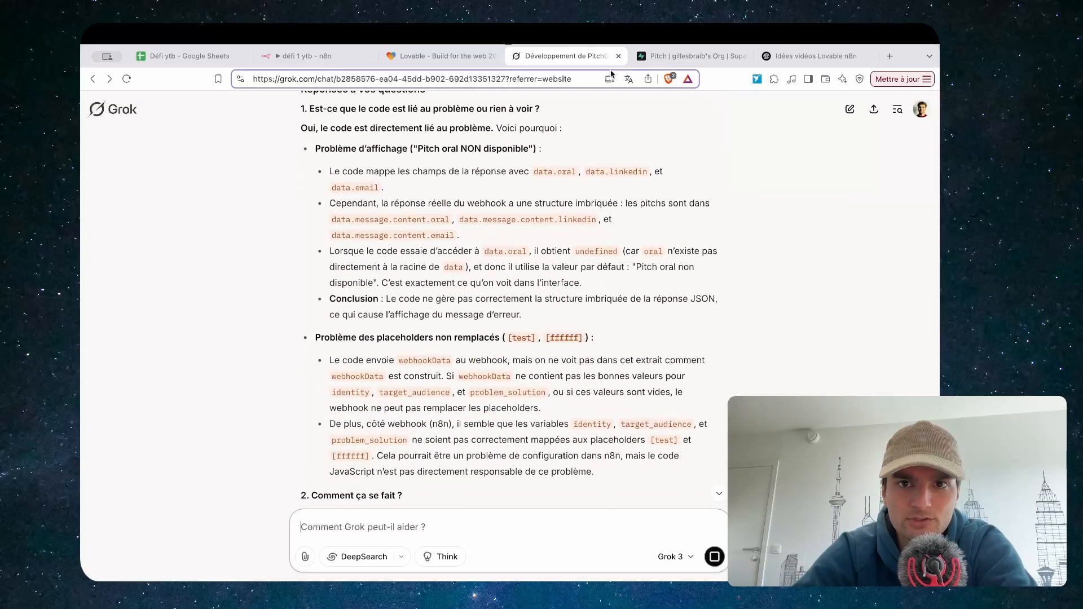
{"action": "left_click", "coordinate": [437, 56]}
{"action": "left_click", "coordinate": [544, 312]}
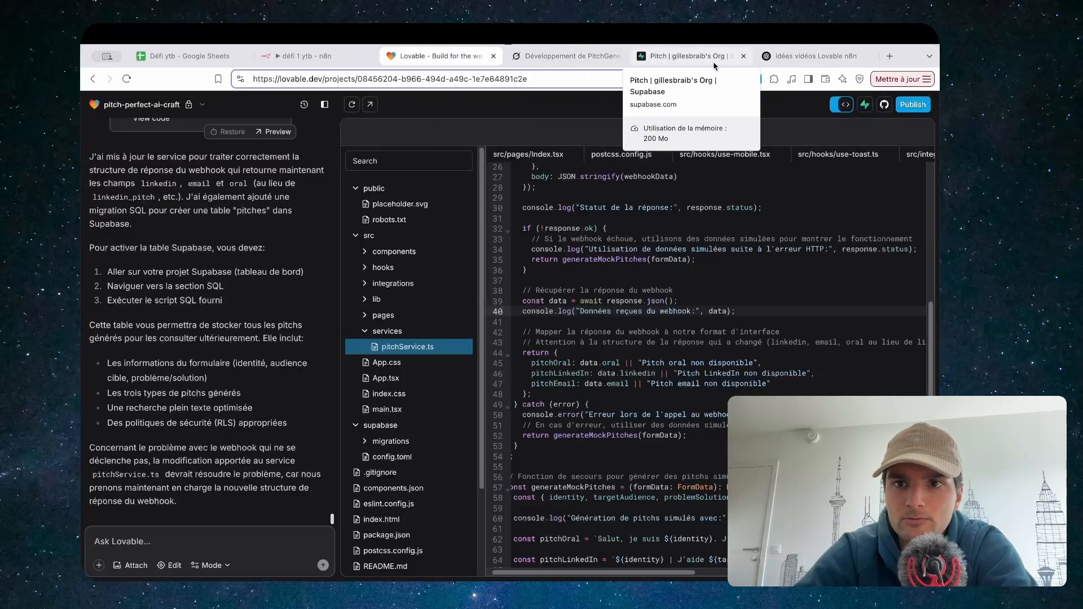
In Grok, select the three corrected pitch-mapping lines that read data.message?.content
{"action": "left_click", "coordinate": [564, 56]}
{"action": "scroll", "coordinate": [489, 286], "scroll_direction": "down", "scroll_amount": 8}
{"action": "scroll", "coordinate": [488, 287], "scroll_direction": "down", "scroll_amount": 15}
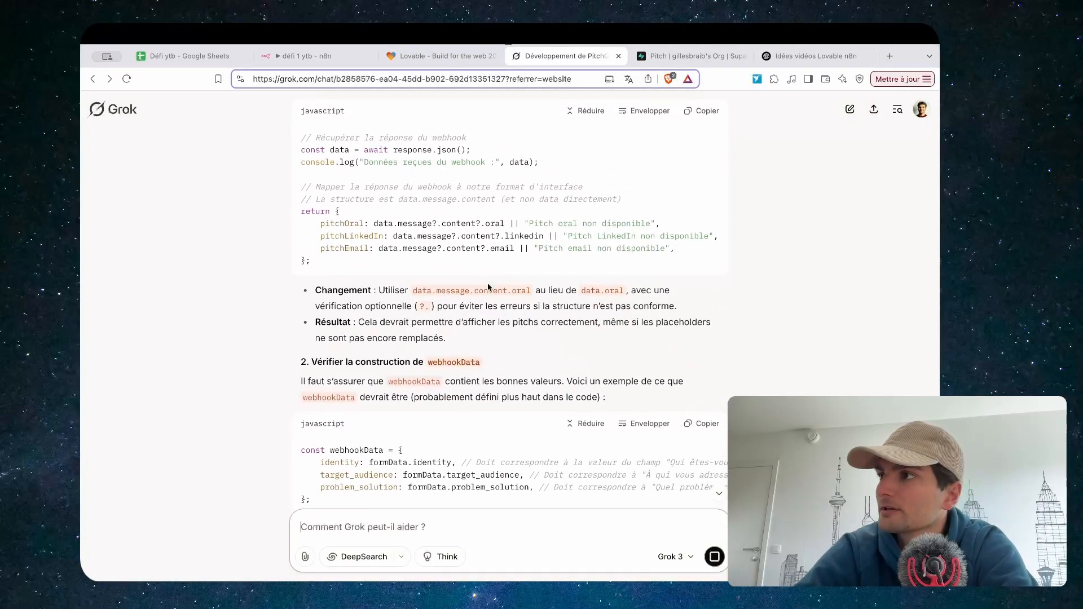
{"action": "scroll", "coordinate": [488, 284], "scroll_direction": "down", "scroll_amount": 3}
{"action": "scroll", "coordinate": [487, 283], "scroll_direction": "up", "scroll_amount": 6}
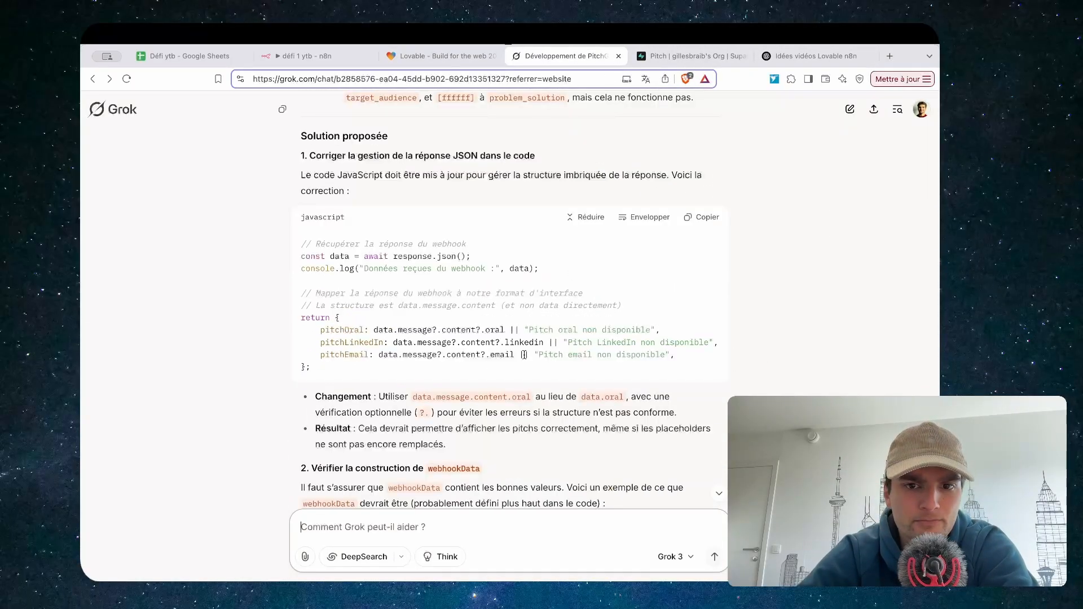
{"action": "left_click_drag", "start_coordinate": [689, 355], "coordinate": [296, 336]}
{"action": "key", "text": "ctrl+c"}
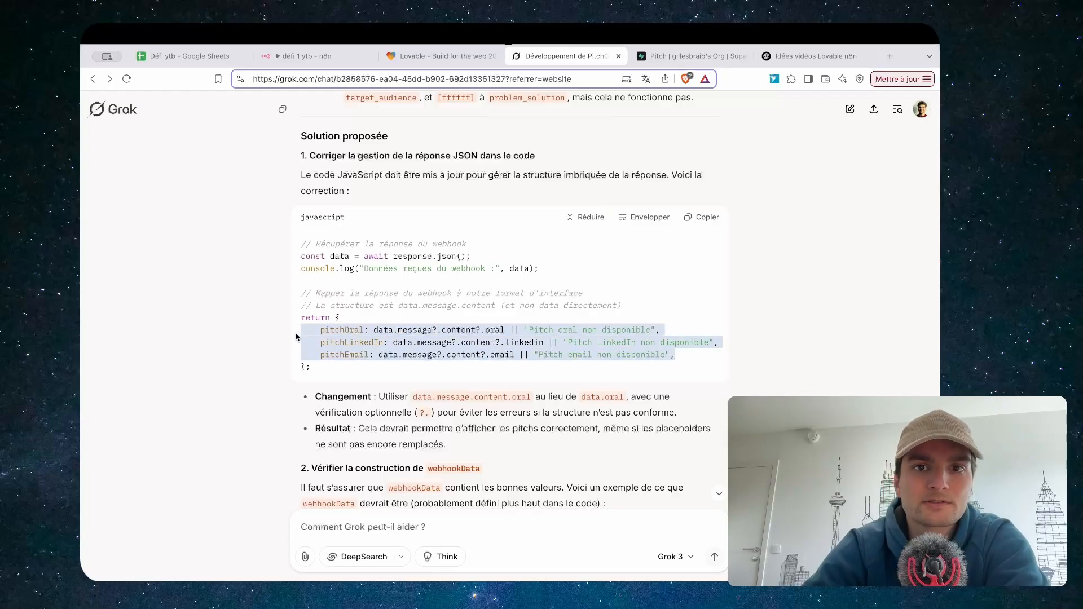
Replace lines 45–47 of pitchService.ts with the corrected mapping and save the changes
{"action": "left_click", "coordinate": [438, 63]}
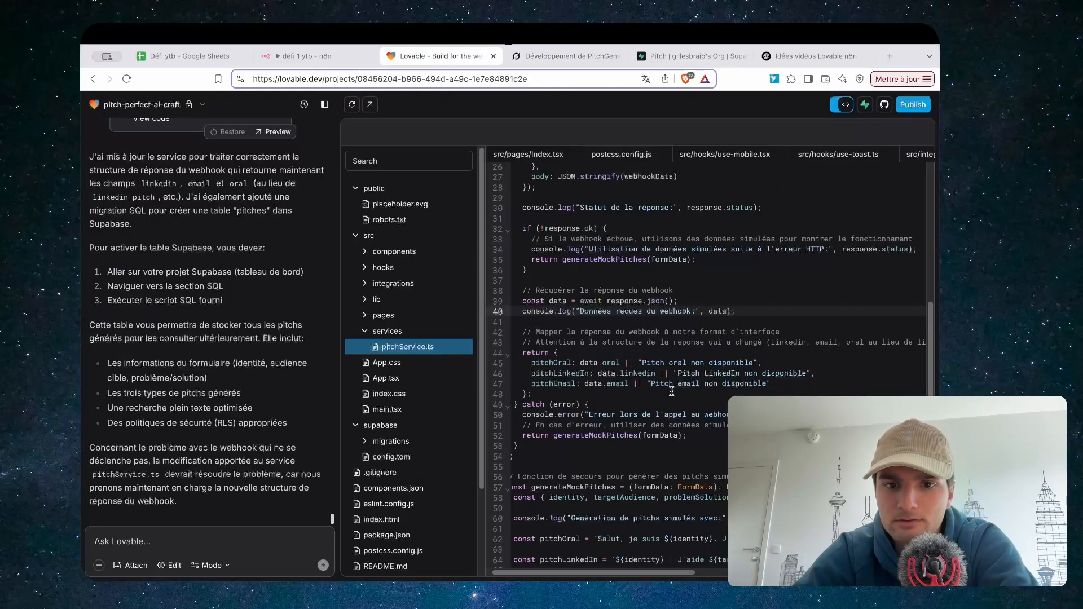
{"action": "left_click_drag", "start_coordinate": [784, 386], "coordinate": [525, 365]}
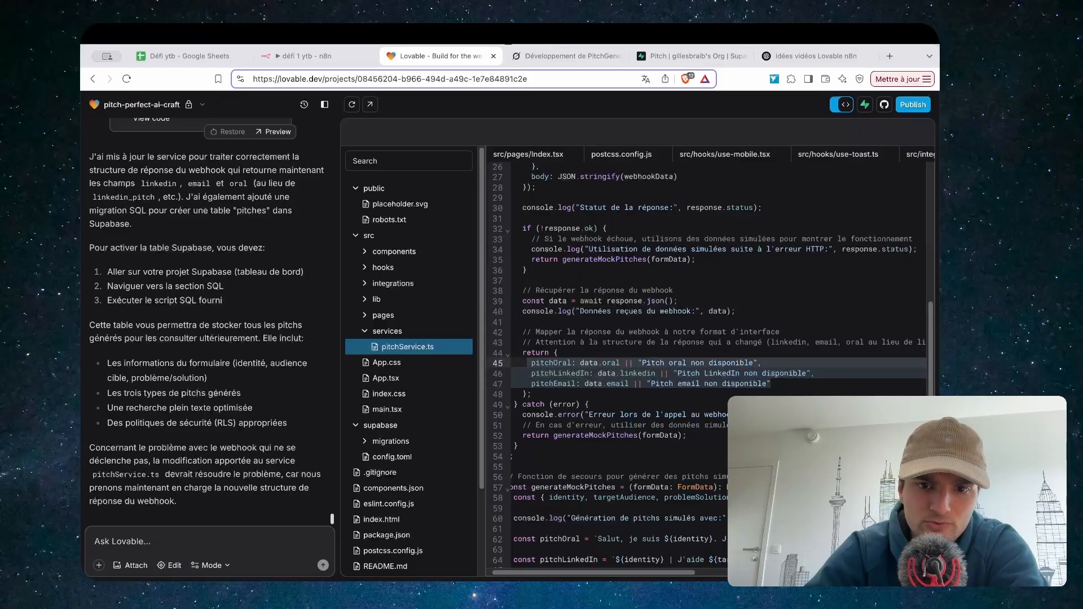
{"action": "key", "text": "ctrl+v"}
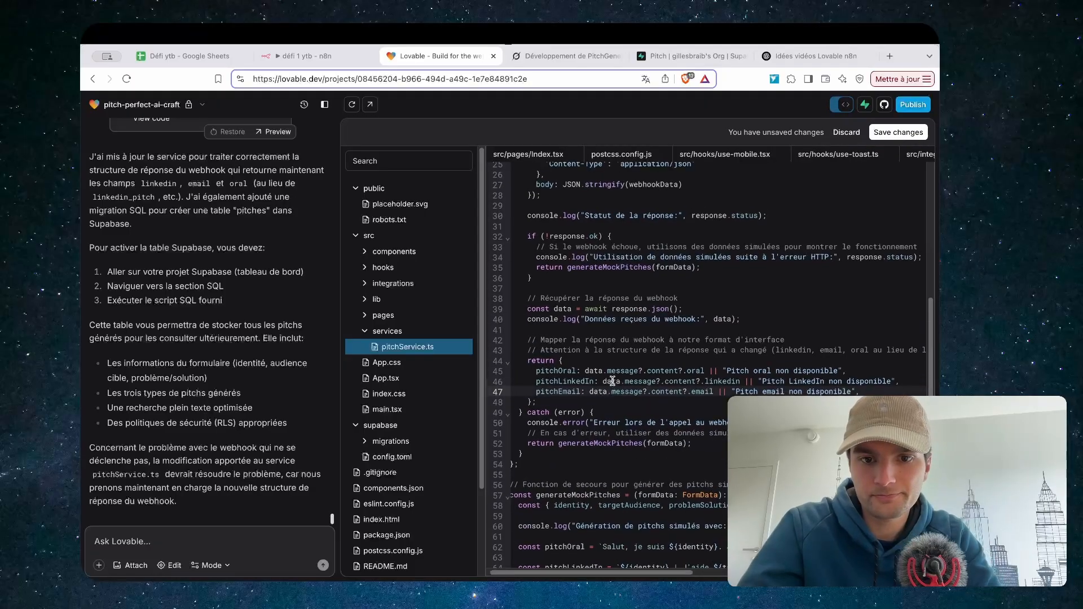
{"action": "scroll", "coordinate": [609, 381], "scroll_direction": "up", "scroll_amount": 1}
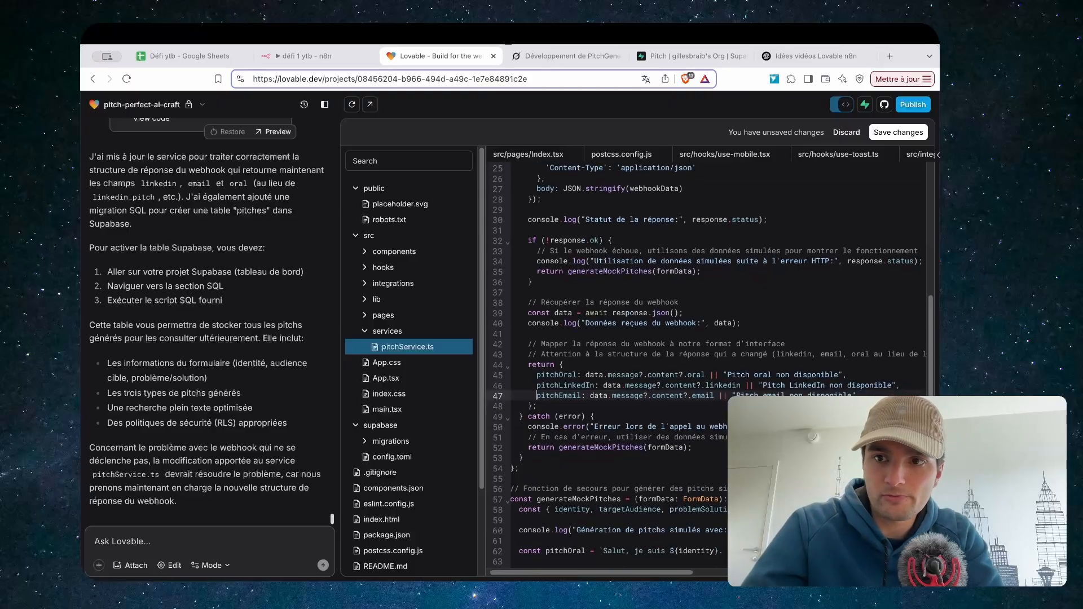
{"action": "left_click", "coordinate": [905, 139]}
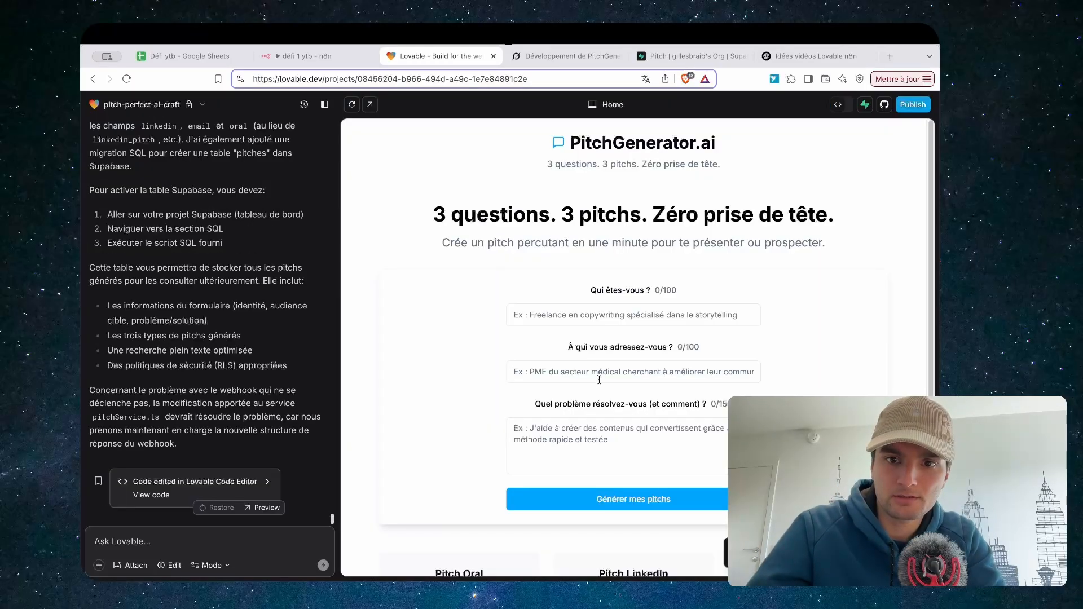
Start an n8n test run so the webhook waits for a call
{"action": "left_click", "coordinate": [308, 56]}
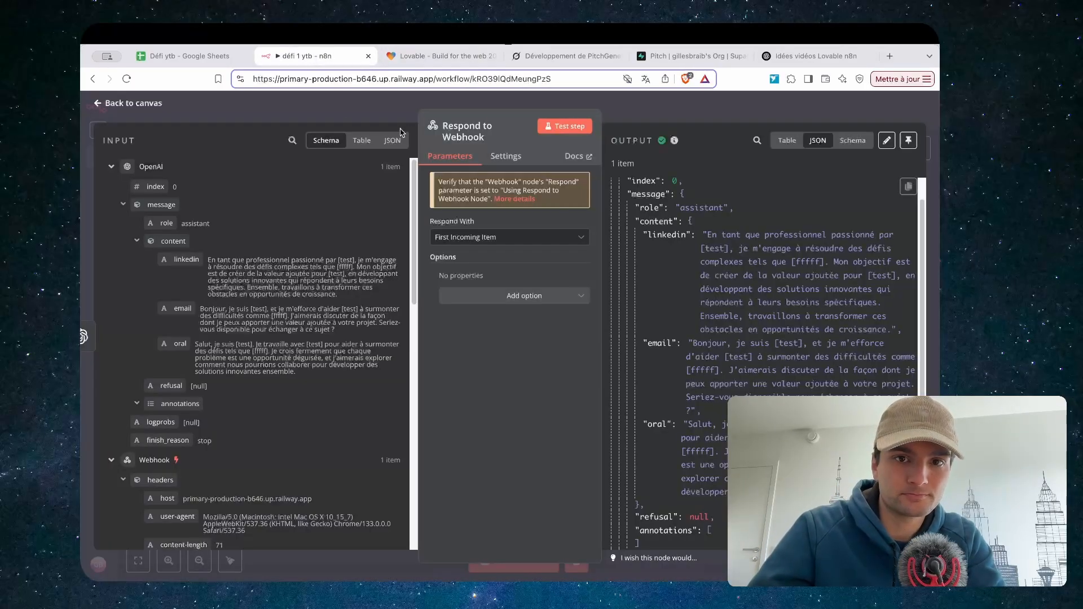
{"action": "left_click", "coordinate": [670, 123]}
{"action": "left_click", "coordinate": [488, 568]}
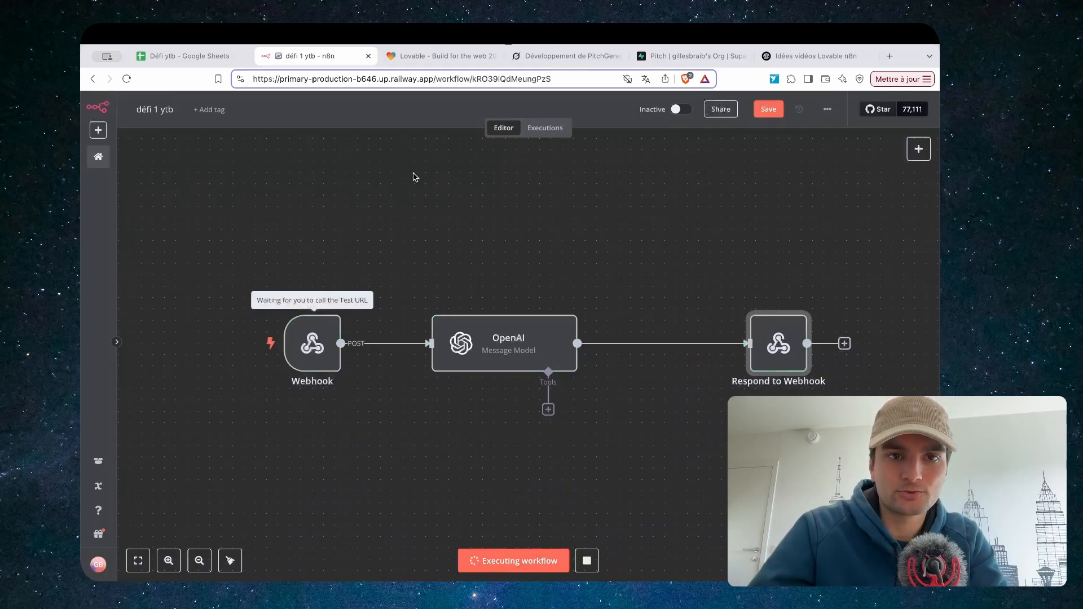
Fill the form with Agence de marketing, restaurant, and 'assistant vocaux pour reservation de tab'
{"action": "left_click", "coordinate": [420, 56]}
{"action": "left_click", "coordinate": [552, 315]}
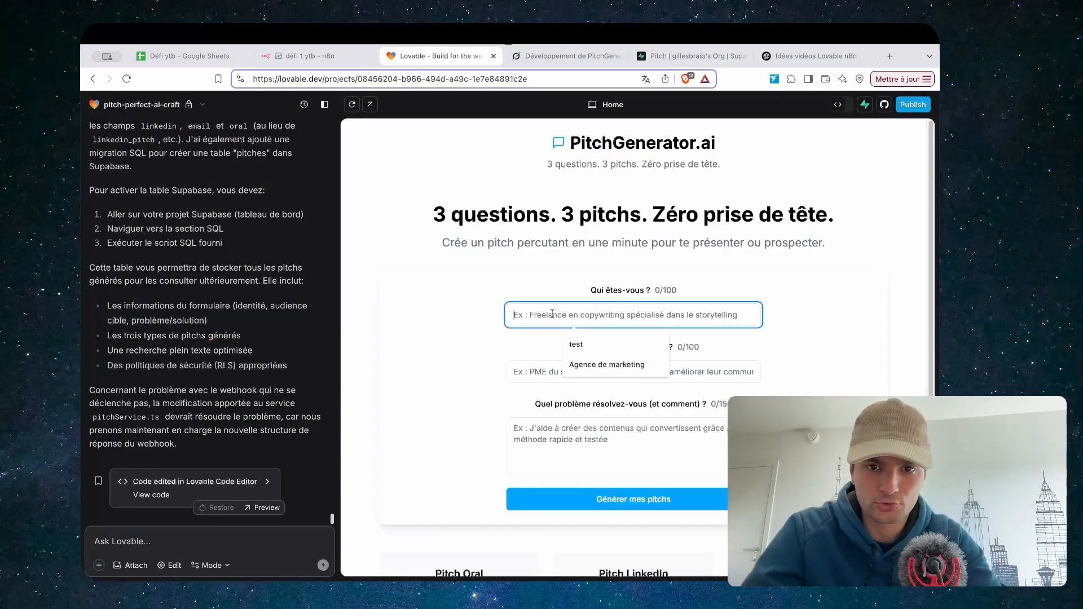
{"action": "left_click", "coordinate": [594, 367]}
{"action": "left_click", "coordinate": [570, 373]}
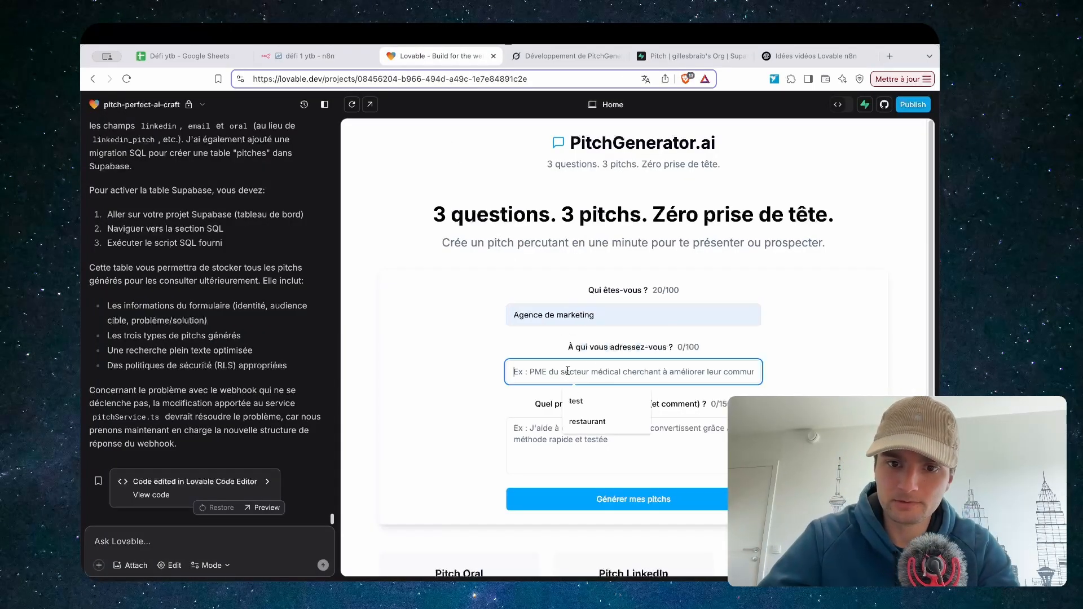
{"action": "left_click", "coordinate": [586, 422]}
{"action": "left_click", "coordinate": [575, 432]}
{"action": "type", "text": "tes"}
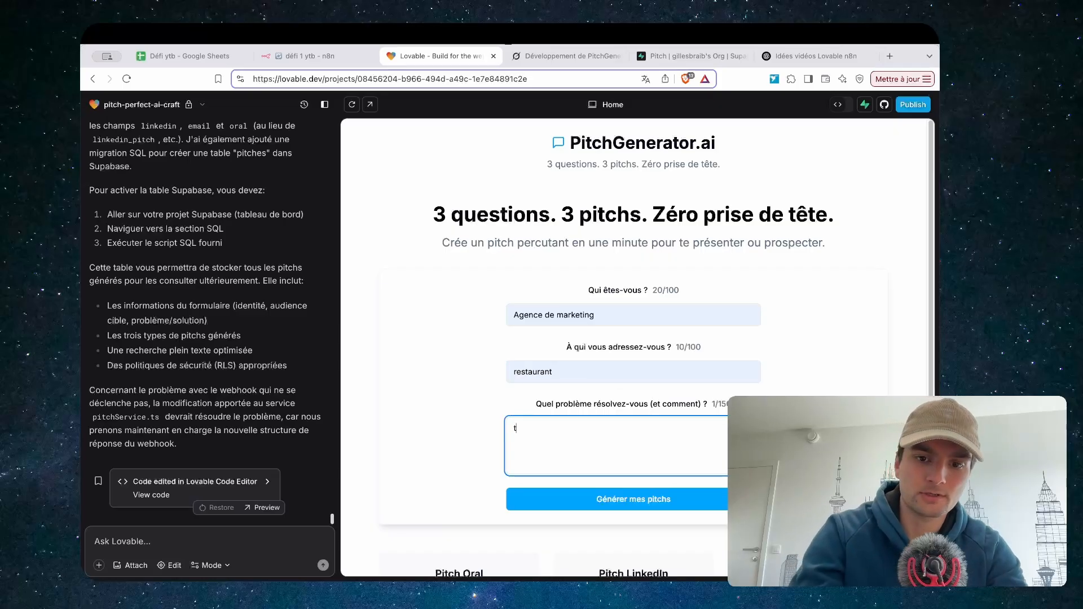
{"action": "key", "text": "BackSpace"}
{"action": "key", "text": "BackSpace"}
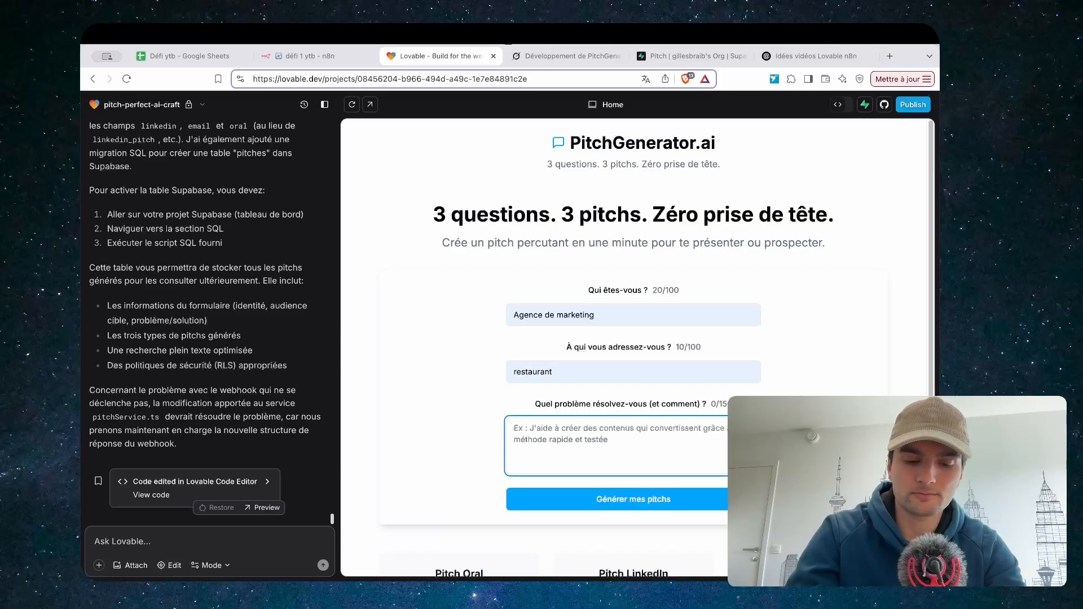
{"action": "type", "text": "assistant vocaux "}
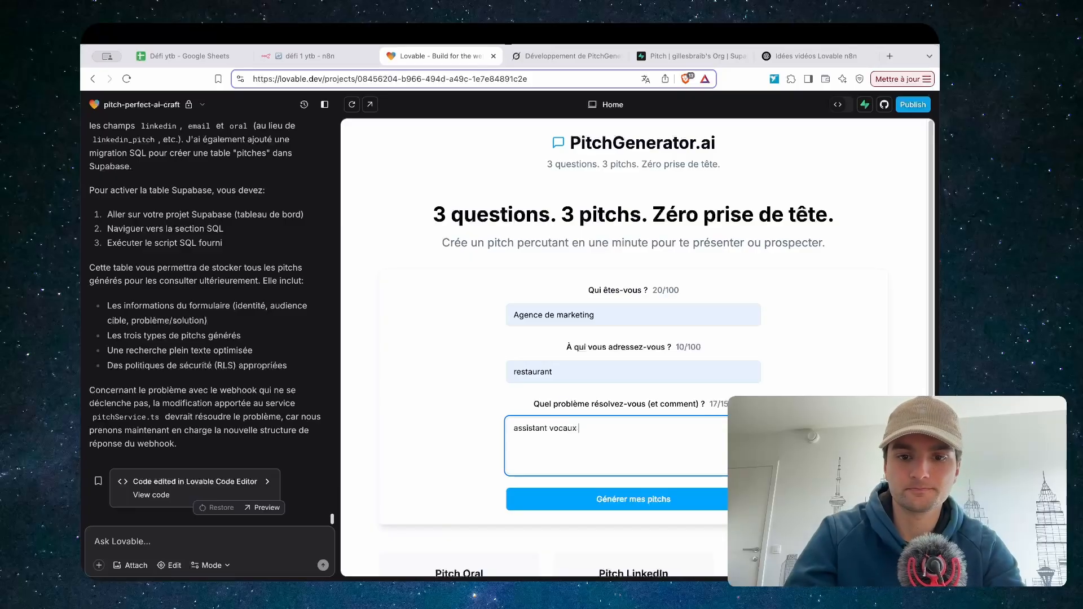
{"action": "type", "text": "pour res"}
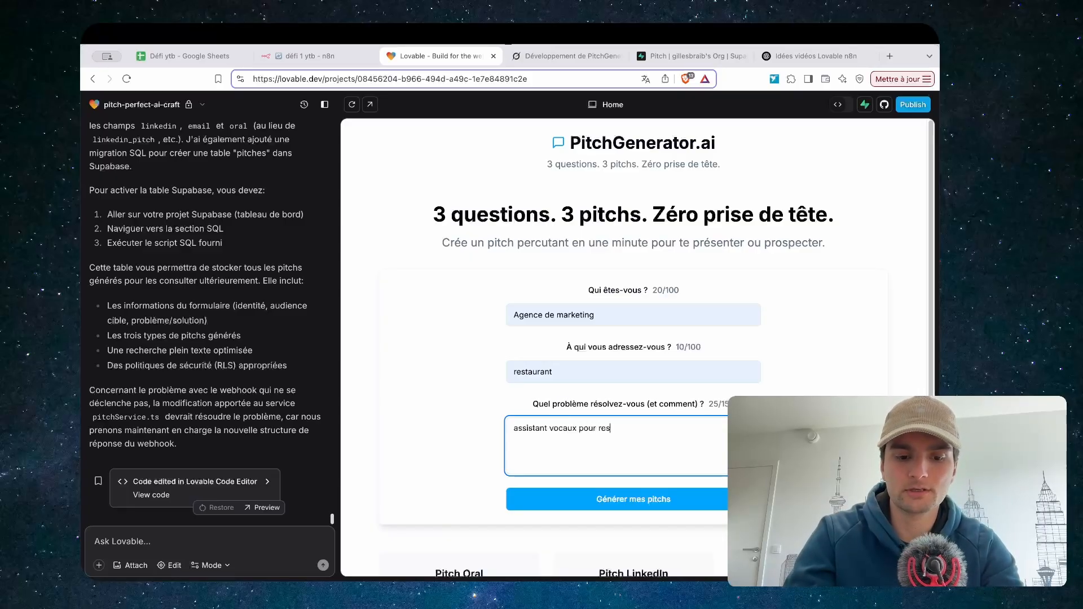
{"action": "type", "text": "ervation de tables"}
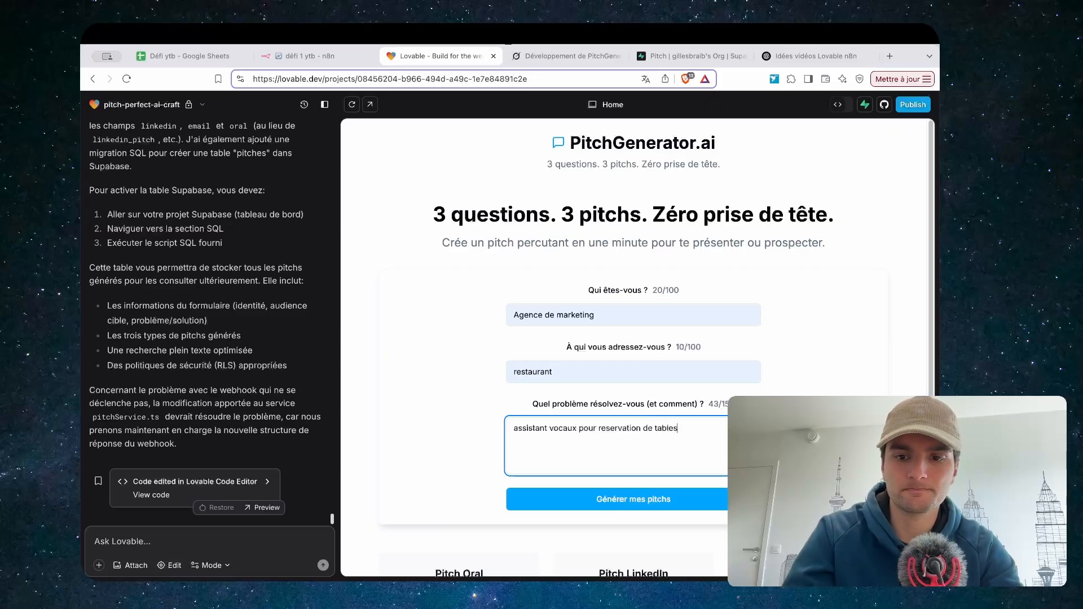
Generate the restaurant pitches, review the LinkedIn and email versions, and copy the oral pitch
{"action": "left_click", "coordinate": [599, 507]}
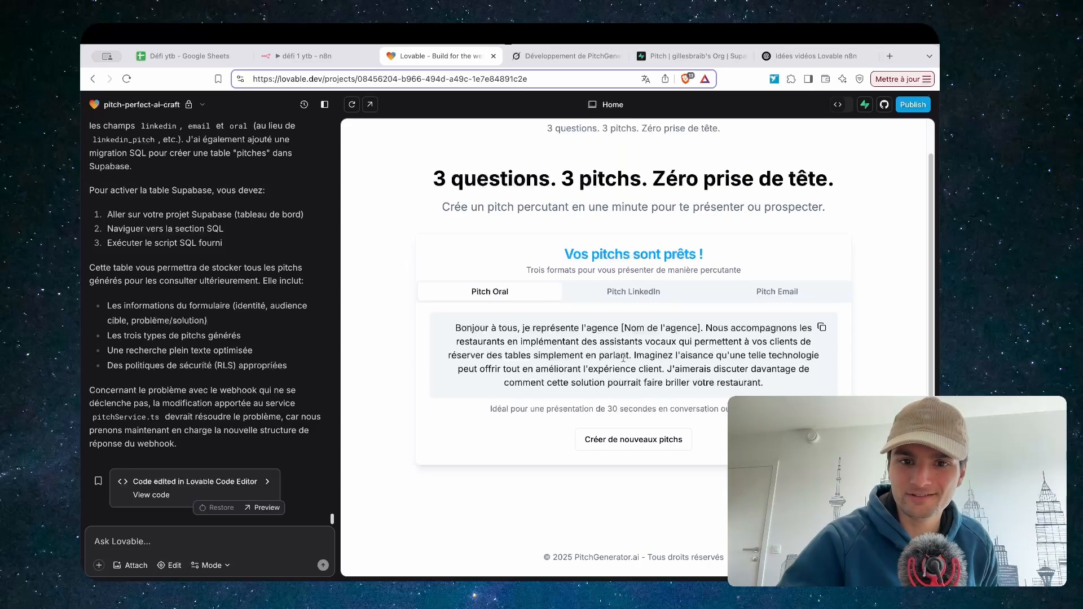
{"action": "left_click", "coordinate": [608, 292]}
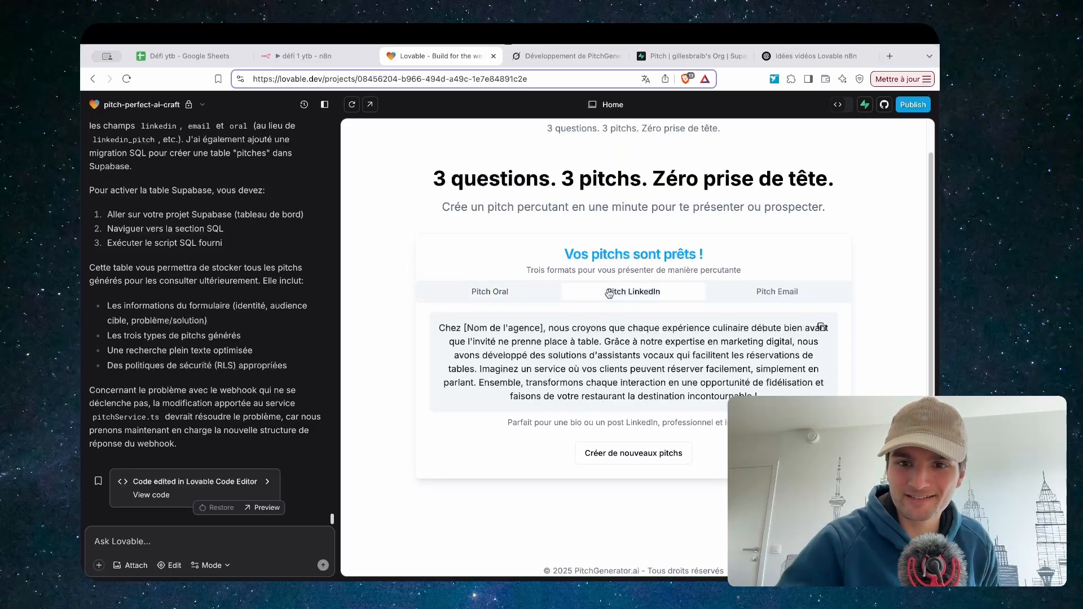
{"action": "left_click", "coordinate": [756, 292]}
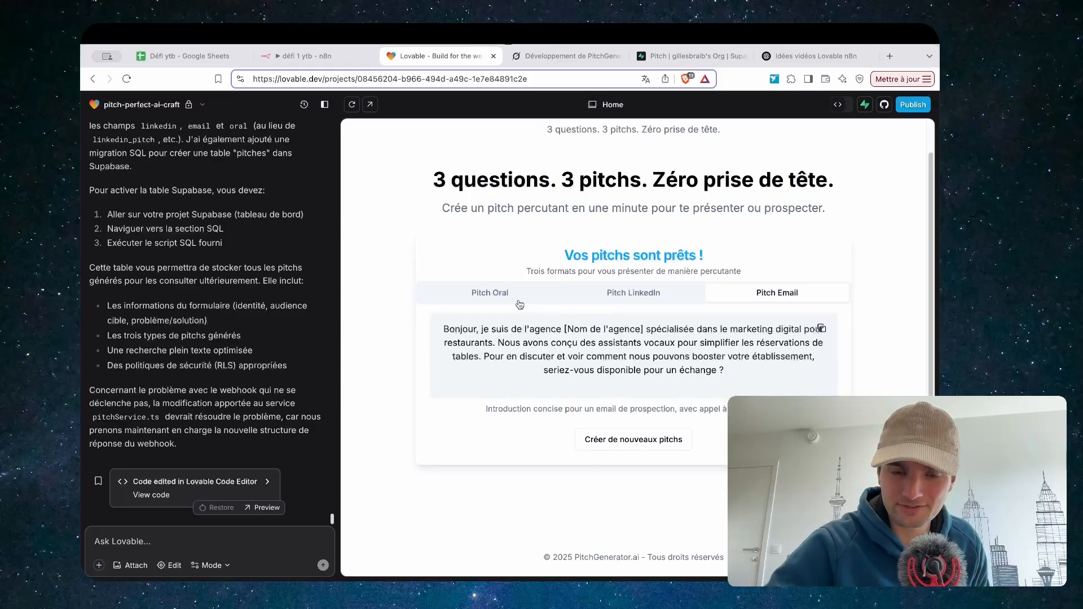
{"action": "left_click", "coordinate": [460, 293]}
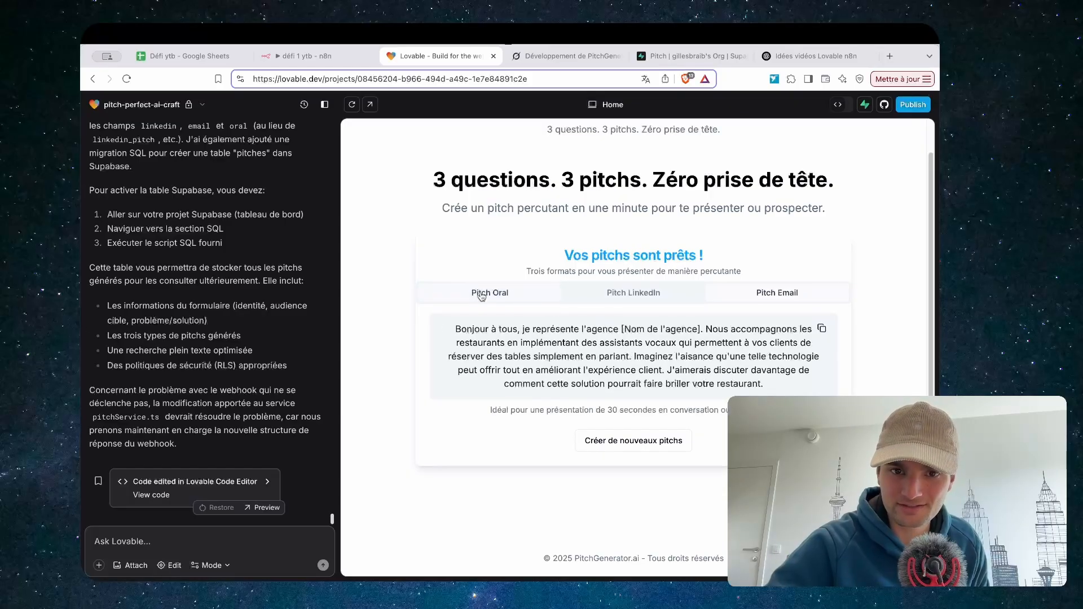
{"action": "left_click", "coordinate": [821, 328]}
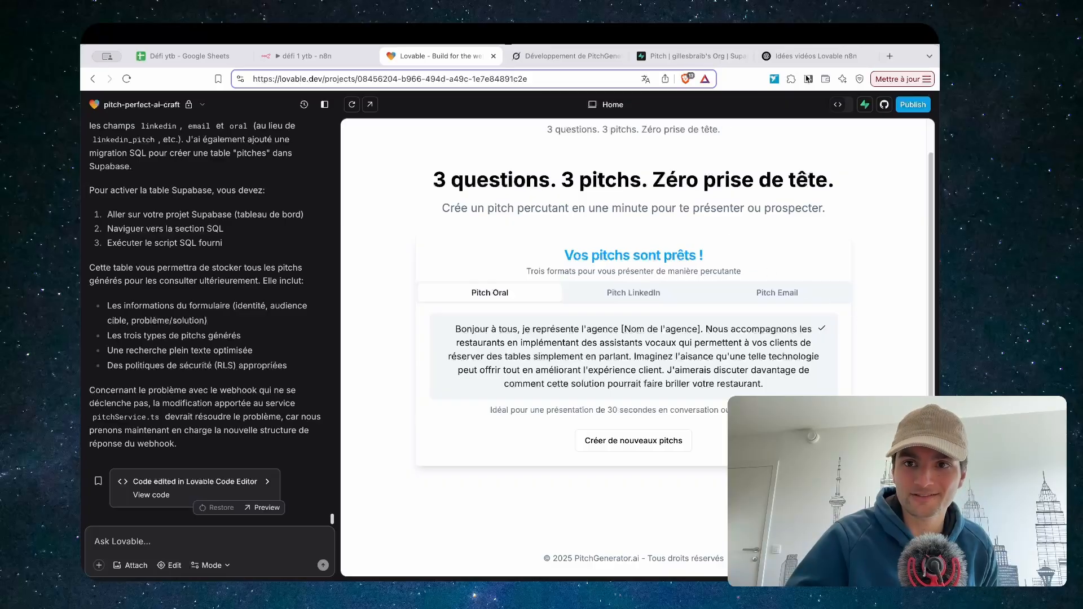
{"action": "left_click", "coordinate": [889, 55]}
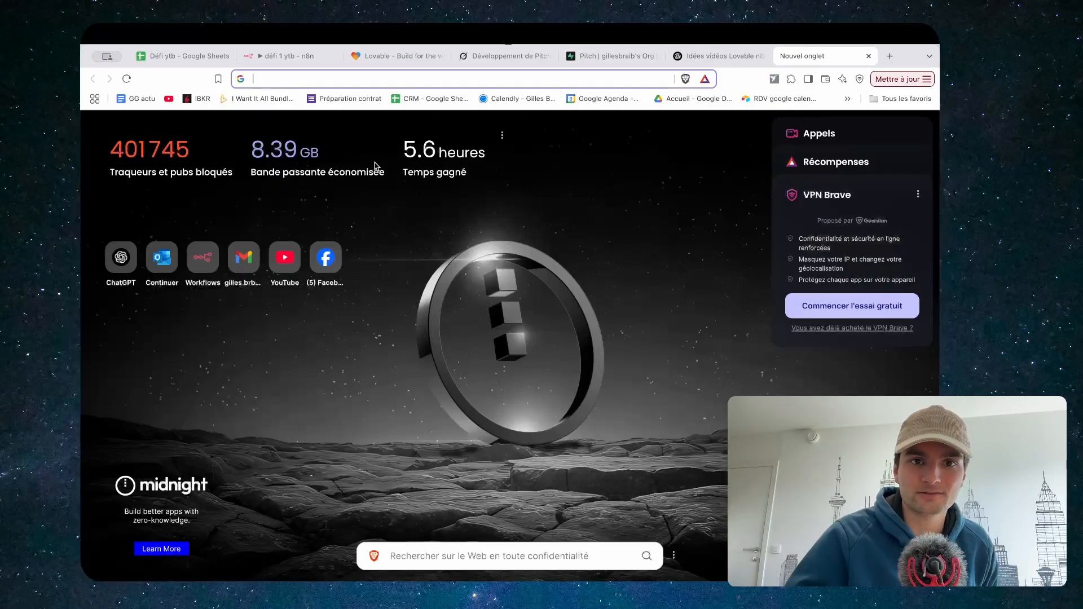
Paste the copied oral pitch into Grok's prompt box, then return to the Lovable project
{"action": "left_click", "coordinate": [869, 55]}
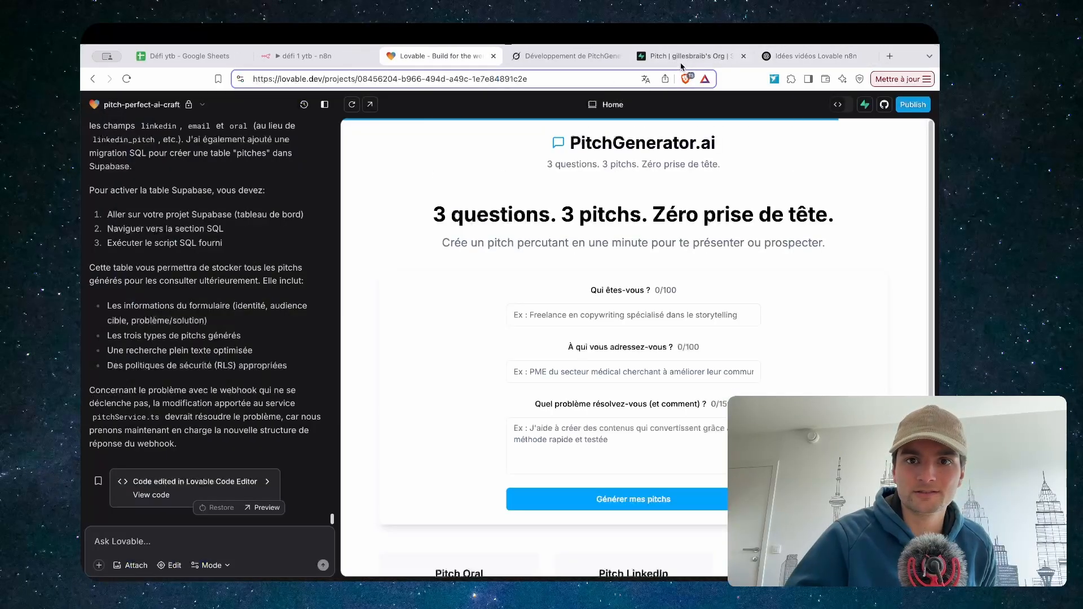
{"action": "left_click", "coordinate": [567, 55]}
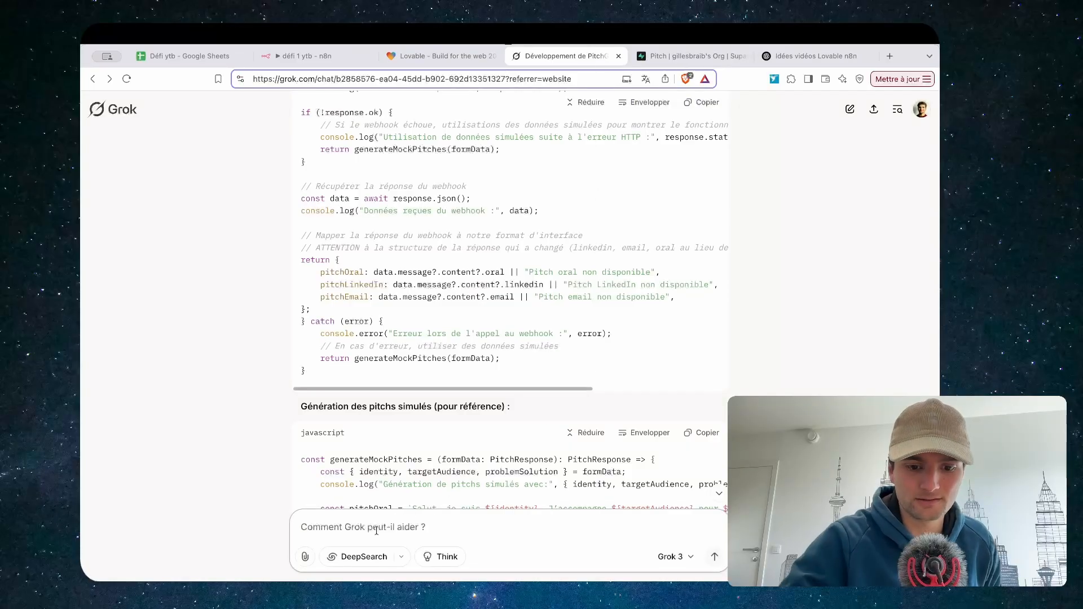
{"action": "key", "text": "super+v"}
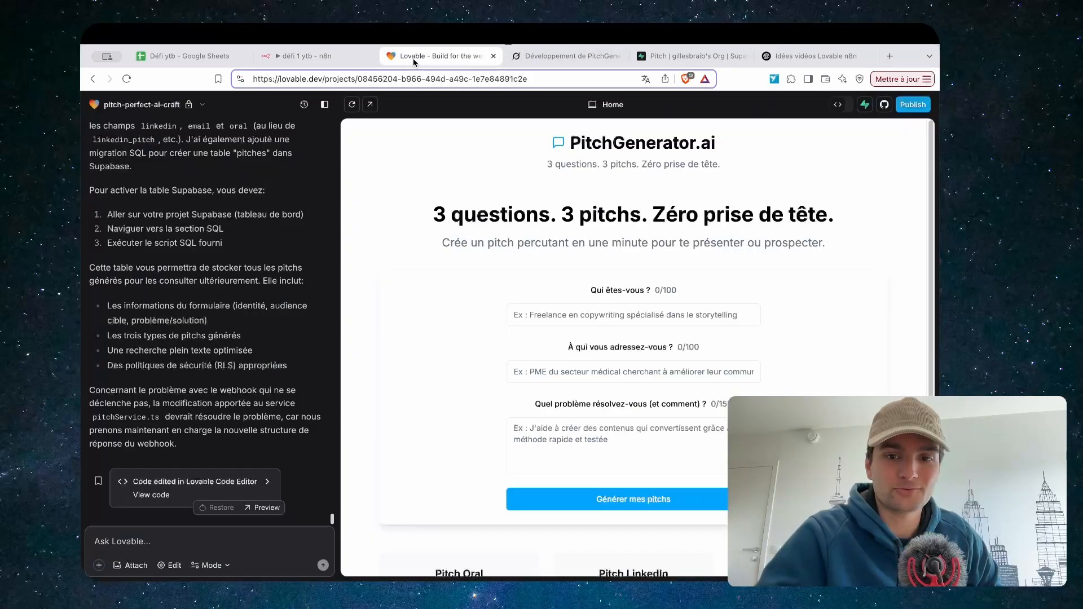
{"action": "left_click", "coordinate": [427, 56]}
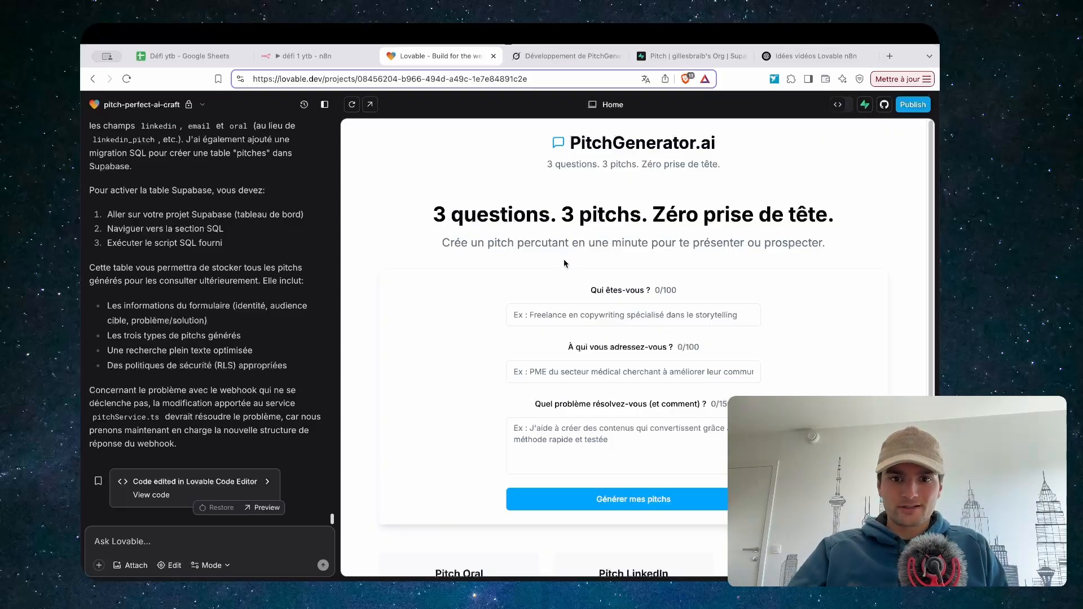
Start an n8n test run and fill the form: Agence de marketing, restaurant, 'creéation de video reseaux socia'
{"action": "left_click", "coordinate": [309, 56]}
{"action": "left_click", "coordinate": [528, 567]}
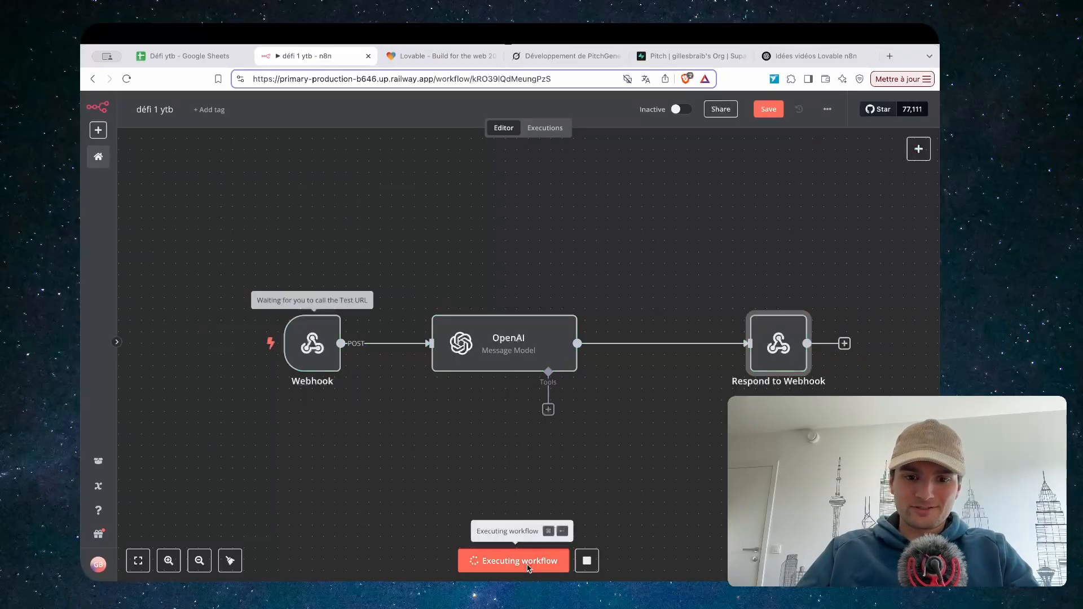
{"action": "left_click", "coordinate": [432, 58]}
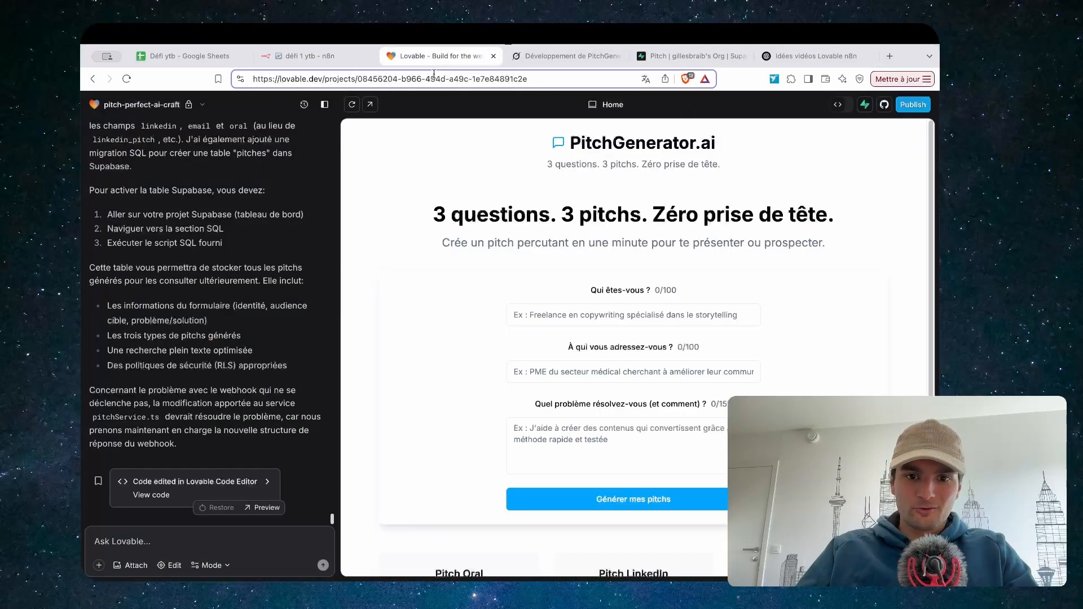
{"action": "left_click", "coordinate": [577, 311]}
{"action": "left_click", "coordinate": [613, 366]}
{"action": "left_click", "coordinate": [585, 379]}
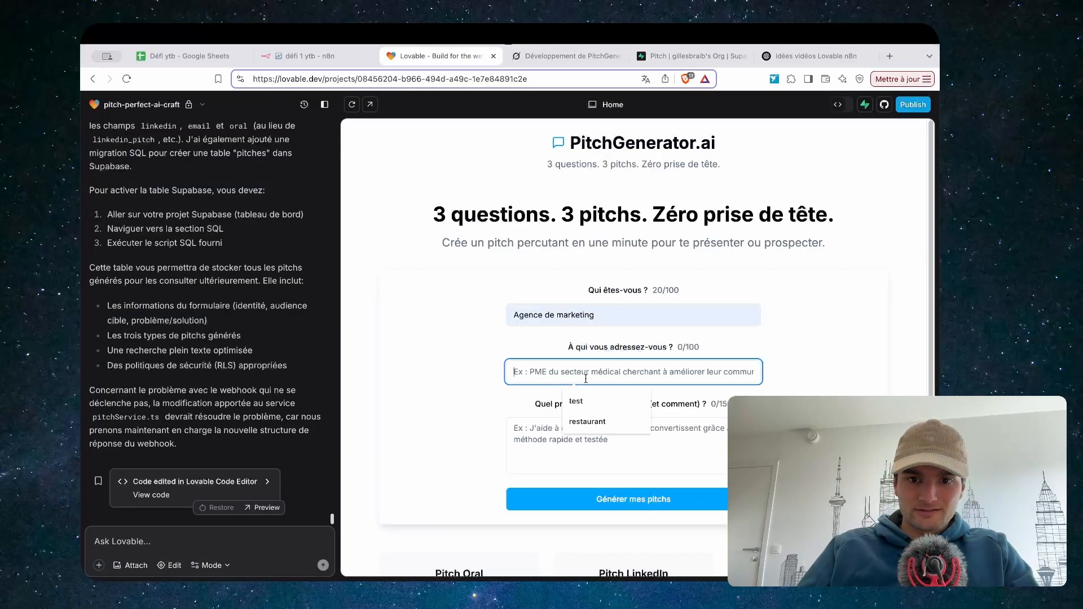
{"action": "left_click", "coordinate": [586, 422]}
{"action": "left_click", "coordinate": [557, 432]}
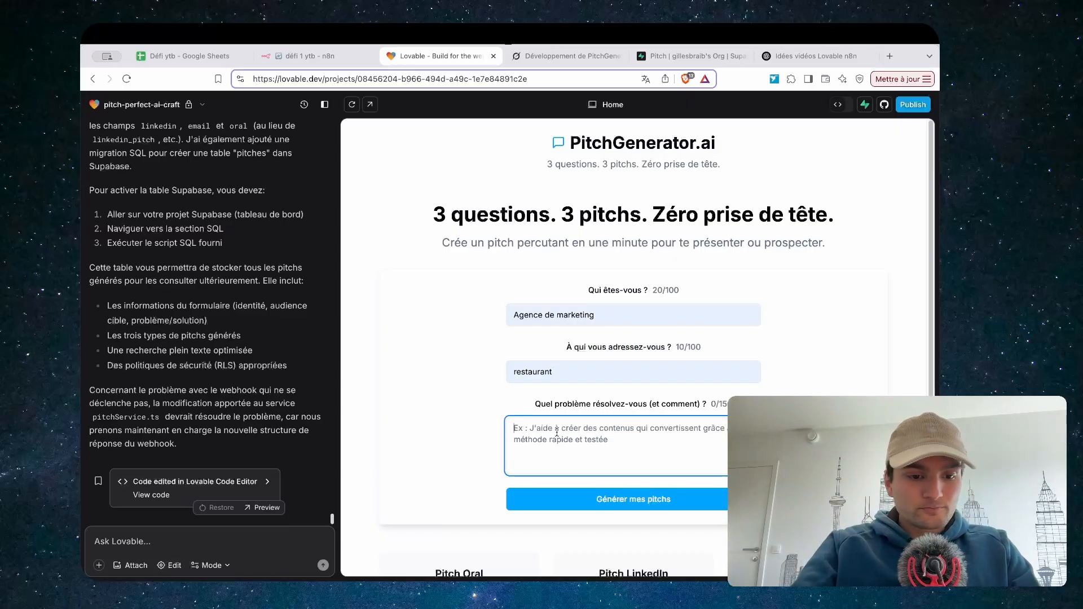
{"action": "type", "text": "c"}
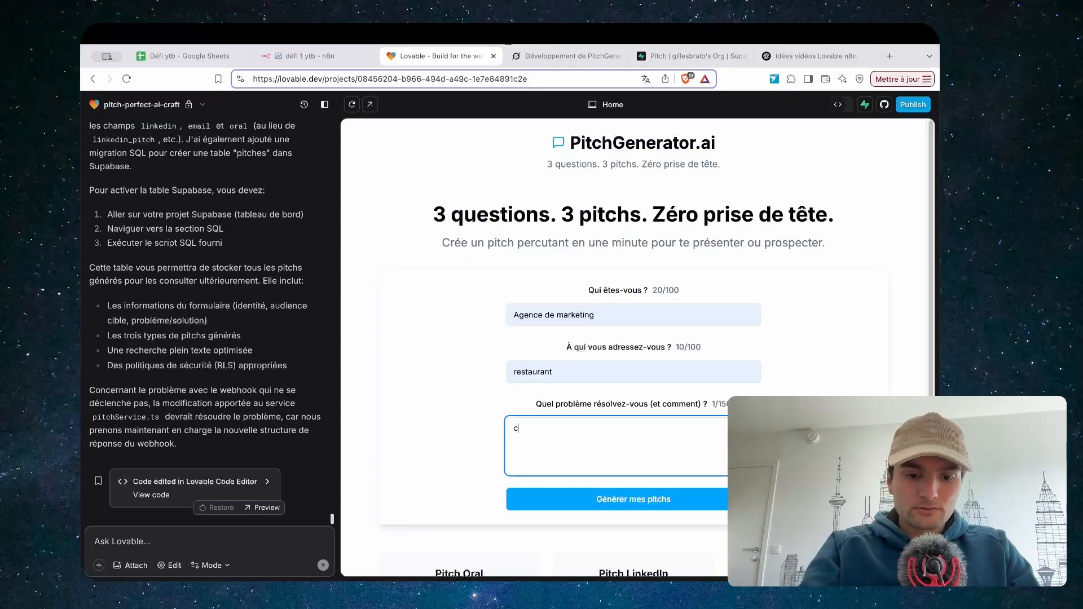
{"action": "type", "text": "reéation d"}
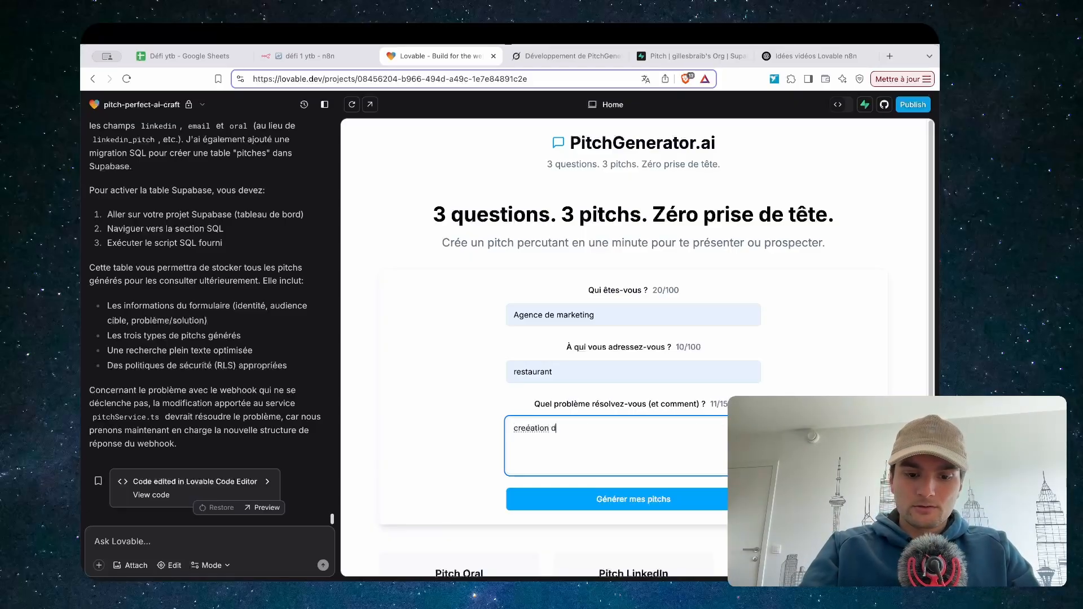
{"action": "type", "text": "e video rese"}
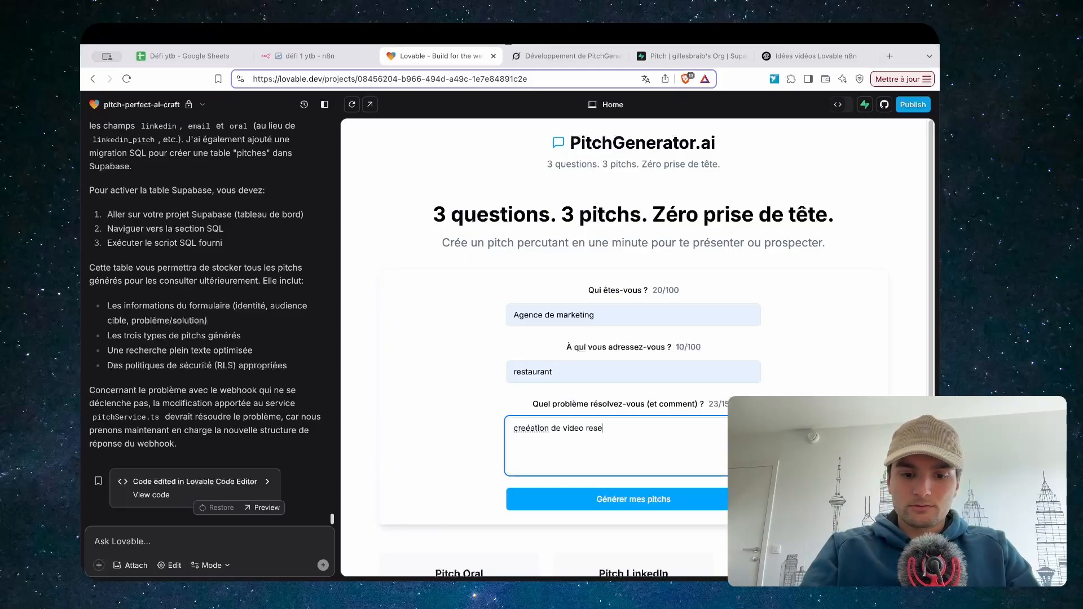
{"action": "type", "text": "aux sociaux"}
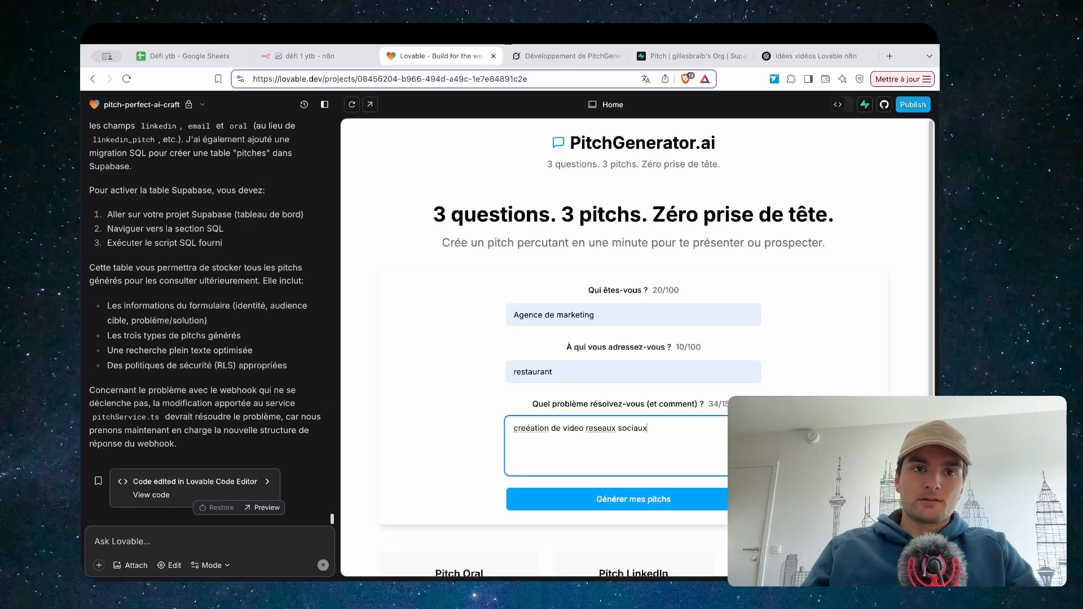
Generate the pitches and watch the n8n workflow execute the request
{"action": "left_click", "coordinate": [316, 56]}
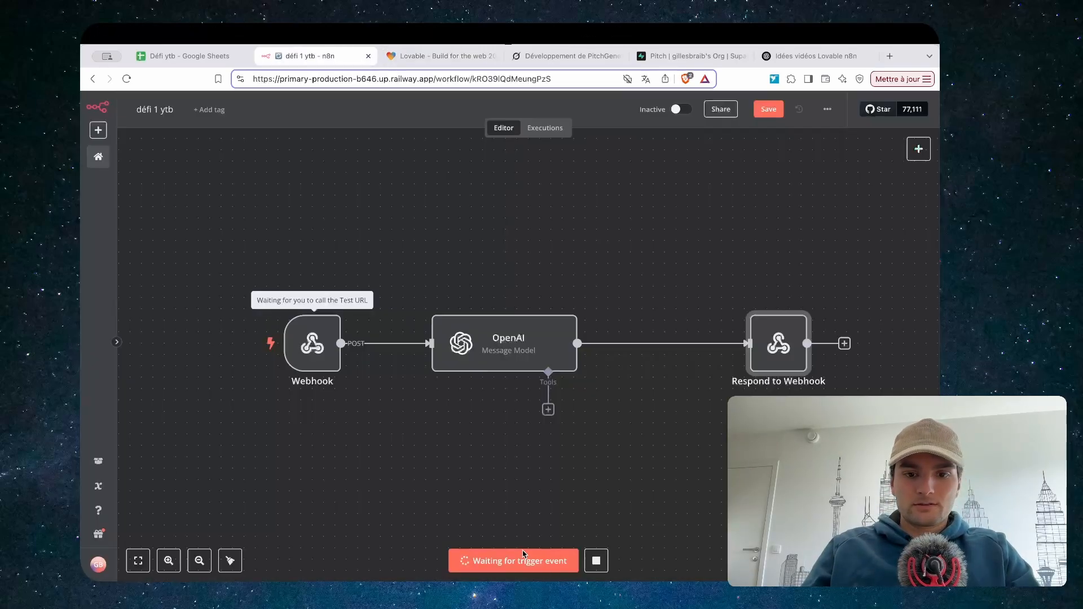
{"action": "left_click", "coordinate": [446, 56]}
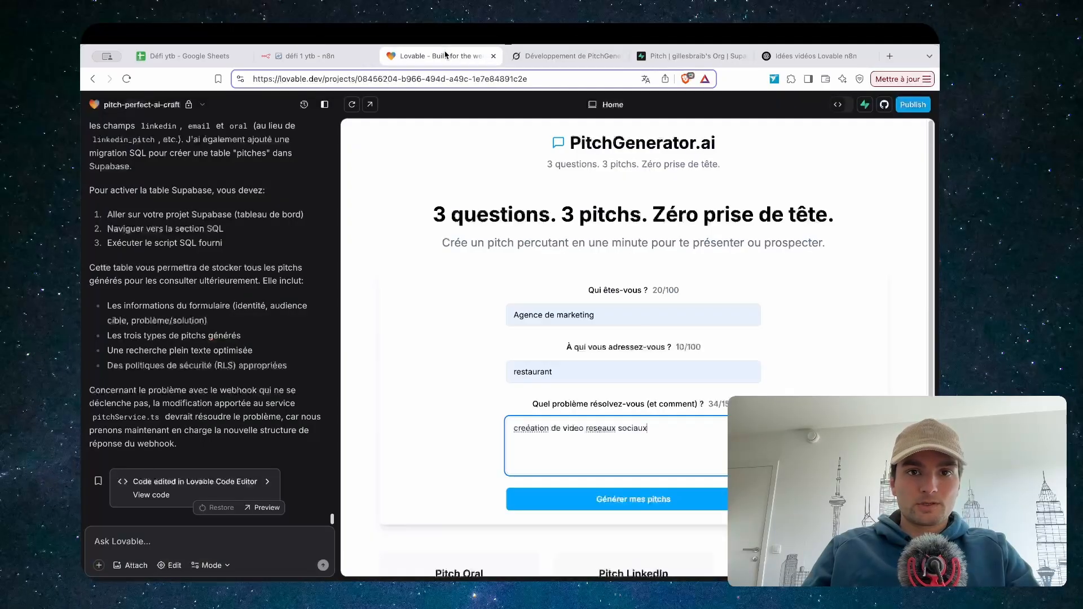
{"action": "left_click", "coordinate": [574, 502]}
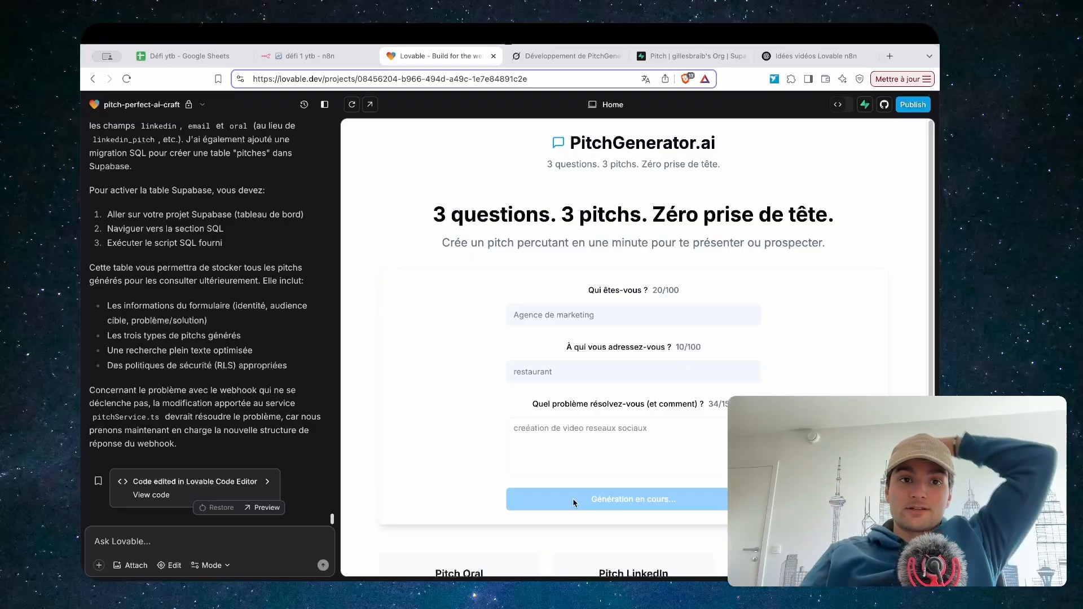
{"action": "left_click", "coordinate": [327, 63]}
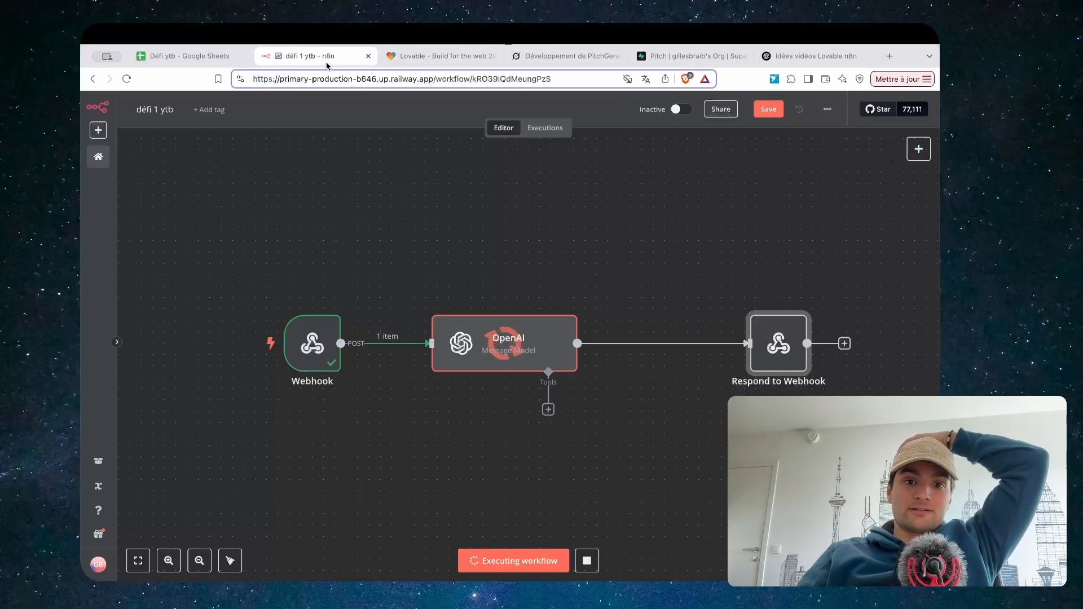
{"action": "left_click", "coordinate": [446, 56]}
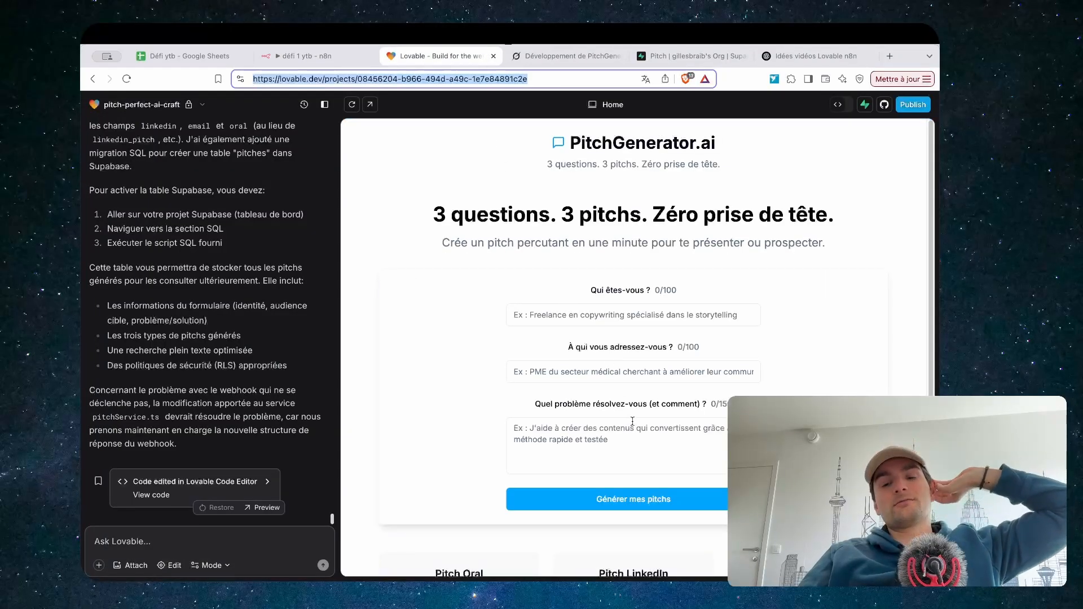
{"action": "scroll", "coordinate": [760, 258], "scroll_direction": "down", "scroll_amount": 3}
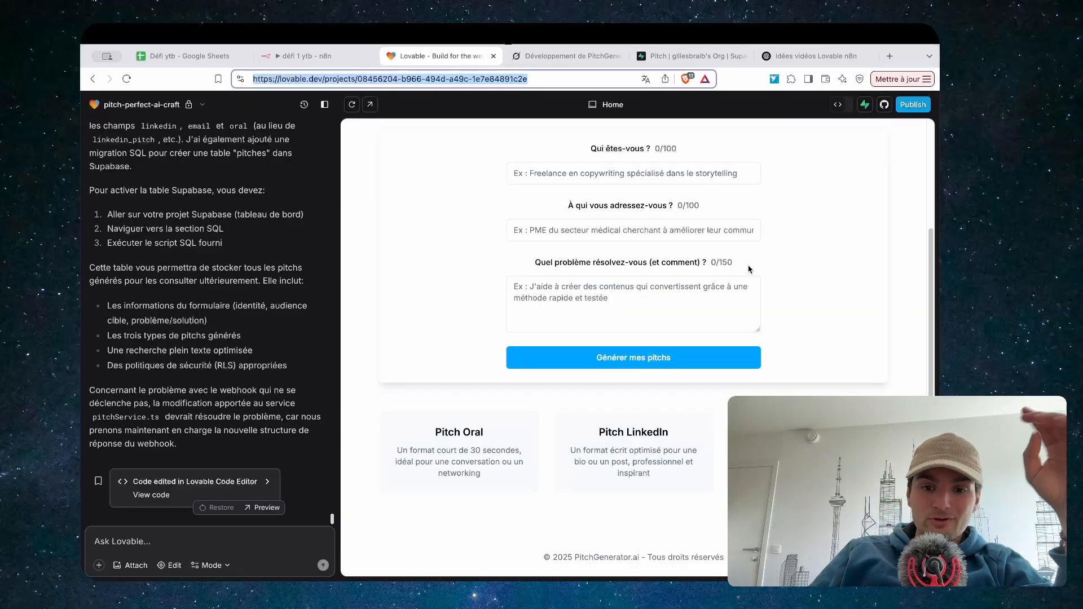
{"action": "scroll", "coordinate": [774, 245], "scroll_direction": "up", "scroll_amount": 3}
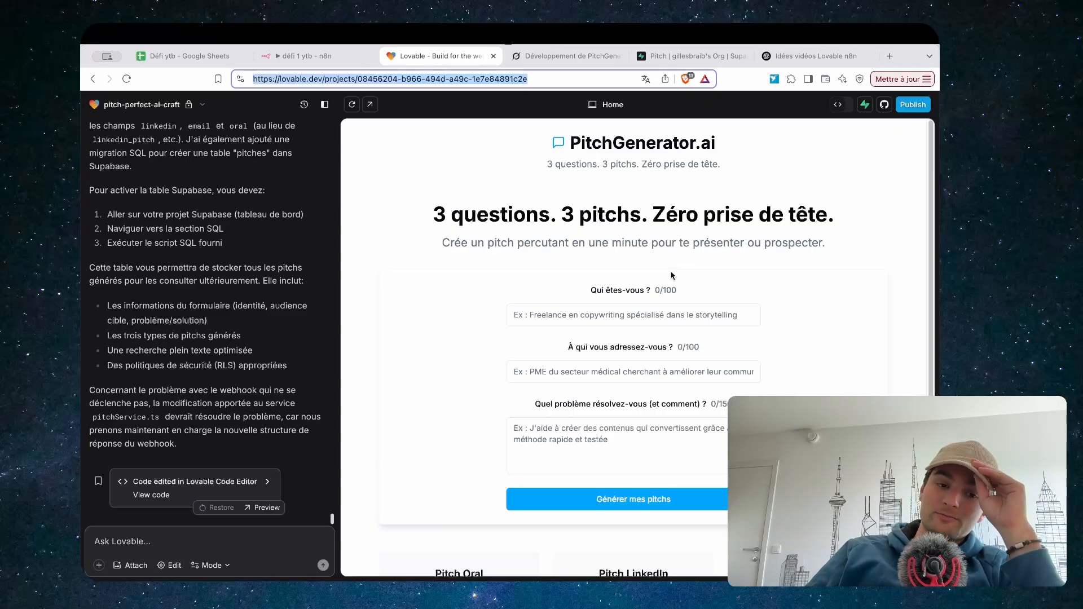
Switch to Grok and scroll back through the Supabase integration plan
{"action": "key", "text": "ctrl+Tab"}
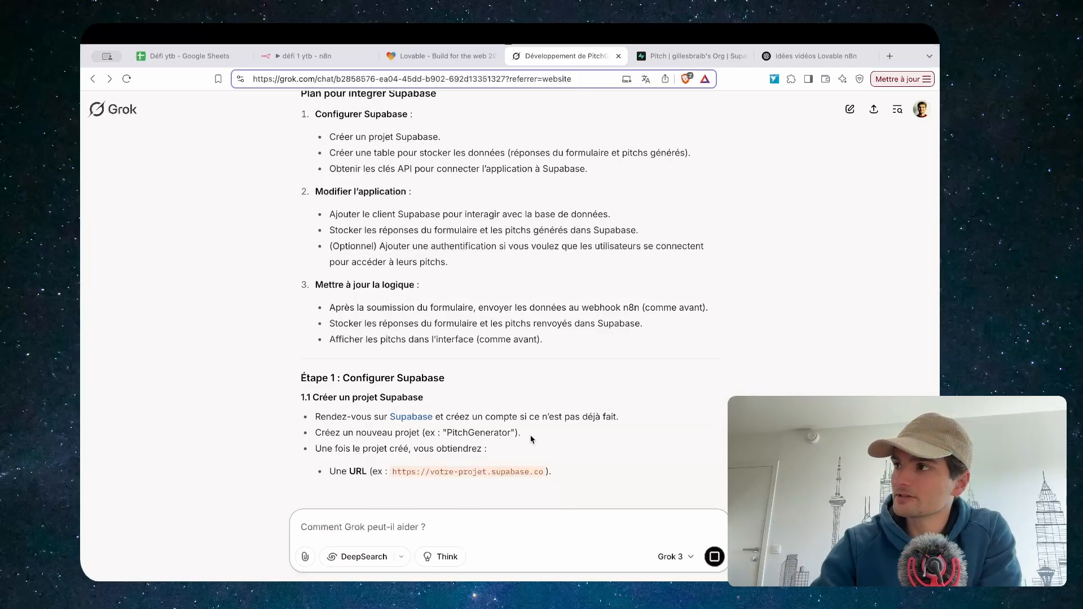
{"action": "scroll", "coordinate": [461, 343], "scroll_direction": "up", "scroll_amount": 15}
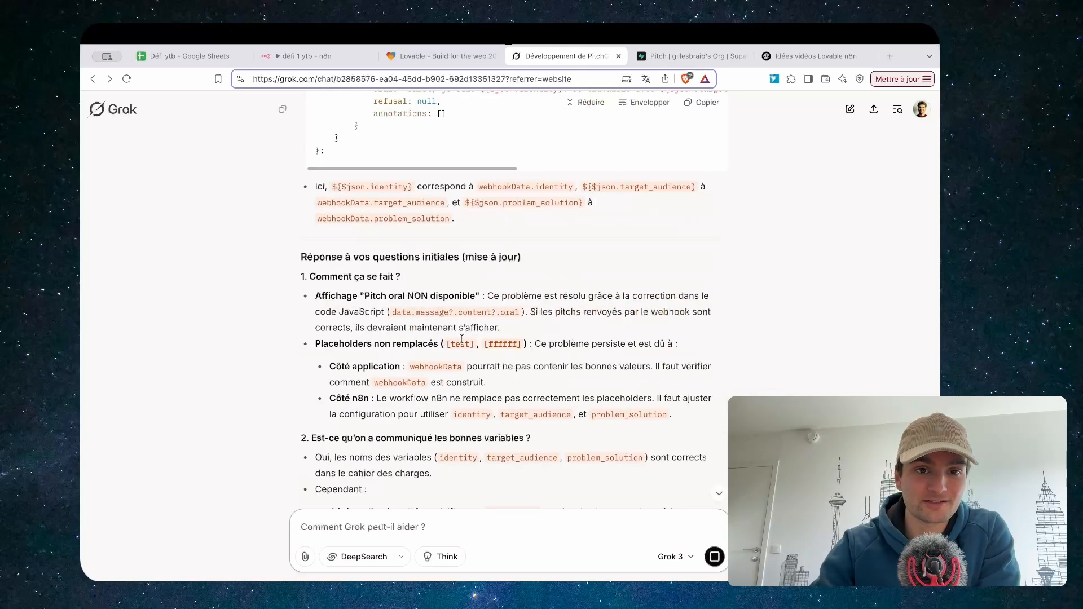
{"action": "scroll", "coordinate": [461, 339], "scroll_direction": "up", "scroll_amount": 10}
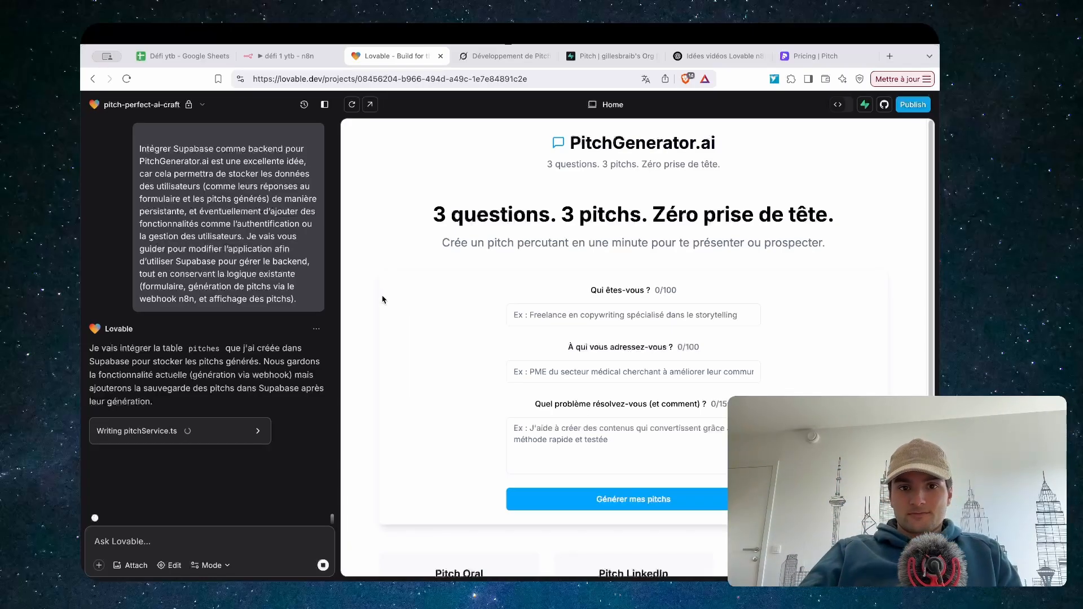
Inspect the Supabase integration code Lovable is writing in pitchService.ts
{"action": "left_click", "coordinate": [248, 431]}
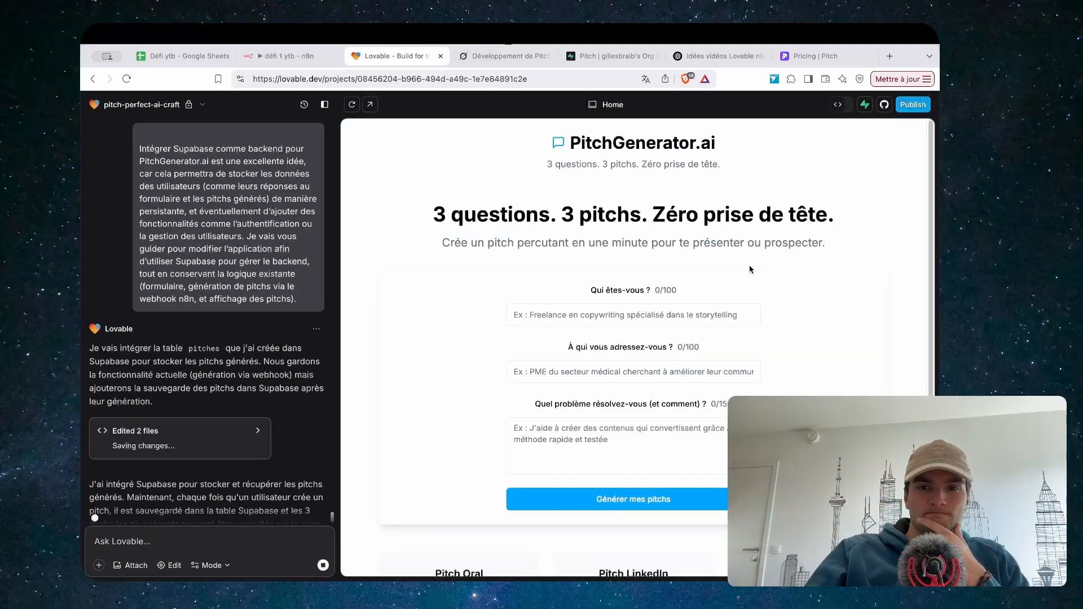
{"action": "scroll", "coordinate": [372, 429], "scroll_direction": "down", "scroll_amount": 4}
{"action": "mouse_move", "coordinate": [281, 360]}
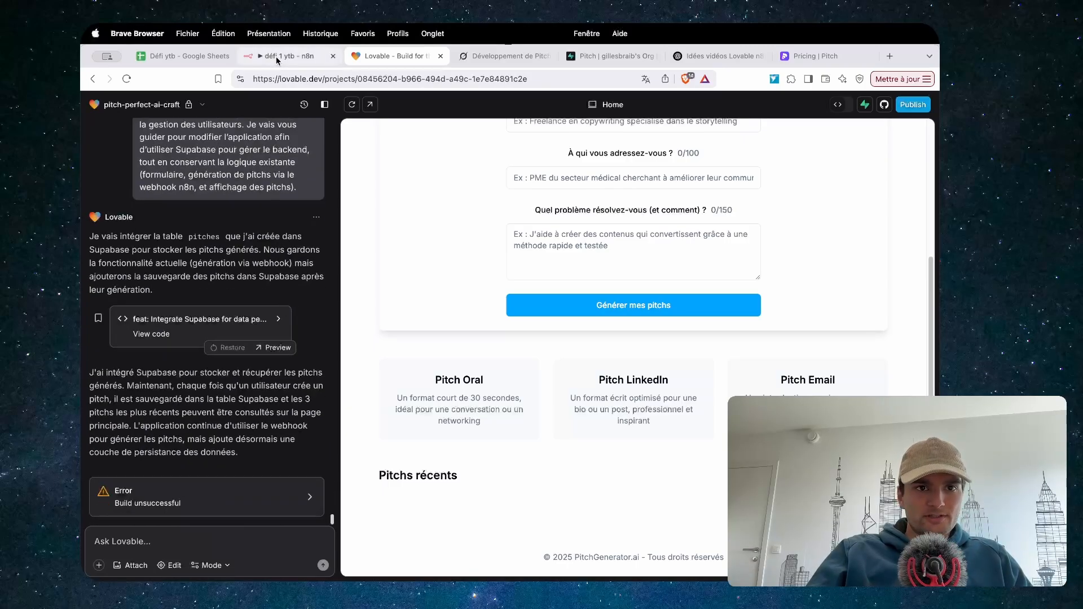
Put the n8n workflow into test-listening mode and return to the app preview
{"action": "left_click", "coordinate": [282, 56]}
{"action": "left_click", "coordinate": [523, 564]}
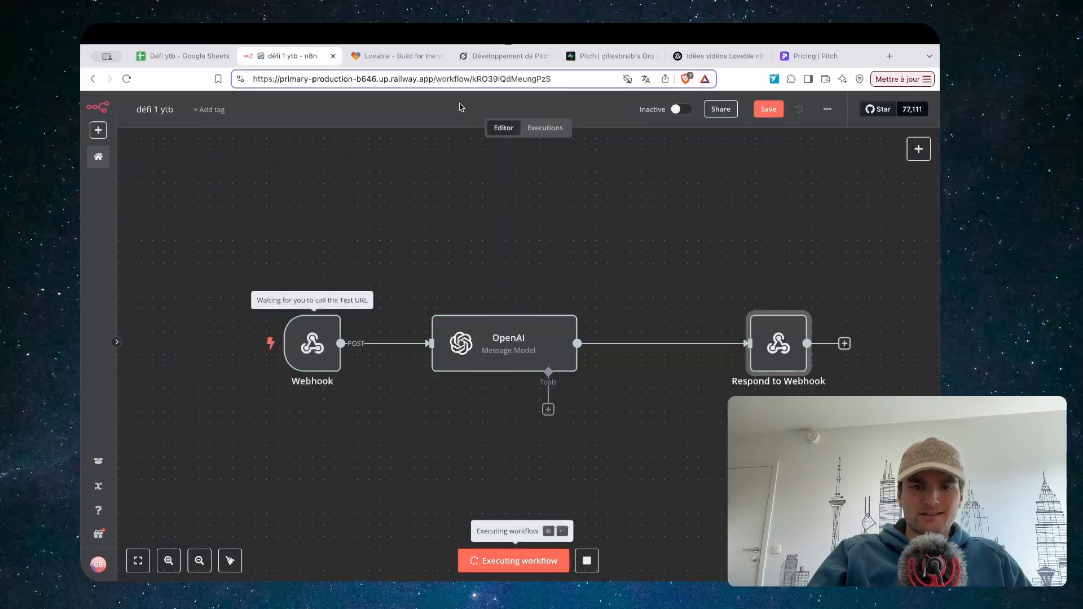
{"action": "left_click", "coordinate": [415, 59]}
Choose Agence de marketing and restaurant from the suggestions and enter the problem 'video reseaux sociaux'
{"action": "scroll", "coordinate": [506, 184], "scroll_direction": "up", "scroll_amount": 5}
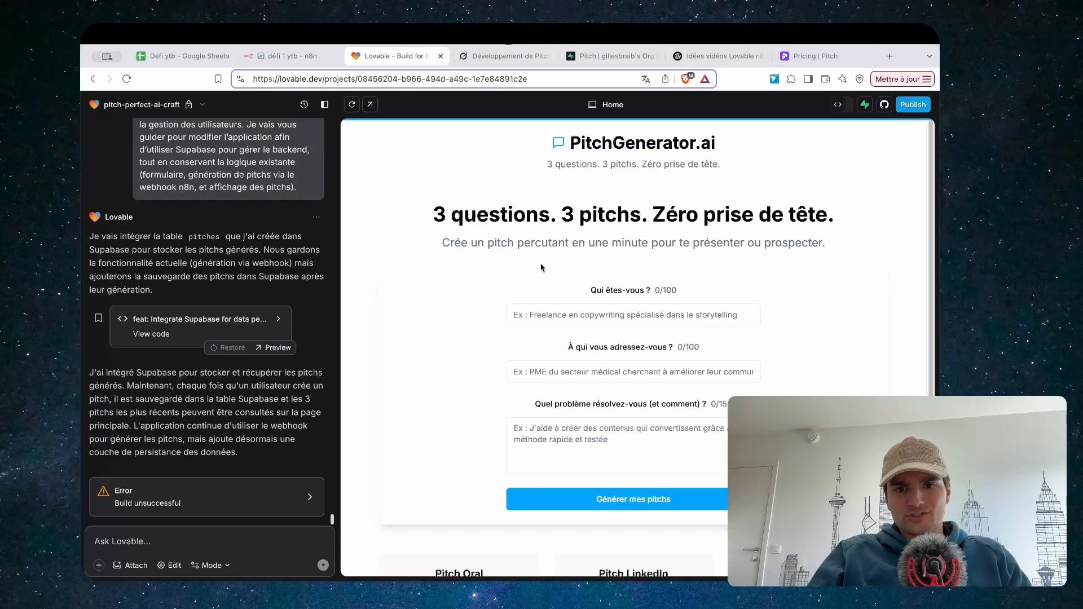
{"action": "left_click", "coordinate": [581, 314]}
{"action": "left_click", "coordinate": [606, 364]}
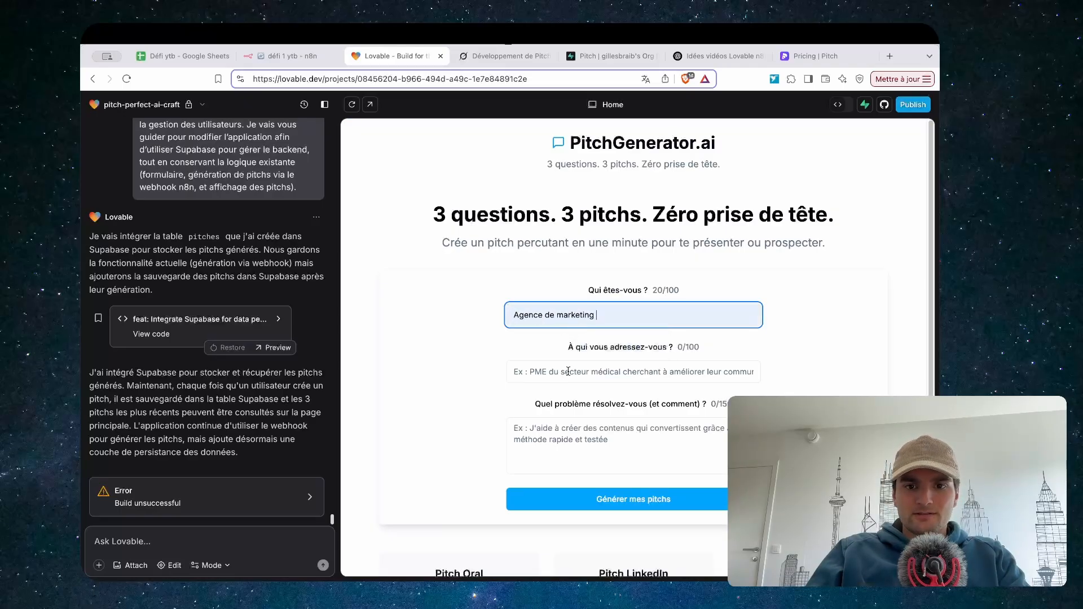
{"action": "left_click", "coordinate": [597, 371]}
{"action": "left_click", "coordinate": [587, 420]}
{"action": "left_click", "coordinate": [532, 432]}
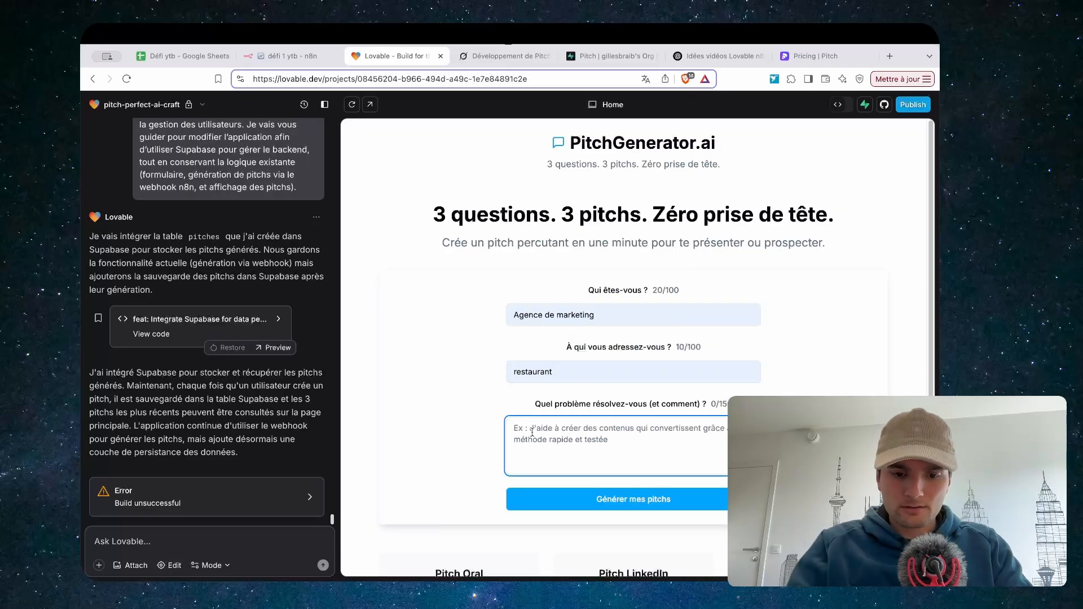
{"action": "type", "text": "video re"}
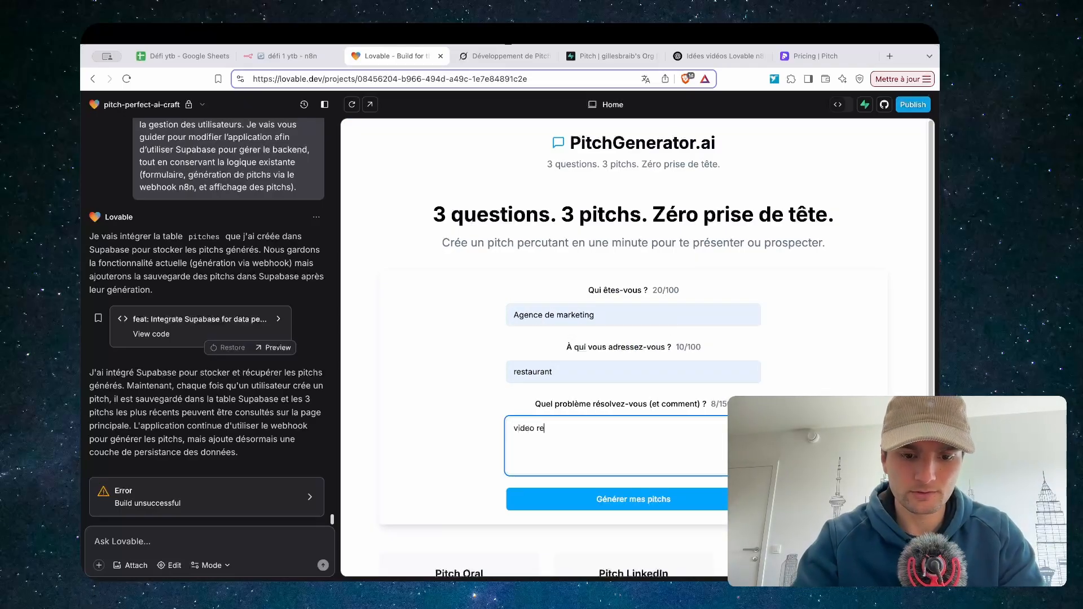
{"action": "type", "text": "seaux sociaux"}
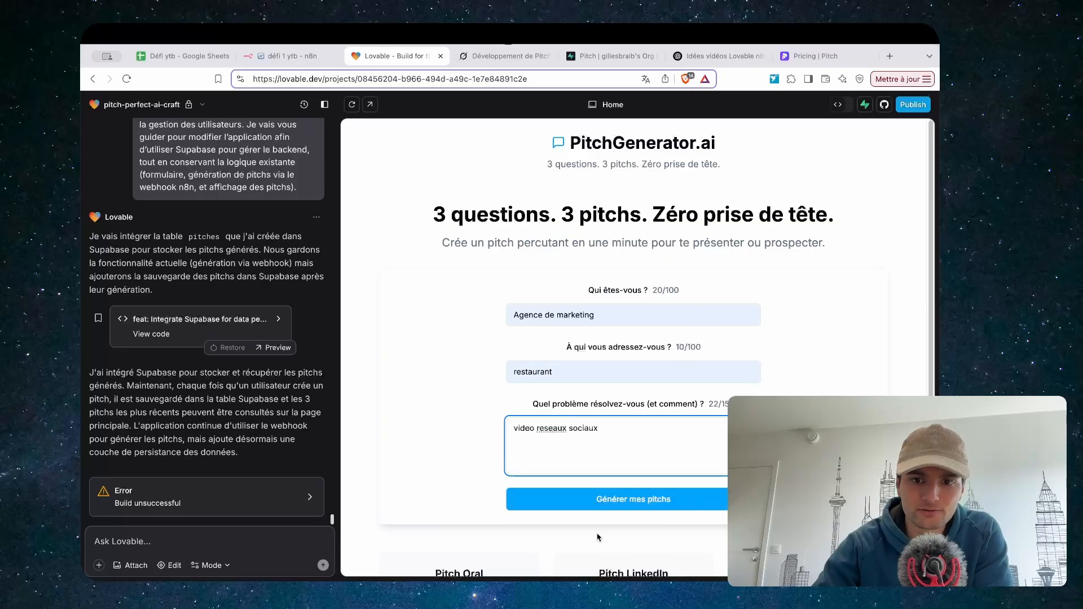
{"action": "left_click", "coordinate": [596, 502]}
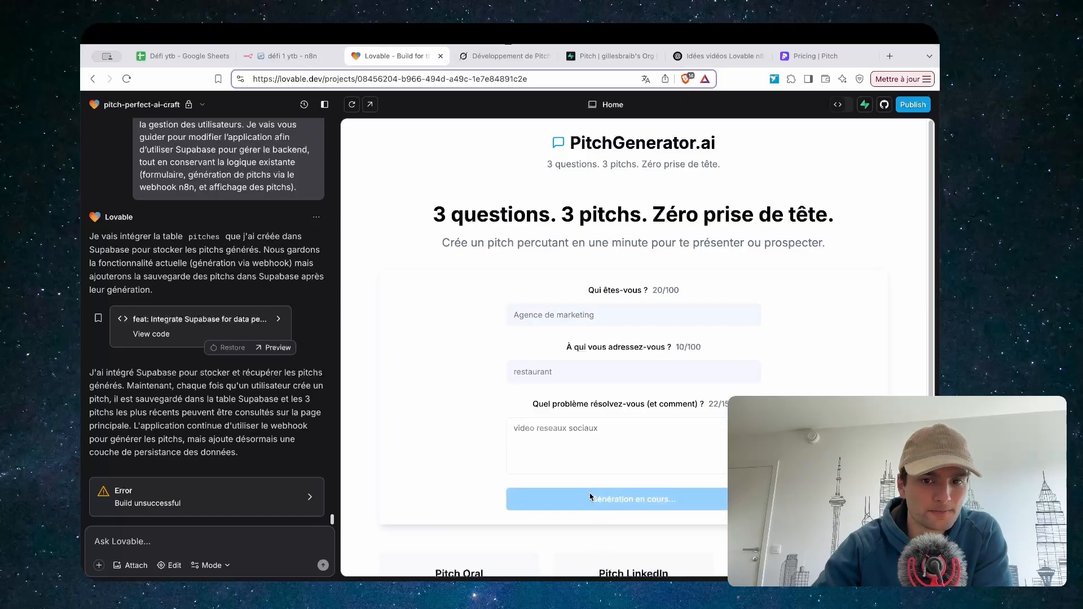
{"action": "left_click", "coordinate": [245, 491]}
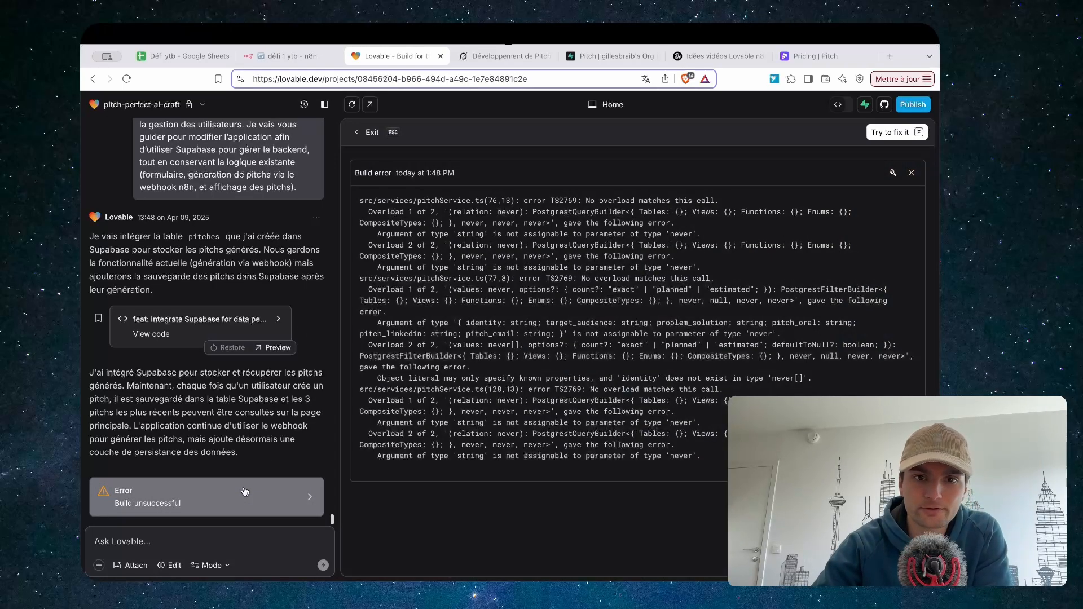
{"action": "left_click", "coordinate": [245, 491]}
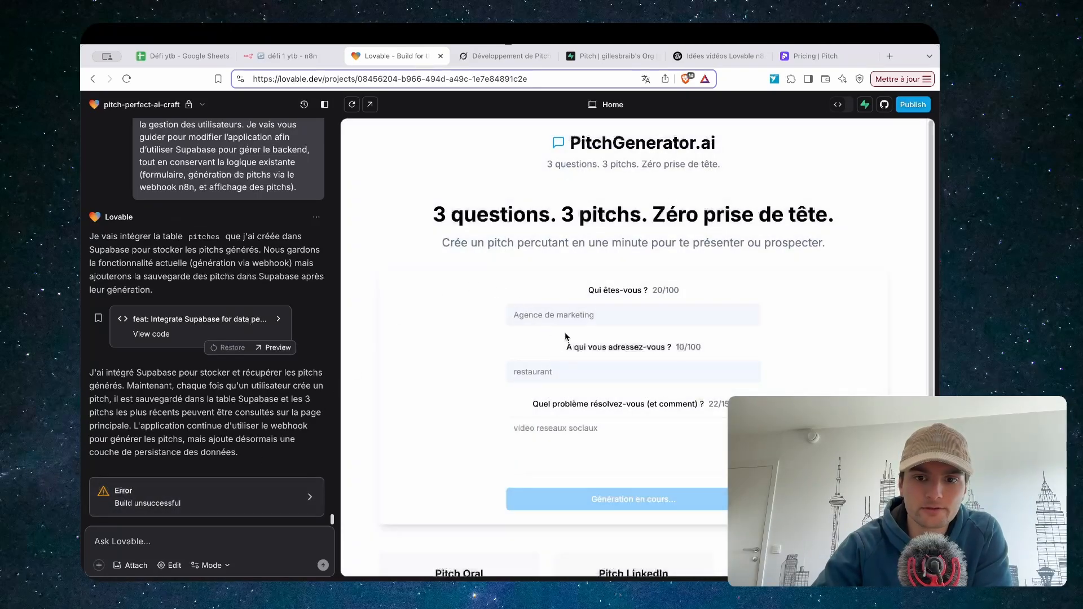
{"action": "left_click", "coordinate": [277, 61]}
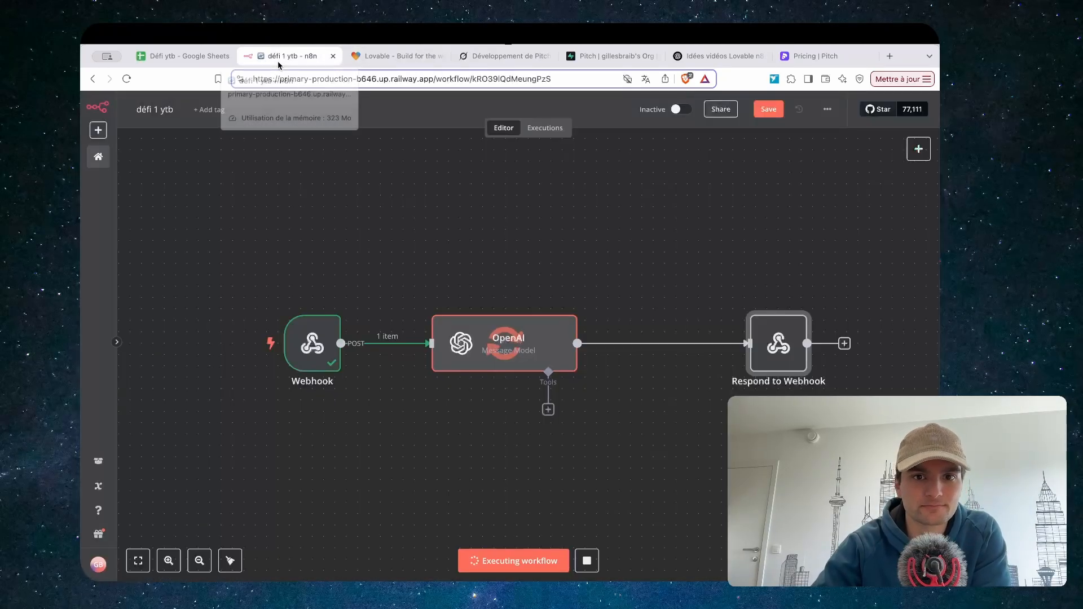
{"action": "left_click", "coordinate": [381, 59]}
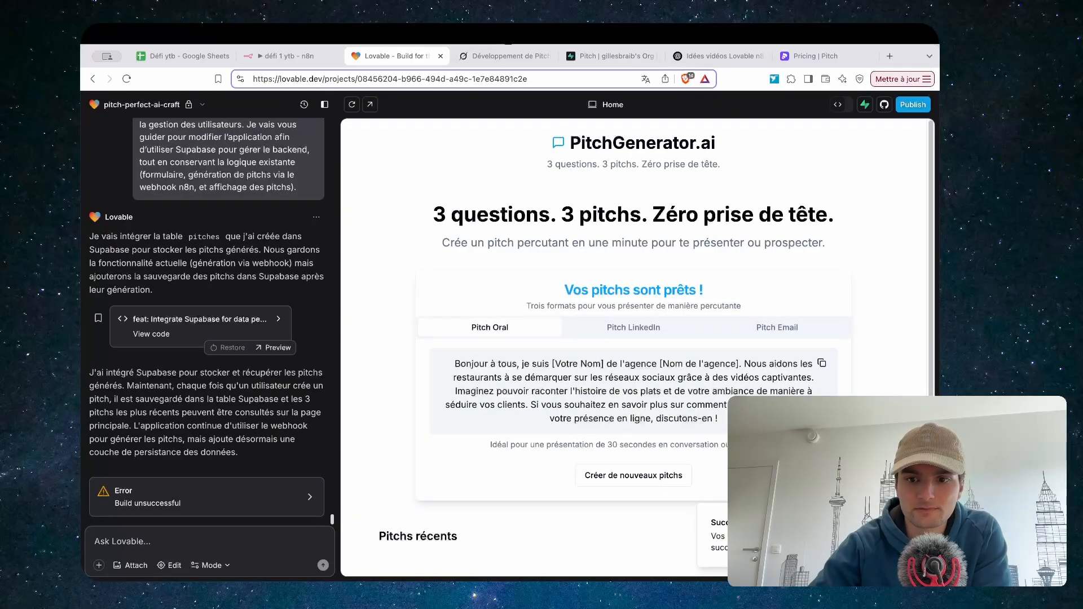
{"action": "left_click", "coordinate": [609, 55]}
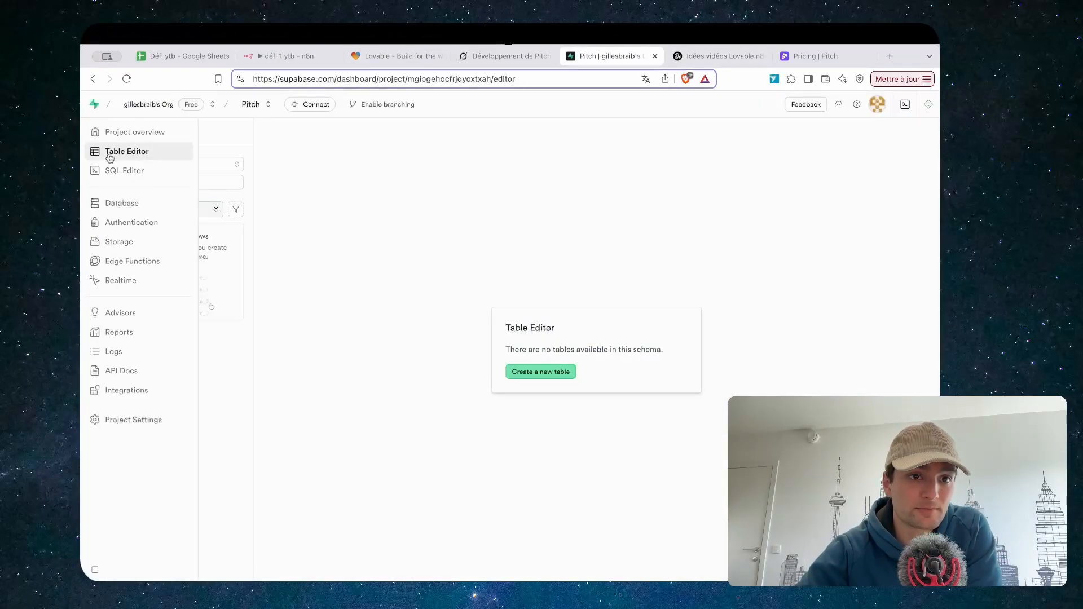
{"action": "left_click", "coordinate": [395, 56]}
{"action": "left_click", "coordinate": [612, 326]}
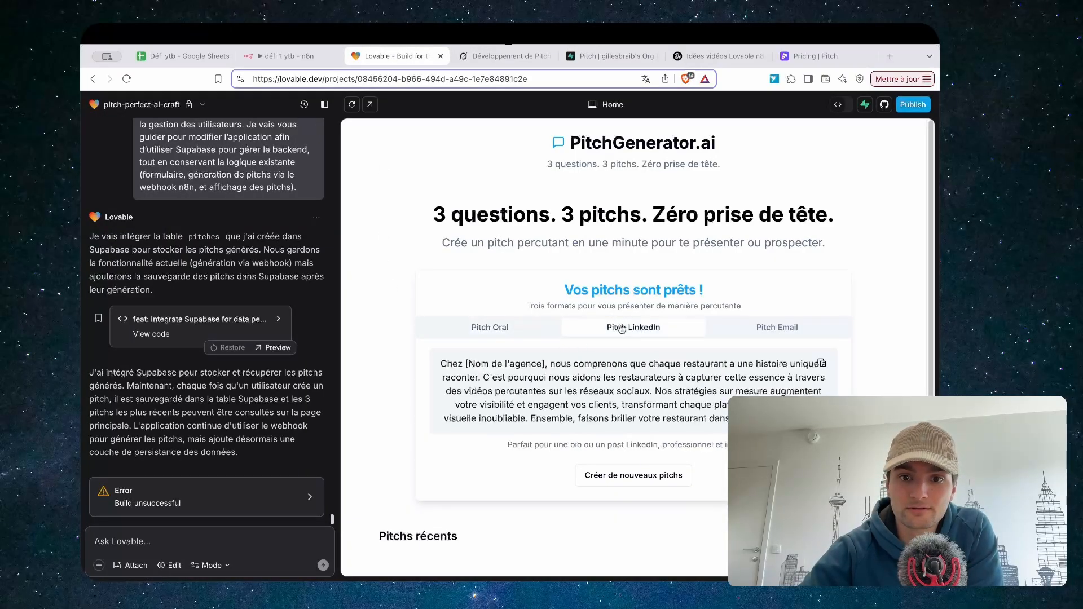
{"action": "scroll", "coordinate": [586, 360], "scroll_direction": "down", "scroll_amount": 1}
{"action": "scroll", "coordinate": [588, 372], "scroll_direction": "down", "scroll_amount": 3}
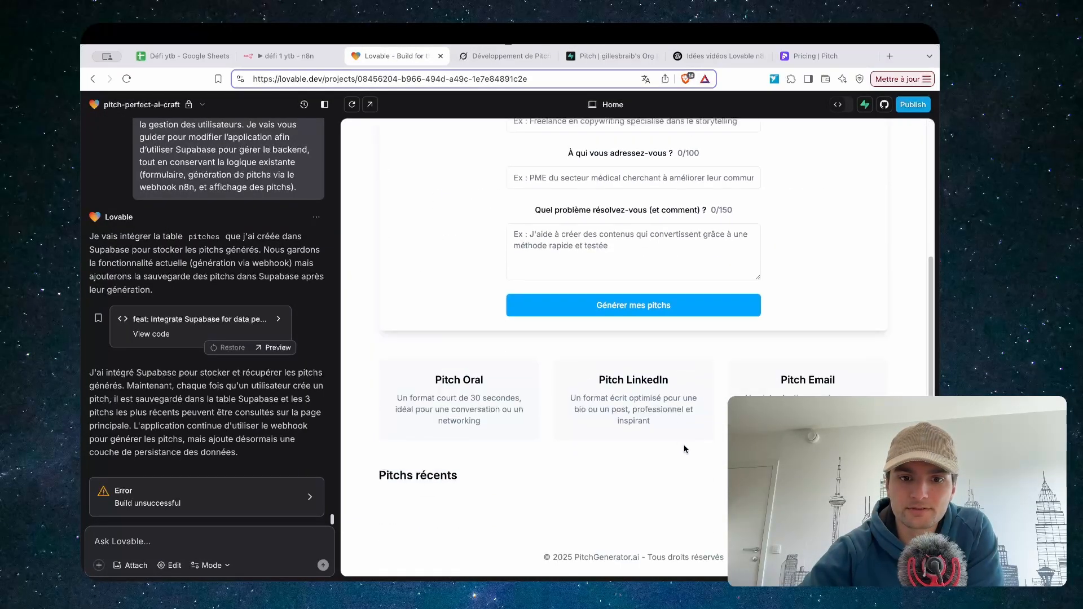
{"action": "scroll", "coordinate": [588, 371], "scroll_direction": "down", "scroll_amount": 1}
{"action": "scroll", "coordinate": [587, 371], "scroll_direction": "up", "scroll_amount": 4}
{"action": "scroll", "coordinate": [588, 372], "scroll_direction": "down", "scroll_amount": 4}
{"action": "scroll", "coordinate": [587, 372], "scroll_direction": "up", "scroll_amount": 4}
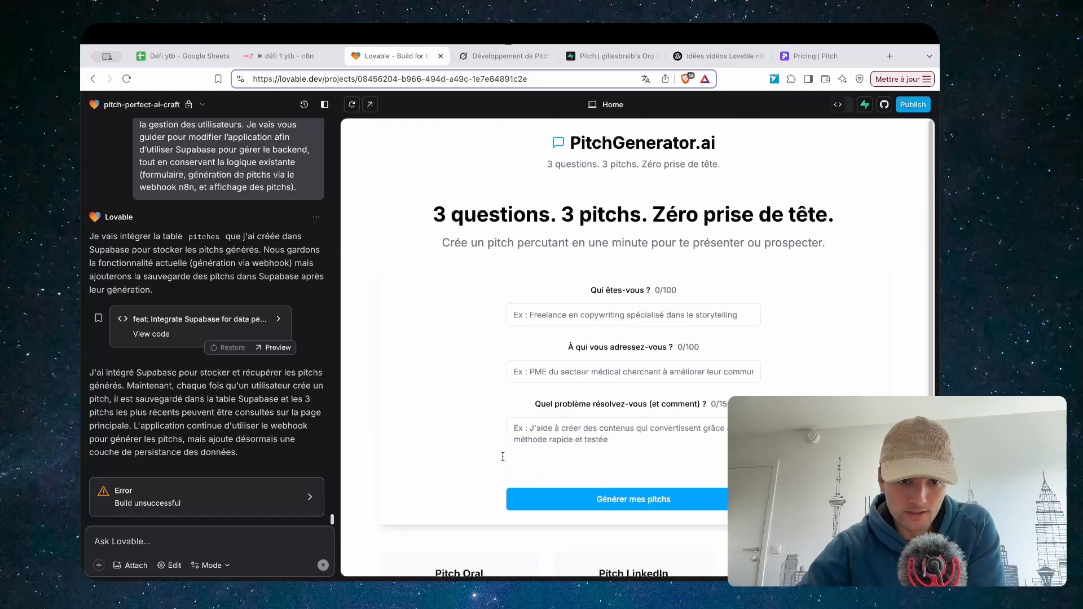
Copy the build error log, apply the pitches-table SQL, then close the log and reload the preview
{"action": "left_click", "coordinate": [275, 502]}
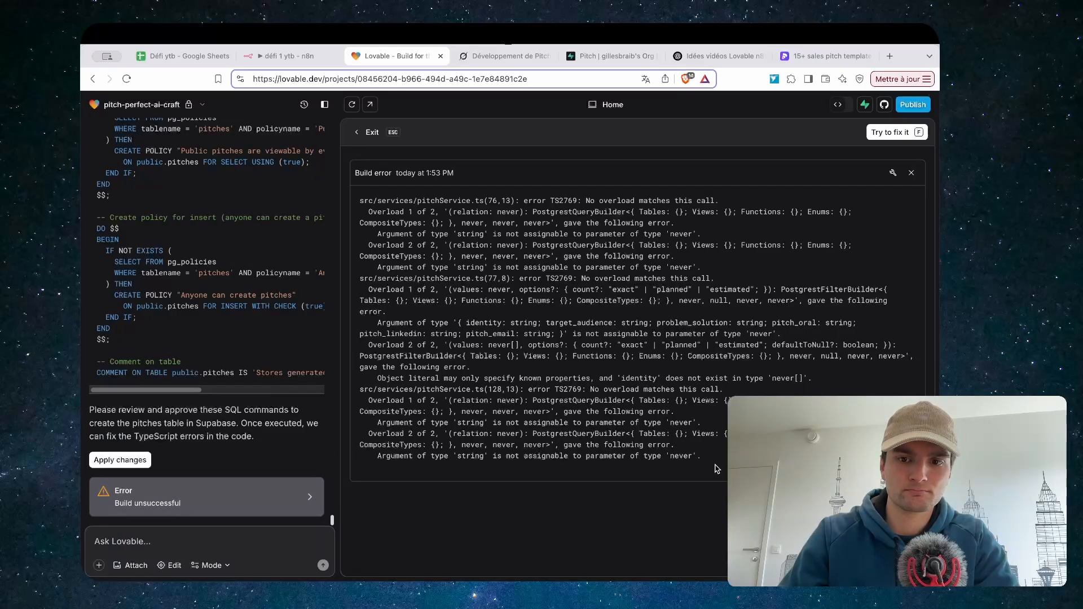
{"action": "left_click_drag", "start_coordinate": [716, 465], "coordinate": [348, 193]}
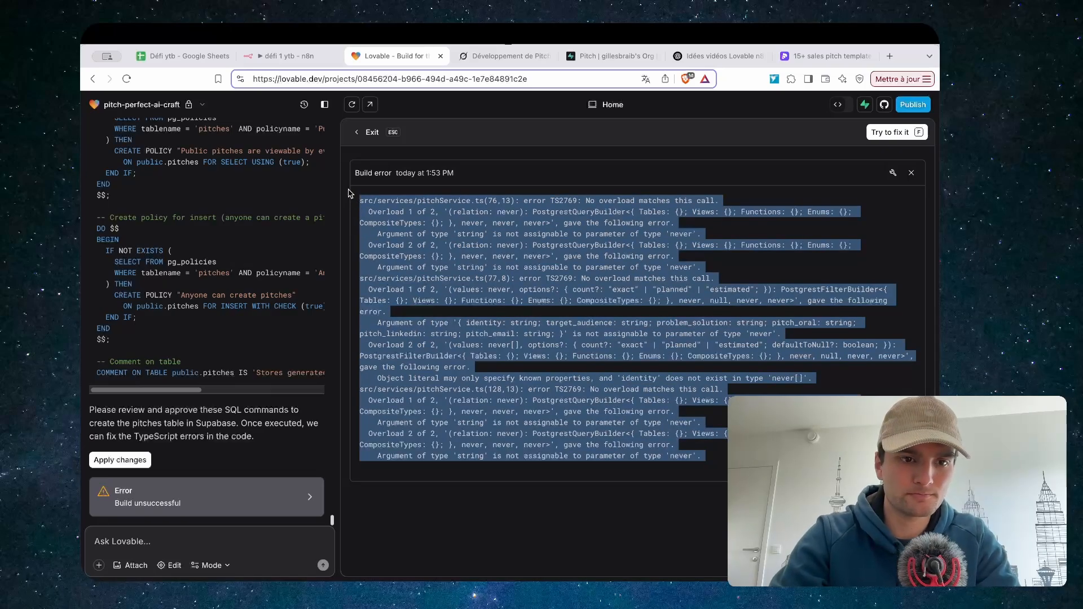
{"action": "left_click", "coordinate": [131, 461]}
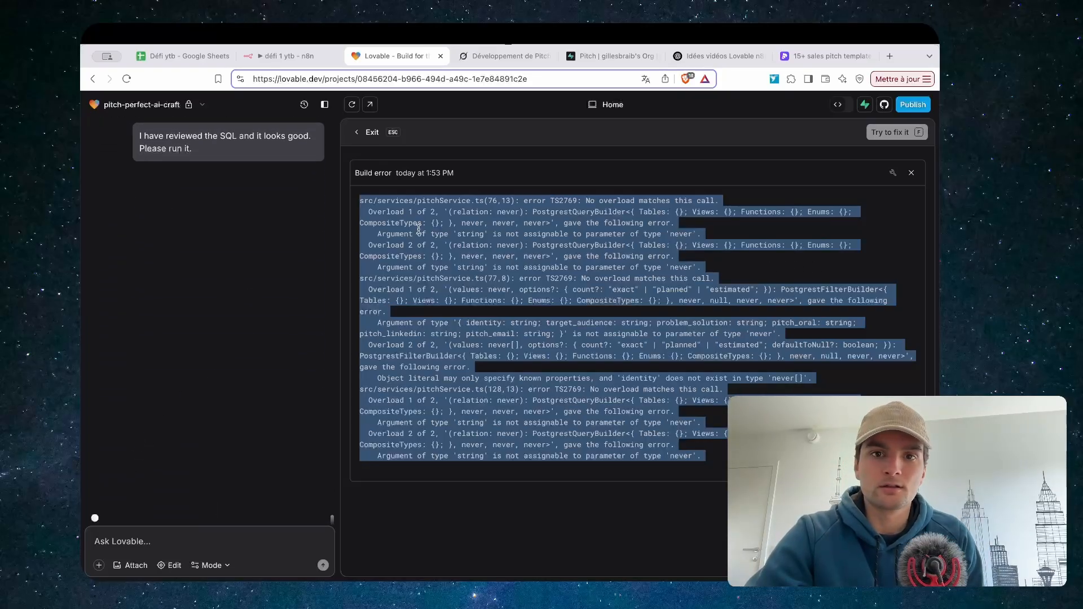
{"action": "left_click", "coordinate": [912, 173]}
{"action": "left_click", "coordinate": [352, 105]}
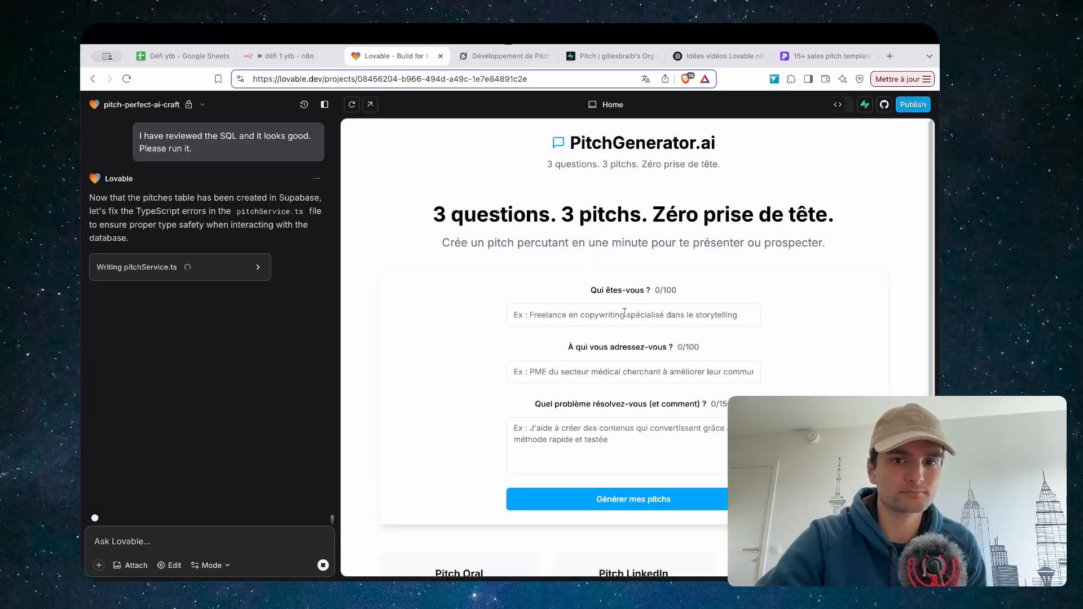
Start an n8n test run and fill the form with Agence de marketing, restaurant, and 'test'
{"action": "left_click", "coordinate": [284, 56]}
{"action": "left_click", "coordinate": [491, 561]}
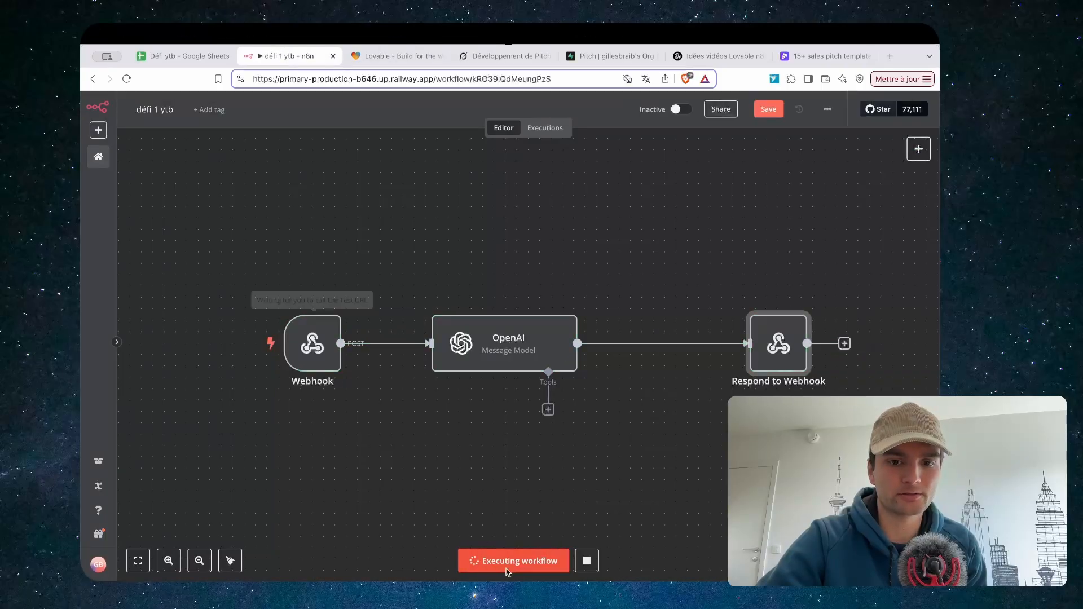
{"action": "left_click", "coordinate": [398, 55]}
{"action": "left_click", "coordinate": [595, 317]}
{"action": "left_click", "coordinate": [578, 366]}
{"action": "left_click", "coordinate": [574, 372]}
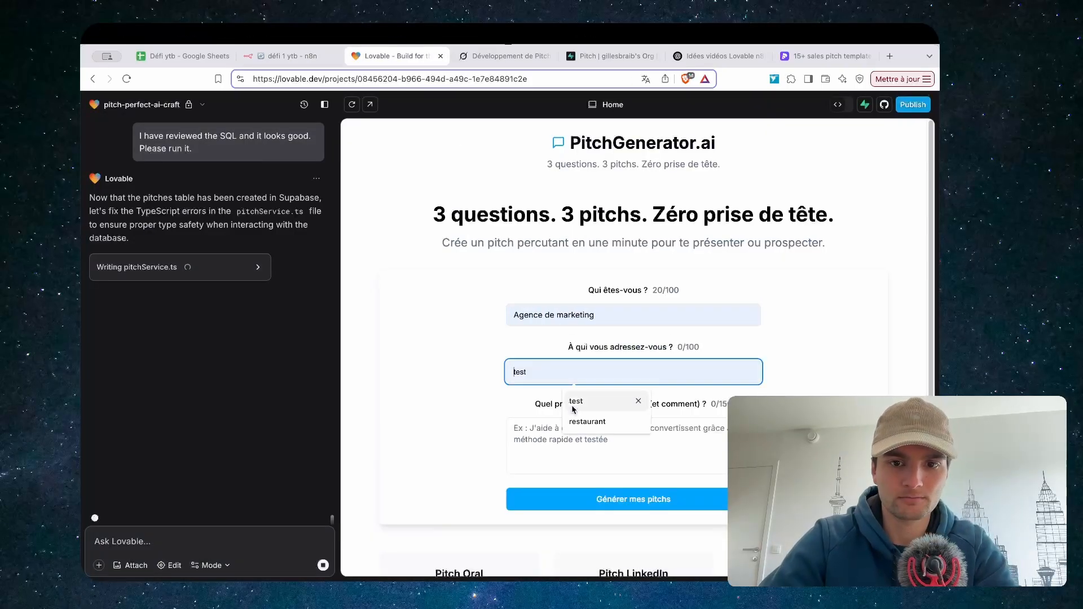
{"action": "left_click", "coordinate": [571, 423]}
{"action": "left_click", "coordinate": [570, 425]}
{"action": "type", "text": "test"}
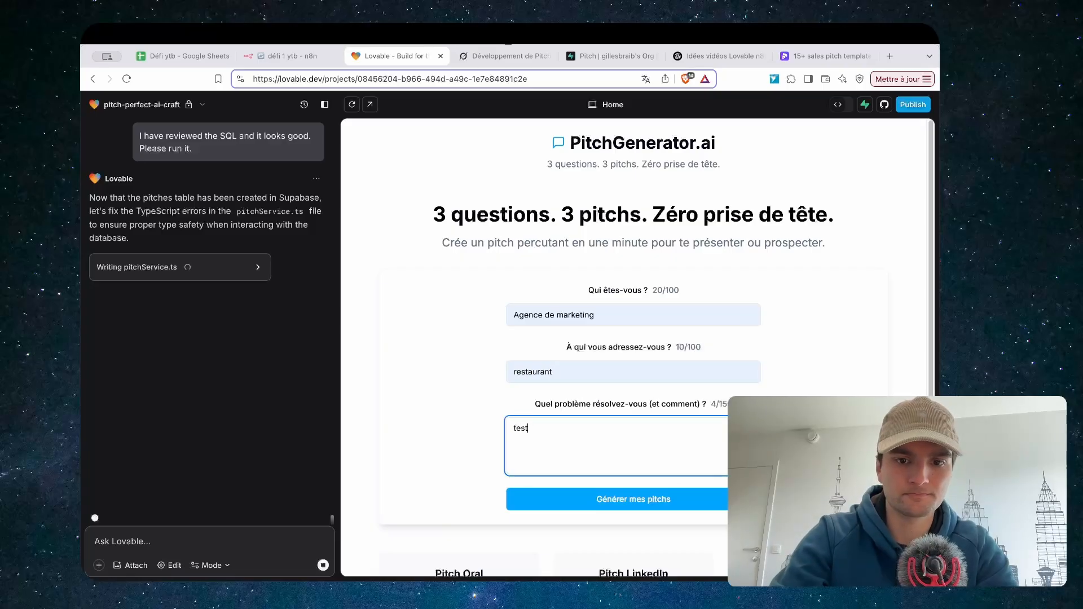
Generate the pitches and watch n8n process the request before checking the result
{"action": "left_click", "coordinate": [626, 508]}
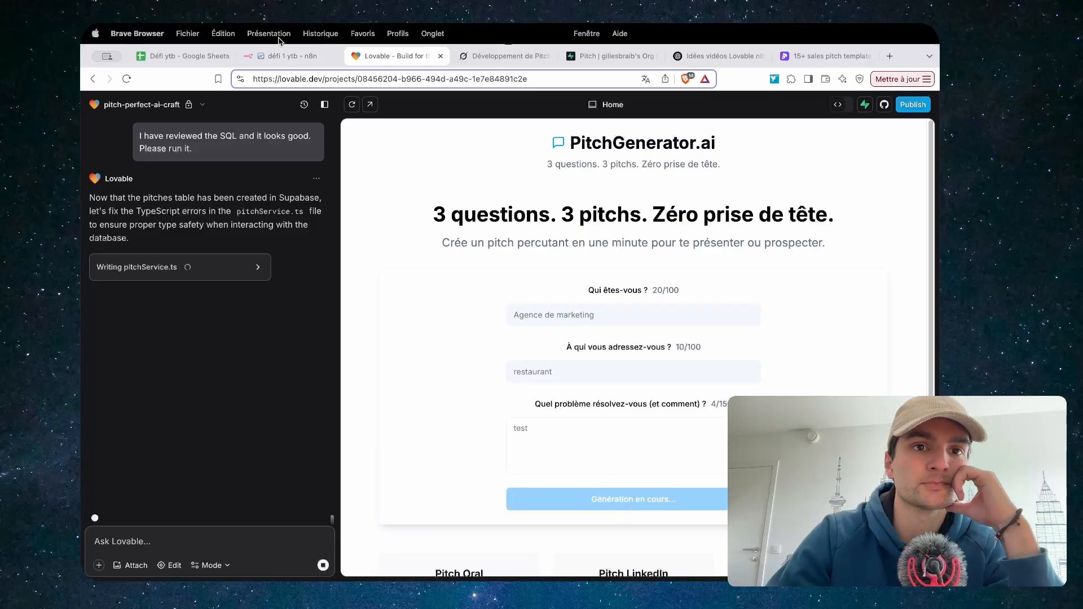
{"action": "left_click", "coordinate": [318, 57]}
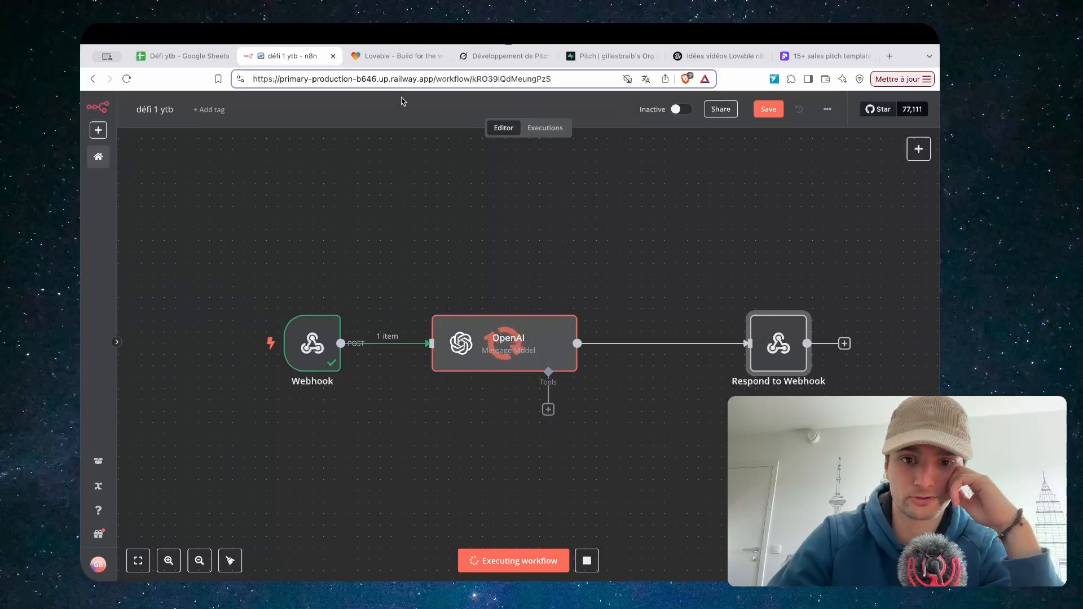
{"action": "left_click", "coordinate": [397, 55]}
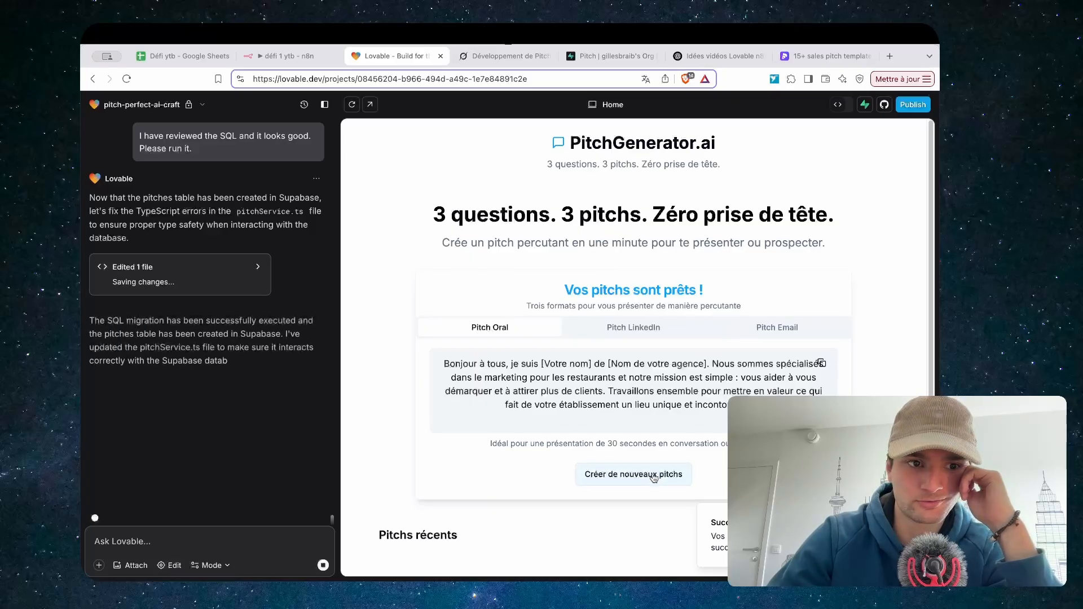
Reload Supabase's Table Editor and open the pitches table to inspect its single restaurant pitch record
{"action": "left_click", "coordinate": [610, 55]}
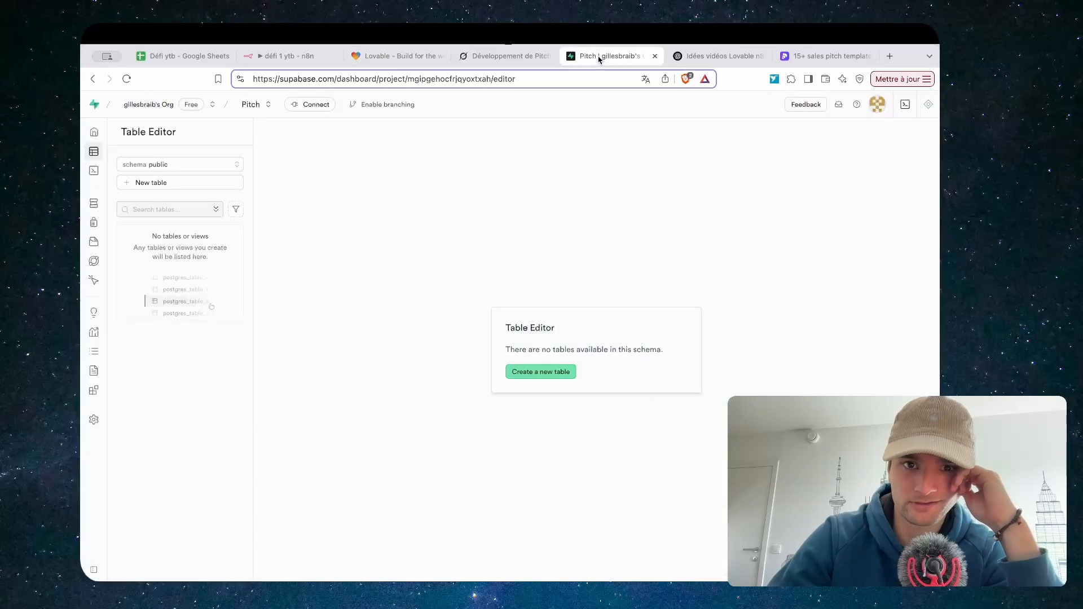
{"action": "left_click", "coordinate": [127, 78]}
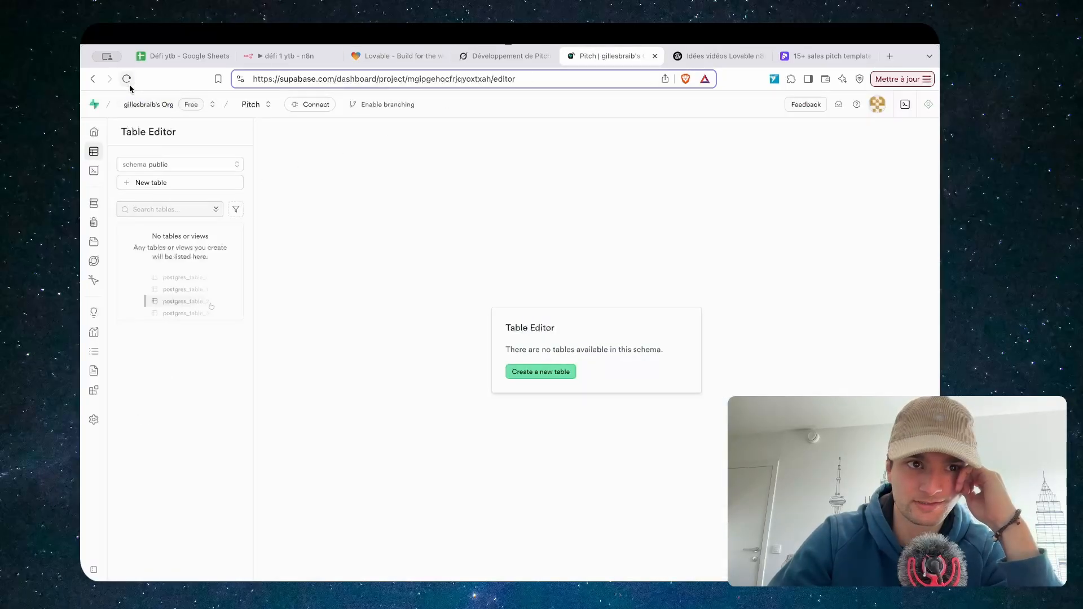
{"action": "left_click", "coordinate": [162, 236]}
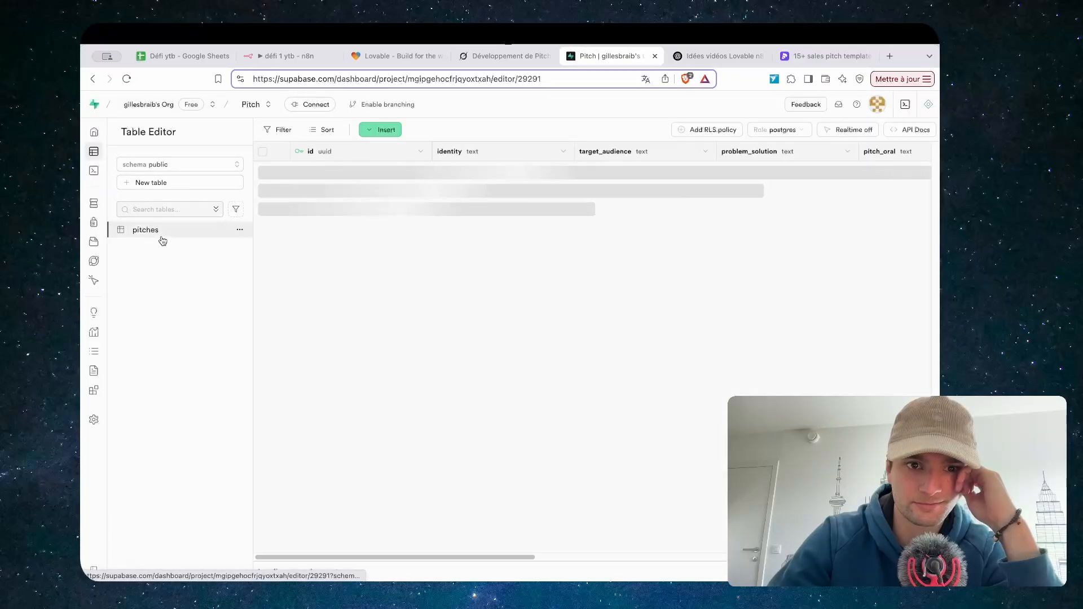
{"action": "scroll", "coordinate": [506, 175], "scroll_direction": "right", "scroll_amount": 5}
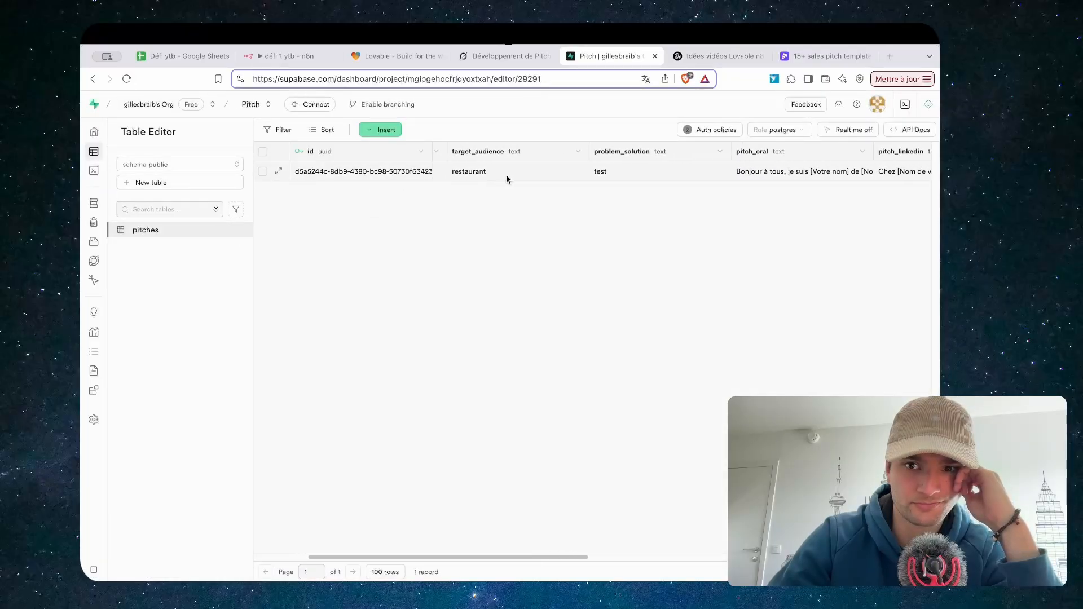
{"action": "scroll", "coordinate": [506, 180], "scroll_direction": "right", "scroll_amount": 8}
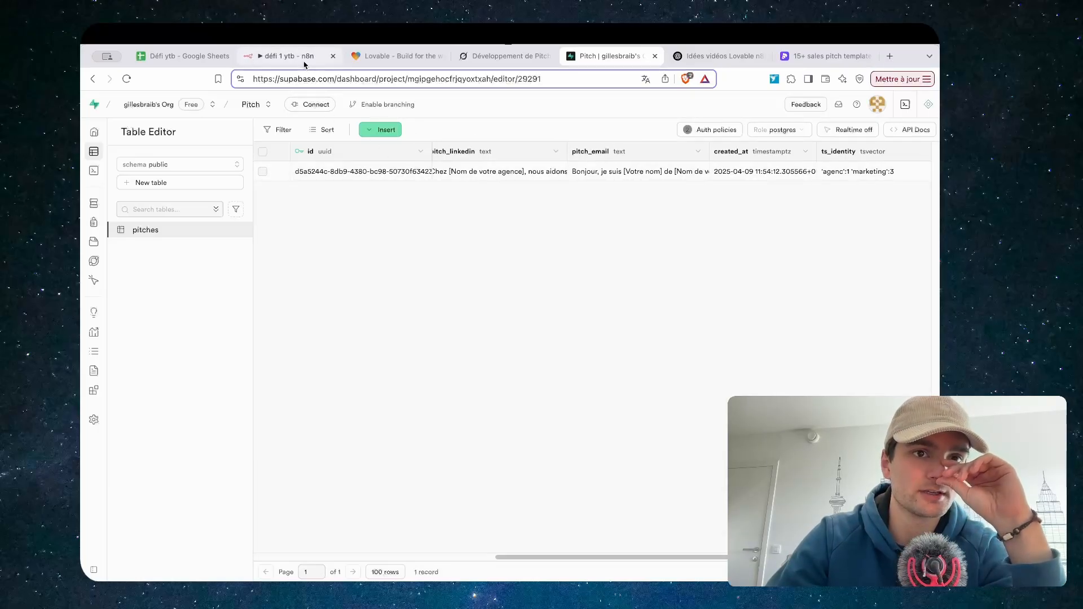
Open the PitchGenerator.ai app preview in its own browser tab
{"action": "left_click", "coordinate": [395, 56]}
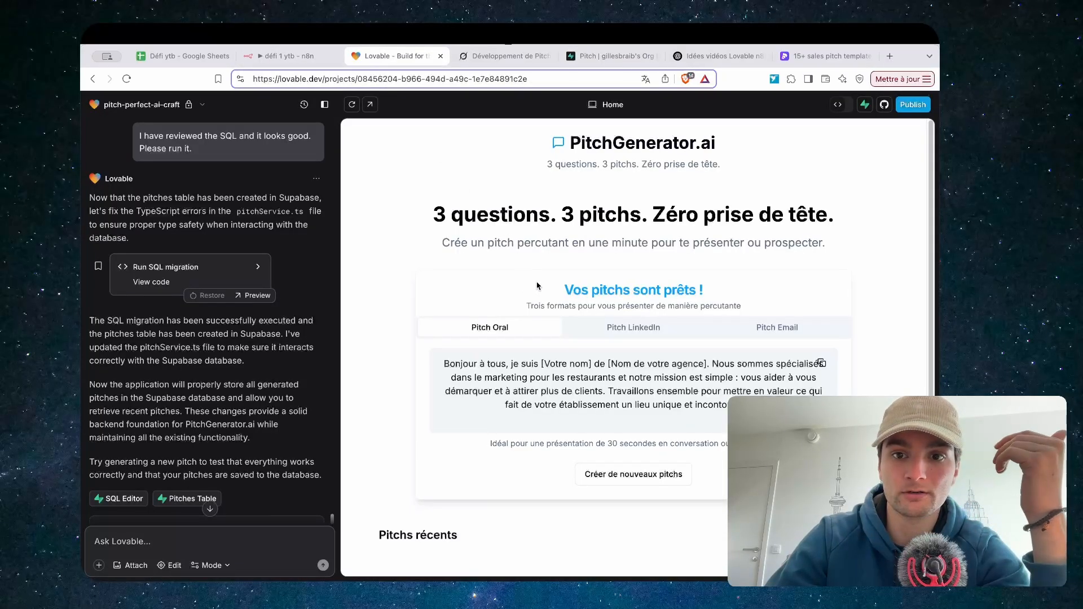
{"action": "scroll", "coordinate": [457, 351], "scroll_direction": "down", "scroll_amount": 2}
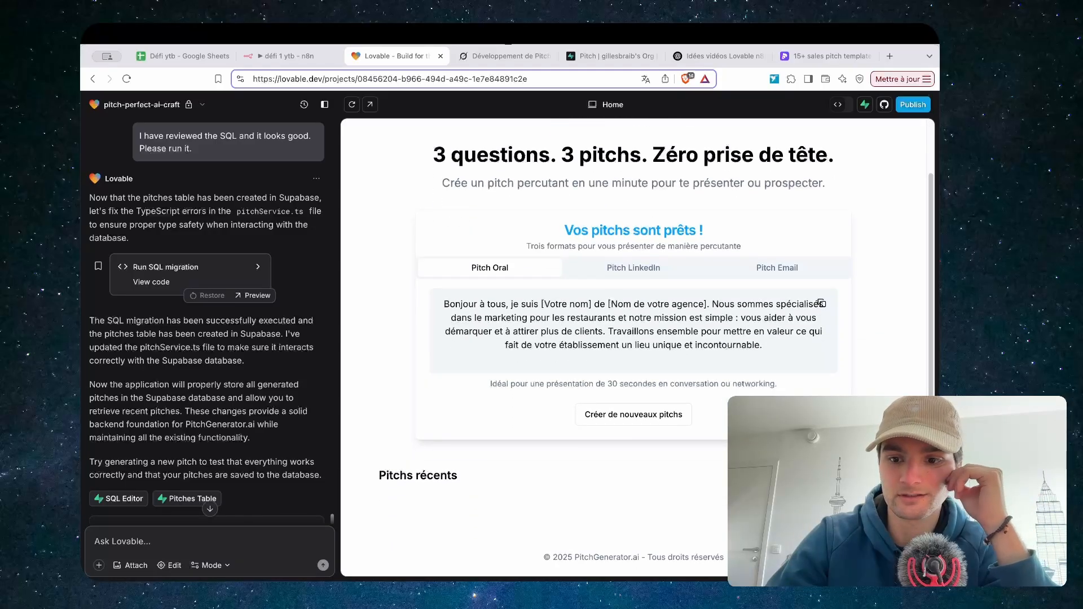
{"action": "left_click", "coordinate": [370, 104]}
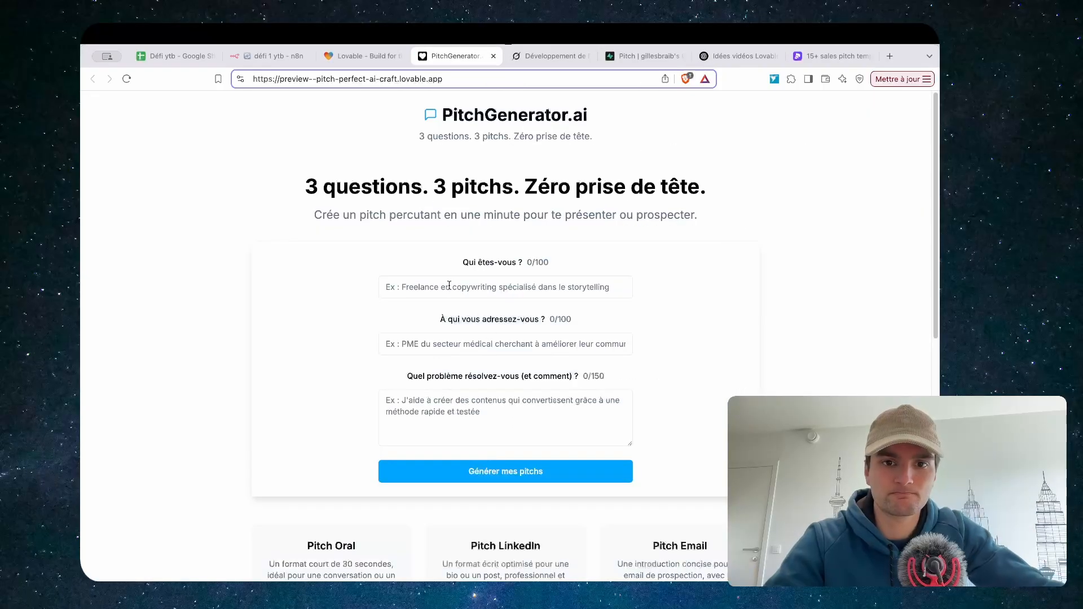
Generate pitches for Agence de marketing targeting restaurants, with the problem 'google ads'
{"action": "left_click", "coordinate": [458, 287]}
{"action": "left_click", "coordinate": [458, 321]}
{"action": "left_click", "coordinate": [446, 340]}
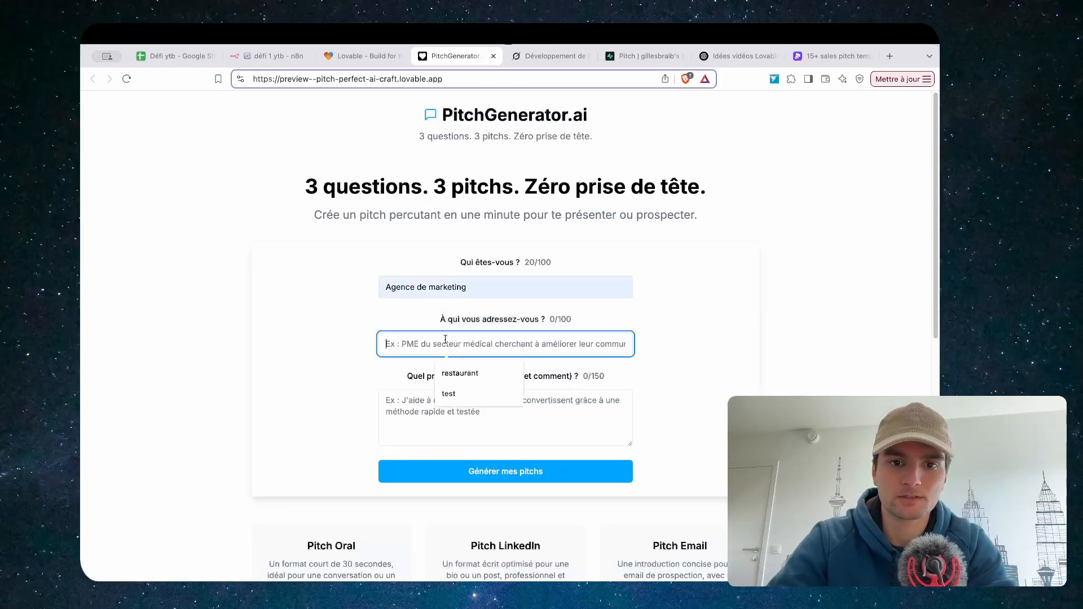
{"action": "left_click", "coordinate": [461, 376]}
{"action": "left_click", "coordinate": [425, 403]}
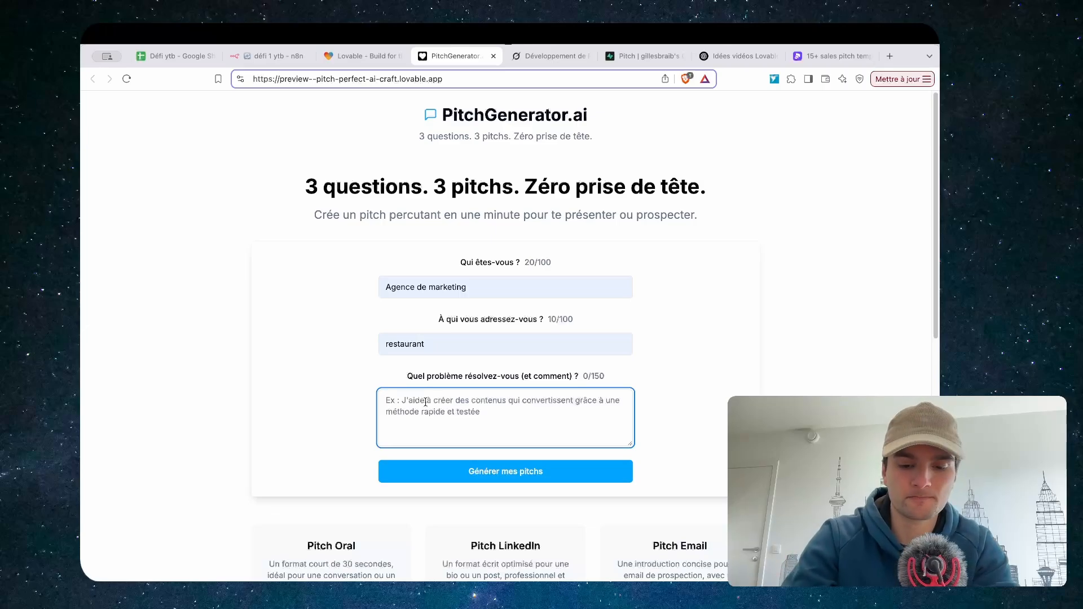
{"action": "type", "text": "google ads"}
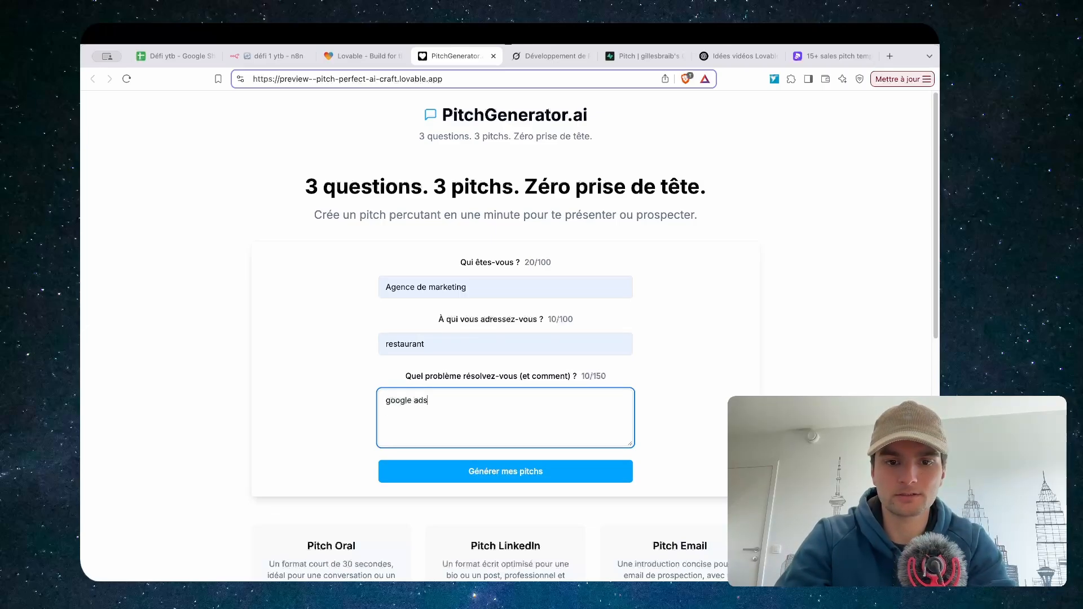
{"action": "left_click", "coordinate": [473, 472]}
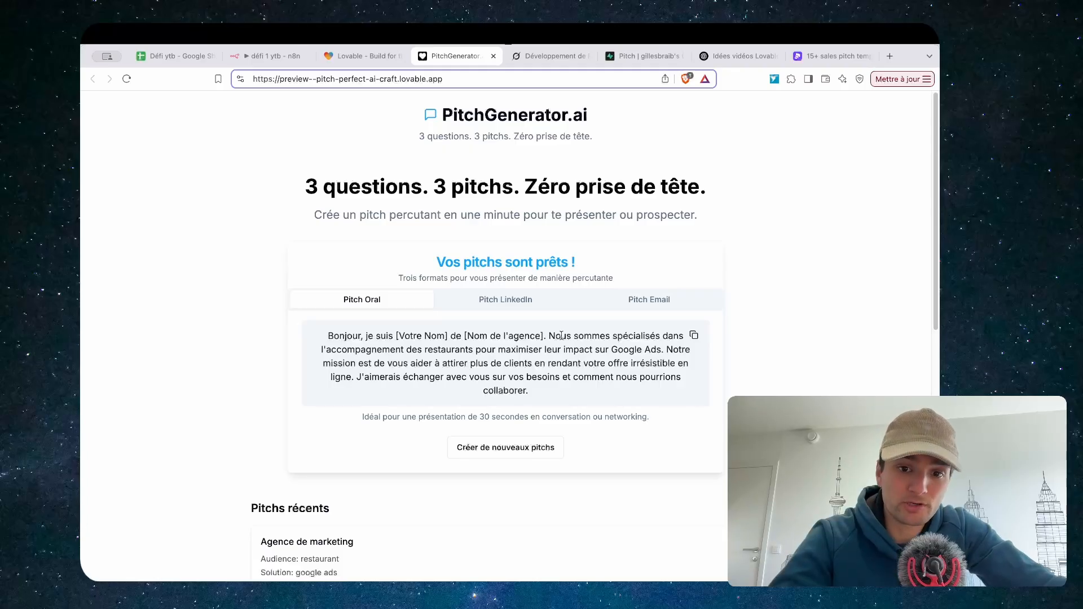
Review the LinkedIn and Email pitches, then hide the Pitchs récents list with Masquer
{"action": "left_click", "coordinate": [537, 301]}
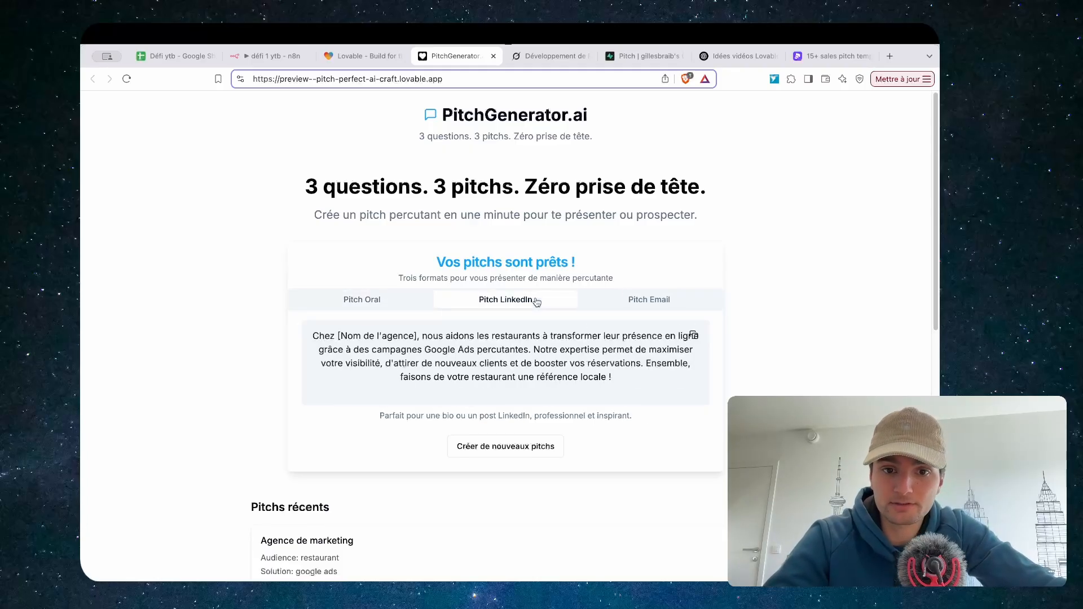
{"action": "left_click", "coordinate": [650, 301]}
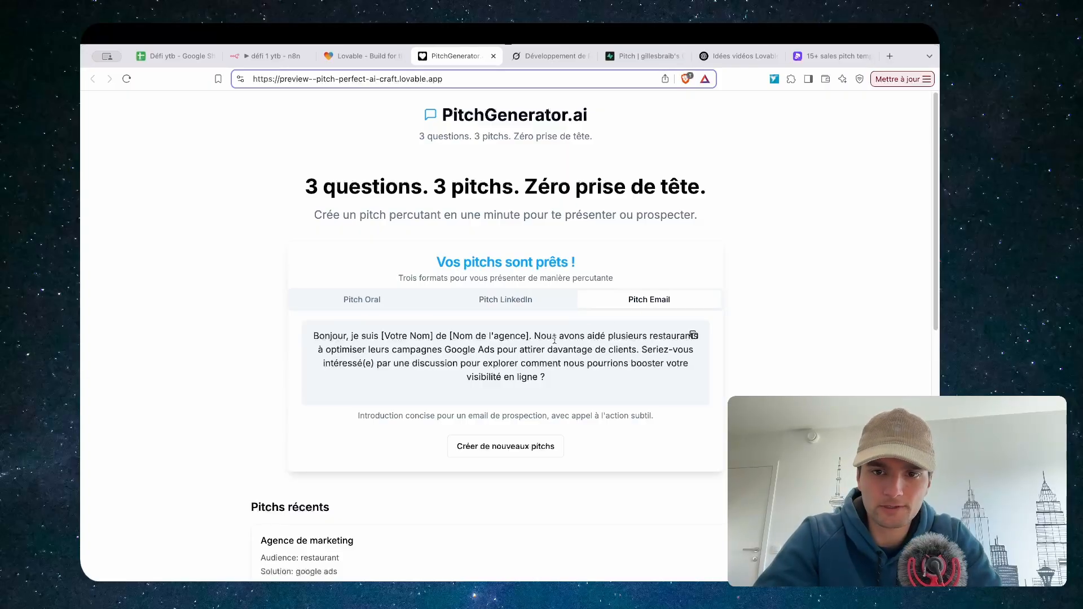
{"action": "scroll", "coordinate": [396, 360], "scroll_direction": "down", "scroll_amount": 10}
{"action": "scroll", "coordinate": [511, 336], "scroll_direction": "up", "scroll_amount": 8}
{"action": "scroll", "coordinate": [551, 290], "scroll_direction": "down", "scroll_amount": 4}
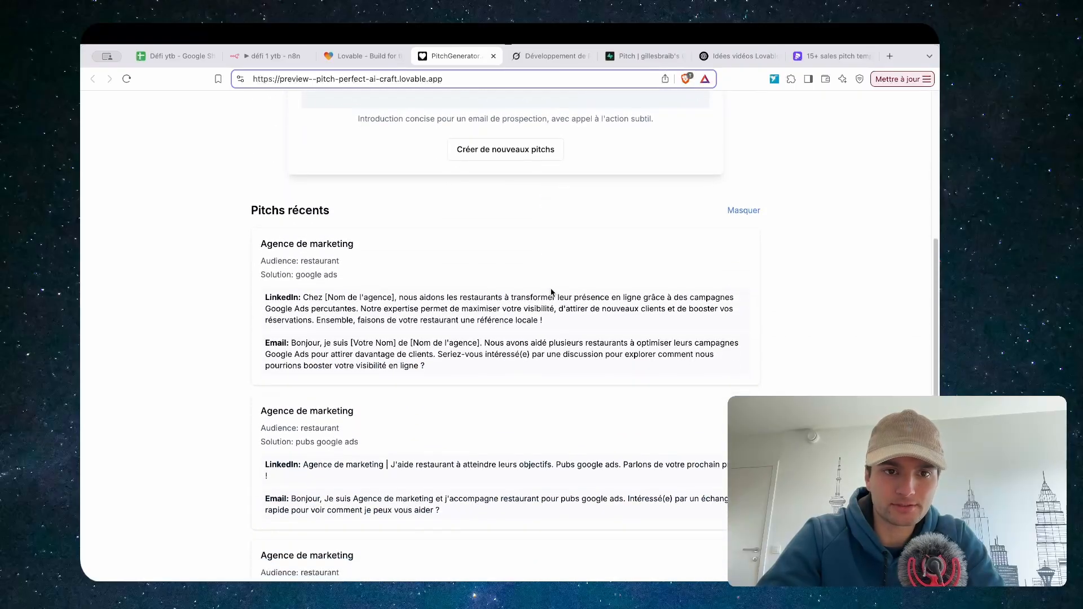
{"action": "left_click", "coordinate": [743, 213]}
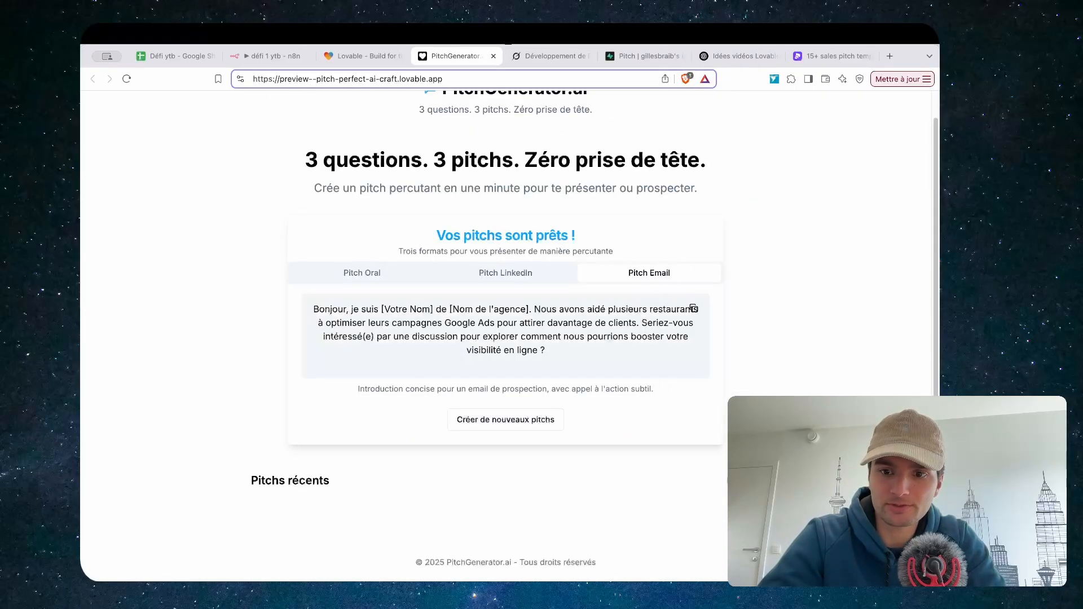
{"action": "scroll", "coordinate": [505, 339], "scroll_direction": "down", "scroll_amount": 5}
{"action": "scroll", "coordinate": [672, 333], "scroll_direction": "up", "scroll_amount": 5}
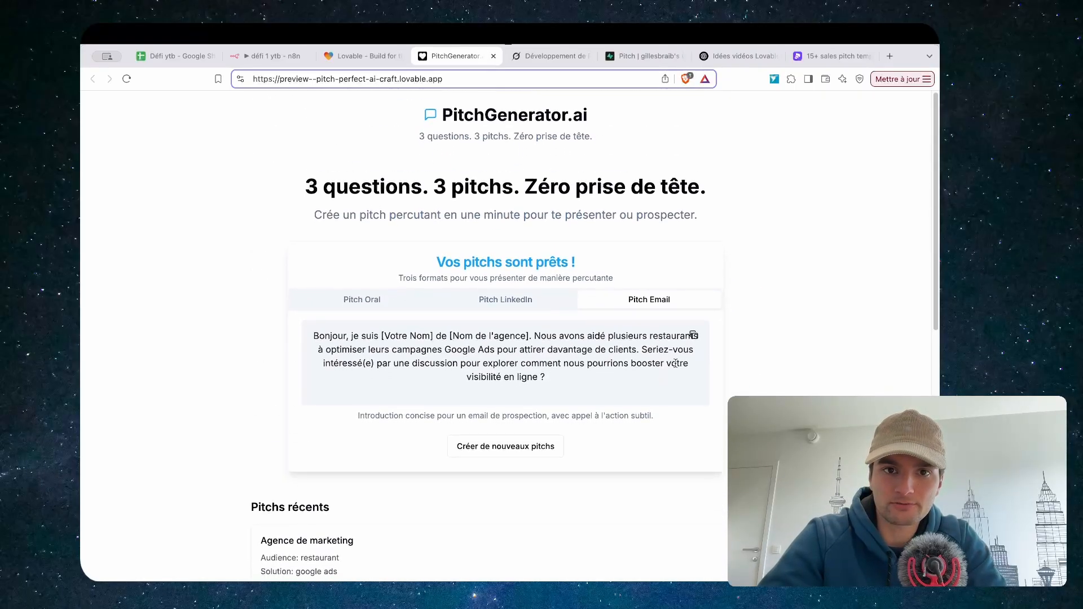
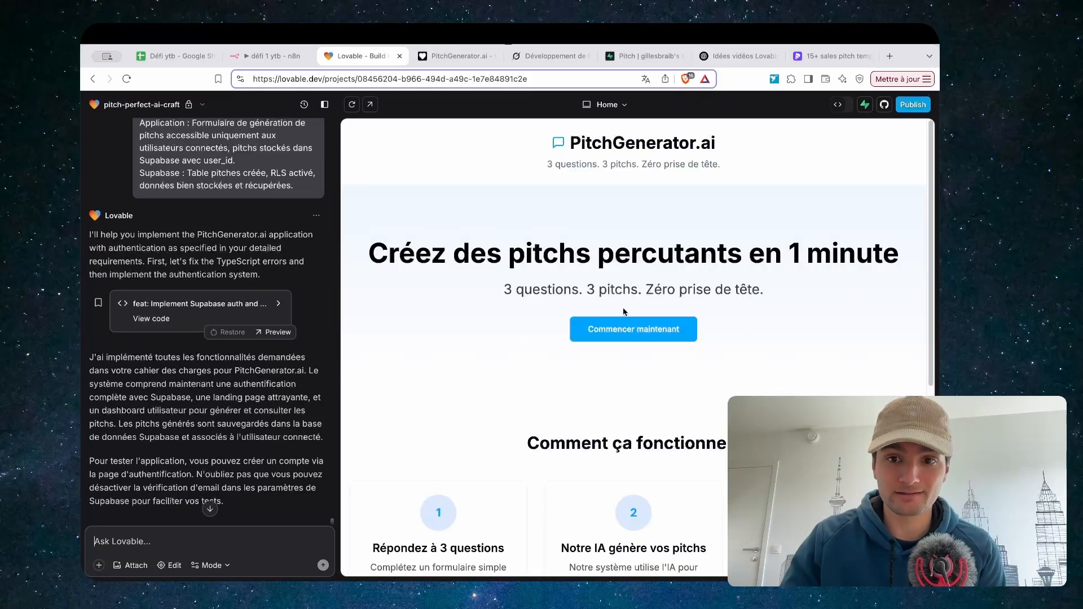
Scroll through the app preview and briefly check the project menu
{"action": "scroll", "coordinate": [564, 310], "scroll_direction": "down", "scroll_amount": 5}
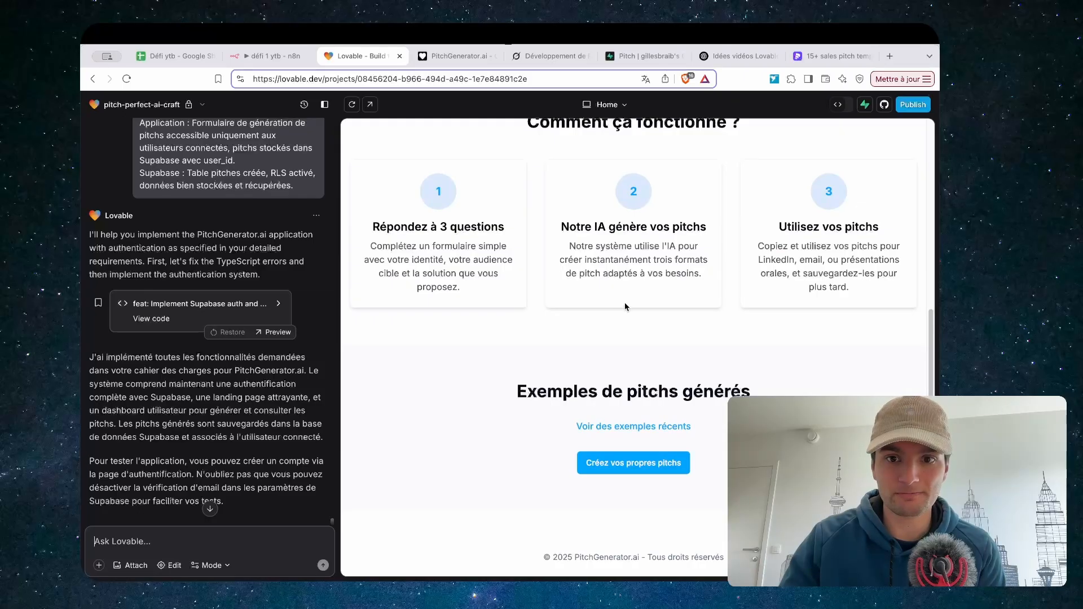
{"action": "scroll", "coordinate": [624, 302], "scroll_direction": "up", "scroll_amount": 5}
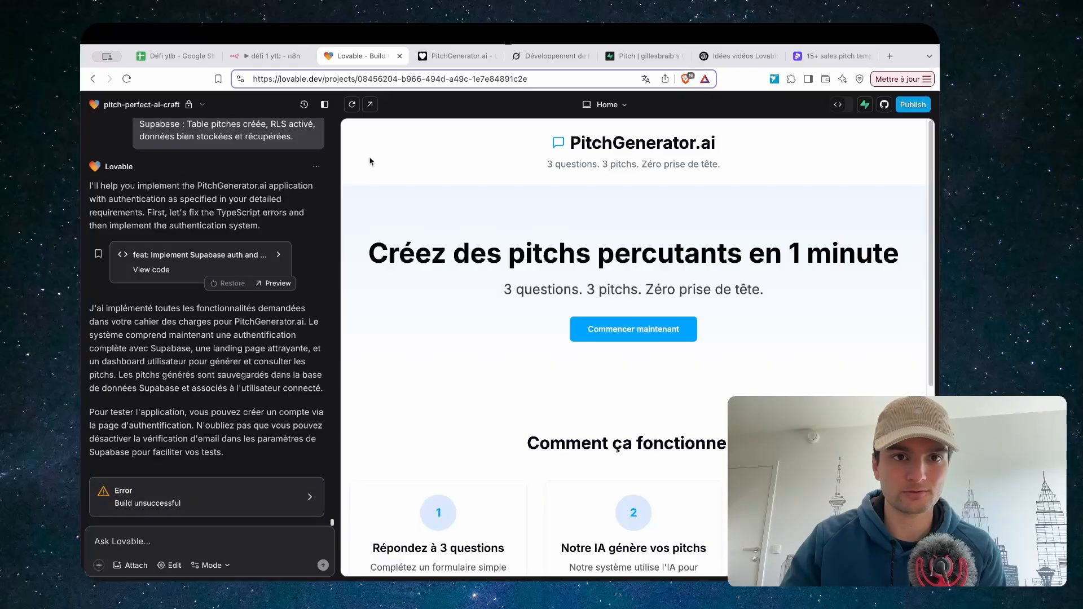
{"action": "left_click", "coordinate": [162, 106]}
{"action": "left_click", "coordinate": [401, 122]}
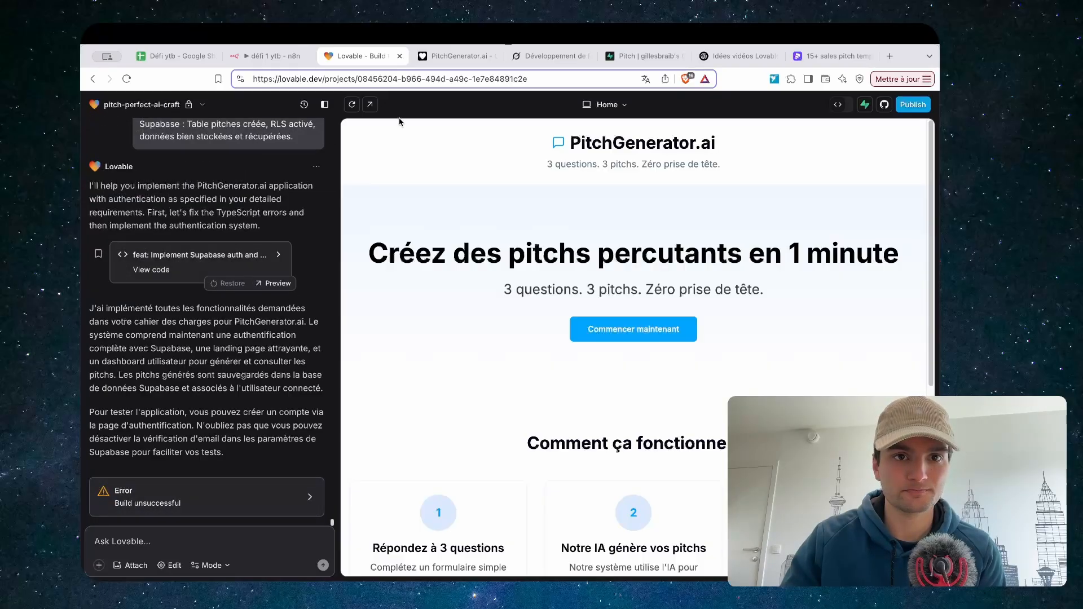
Widen the preview to full width and draft a follow-up prompt beginning 'Absolument tout doit e…'
{"action": "left_click", "coordinate": [324, 106]}
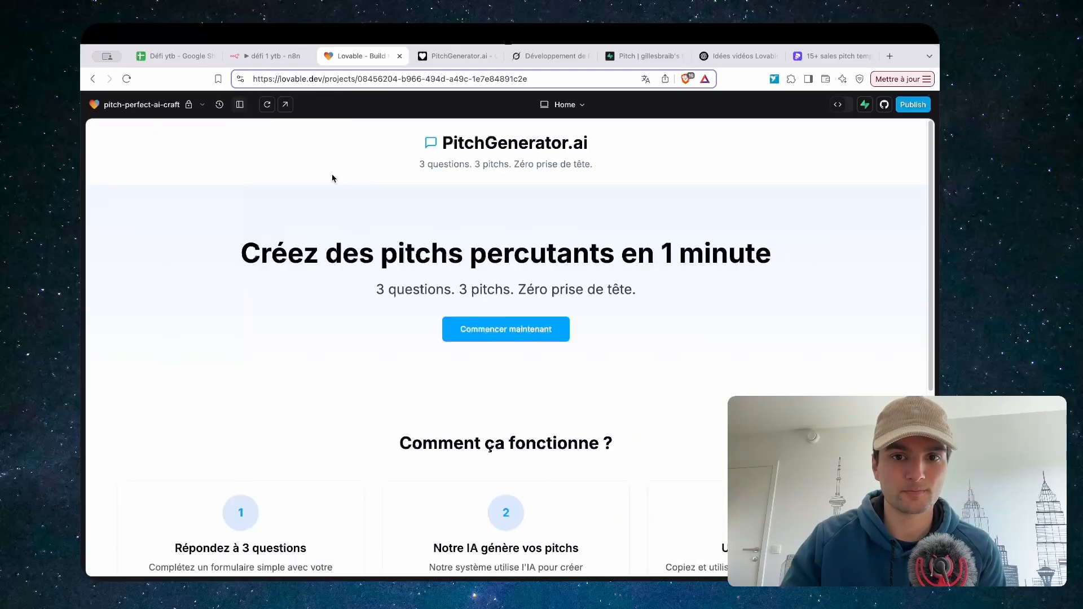
{"action": "scroll", "coordinate": [474, 325], "scroll_direction": "down", "scroll_amount": 5}
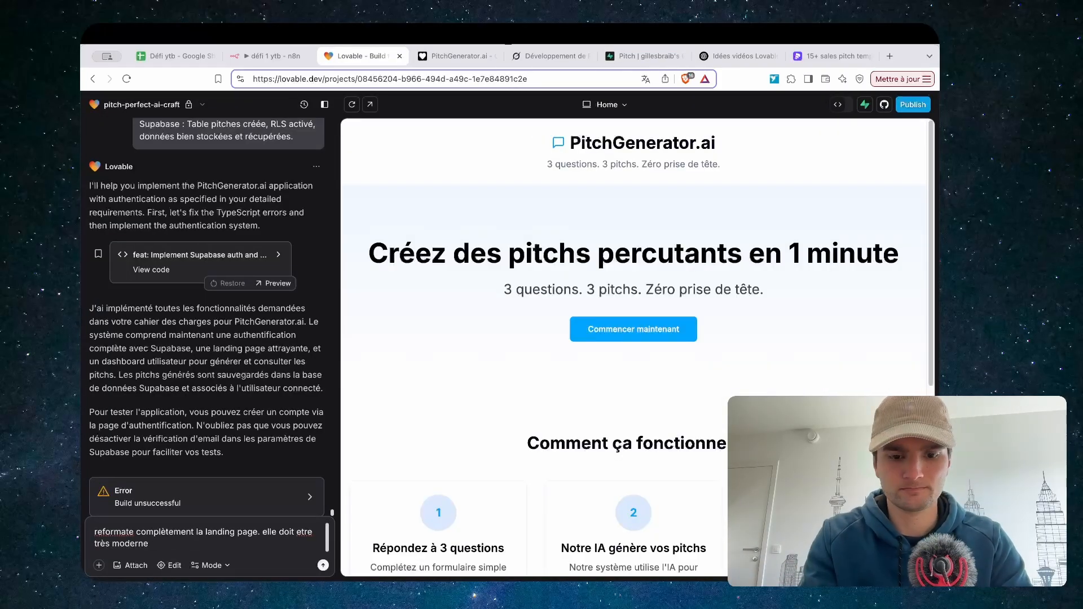
{"action": "type", "text": "Absolument tout doit e"}
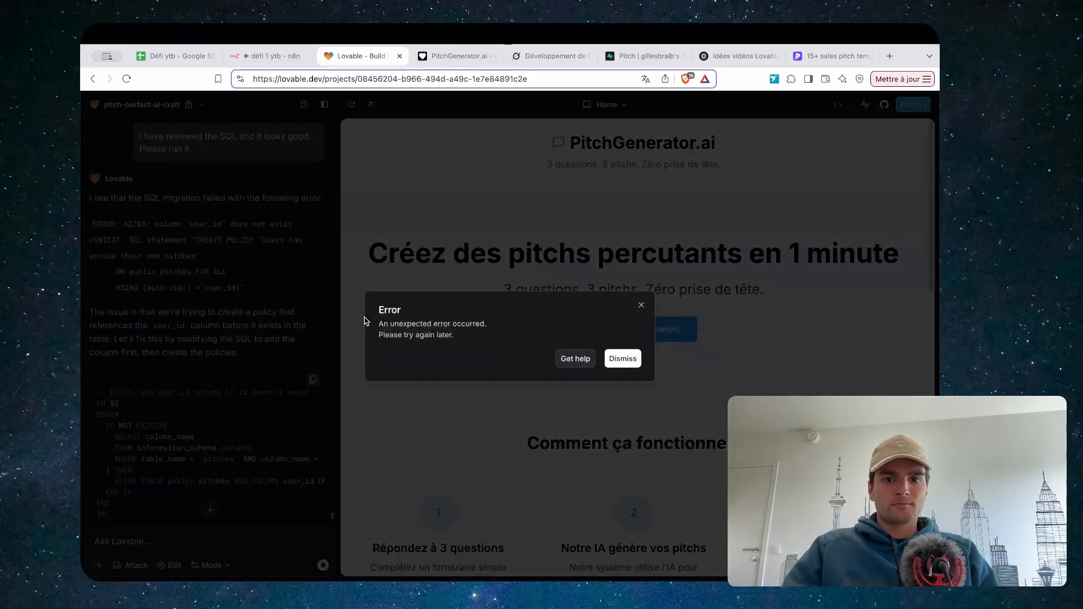
Dismiss the error, apply the revised SQL migration, and close the plan-upgrade notice
{"action": "left_click", "coordinate": [641, 307]}
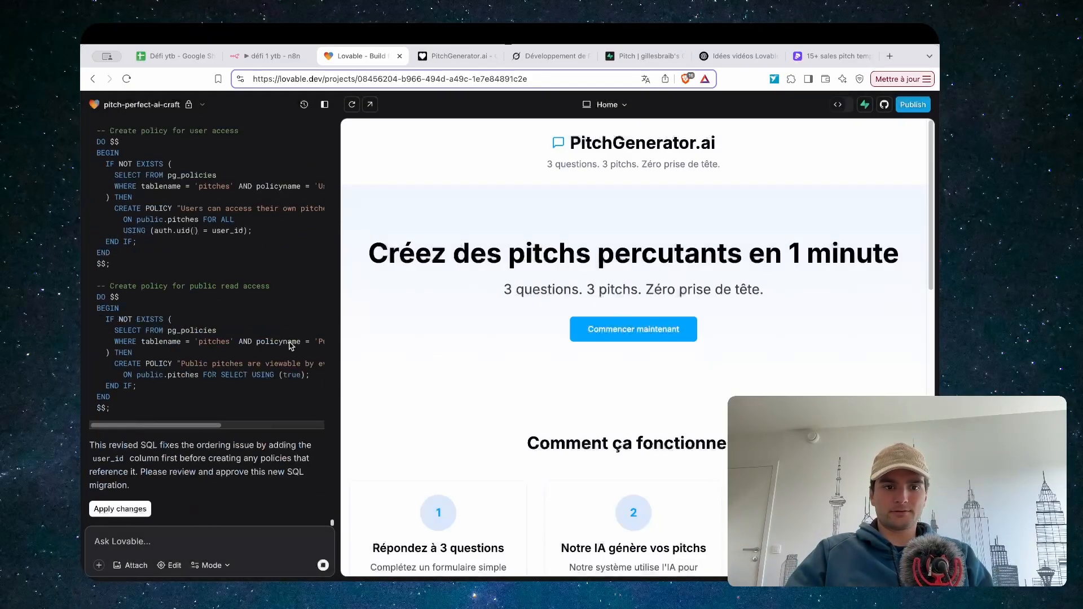
{"action": "left_click", "coordinate": [124, 509]}
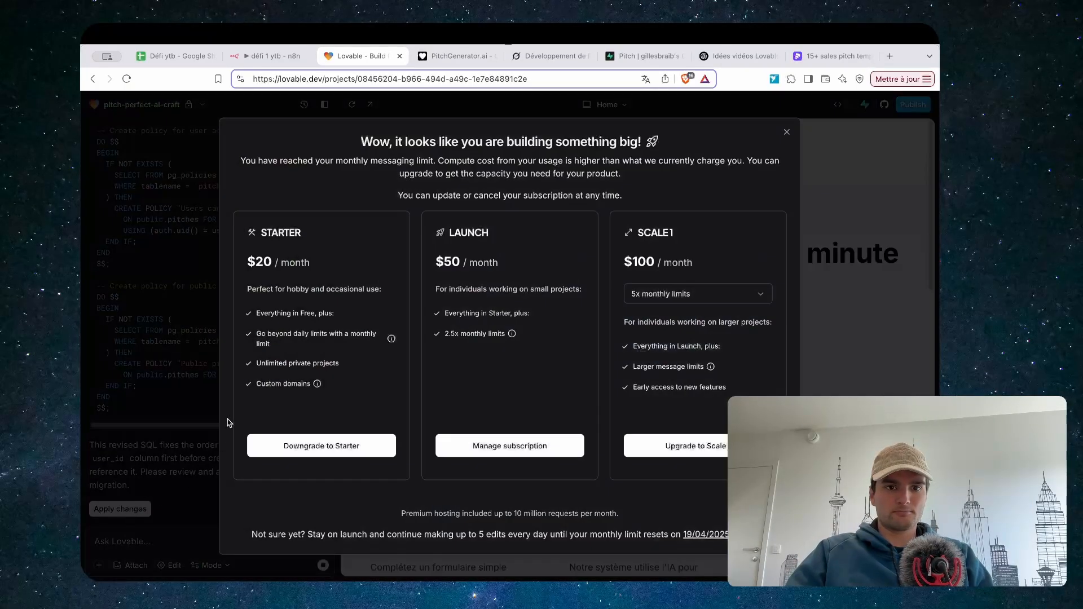
{"action": "left_click", "coordinate": [787, 134]}
{"action": "scroll", "coordinate": [641, 350], "scroll_direction": "down", "scroll_amount": 10}
{"action": "scroll", "coordinate": [641, 351], "scroll_direction": "up", "scroll_amount": 10}
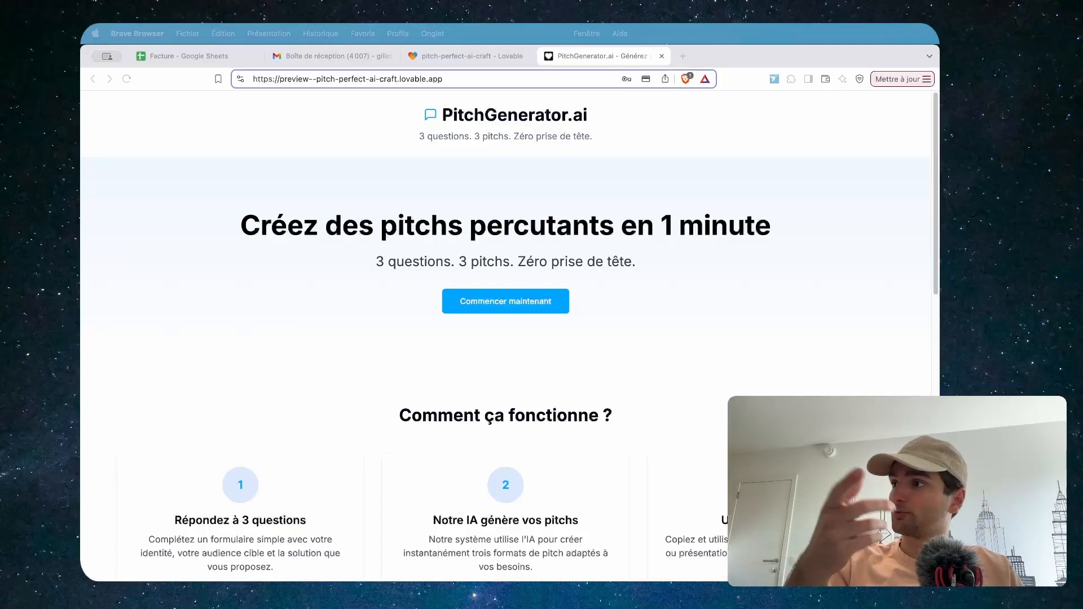
Log in to PitchGenerator.ai with the test account's e-mail and password
{"action": "left_click", "coordinate": [463, 299]}
{"action": "left_click", "coordinate": [512, 357]}
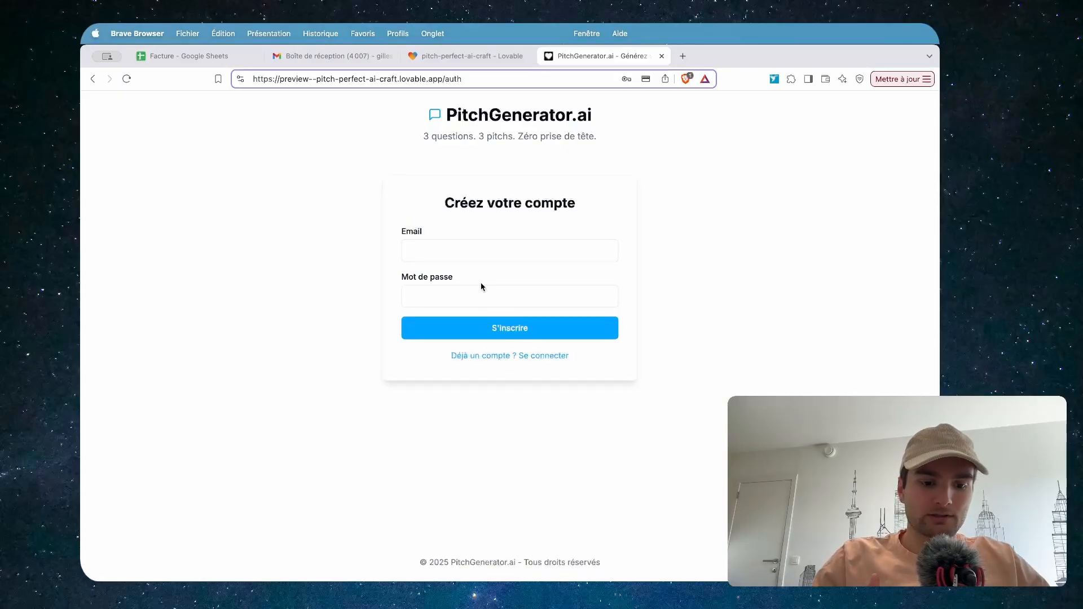
{"action": "left_click", "coordinate": [489, 252]}
{"action": "key", "text": "Tab"}
{"action": "type", "text": "••"}
{"action": "left_click", "coordinate": [537, 356]}
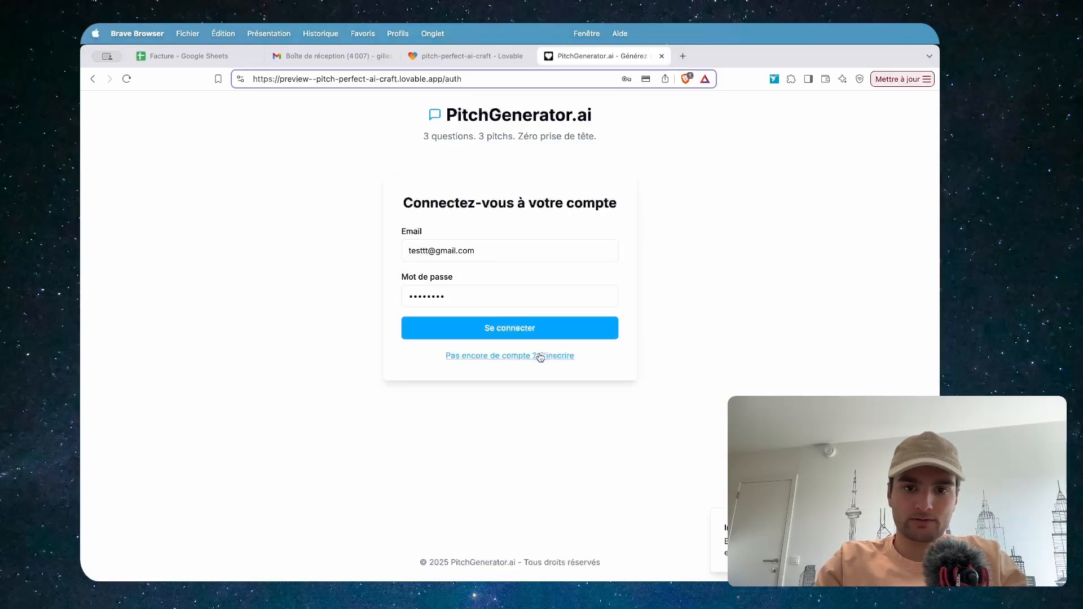
{"action": "left_click", "coordinate": [540, 330]}
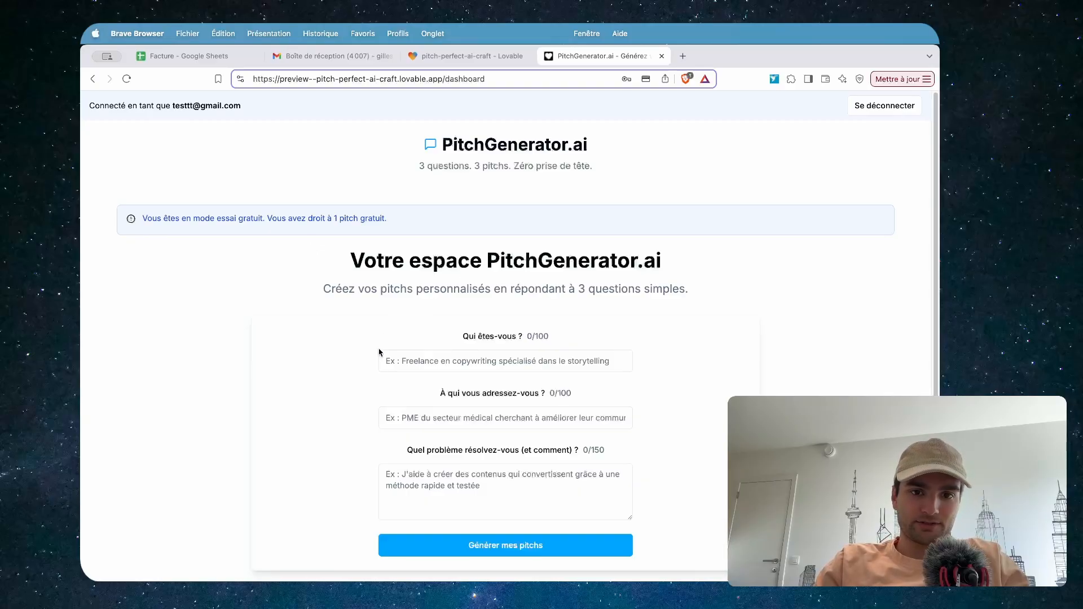
Answer Agence de marketing, 'des electriciens' and 'augmente le taux de conversion' in the form
{"action": "left_click", "coordinate": [409, 361]}
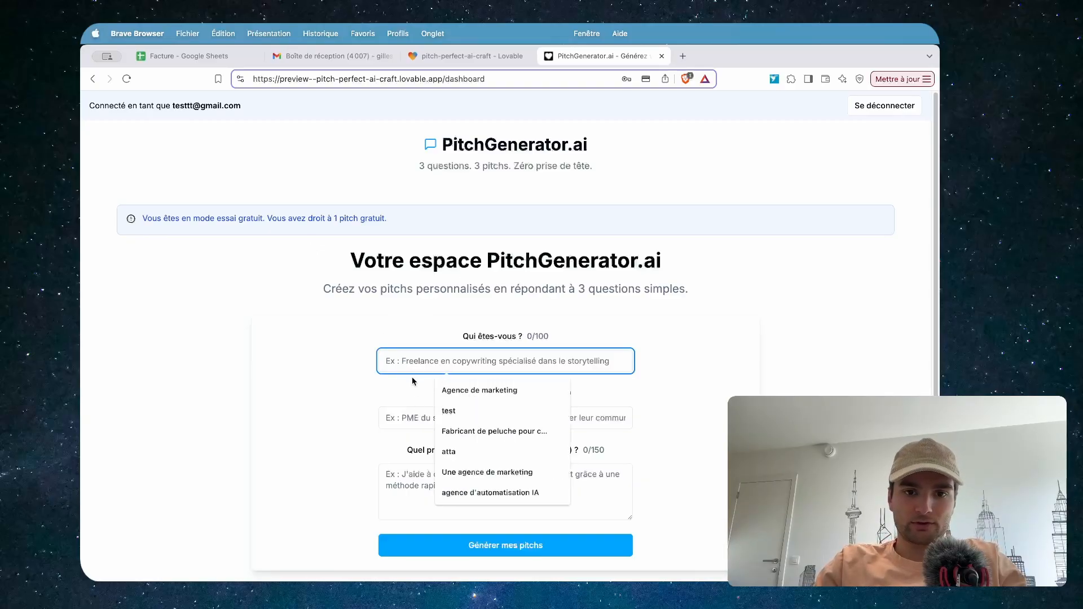
{"action": "scroll", "coordinate": [413, 366], "scroll_direction": "down", "scroll_amount": 1}
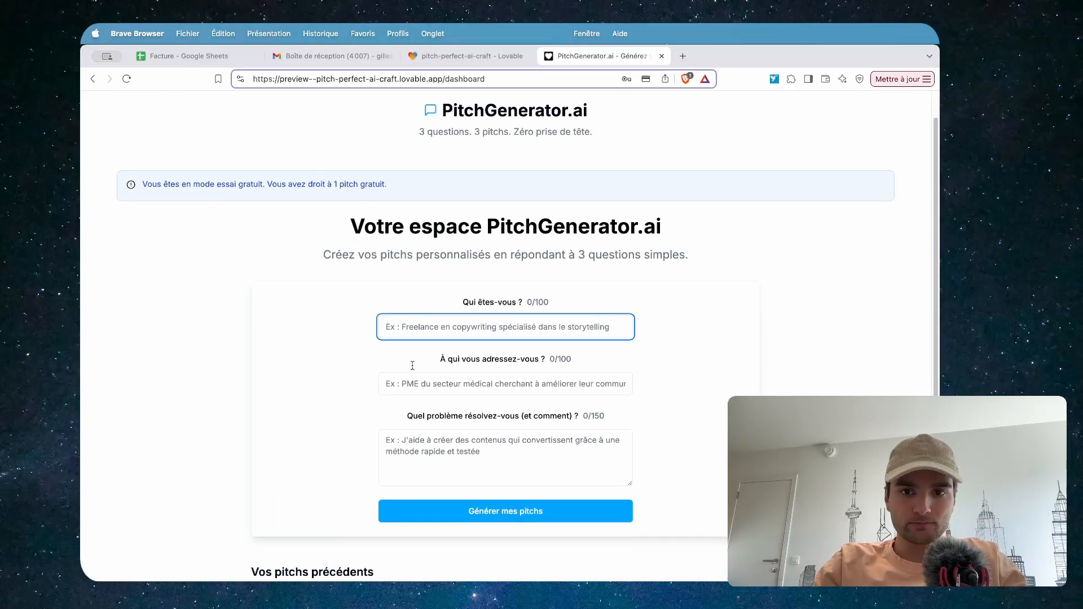
{"action": "left_click", "coordinate": [411, 327]}
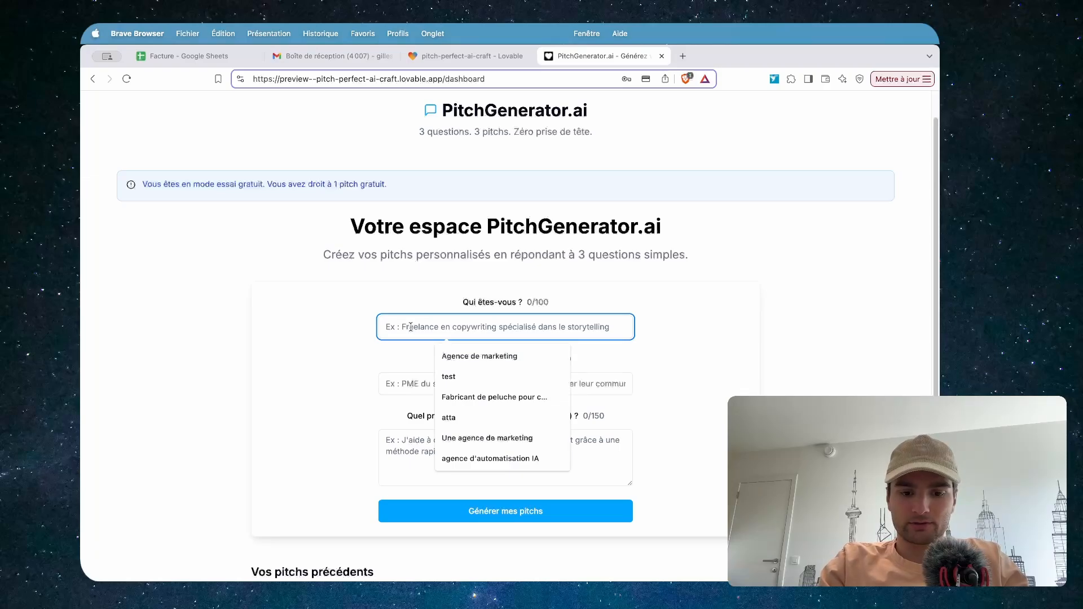
{"action": "type", "text": "Agence"}
{"action": "left_click", "coordinate": [477, 352]}
{"action": "left_click", "coordinate": [441, 385]}
{"action": "type", "text": "des electriciens"}
{"action": "left_click", "coordinate": [395, 446]}
{"action": "type", "text": "augmente le taux de conversion"}
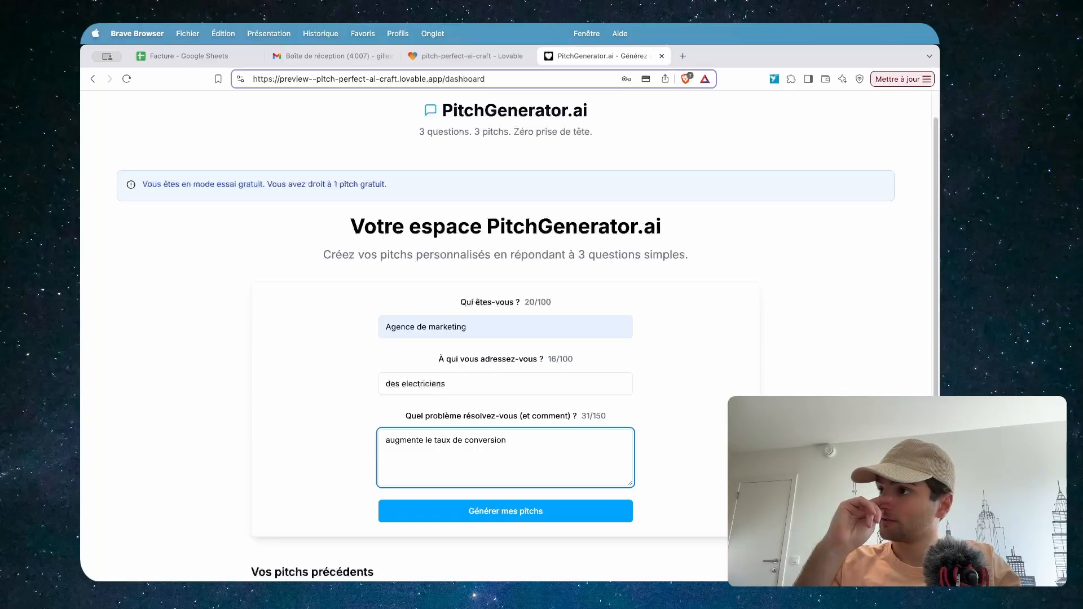
Generate the pitches and review the resulting Accès Premium Requis paywall
{"action": "left_click", "coordinate": [454, 516]}
{"action": "scroll", "coordinate": [451, 445], "scroll_direction": "down", "scroll_amount": 3}
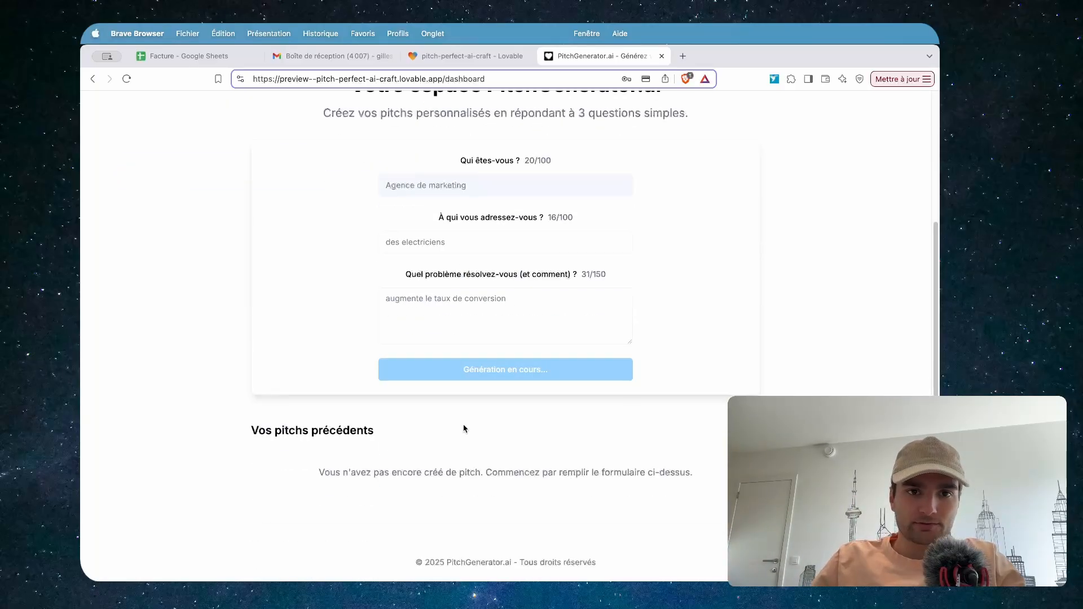
{"action": "scroll", "coordinate": [440, 395], "scroll_direction": "up", "scroll_amount": 3}
{"action": "scroll", "coordinate": [660, 372], "scroll_direction": "down", "scroll_amount": 3}
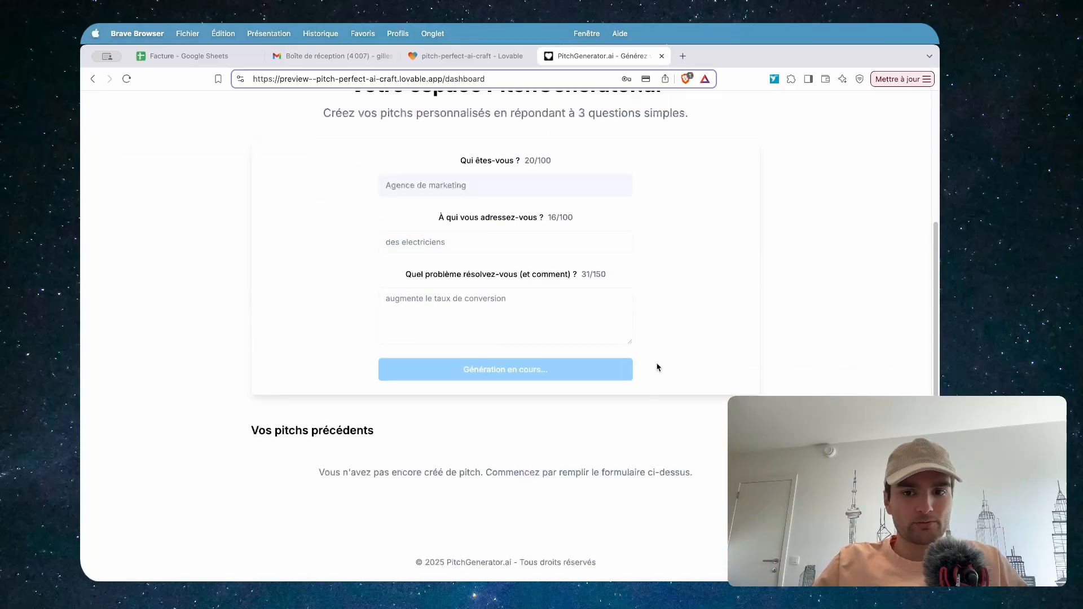
{"action": "scroll", "coordinate": [223, 128], "scroll_direction": "up", "scroll_amount": 3}
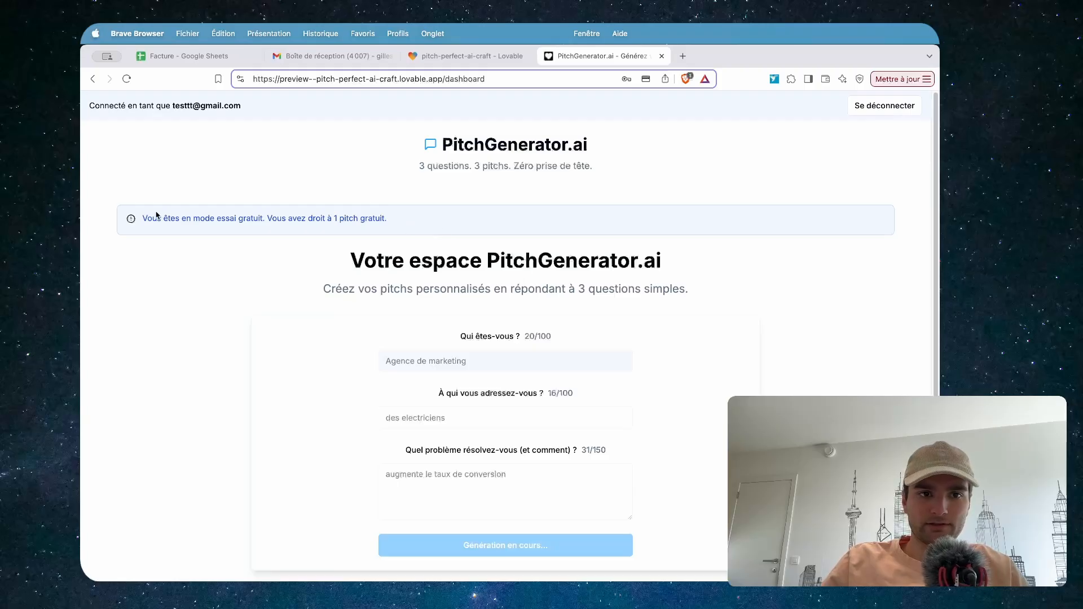
{"action": "scroll", "coordinate": [573, 318], "scroll_direction": "down", "scroll_amount": 3}
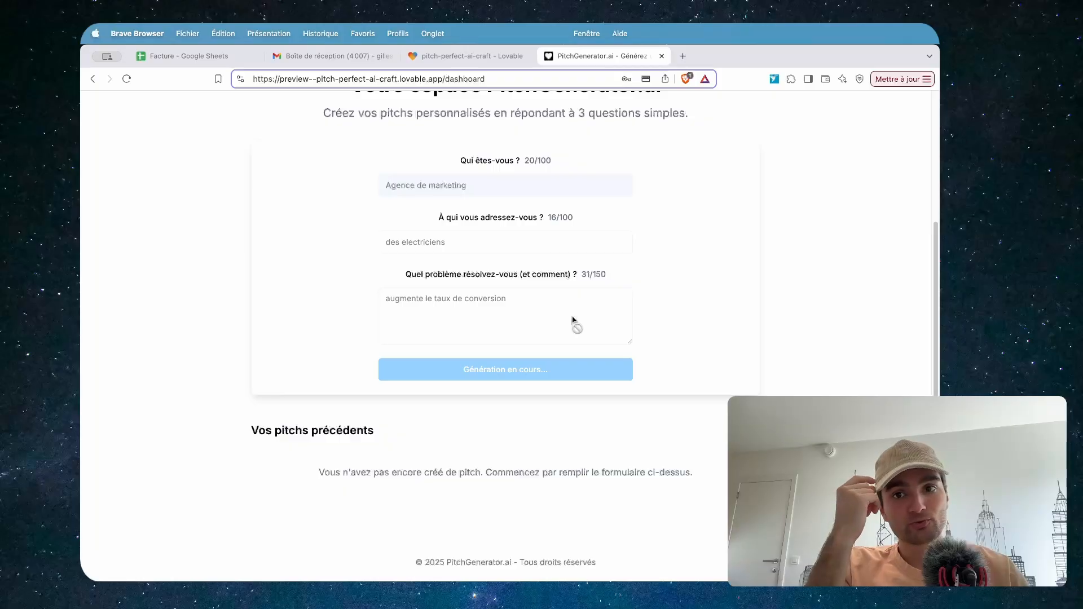
{"action": "scroll", "coordinate": [572, 319], "scroll_direction": "up", "scroll_amount": 2}
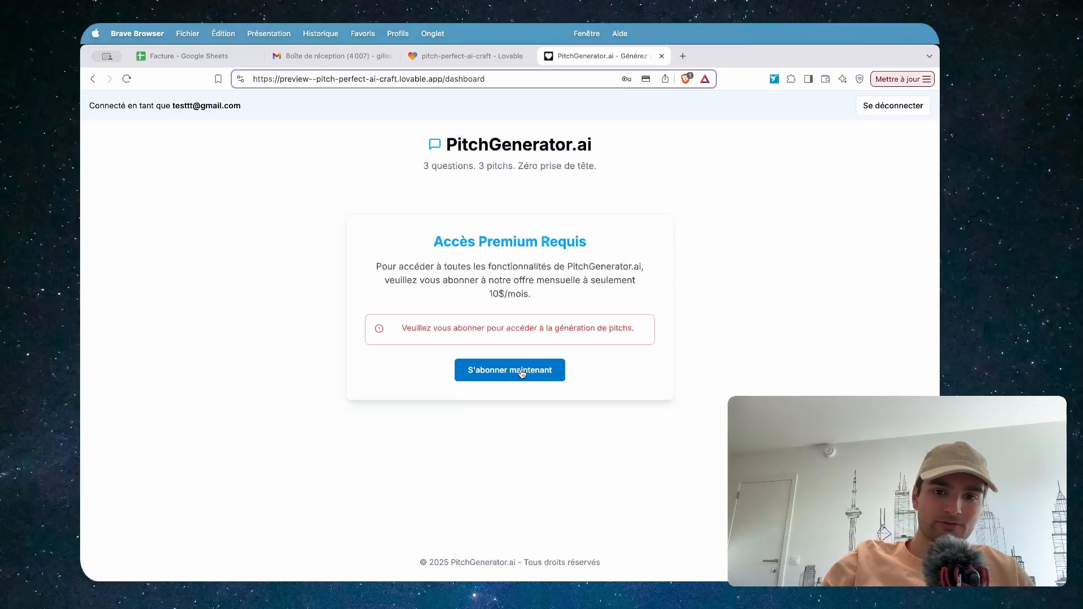
Choose S'abonner maintenant on the paywall and the subscription page to reach Stripe Checkout
{"action": "left_click", "coordinate": [522, 373]}
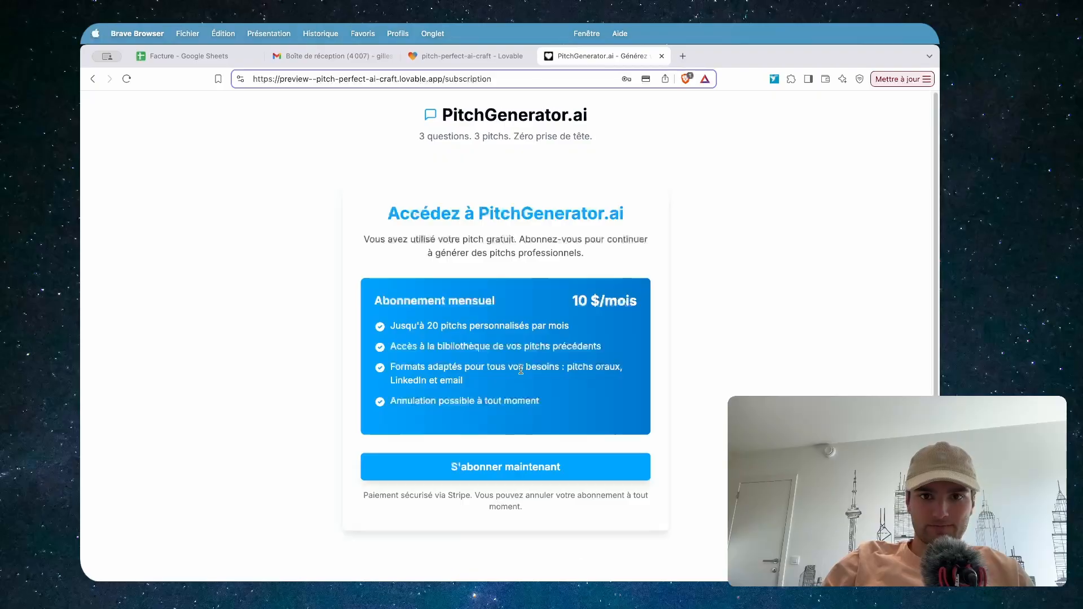
{"action": "left_click", "coordinate": [476, 470]}
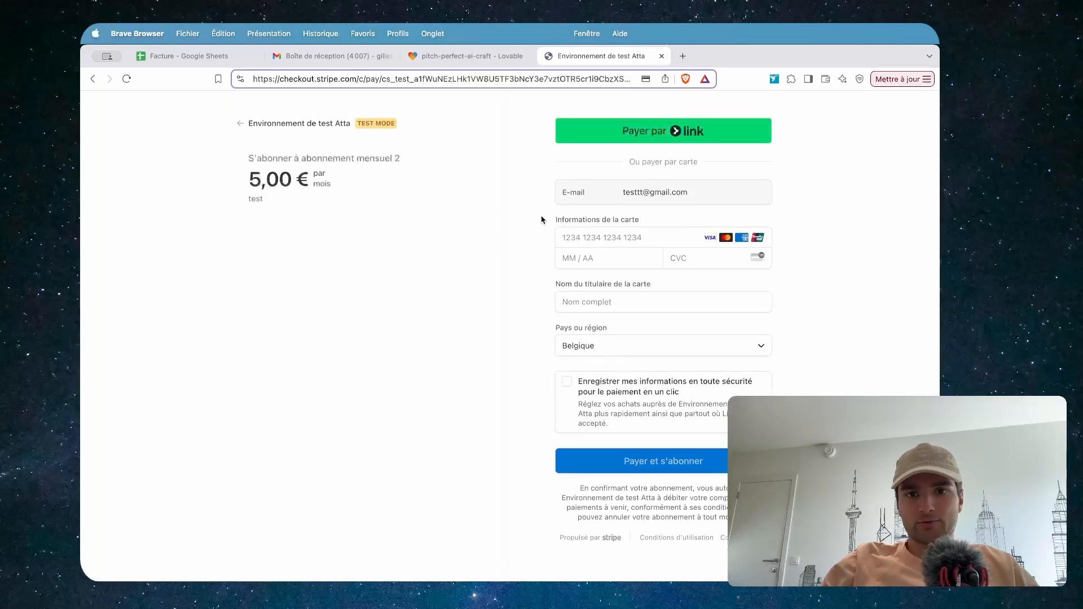
{"action": "left_click", "coordinate": [585, 242]}
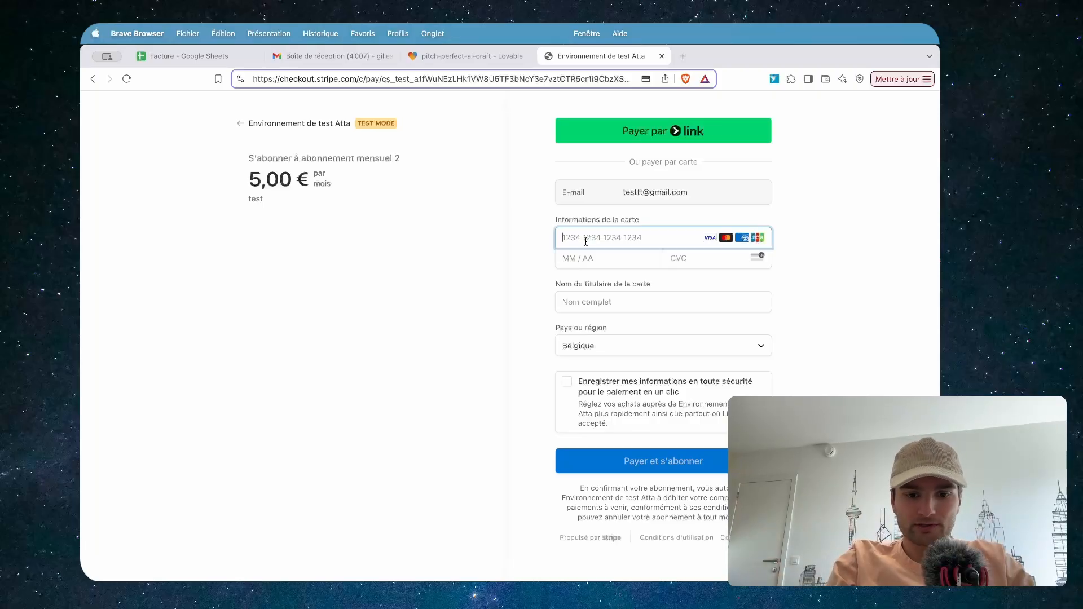
{"action": "type", "text": "42"}
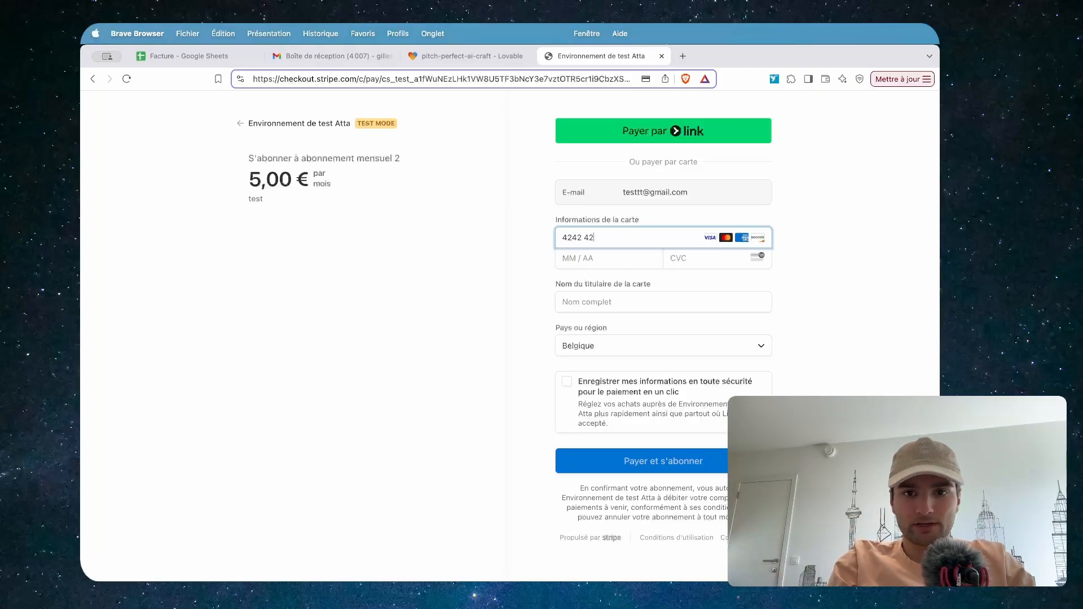
{"action": "type", "text": "42424242424242012"}
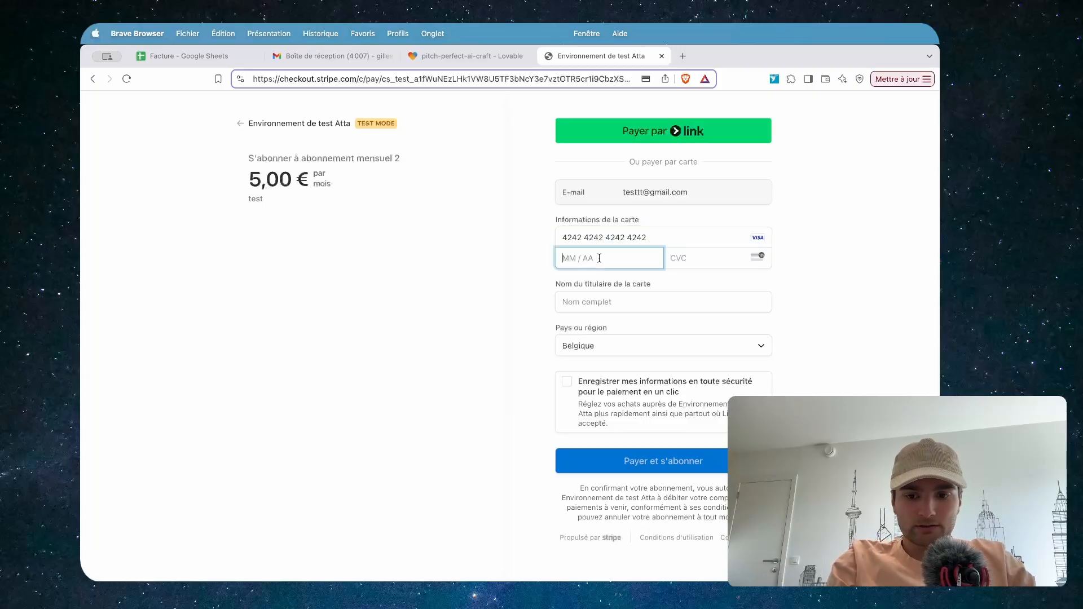
{"action": "type", "text": "8768"}
{"action": "key", "text": "Tab"}
{"action": "type", "text": "testt"}
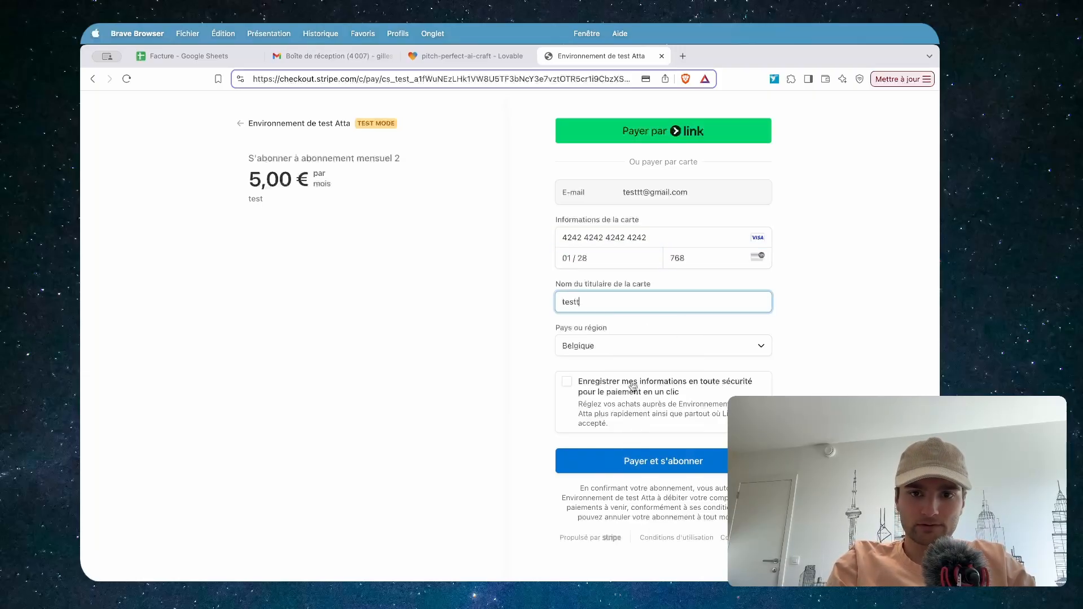
{"action": "left_click", "coordinate": [650, 459]}
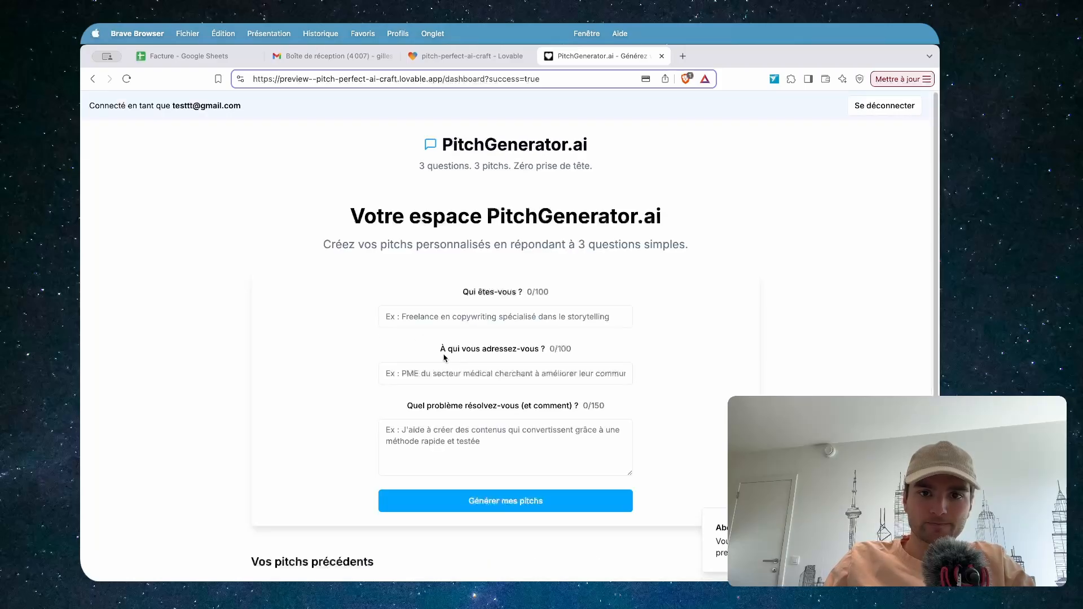
{"action": "left_click", "coordinate": [445, 318]}
{"action": "left_click", "coordinate": [754, 327]}
{"action": "scroll", "coordinate": [700, 355], "scroll_direction": "down", "scroll_amount": 5}
{"action": "left_click", "coordinate": [739, 342]}
{"action": "left_click", "coordinate": [733, 480]}
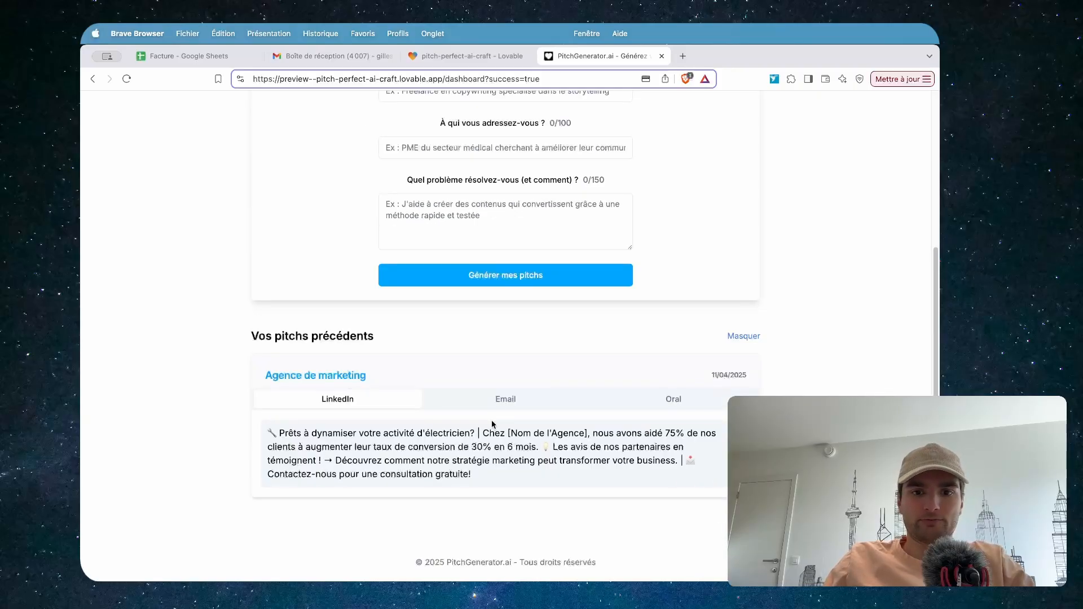
{"action": "left_click", "coordinate": [506, 402]}
{"action": "left_click", "coordinate": [652, 403]}
{"action": "left_click", "coordinate": [322, 415]}
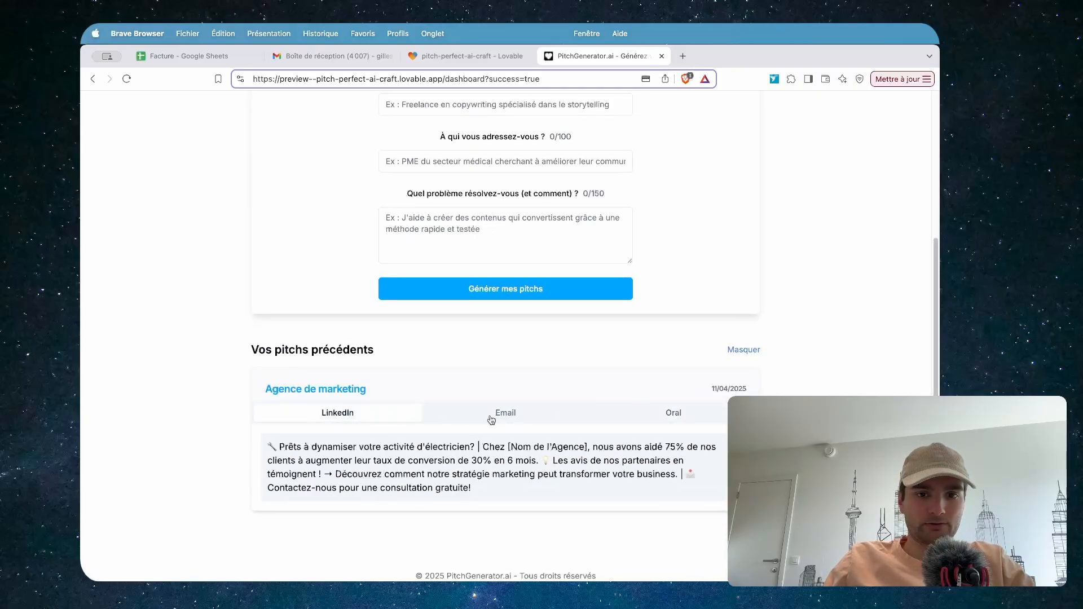
{"action": "scroll", "coordinate": [488, 420], "scroll_direction": "up", "scroll_amount": 4}
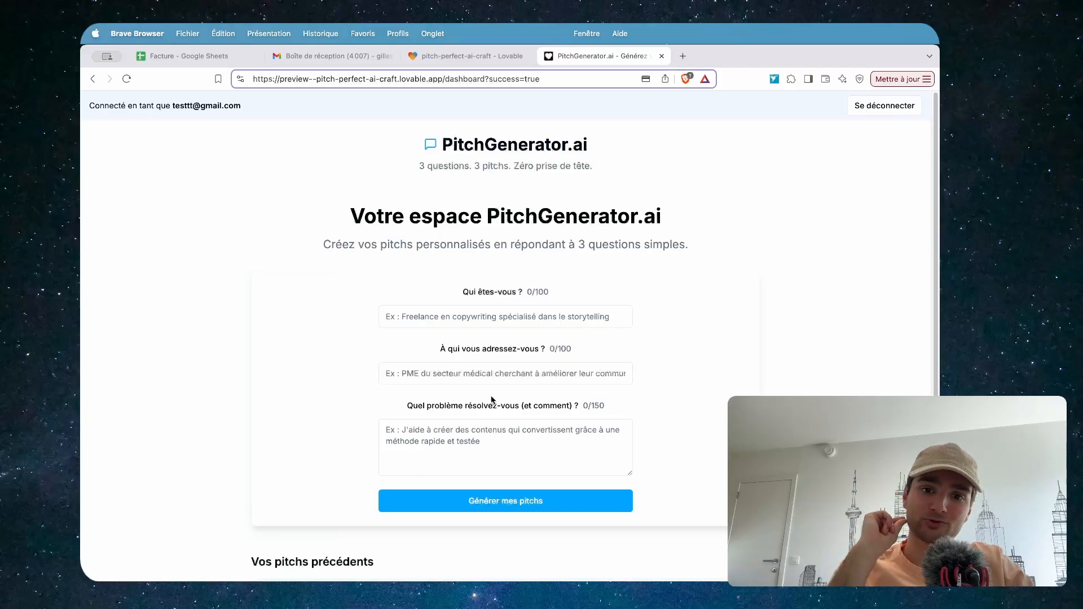
Return to the Lovable project and scroll through the Stripe subscription chat history
{"action": "left_click", "coordinate": [454, 57]}
{"action": "scroll", "coordinate": [256, 243], "scroll_direction": "up", "scroll_amount": 1}
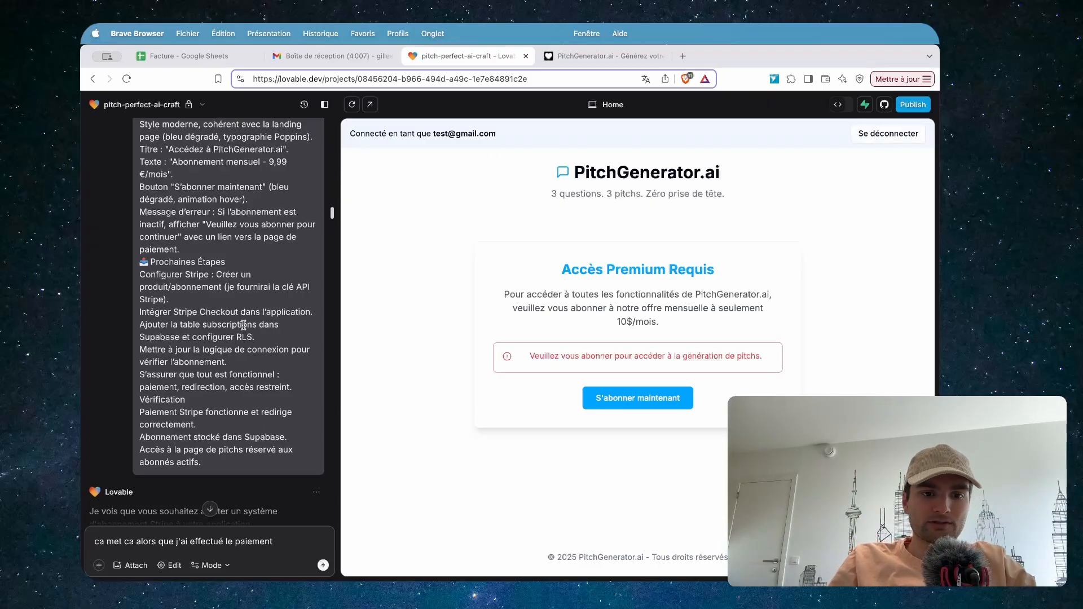
{"action": "scroll", "coordinate": [244, 326], "scroll_direction": "down", "scroll_amount": 3}
{"action": "scroll", "coordinate": [257, 337], "scroll_direction": "down", "scroll_amount": 10}
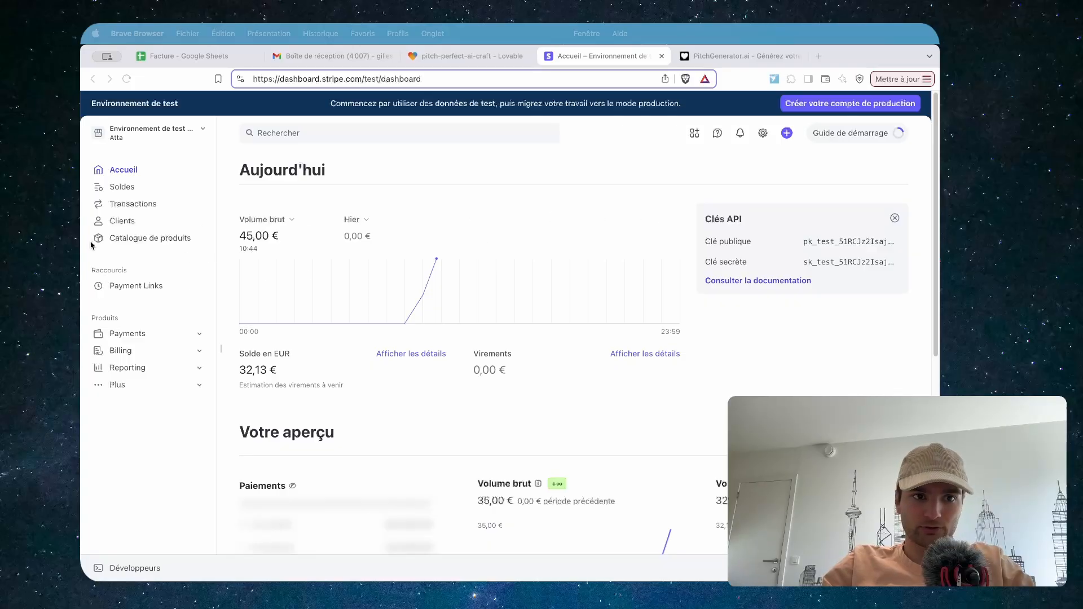
Look up the 5,00 € monthly price of 'abonnement mensuel 2' in the Stripe product catalogue
{"action": "left_click", "coordinate": [117, 241]}
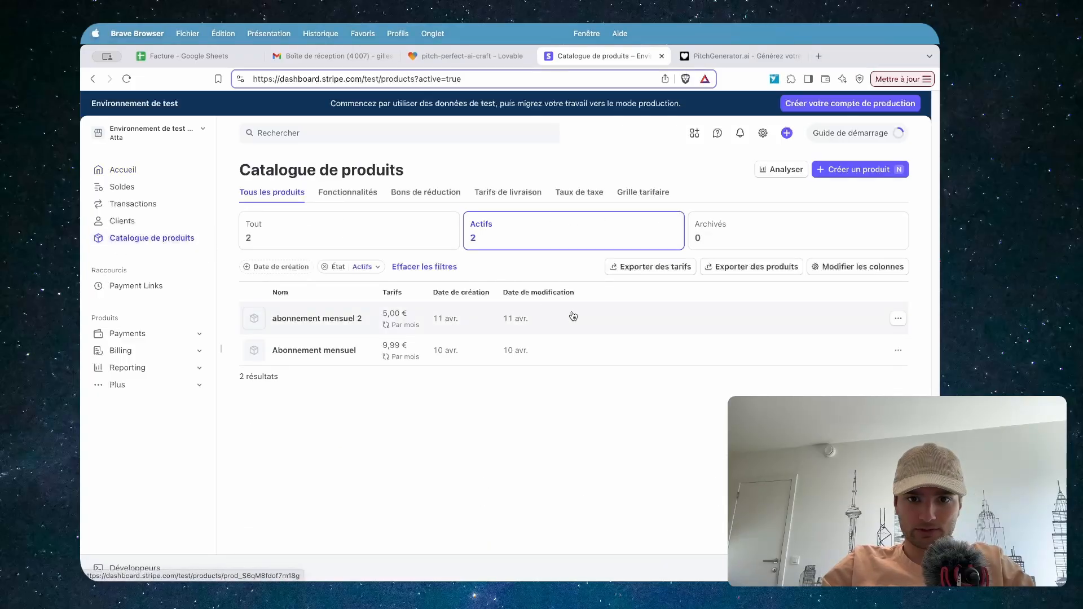
{"action": "left_click", "coordinate": [573, 316]}
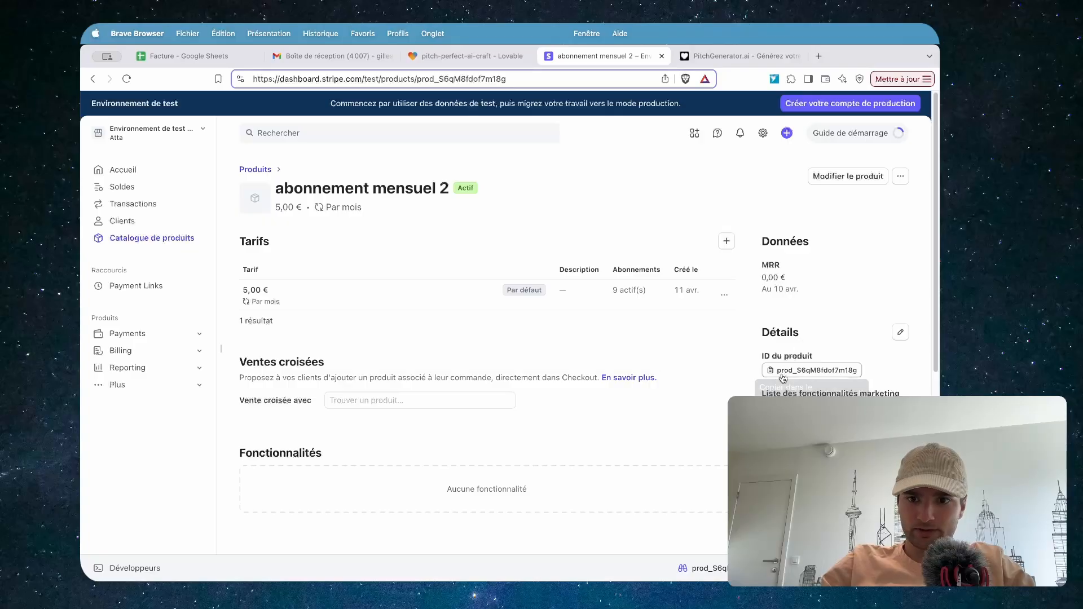
{"action": "left_click", "coordinate": [399, 299]}
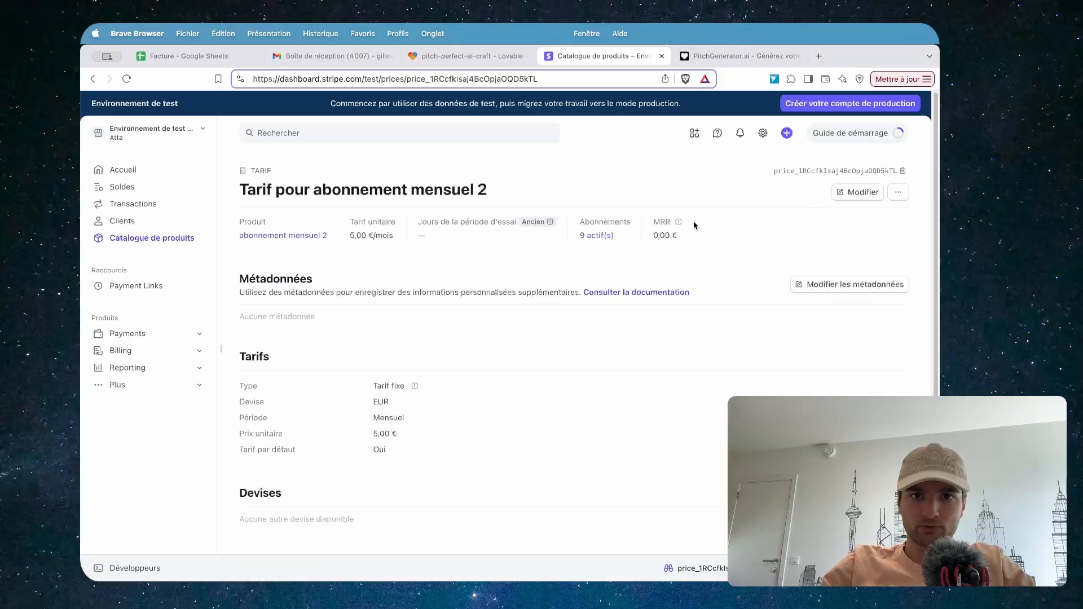
{"action": "left_click", "coordinate": [445, 57]}
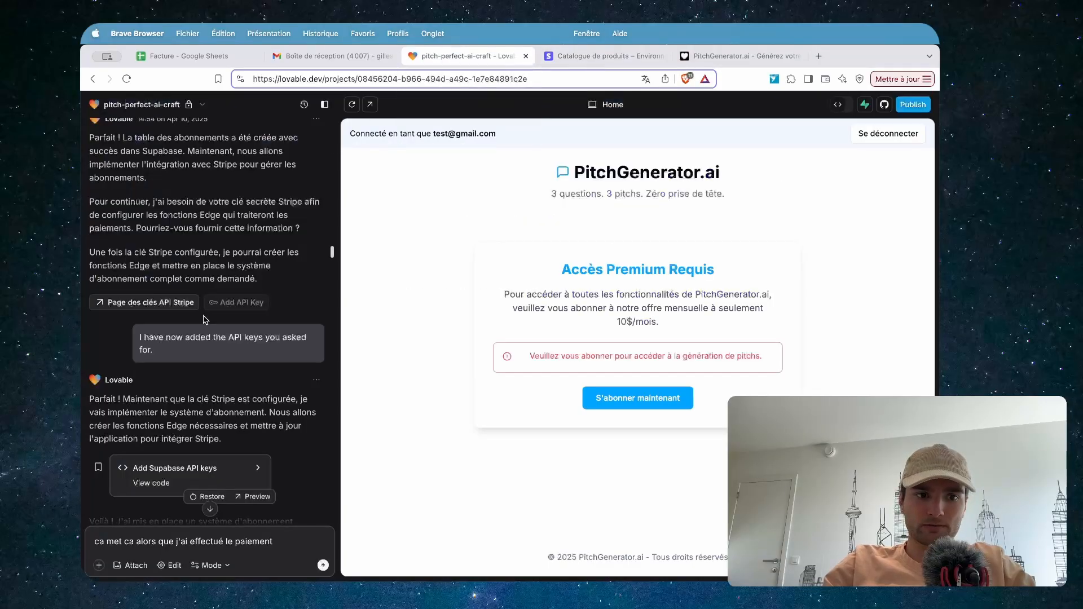
{"action": "scroll", "coordinate": [205, 320], "scroll_direction": "down", "scroll_amount": 5}
{"action": "scroll", "coordinate": [205, 319], "scroll_direction": "down", "scroll_amount": 3}
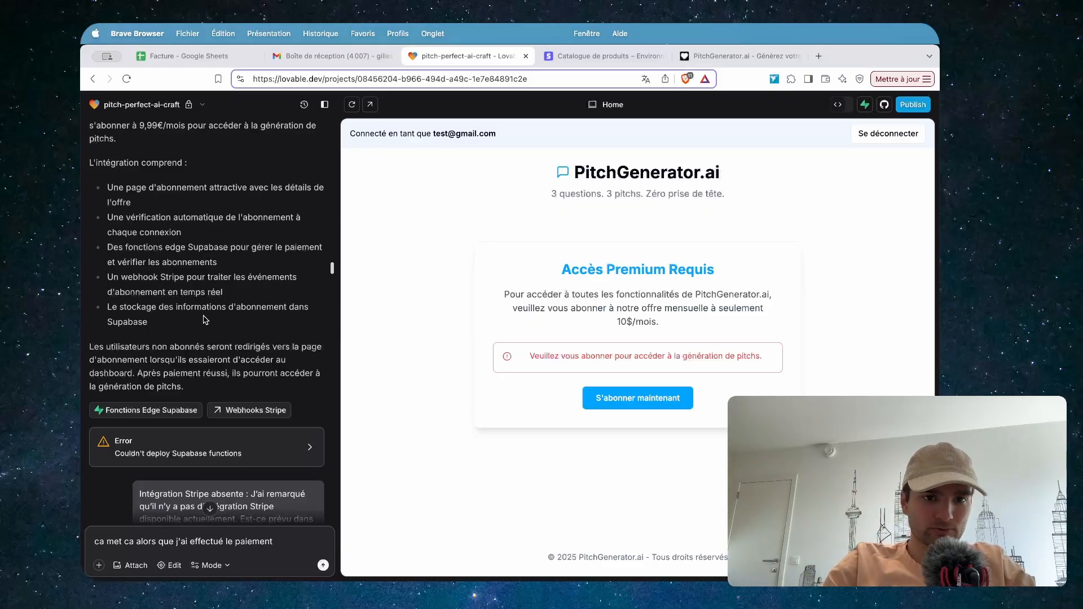
{"action": "scroll", "coordinate": [205, 320], "scroll_direction": "down", "scroll_amount": 10}
{"action": "scroll", "coordinate": [206, 320], "scroll_direction": "down", "scroll_amount": 10}
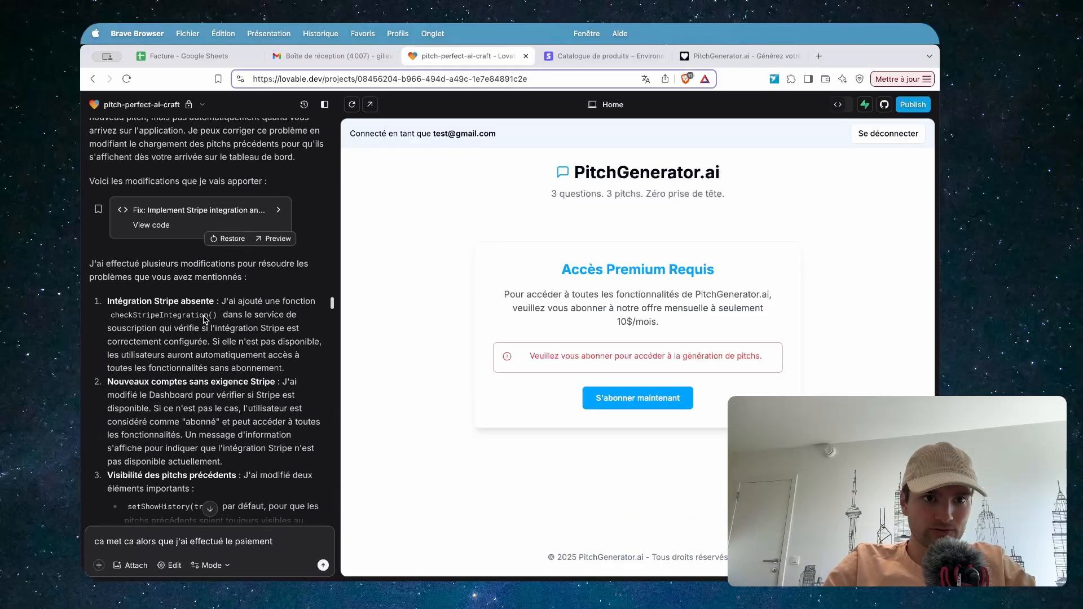
{"action": "scroll", "coordinate": [205, 319], "scroll_direction": "up", "scroll_amount": 15}
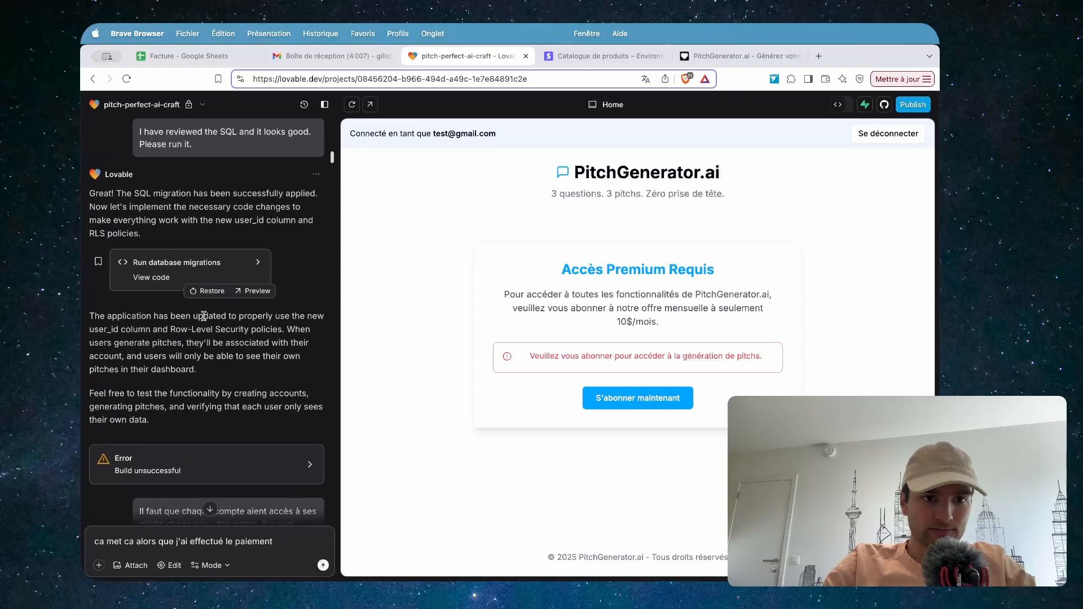
{"action": "scroll", "coordinate": [205, 320], "scroll_direction": "up", "scroll_amount": 3}
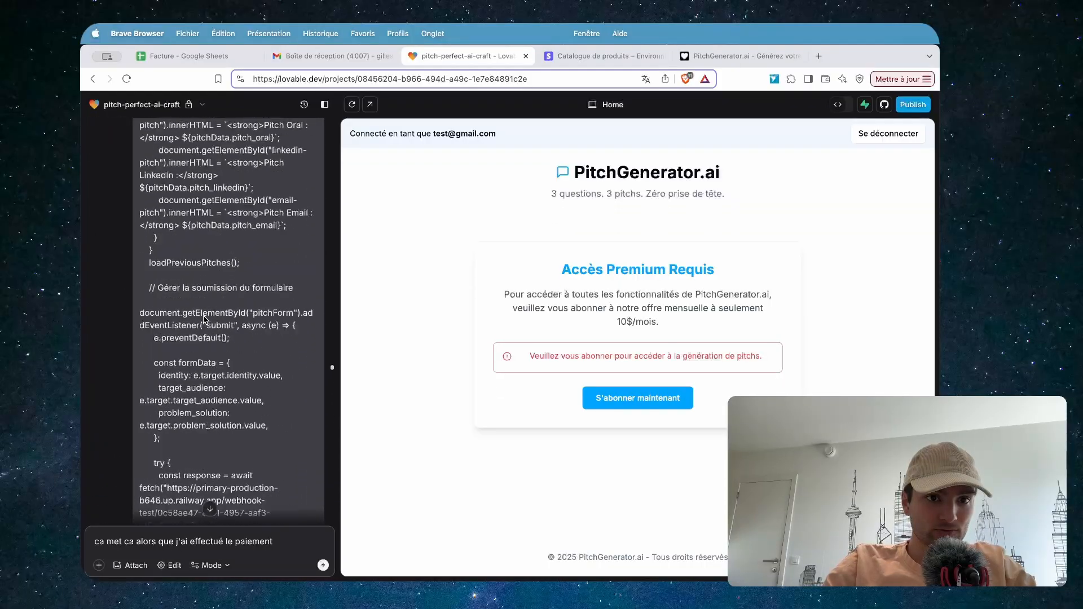
{"action": "scroll", "coordinate": [205, 320], "scroll_direction": "up", "scroll_amount": 10}
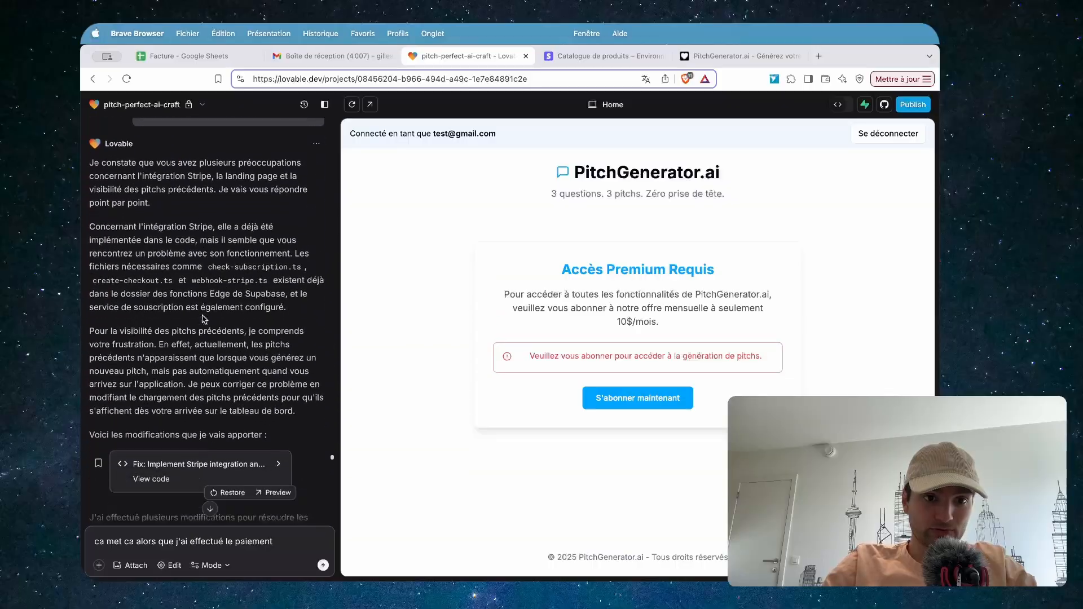
{"action": "scroll", "coordinate": [204, 319], "scroll_direction": "up", "scroll_amount": 10}
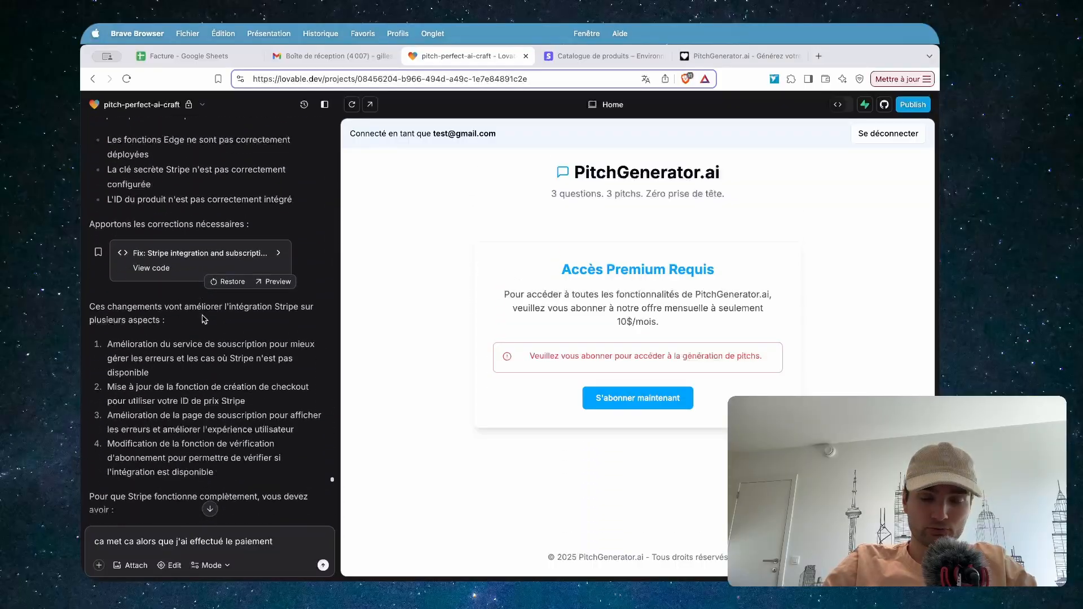
{"action": "scroll", "coordinate": [219, 330], "scroll_direction": "up", "scroll_amount": 15}
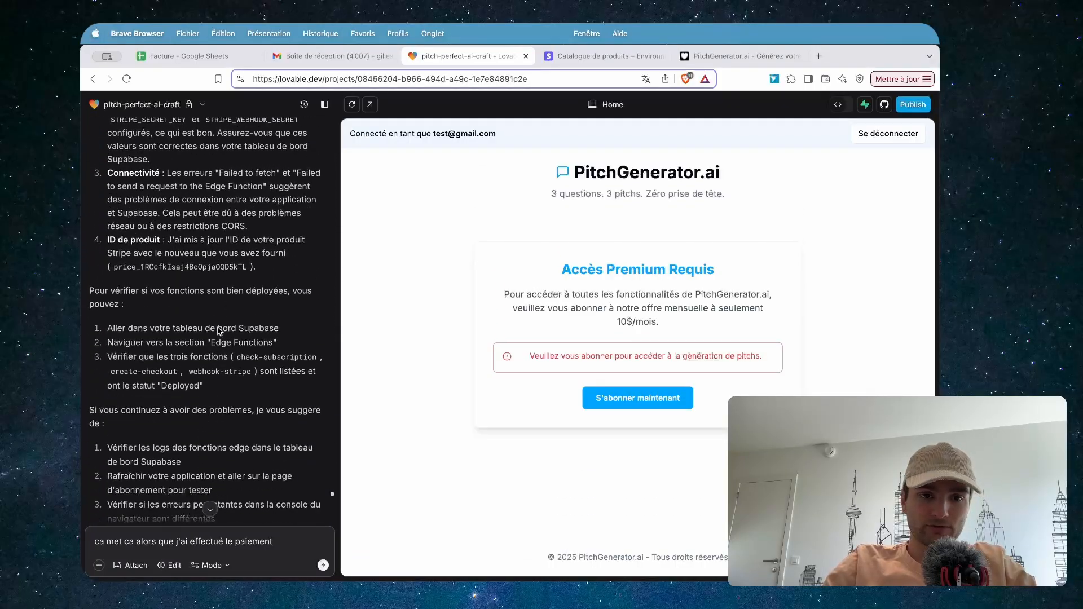
{"action": "scroll", "coordinate": [219, 330], "scroll_direction": "down", "scroll_amount": 3}
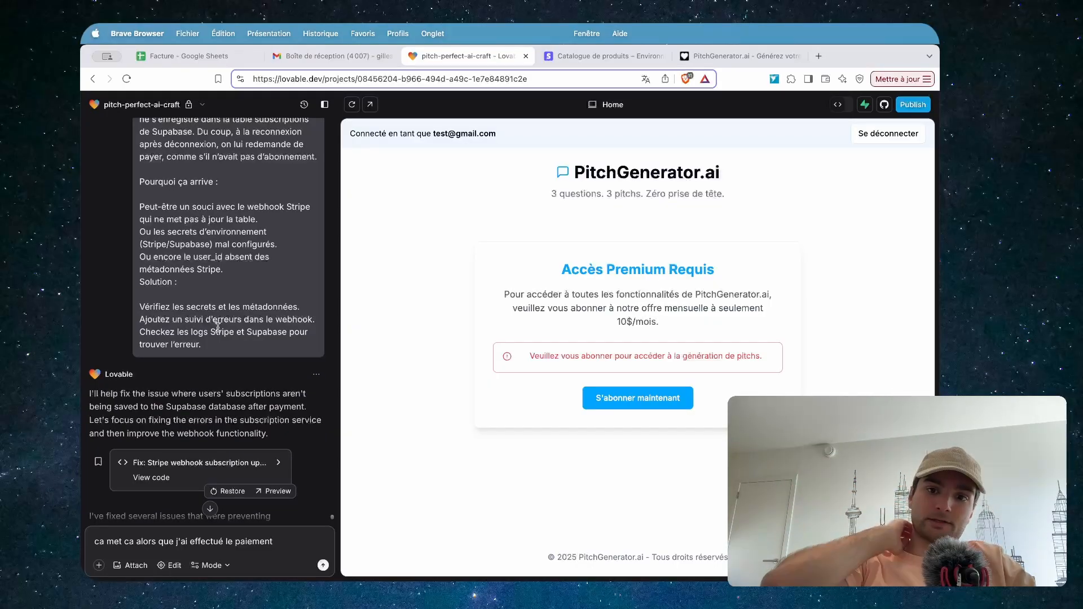
{"action": "scroll", "coordinate": [219, 330], "scroll_direction": "down", "scroll_amount": 10}
{"action": "scroll", "coordinate": [219, 331], "scroll_direction": "up", "scroll_amount": 1}
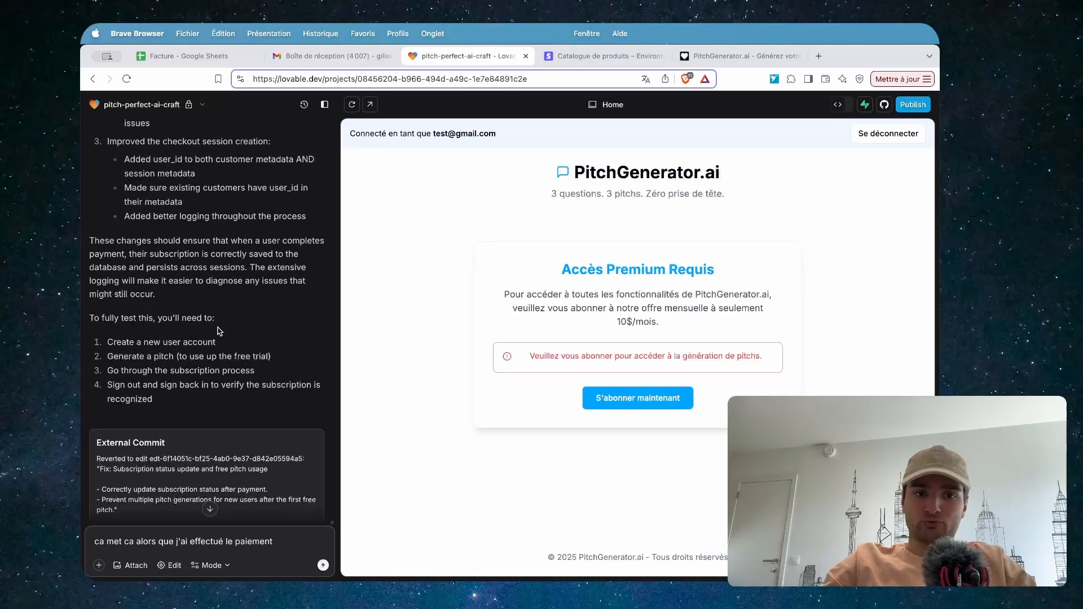